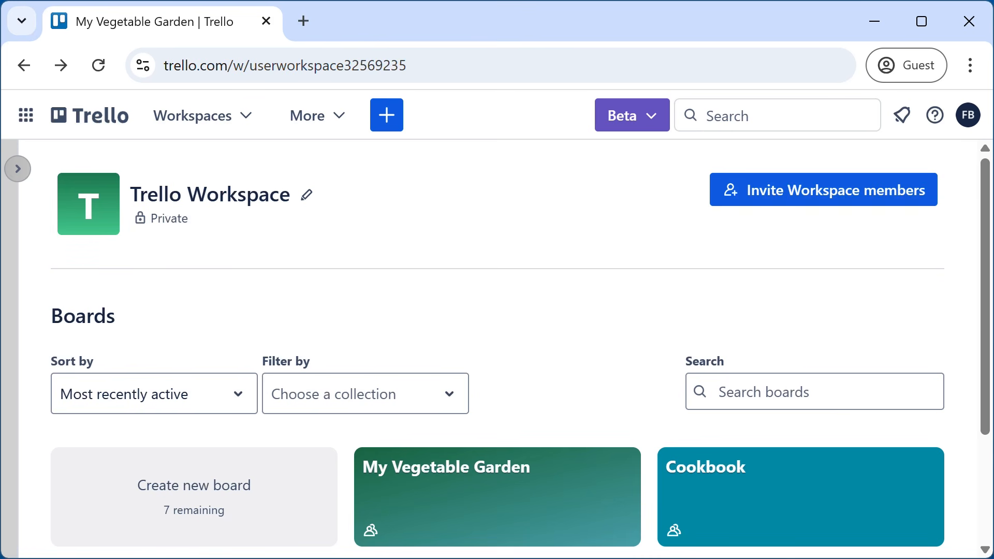
- Scroll the workspace page and open the My Vegetable Garden board tile
{"action": "scroll", "coordinate": [526, 519], "scroll_direction": "down", "scroll_amount": 2}
{"action": "left_click", "coordinate": [466, 389]}
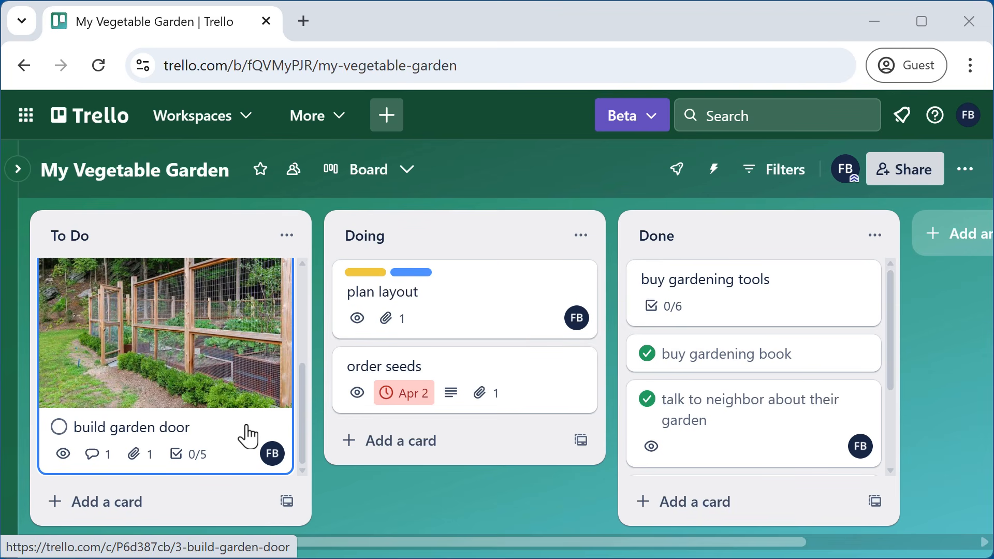
- Start a copy of the build garden door card, renaming it to 'build raised beds'
{"action": "left_click", "coordinate": [247, 436]}
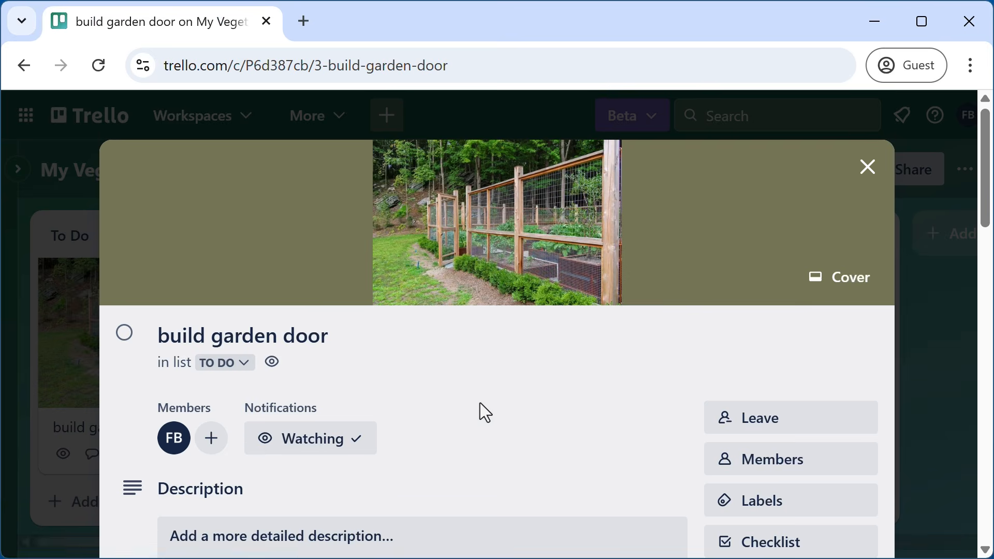
{"action": "scroll", "coordinate": [507, 411], "scroll_direction": "down", "scroll_amount": 5}
{"action": "scroll", "coordinate": [524, 407], "scroll_direction": "down", "scroll_amount": 5}
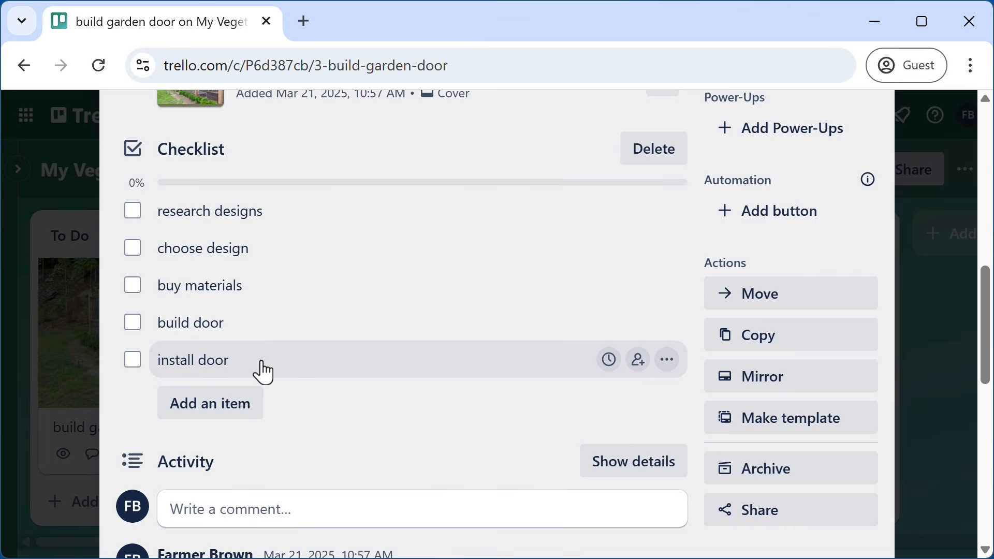
{"action": "scroll", "coordinate": [333, 361], "scroll_direction": "up", "scroll_amount": 8}
{"action": "scroll", "coordinate": [334, 357], "scroll_direction": "down", "scroll_amount": 2}
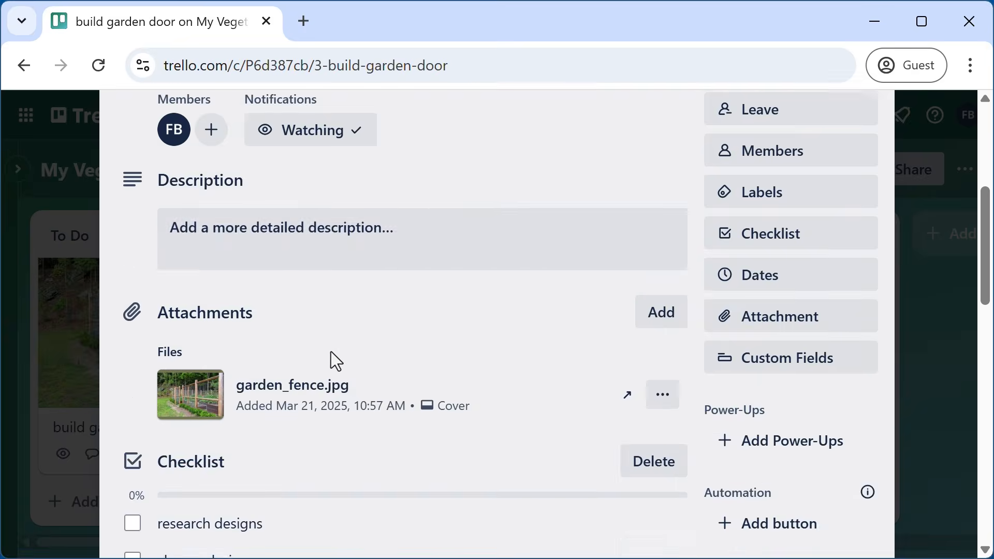
{"action": "scroll", "coordinate": [362, 342], "scroll_direction": "up", "scroll_amount": 6}
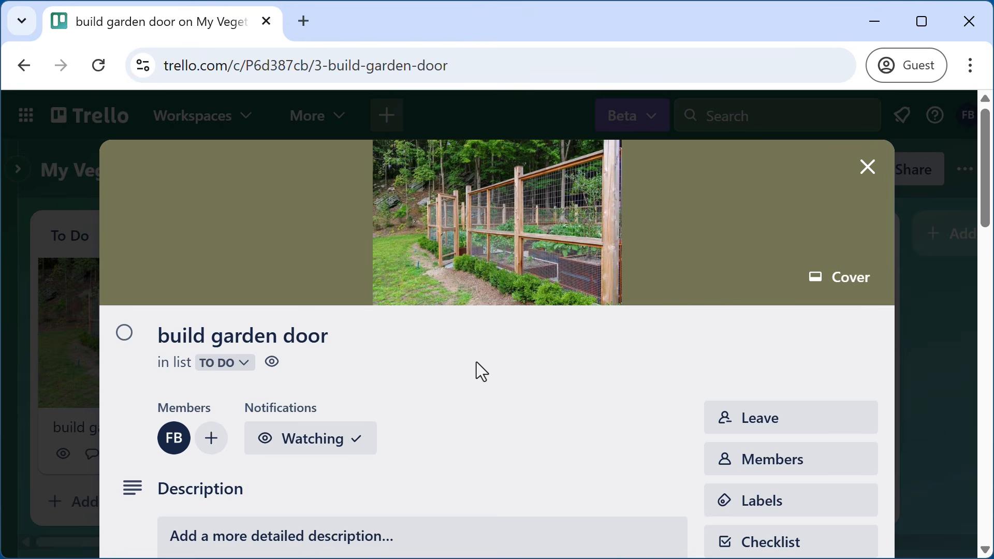
{"action": "scroll", "coordinate": [481, 370], "scroll_direction": "down", "scroll_amount": 10}
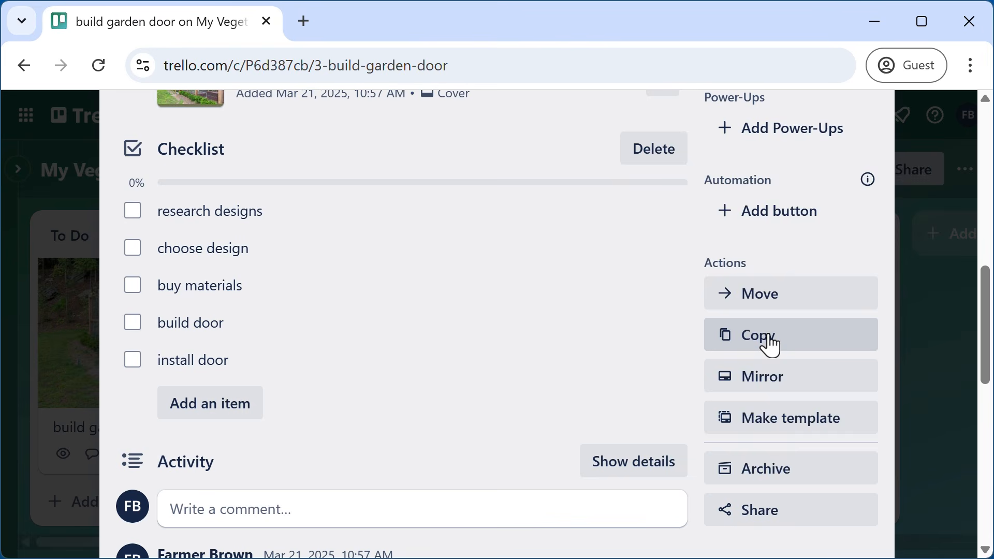
{"action": "left_click", "coordinate": [768, 336]}
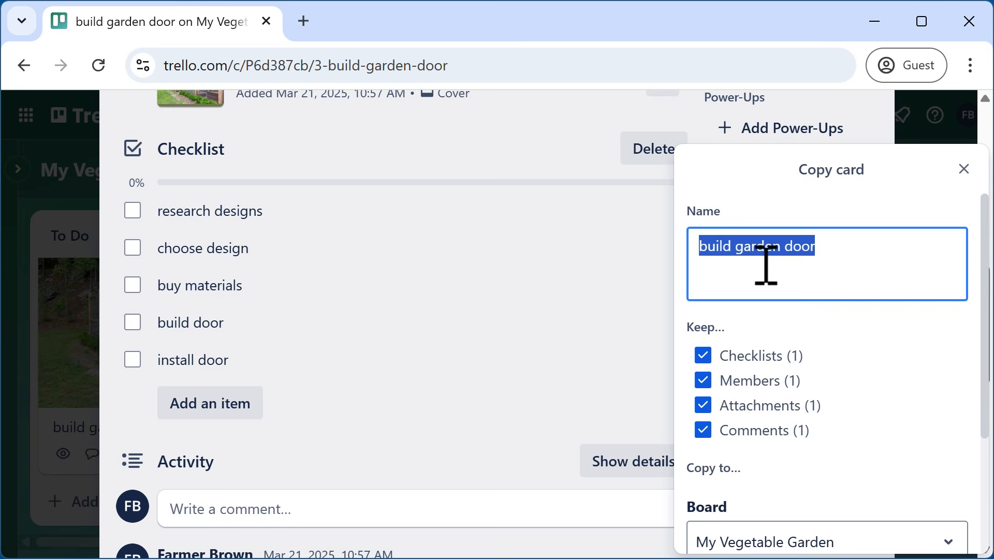
{"action": "left_click", "coordinate": [772, 248]}
{"action": "left_click_drag", "start_coordinate": [738, 249], "coordinate": [915, 251]}
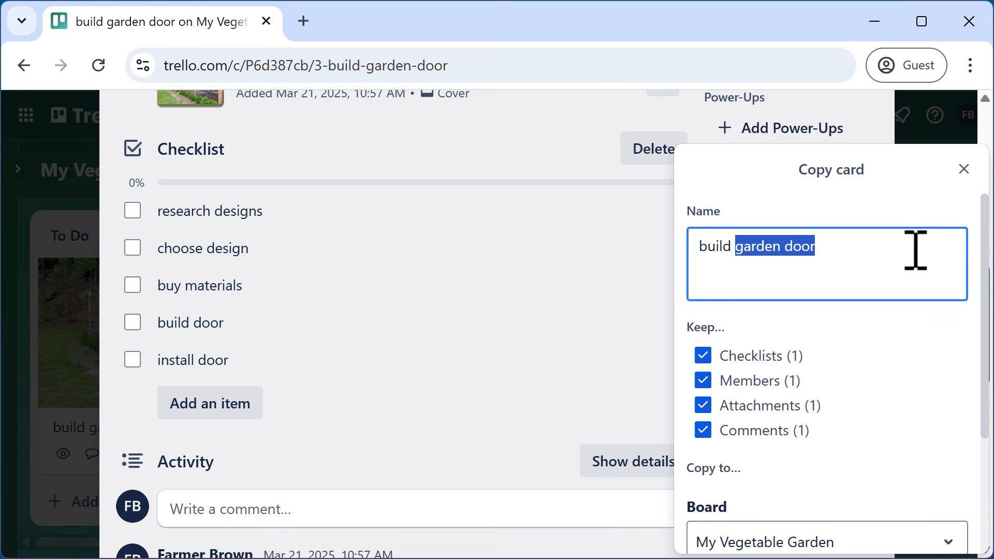
{"action": "type", "text": "rais"}
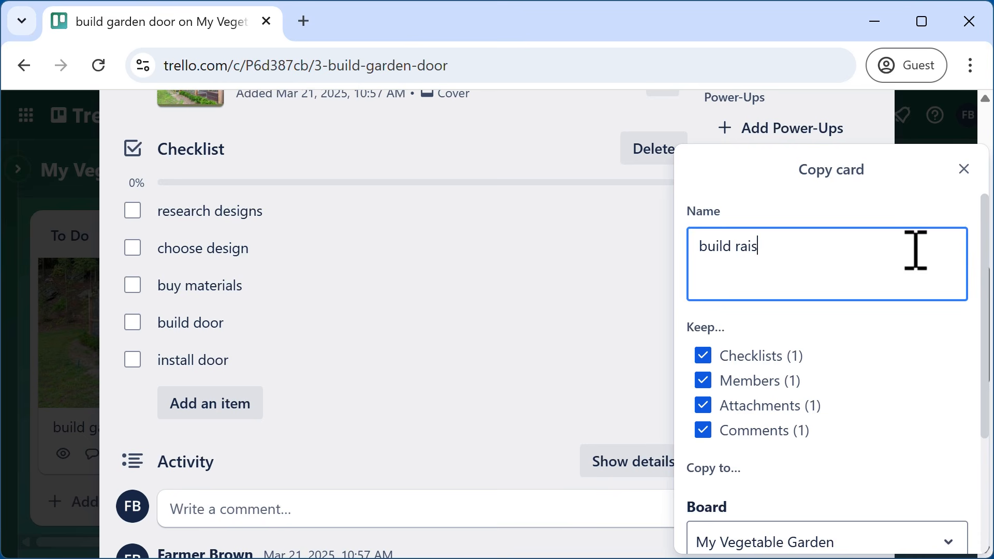
{"action": "type", "text": "ed beds"}
- Keep the copy at position 4 in To Do, create it, and close the card
{"action": "scroll", "coordinate": [920, 352], "scroll_direction": "down", "scroll_amount": 1}
{"action": "scroll", "coordinate": [915, 343], "scroll_direction": "down", "scroll_amount": 2}
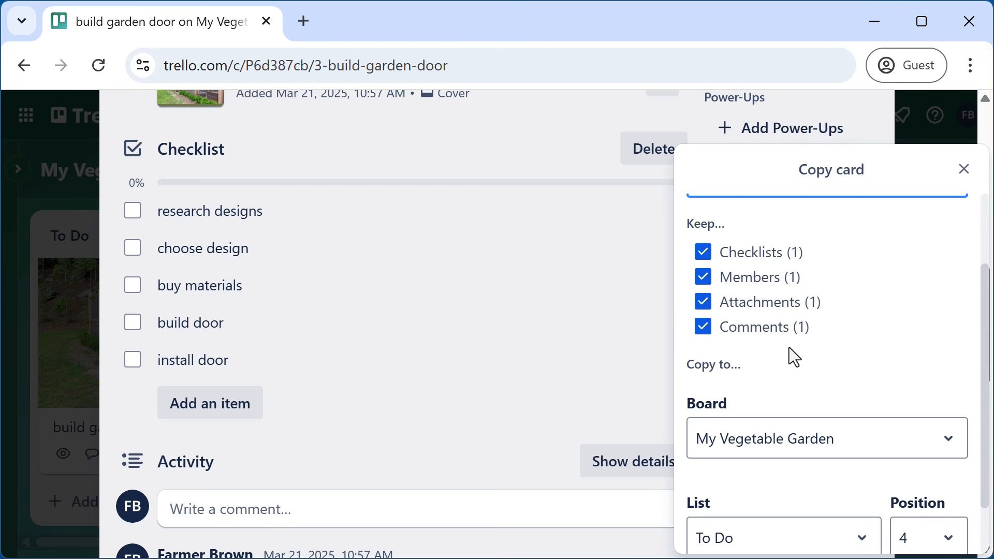
{"action": "scroll", "coordinate": [926, 334], "scroll_direction": "down", "scroll_amount": 2}
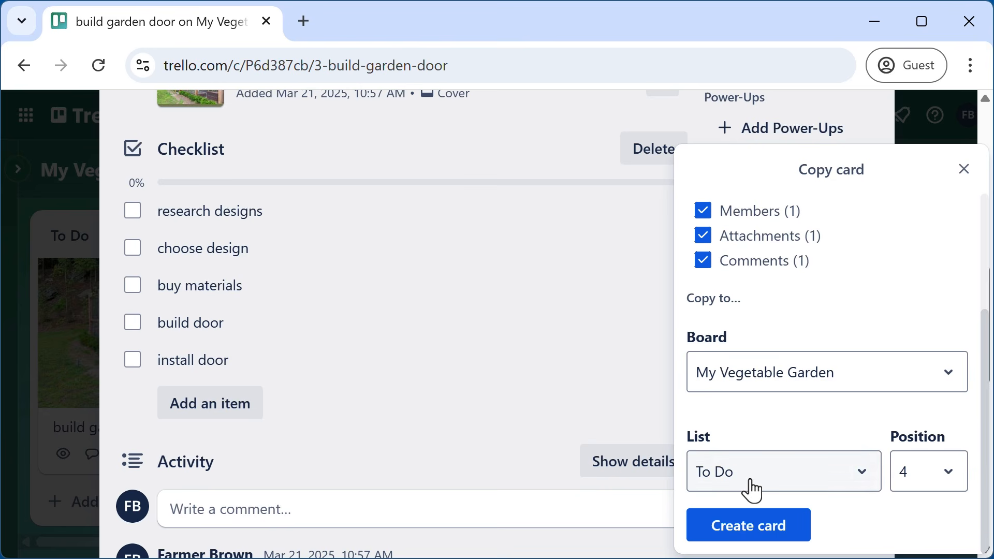
{"action": "left_click", "coordinate": [947, 477]}
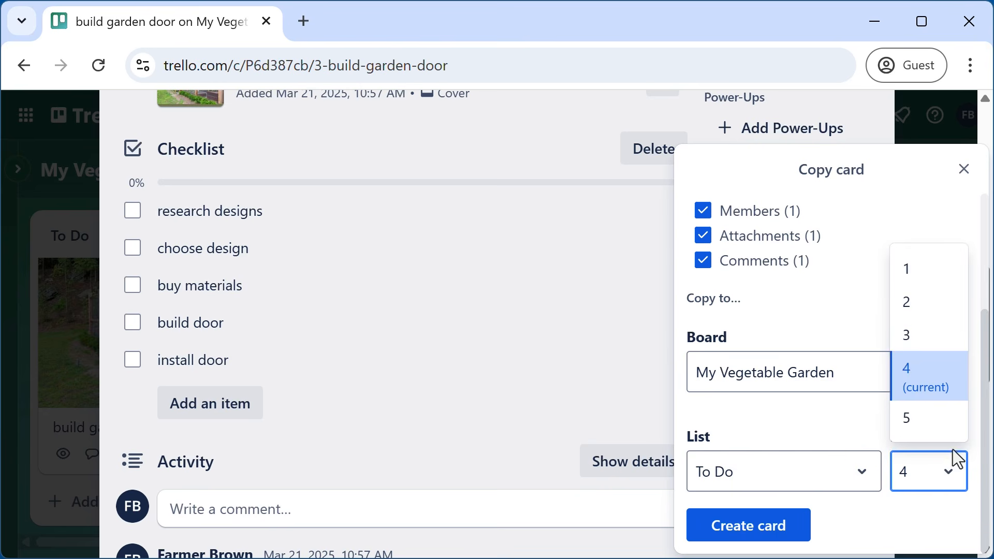
{"action": "left_click", "coordinate": [926, 402]}
{"action": "left_click", "coordinate": [982, 370]}
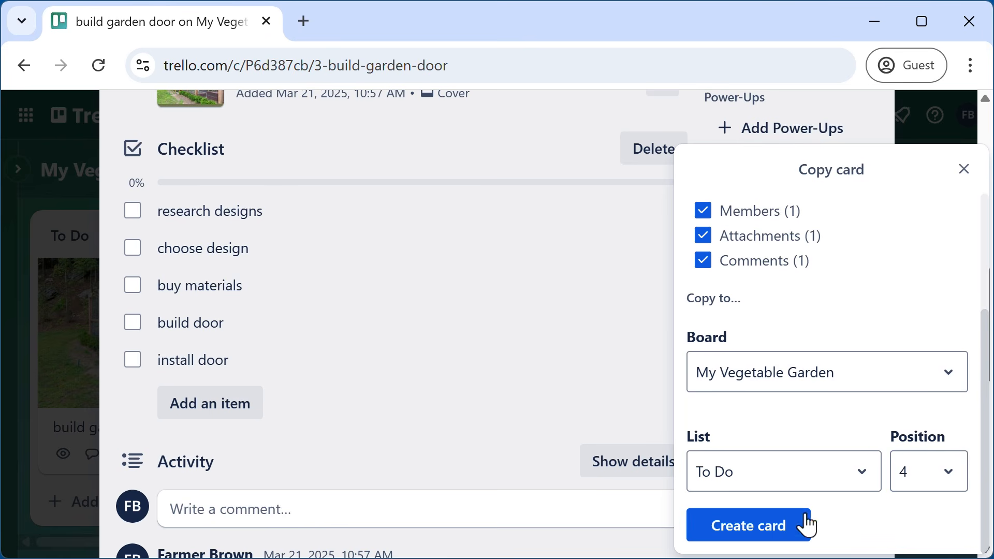
{"action": "left_click", "coordinate": [772, 536]}
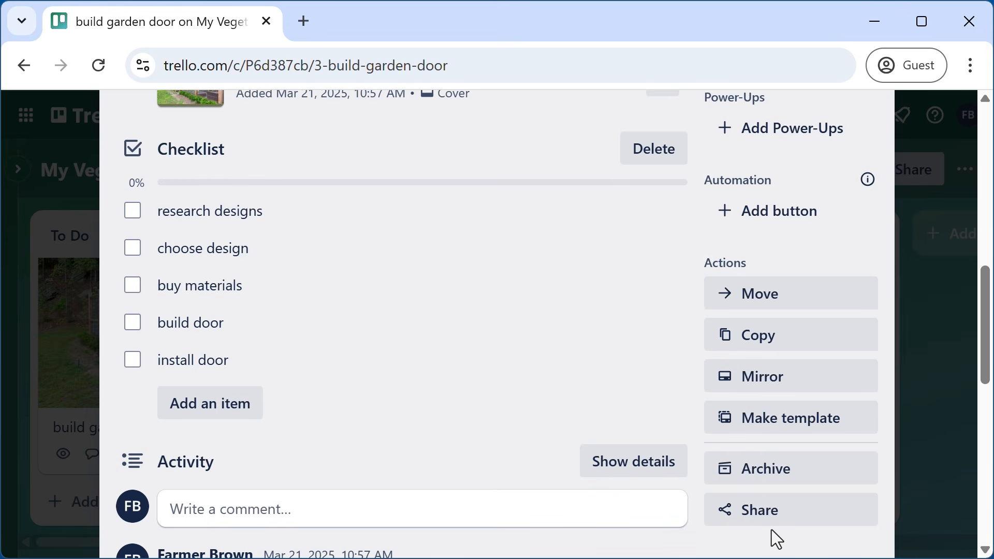
{"action": "scroll", "coordinate": [665, 416], "scroll_direction": "up", "scroll_amount": 8}
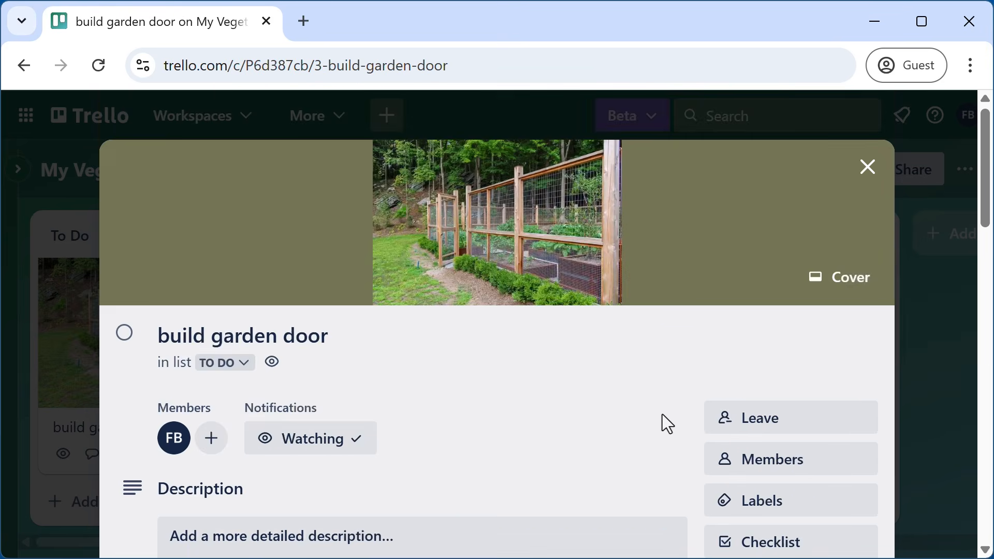
{"action": "left_click", "coordinate": [871, 168]}
{"action": "scroll", "coordinate": [241, 386], "scroll_direction": "up", "scroll_amount": 3}
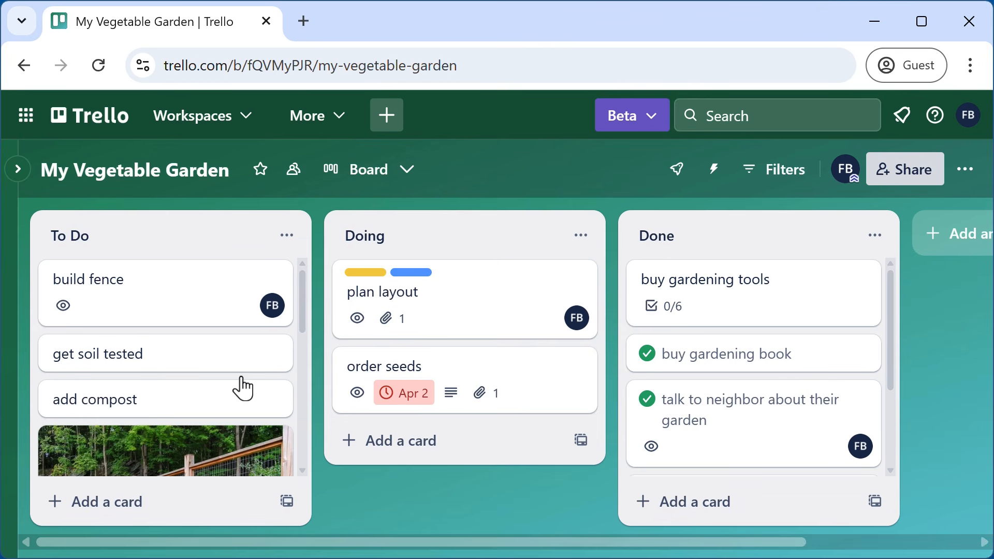
{"action": "scroll", "coordinate": [241, 374], "scroll_direction": "down", "scroll_amount": 6}
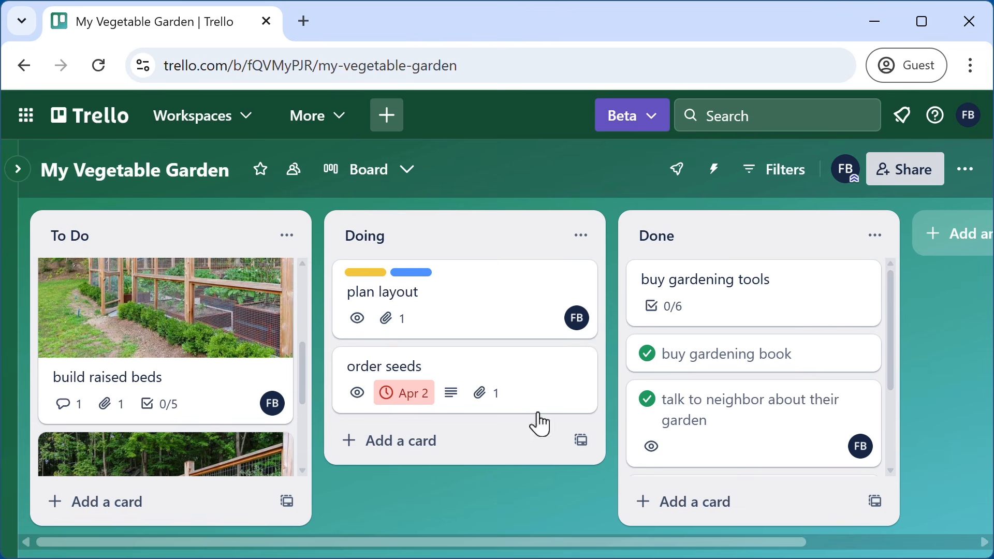
{"action": "scroll", "coordinate": [269, 408], "scroll_direction": "down", "scroll_amount": 4}
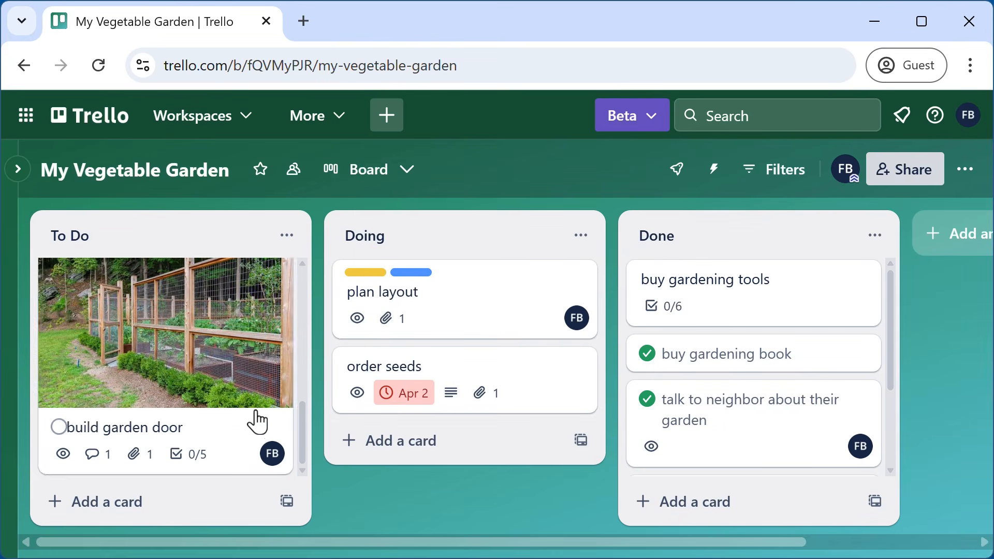
{"action": "scroll", "coordinate": [253, 358], "scroll_direction": "up", "scroll_amount": 2}
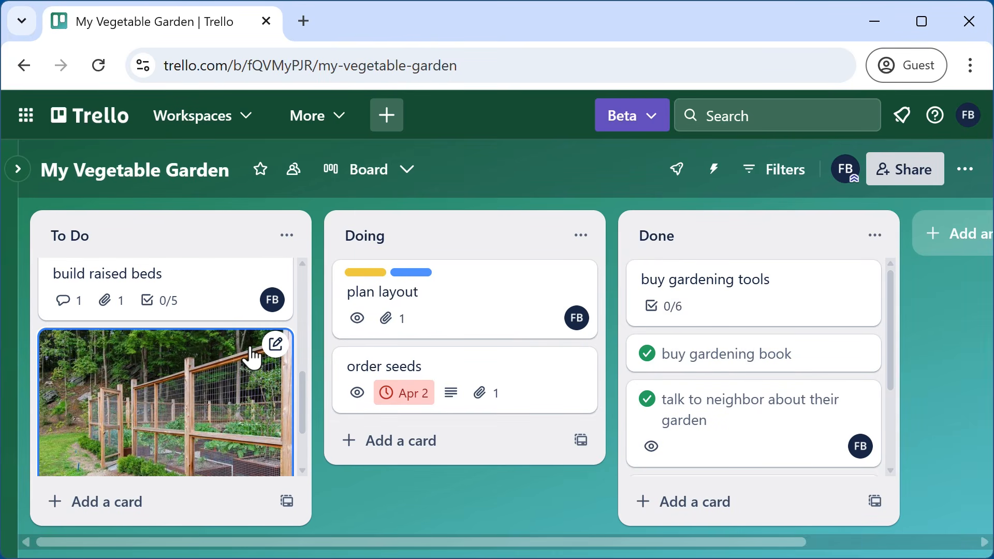
{"action": "scroll", "coordinate": [249, 359], "scroll_direction": "down", "scroll_amount": 2}
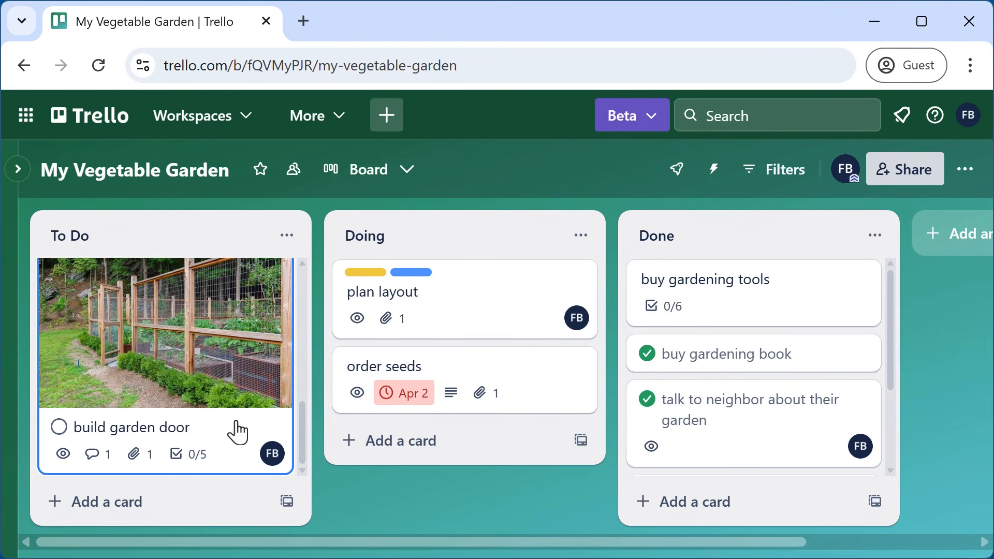
{"action": "scroll", "coordinate": [249, 422], "scroll_direction": "up", "scroll_amount": 2}
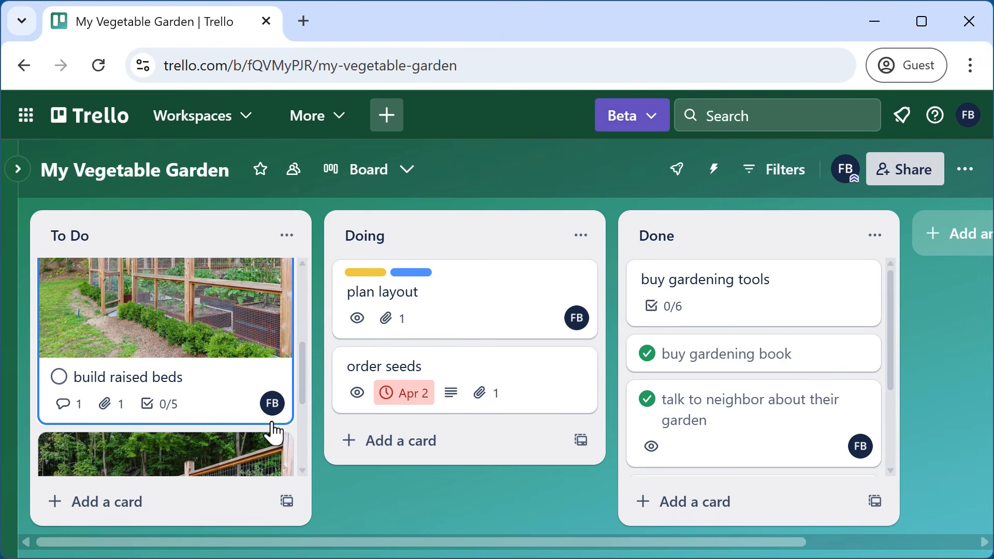
{"action": "scroll", "coordinate": [274, 432], "scroll_direction": "down", "scroll_amount": 2}
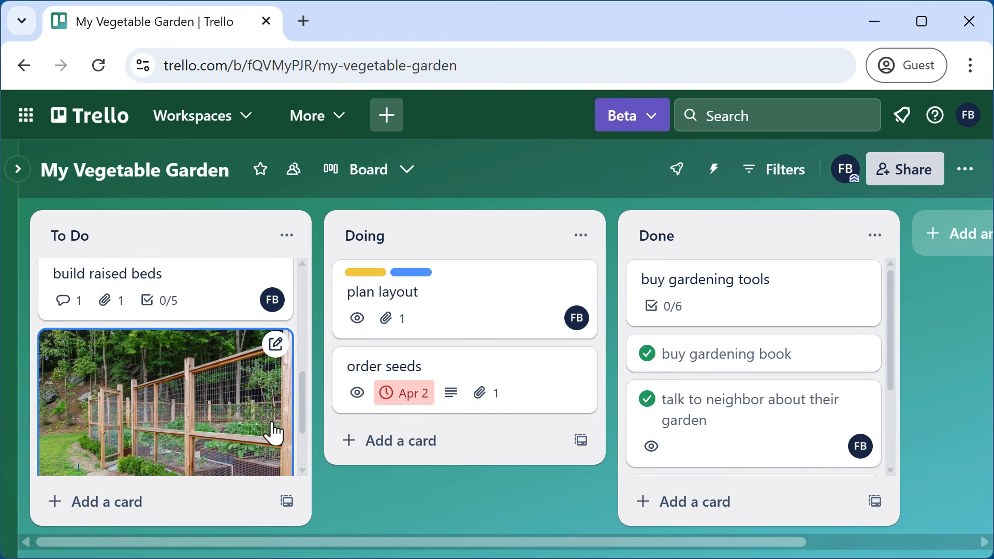
{"action": "left_click", "coordinate": [279, 350]}
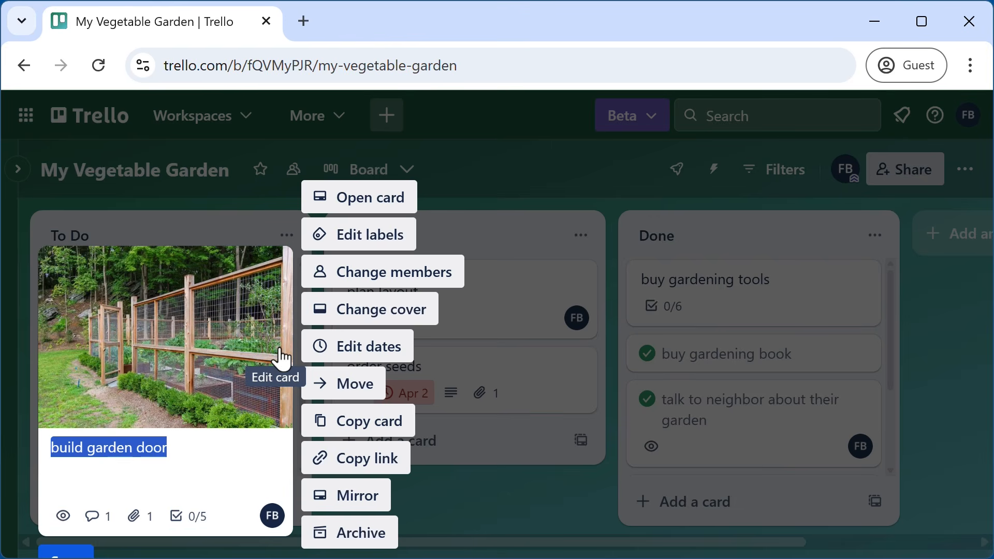
{"action": "left_click", "coordinate": [387, 421]}
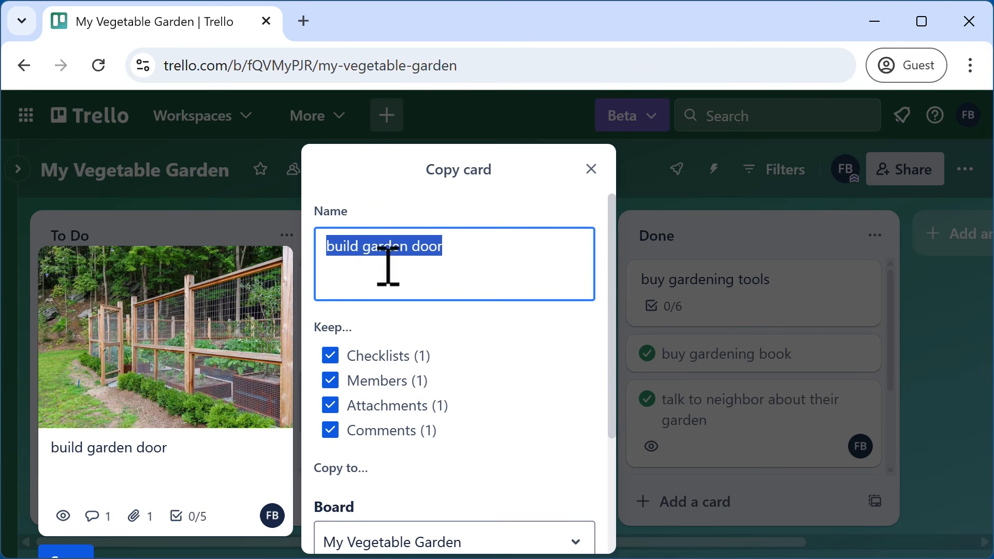
{"action": "scroll", "coordinate": [494, 362], "scroll_direction": "down", "scroll_amount": 2}
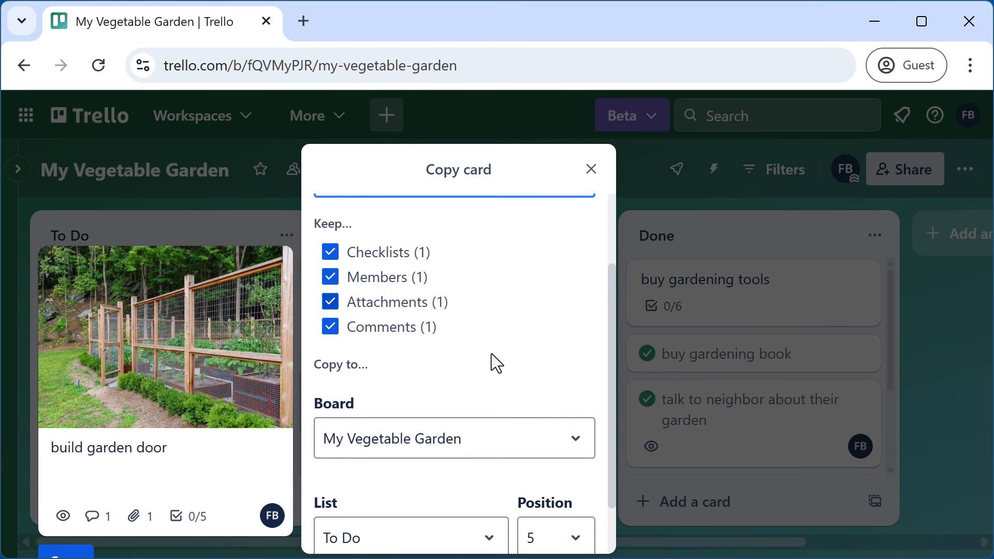
{"action": "scroll", "coordinate": [563, 402], "scroll_direction": "down", "scroll_amount": 1}
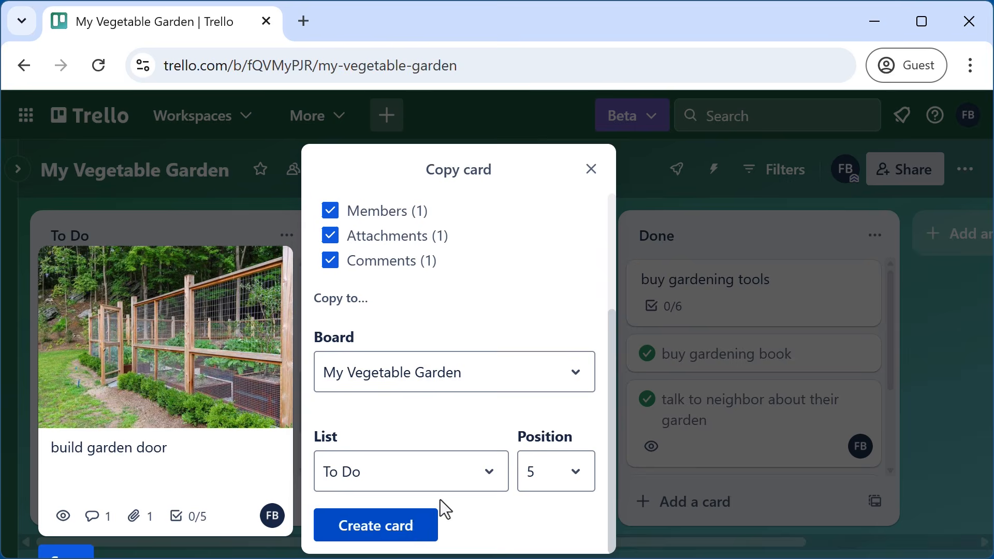
{"action": "left_click", "coordinate": [591, 171]}
{"action": "left_click", "coordinate": [496, 528]}
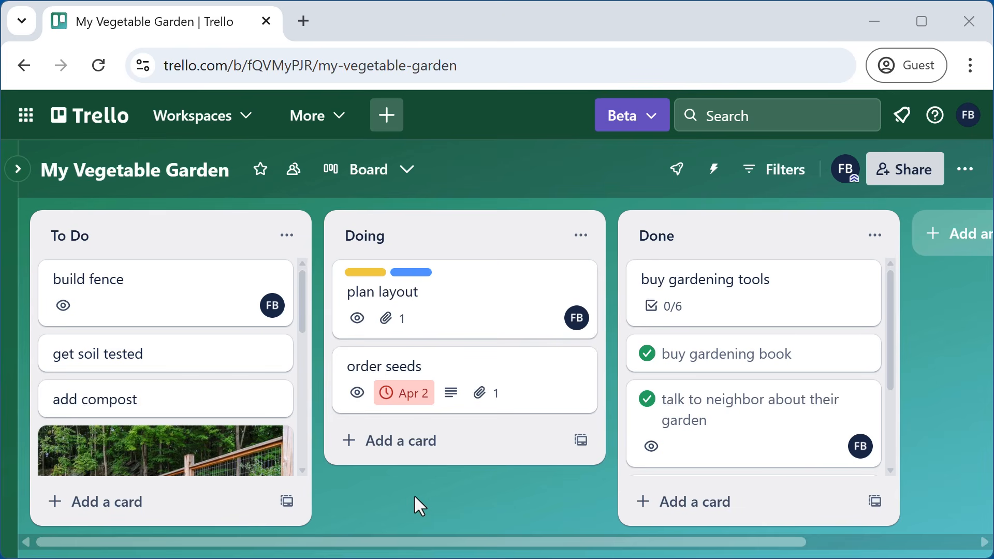
- Watch the get soil tested card, then close it back to the board
{"action": "left_click", "coordinate": [210, 365]}
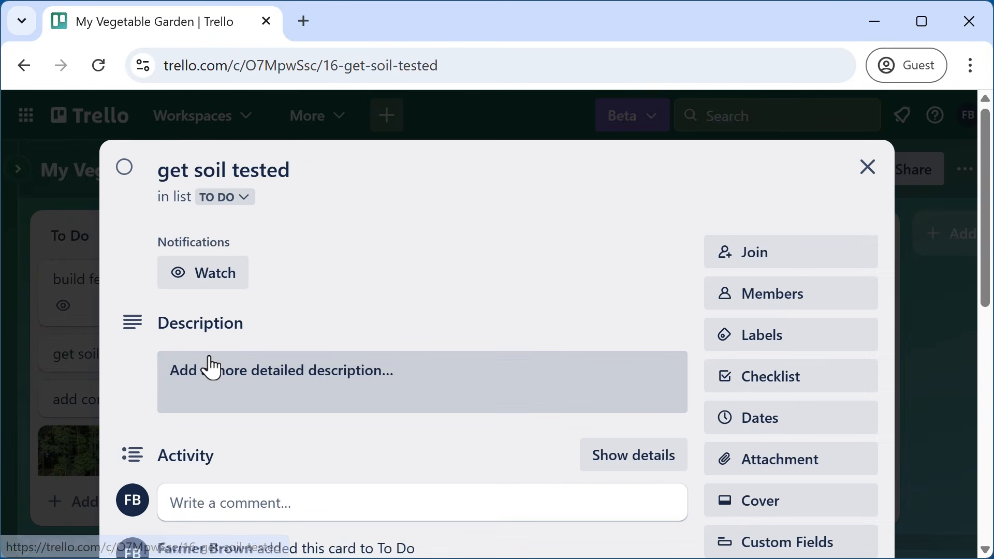
{"action": "left_click", "coordinate": [214, 284]}
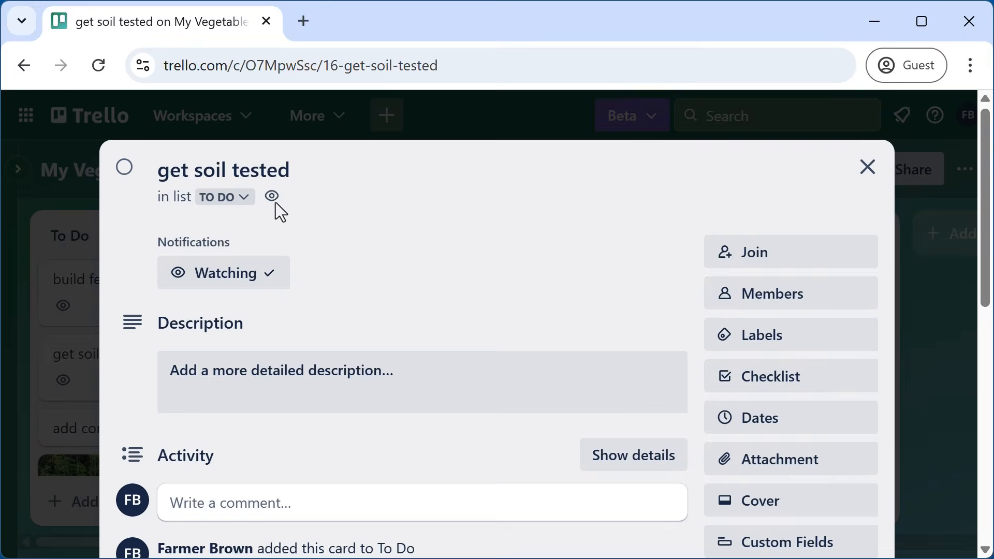
{"action": "left_click", "coordinate": [867, 170]}
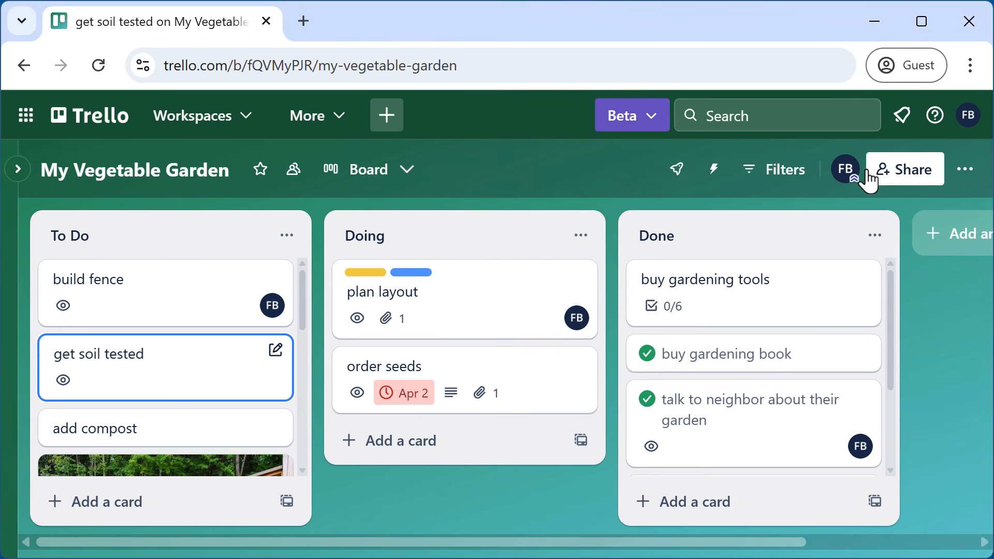
{"action": "mouse_move", "coordinate": [62, 381]}
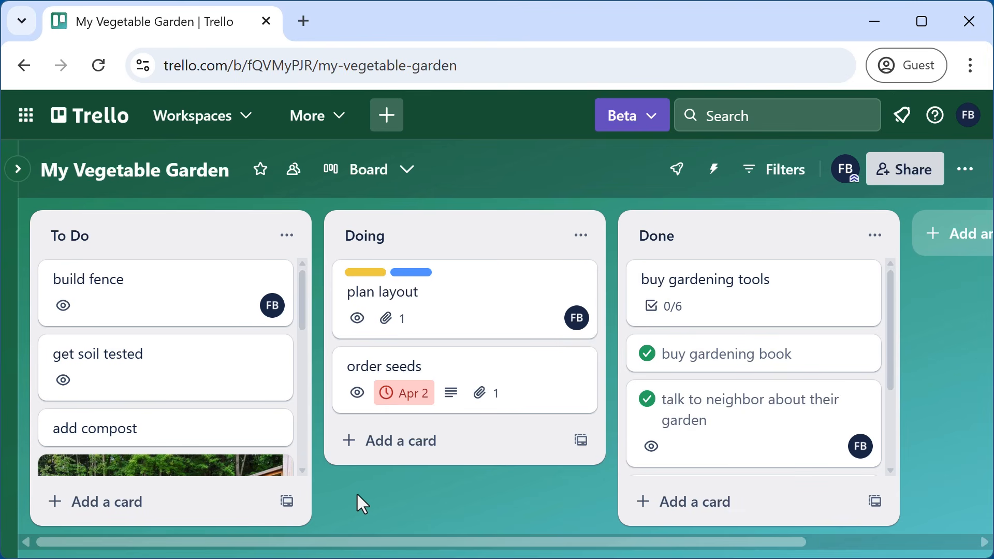
{"action": "left_click", "coordinate": [905, 126]}
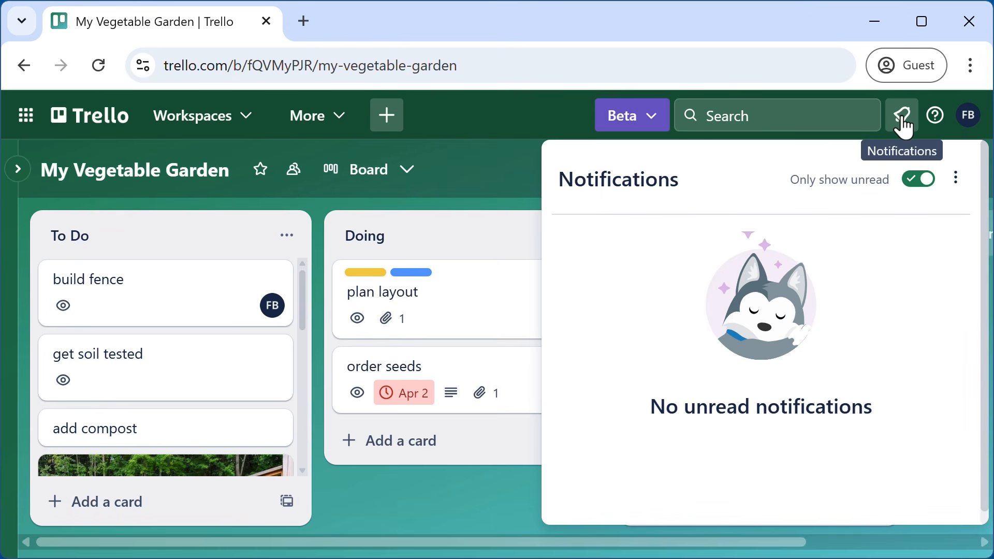
{"action": "left_click", "coordinate": [958, 182]}
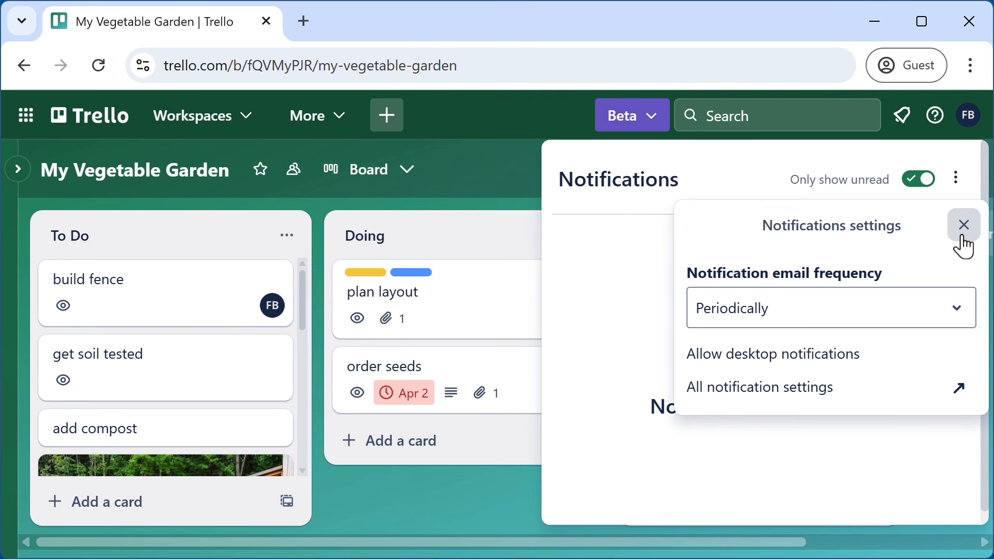
{"action": "left_click", "coordinate": [964, 243]}
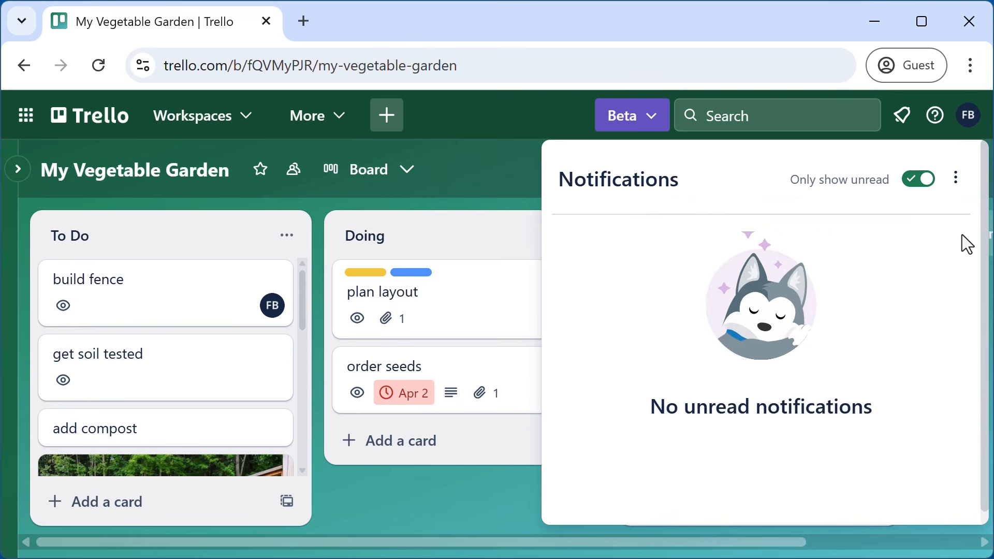
{"action": "left_click", "coordinate": [468, 511]}
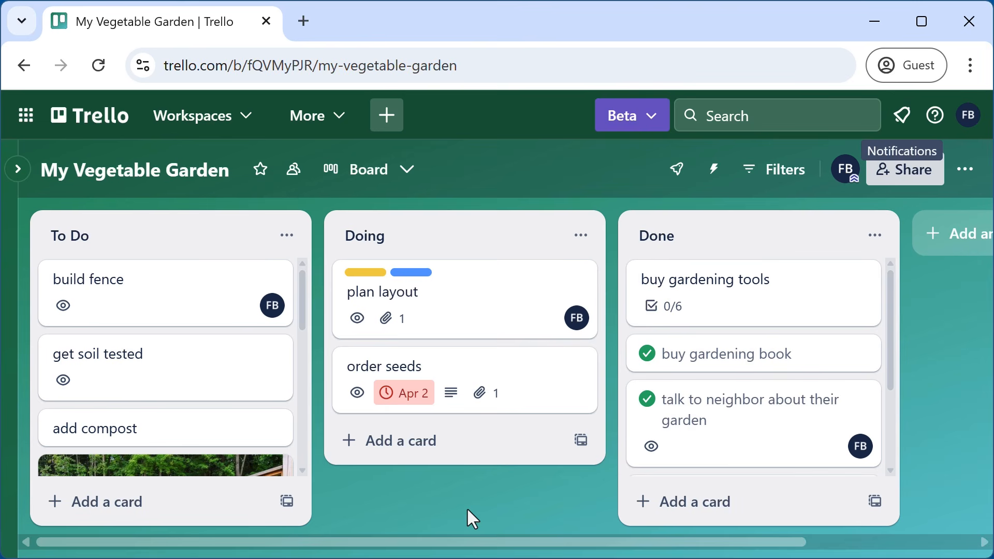
- Join the add compost card so it is watched, then close it with Esc
{"action": "left_click", "coordinate": [136, 427]}
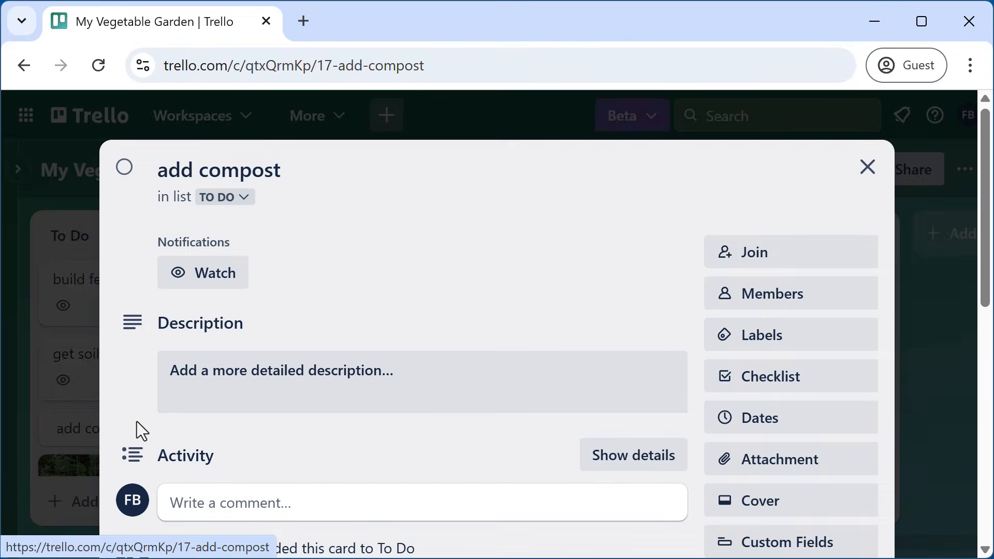
{"action": "left_click", "coordinate": [770, 261]}
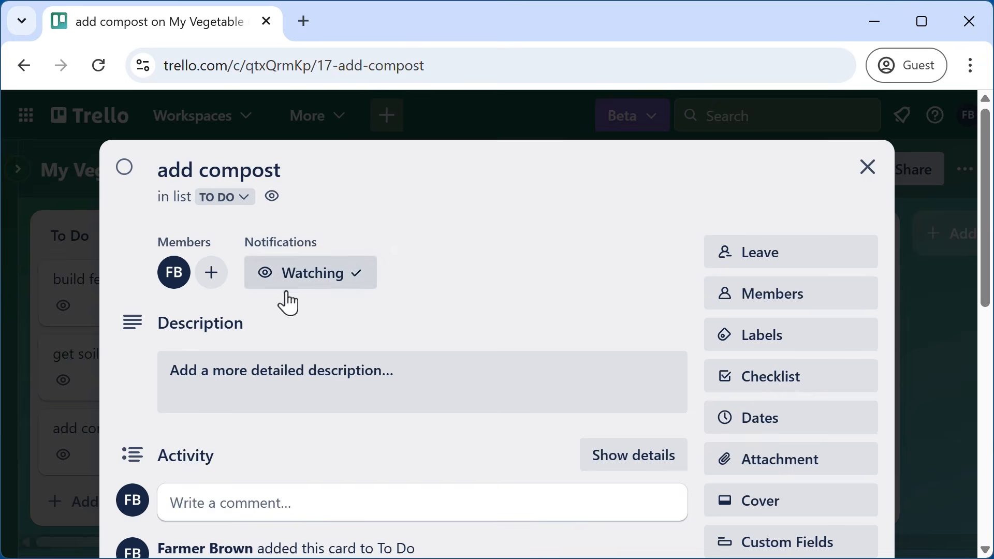
{"action": "key", "text": "Escape"}
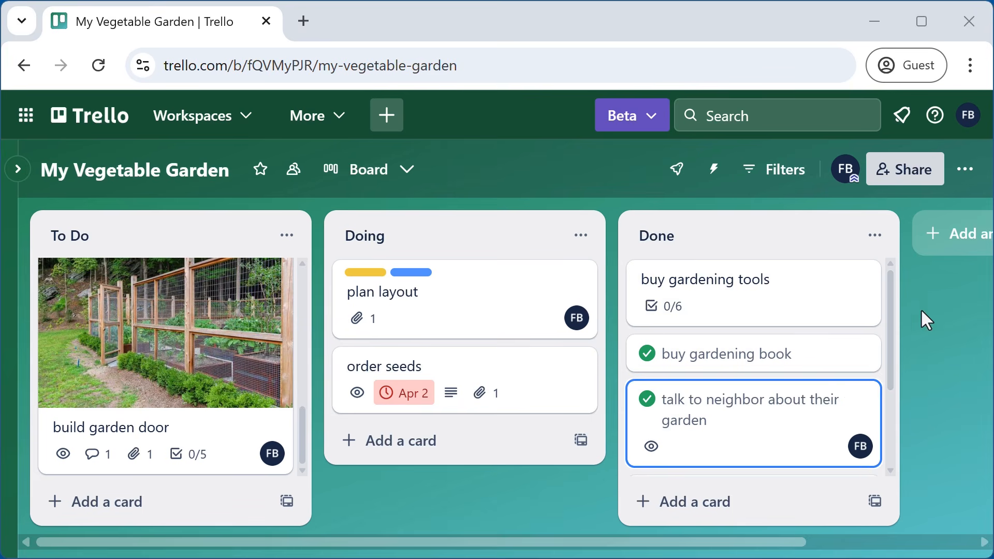
{"action": "scroll", "coordinate": [883, 430], "scroll_direction": "down", "scroll_amount": 3}
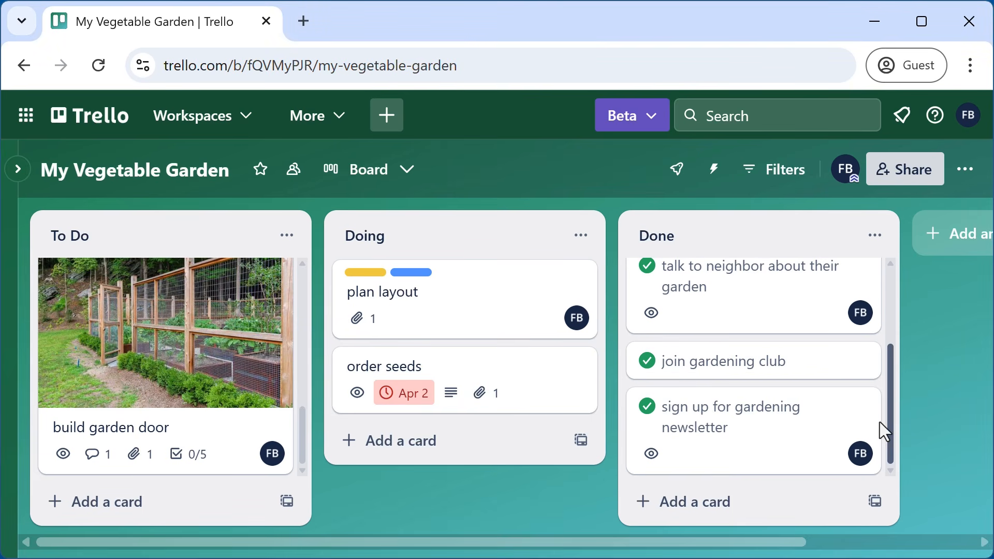
{"action": "left_click_drag", "start_coordinate": [887, 402], "coordinate": [910, 275]}
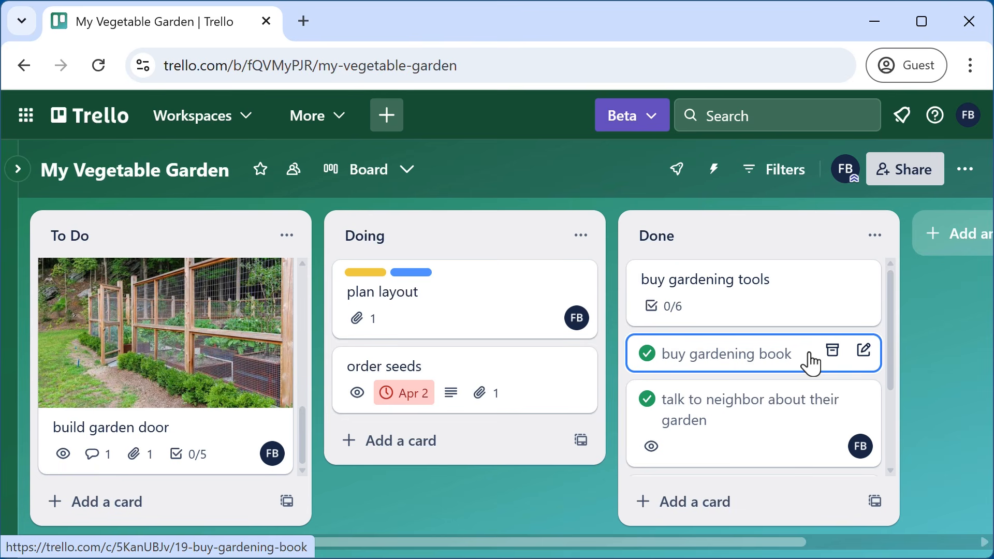
- Archive the buy gardening book card from its Actions and close it
{"action": "left_click", "coordinate": [769, 369]}
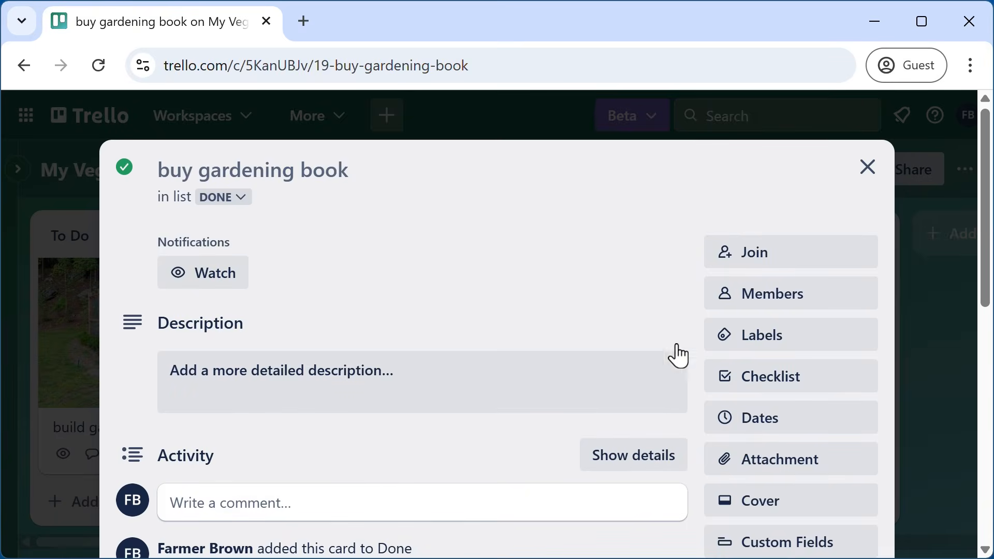
{"action": "scroll", "coordinate": [647, 352], "scroll_direction": "down", "scroll_amount": 8}
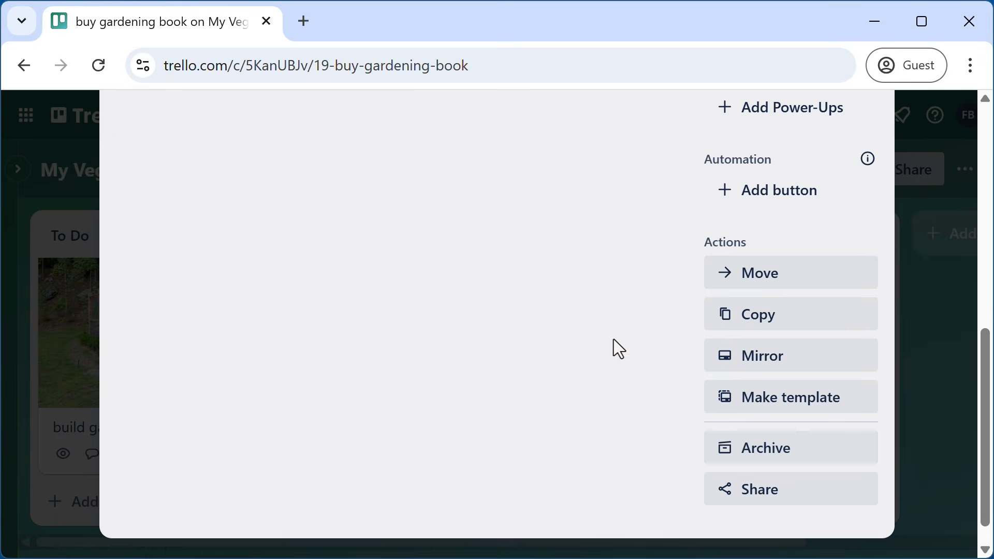
{"action": "left_click", "coordinate": [772, 459]}
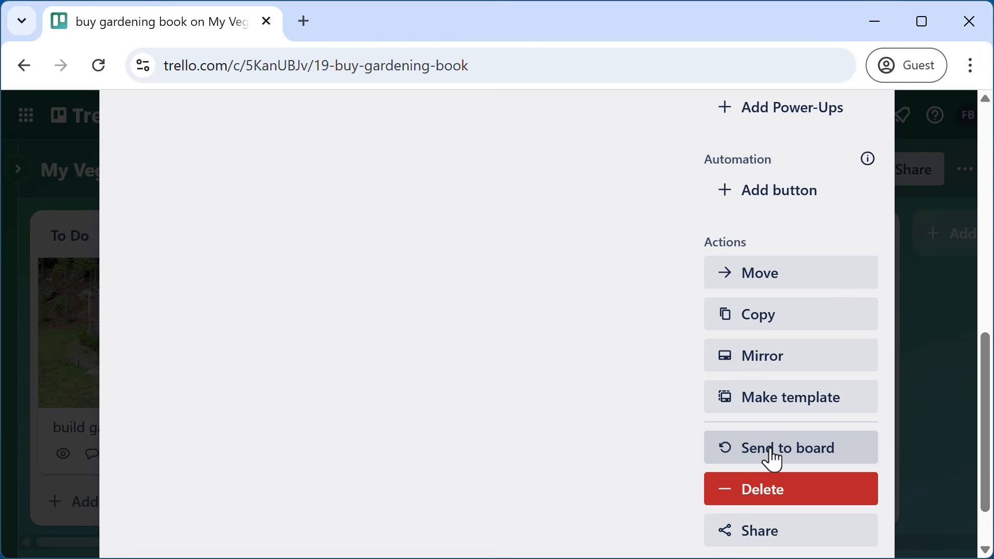
{"action": "scroll", "coordinate": [645, 415], "scroll_direction": "up", "scroll_amount": 8}
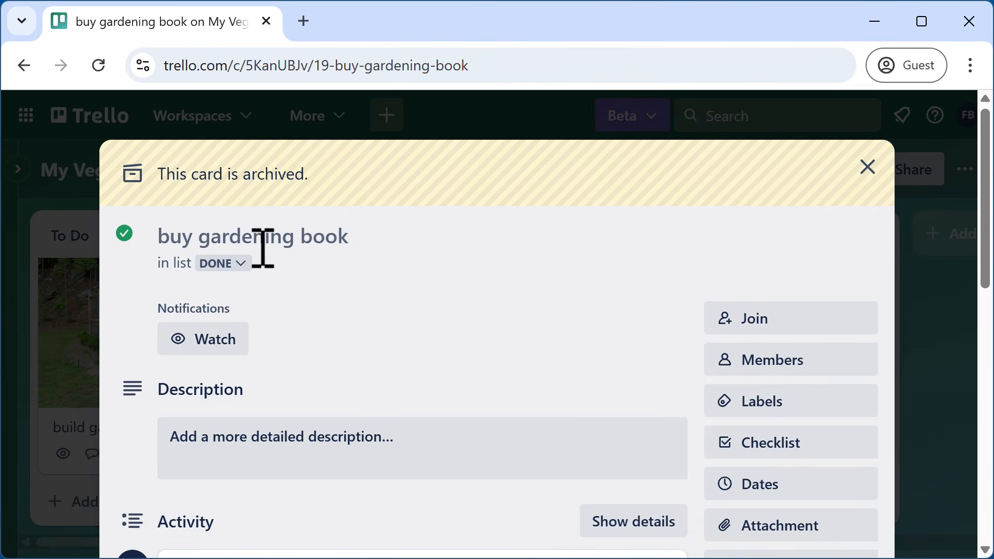
{"action": "left_click", "coordinate": [872, 173]}
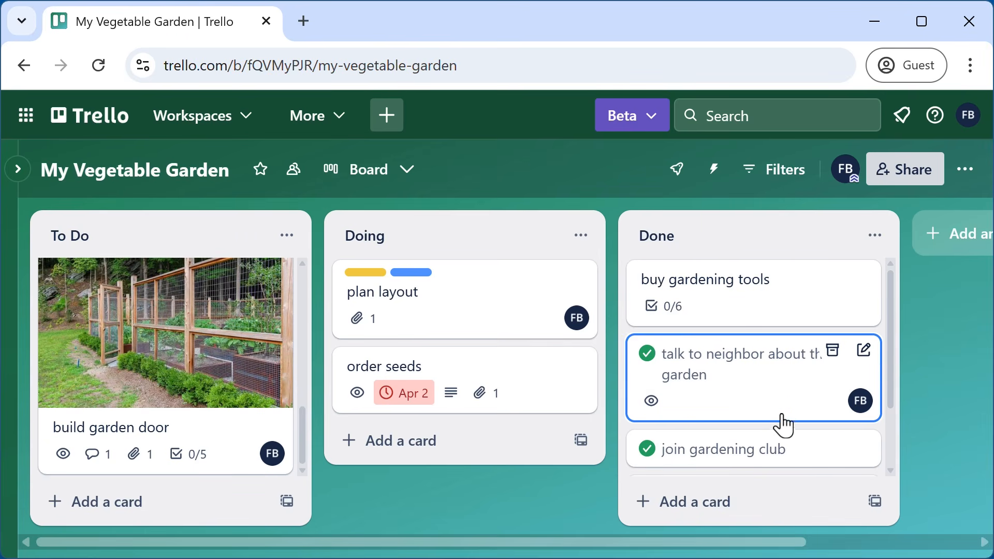
{"action": "scroll", "coordinate": [783, 426], "scroll_direction": "down", "scroll_amount": 2}
- Archive the talk to neighbor, join gardening club and gardening newsletter cards from Done
{"action": "scroll", "coordinate": [782, 427], "scroll_direction": "up", "scroll_amount": 2}
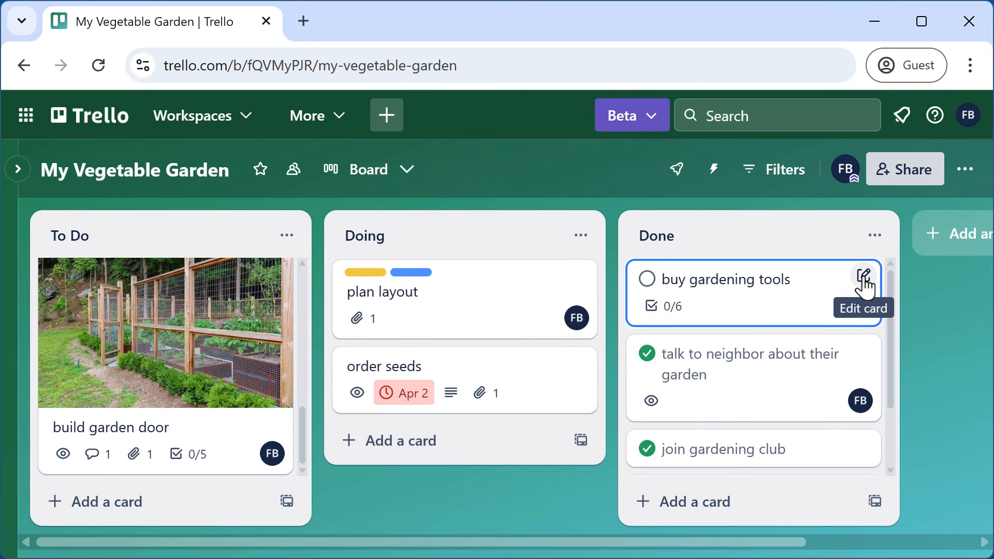
{"action": "left_click", "coordinate": [865, 279]}
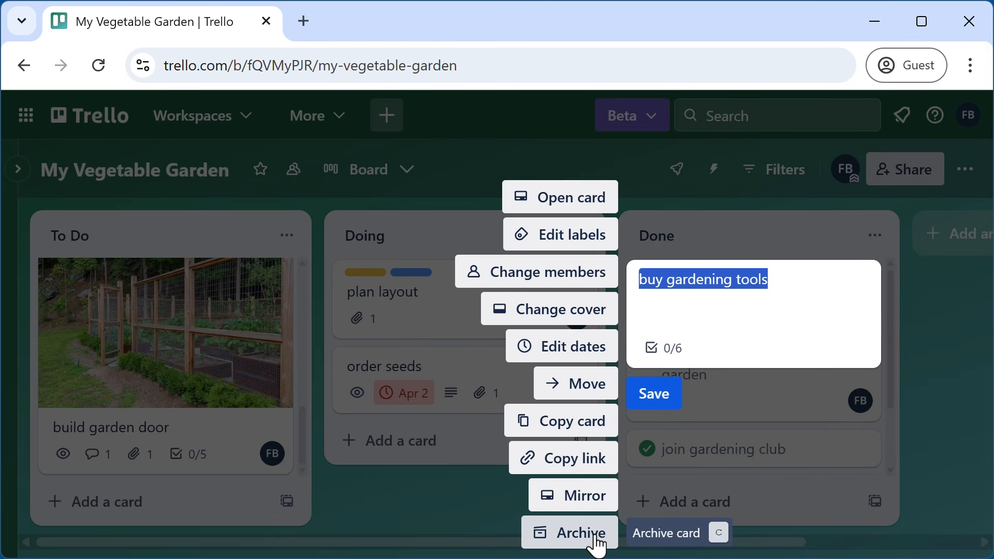
{"action": "left_click", "coordinate": [963, 371]}
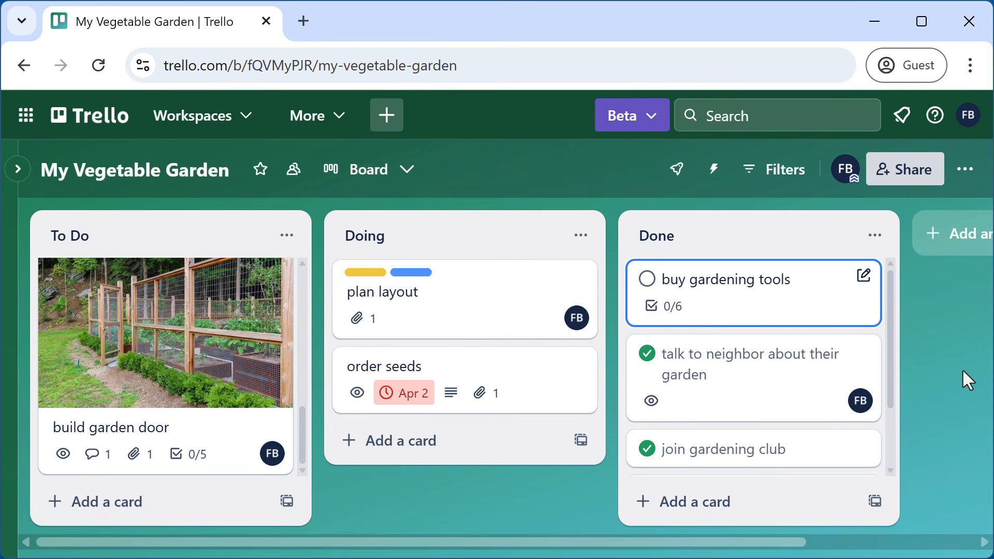
{"action": "mouse_move", "coordinate": [861, 368]}
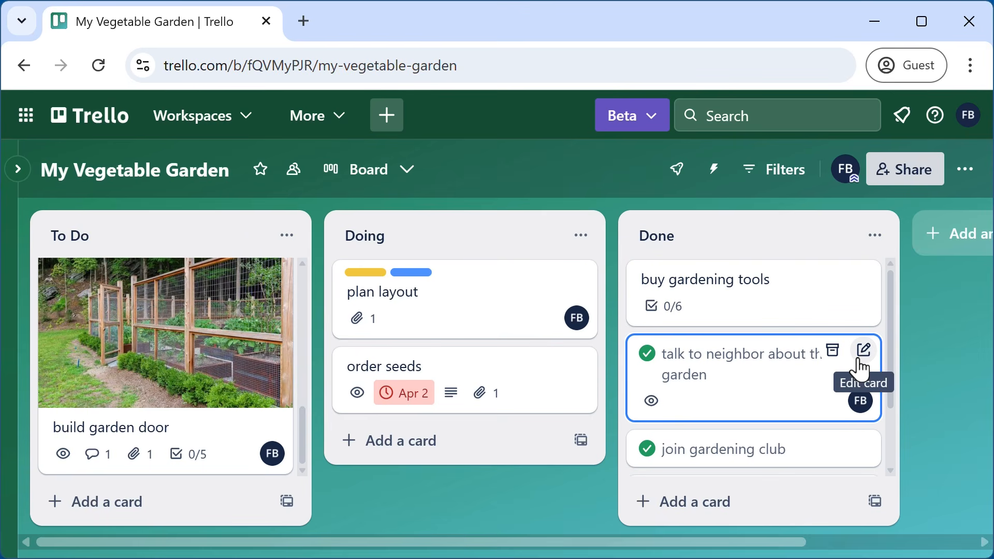
{"action": "left_click", "coordinate": [833, 352]}
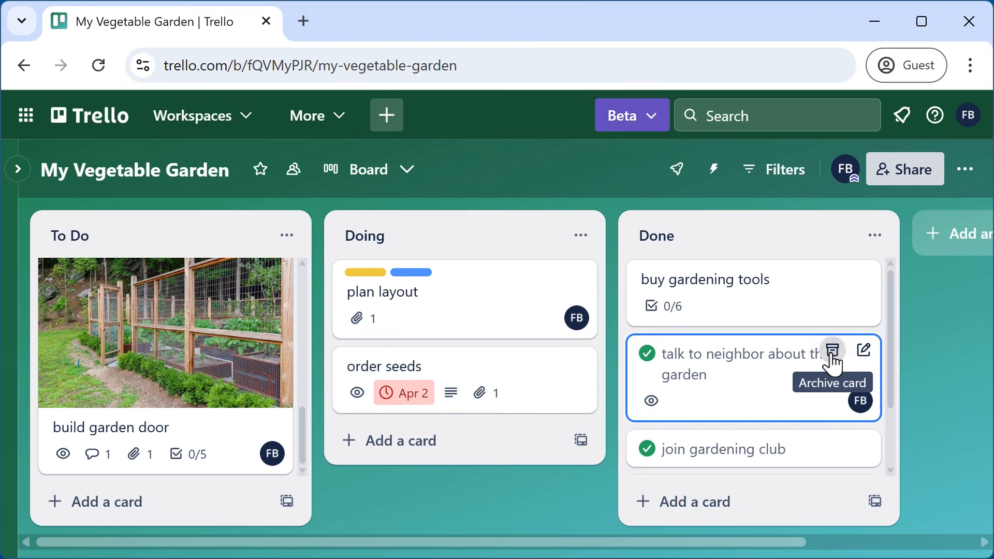
{"action": "left_click", "coordinate": [834, 358]}
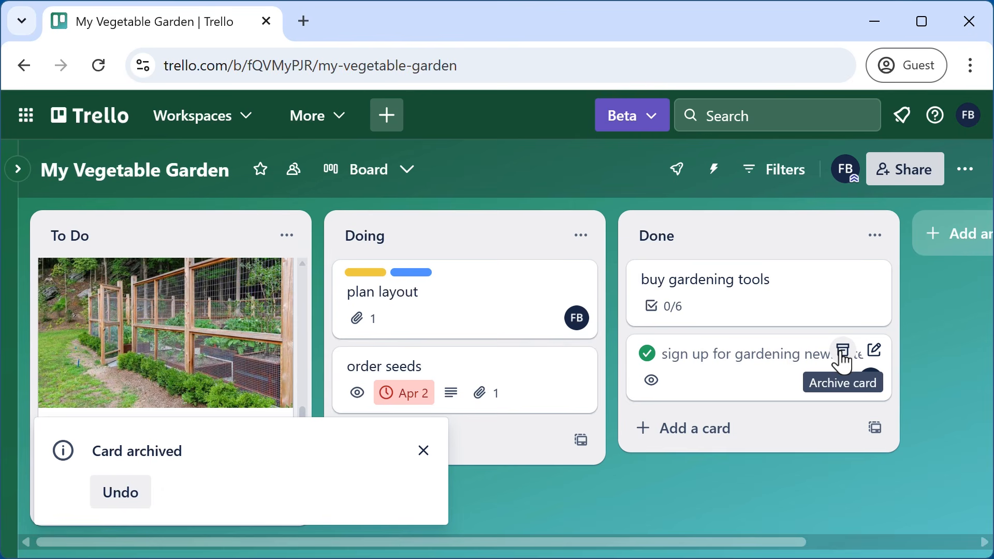
{"action": "left_click", "coordinate": [843, 357]}
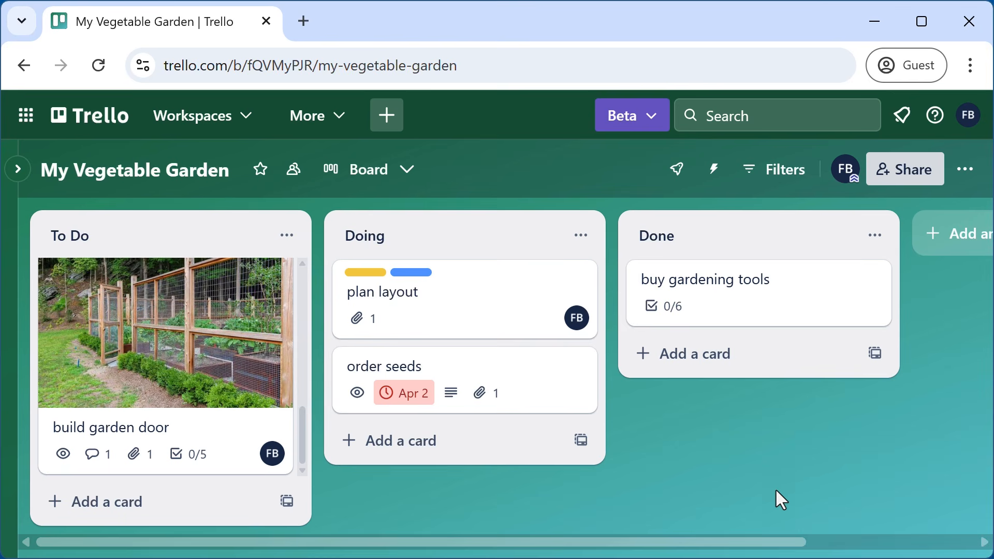
- Restore the sign up for gardening newsletter card from the board's archived items
{"action": "left_click_drag", "start_coordinate": [717, 551], "coordinate": [912, 540]}
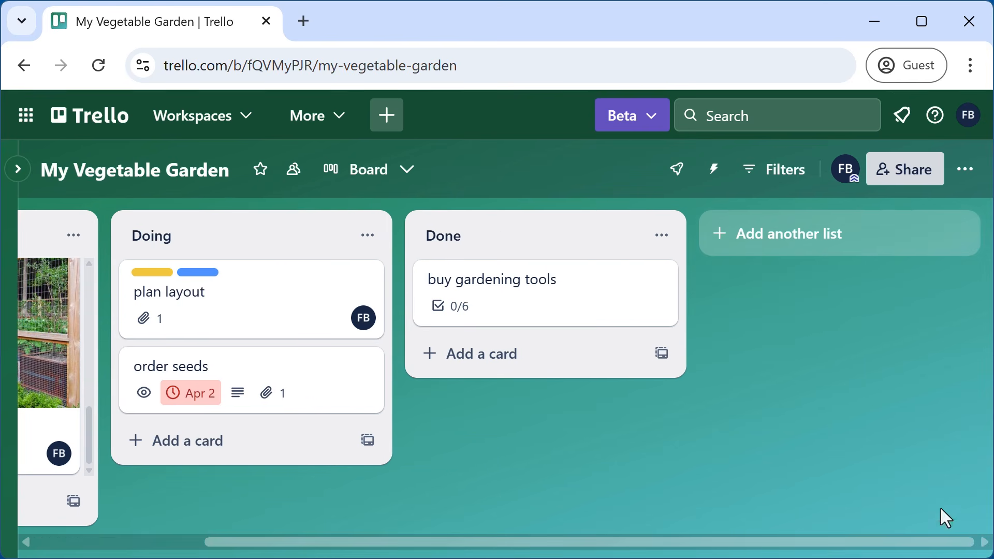
{"action": "left_click", "coordinate": [969, 171]}
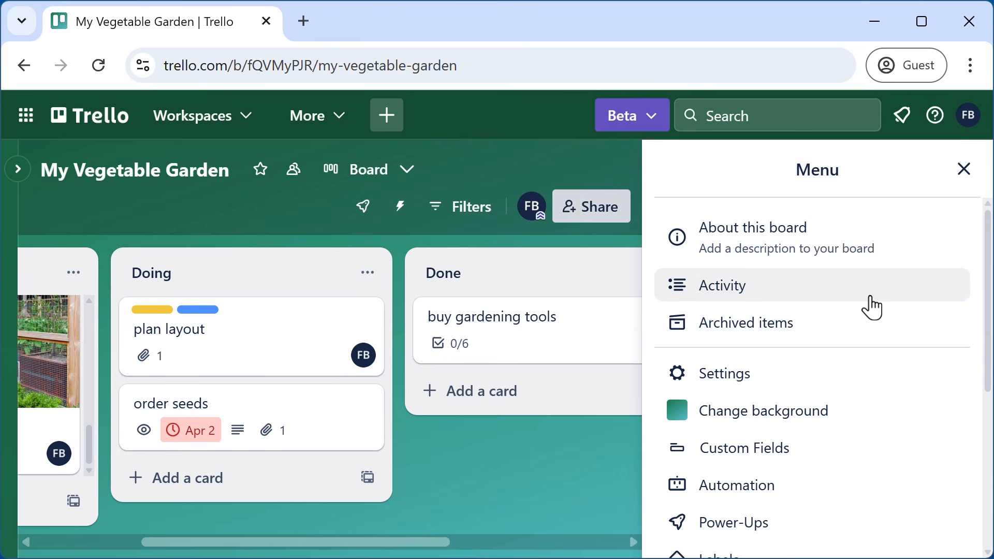
{"action": "left_click", "coordinate": [744, 332]}
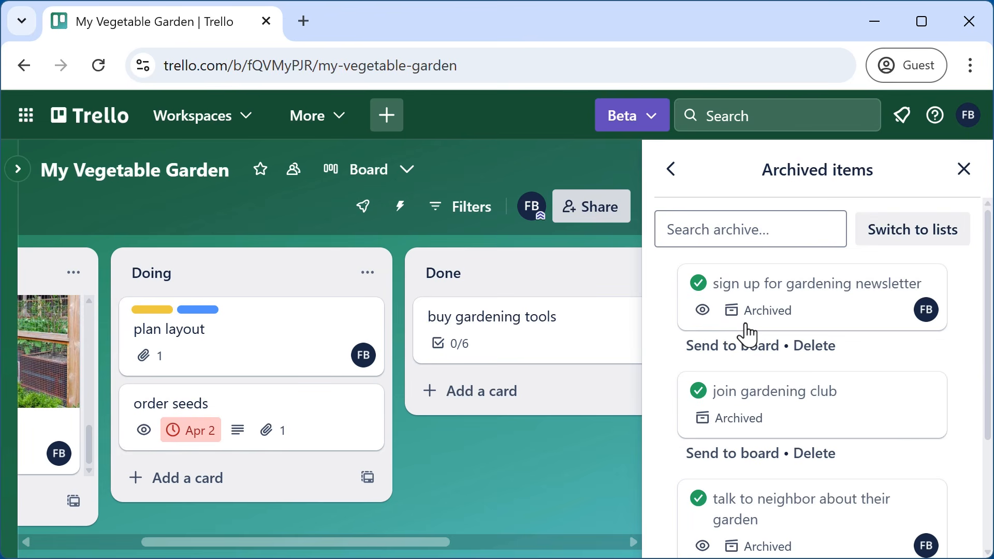
{"action": "scroll", "coordinate": [920, 414], "scroll_direction": "down", "scroll_amount": 3}
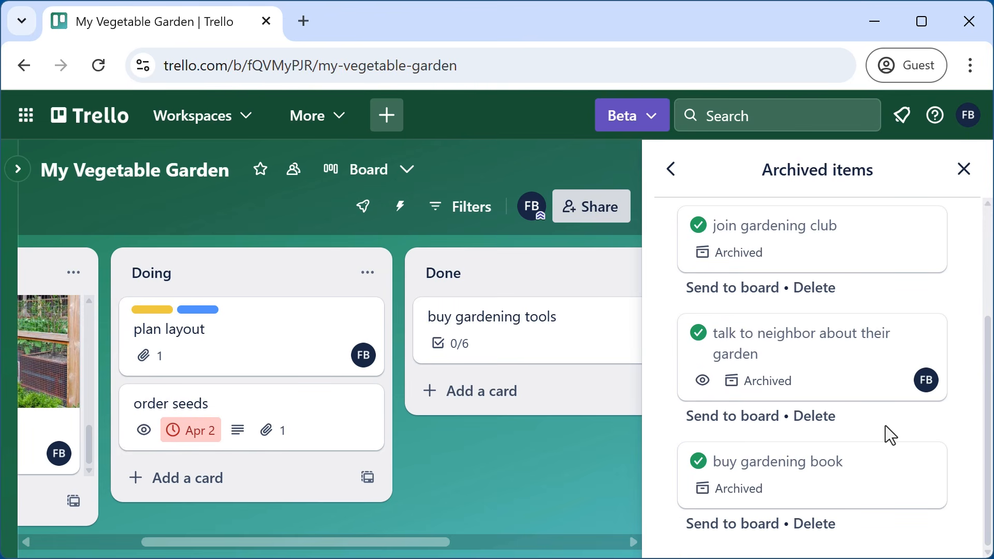
{"action": "scroll", "coordinate": [886, 424], "scroll_direction": "up", "scroll_amount": 3}
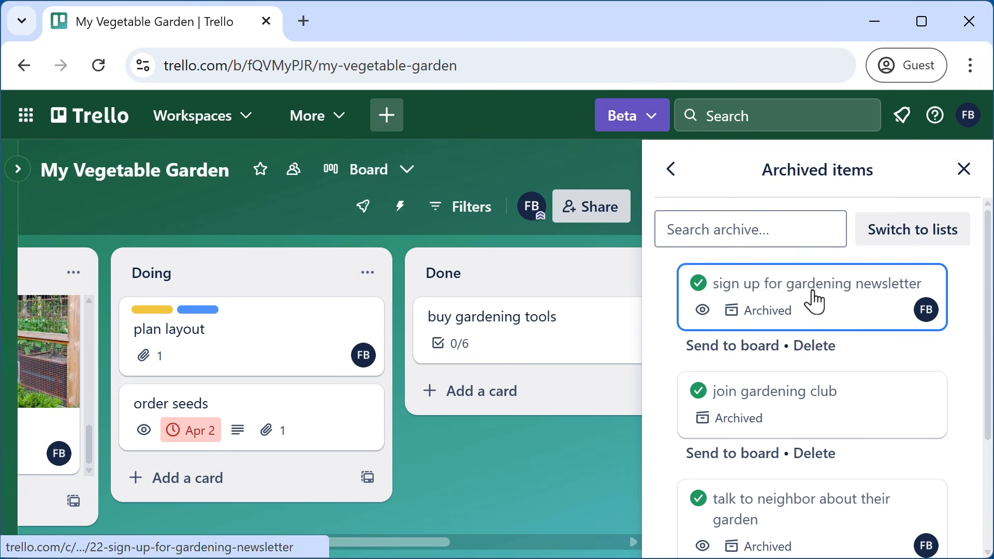
{"action": "left_click", "coordinate": [758, 357]}
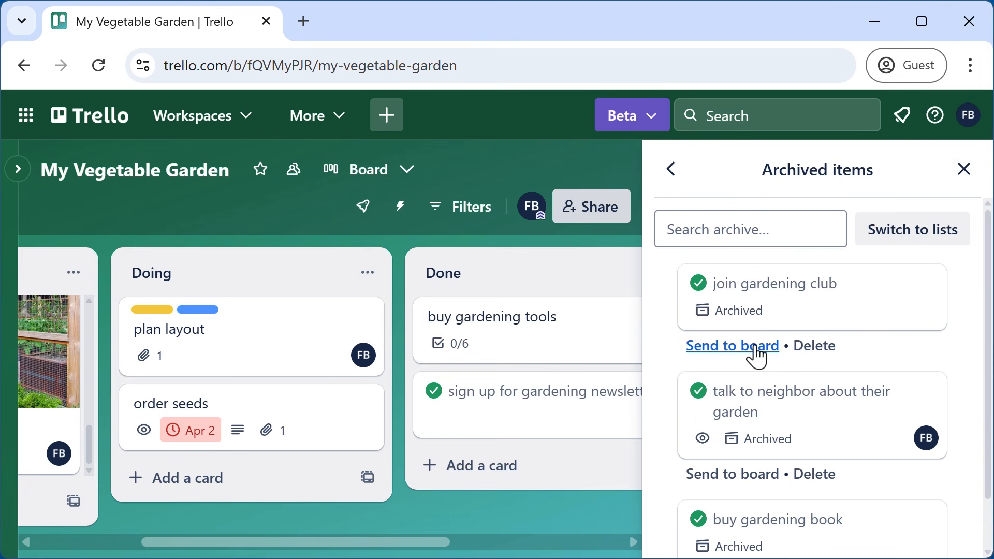
{"action": "left_click", "coordinate": [963, 171]}
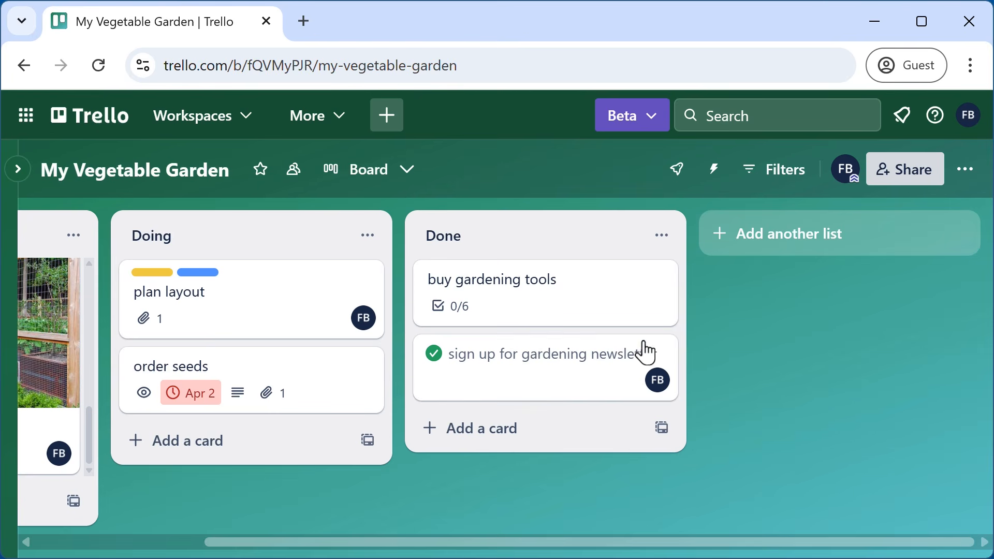
- Archive the sign up for gardening newsletter card from its Actions
{"action": "left_click", "coordinate": [570, 365]}
{"action": "scroll", "coordinate": [785, 394], "scroll_direction": "down", "scroll_amount": 10}
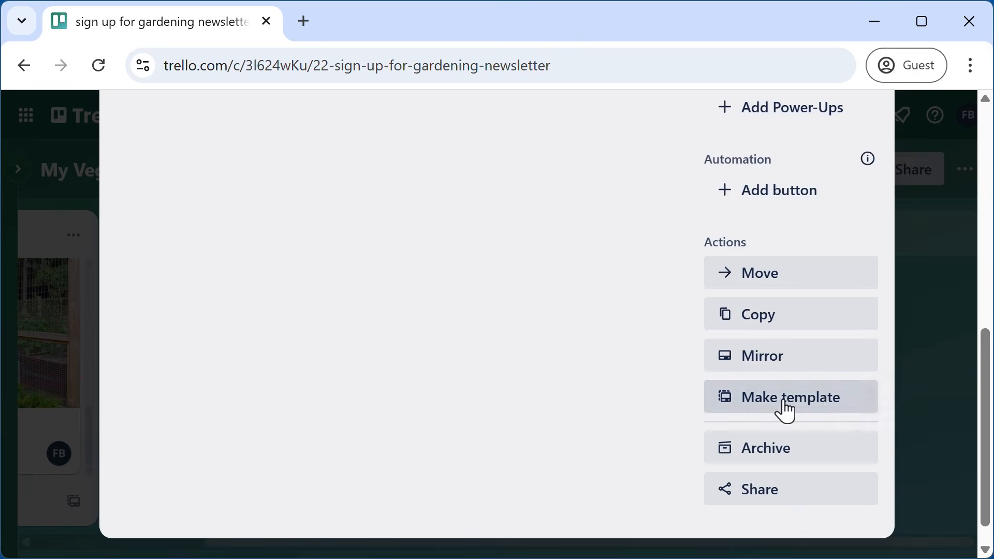
{"action": "left_click", "coordinate": [782, 463]}
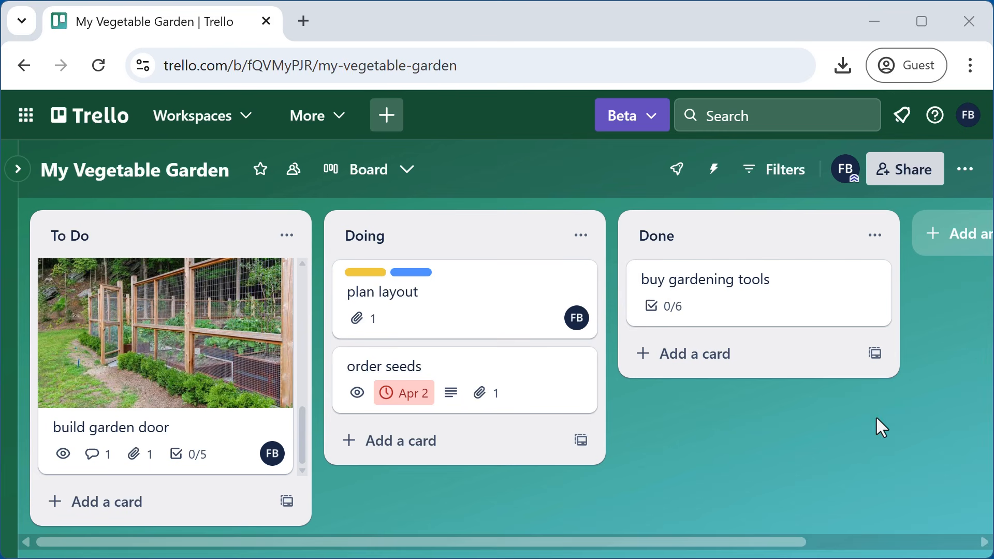
- Set the board background to the plain purple colour
{"action": "left_click", "coordinate": [966, 170]}
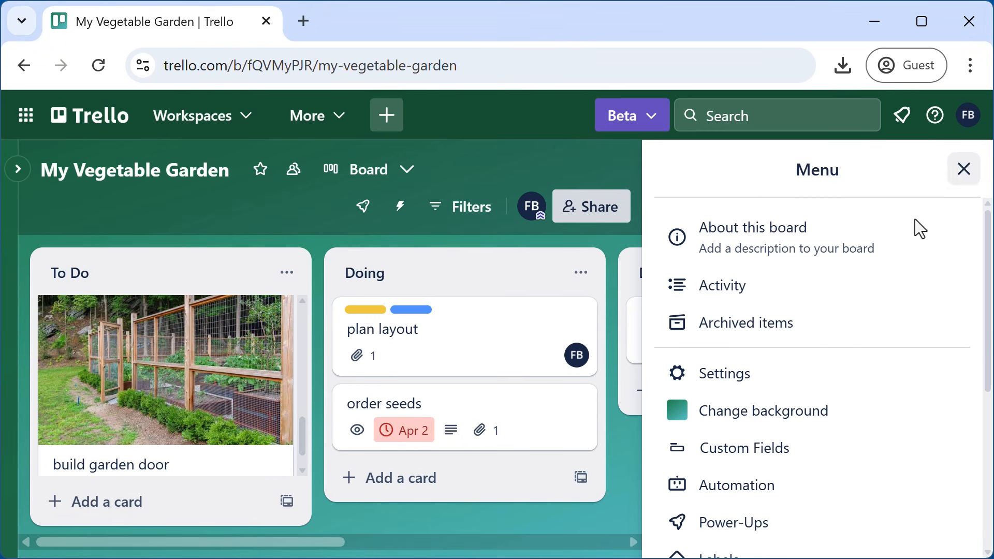
{"action": "left_click", "coordinate": [776, 422]}
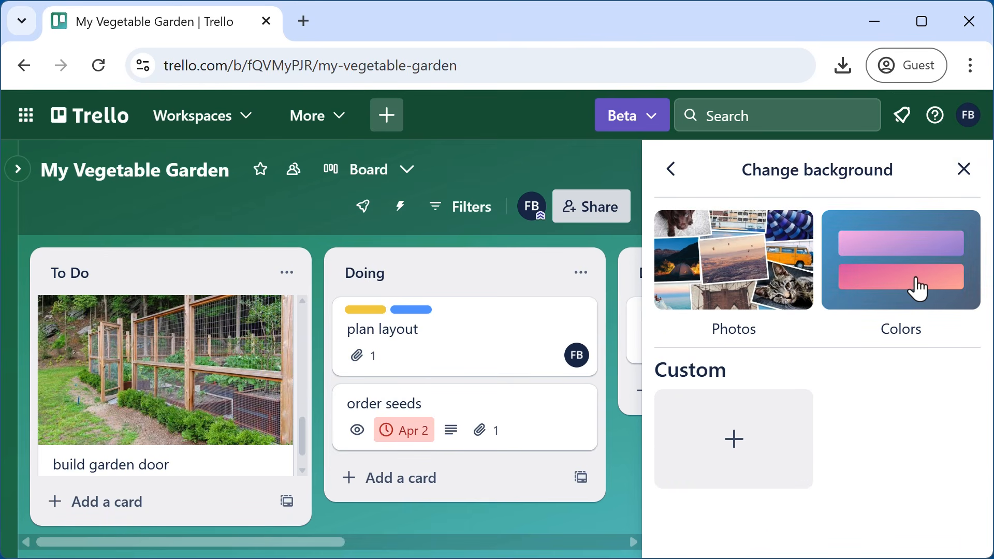
{"action": "left_click", "coordinate": [918, 286]}
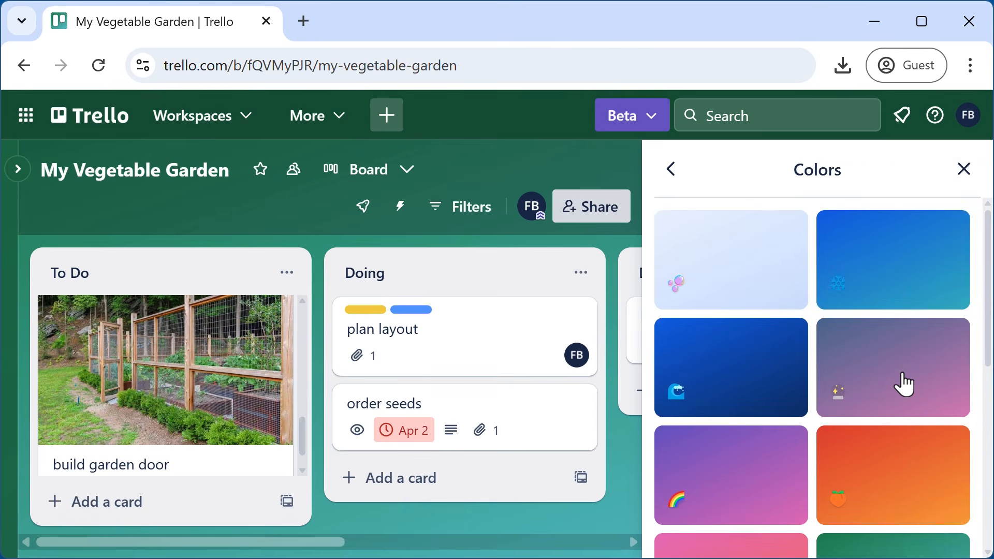
{"action": "left_click", "coordinate": [906, 384]}
{"action": "left_click", "coordinate": [965, 171]}
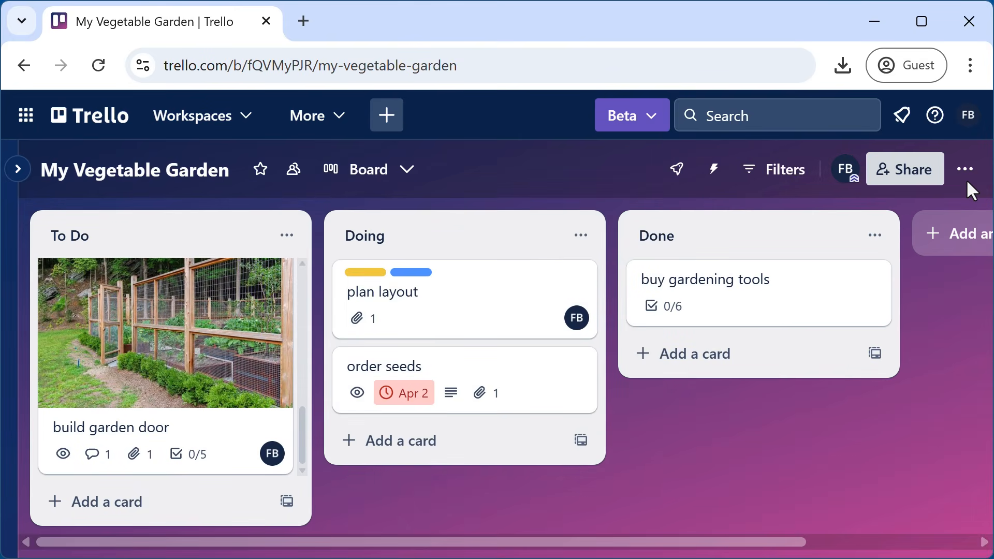
- Search Unsplash photos for 'garden' and use the brick garden path photo as background
{"action": "left_click", "coordinate": [965, 169]}
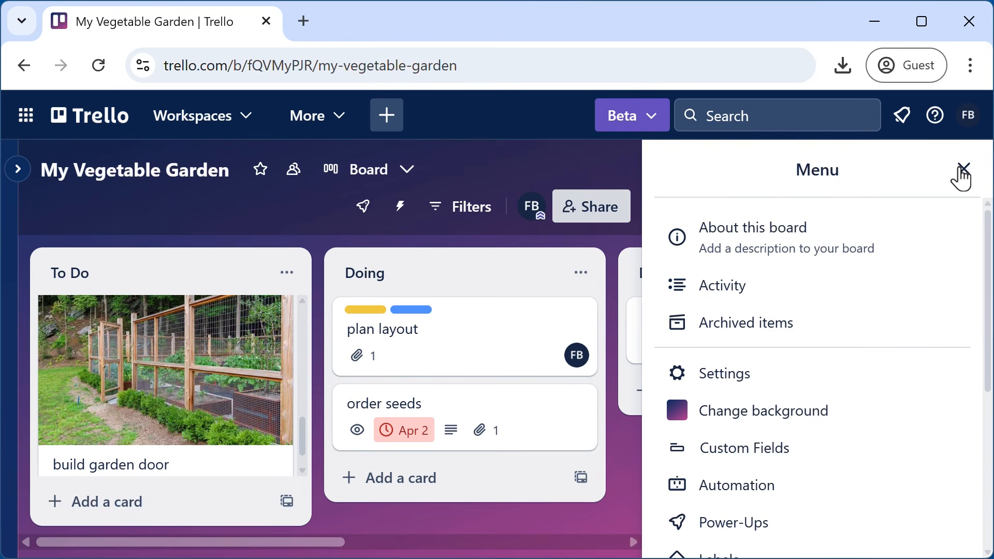
{"action": "left_click", "coordinate": [766, 409]}
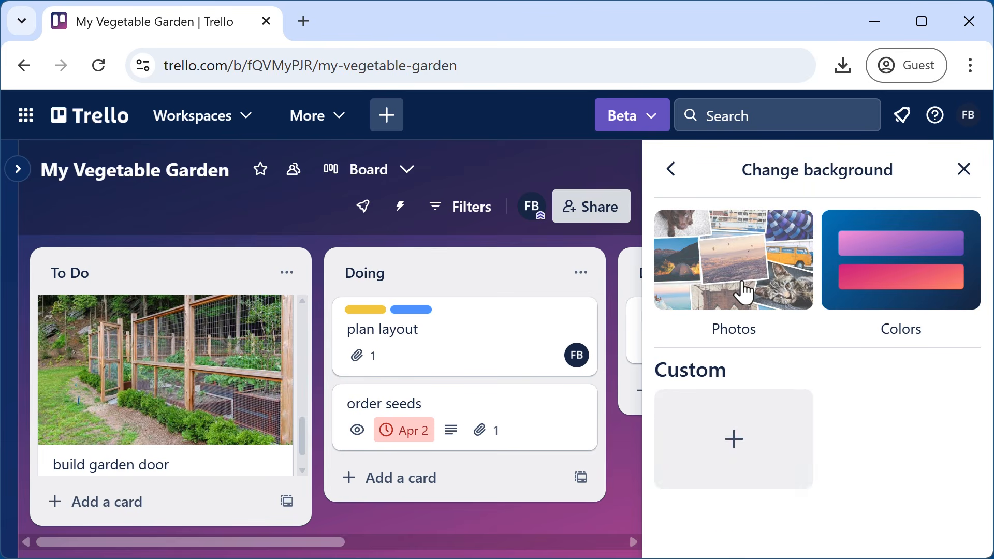
{"action": "left_click", "coordinate": [745, 290]}
{"action": "left_click", "coordinate": [744, 231]}
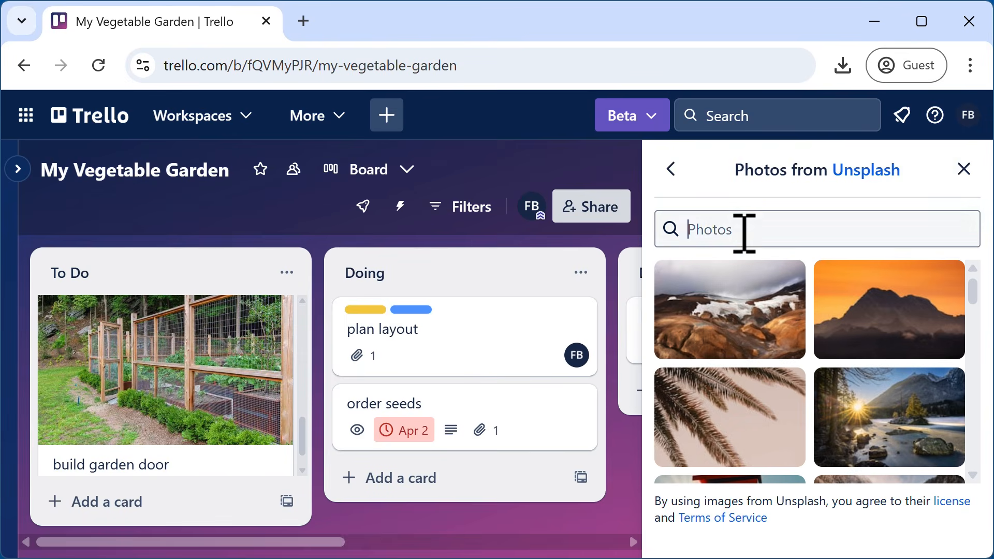
{"action": "type", "text": "g"}
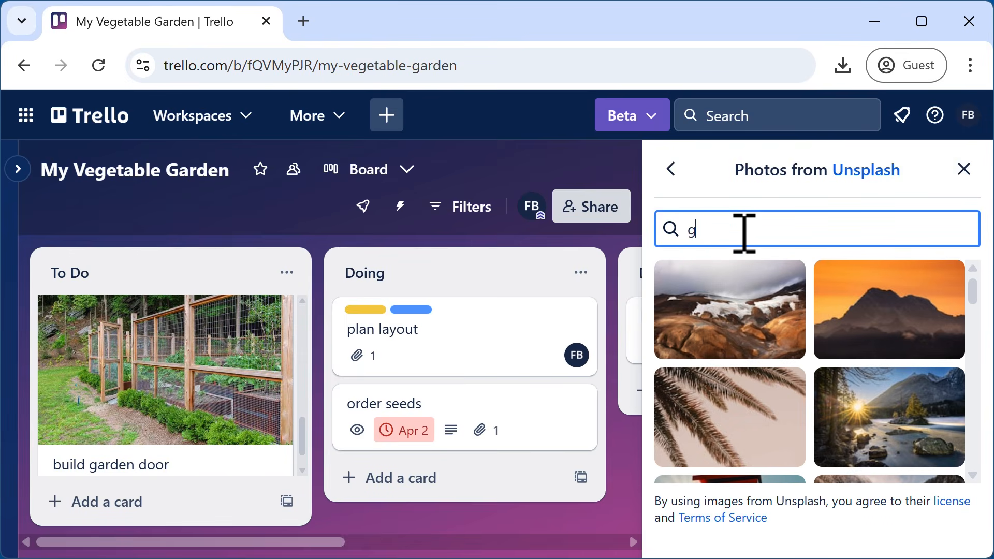
{"action": "type", "text": "arden"}
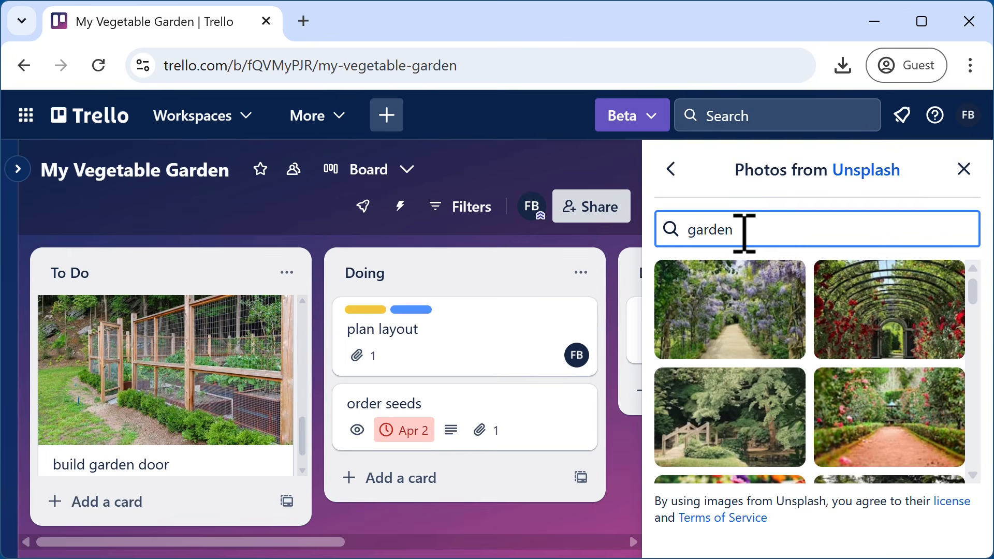
{"action": "scroll", "coordinate": [880, 418], "scroll_direction": "down", "scroll_amount": 2}
{"action": "left_click", "coordinate": [879, 414]}
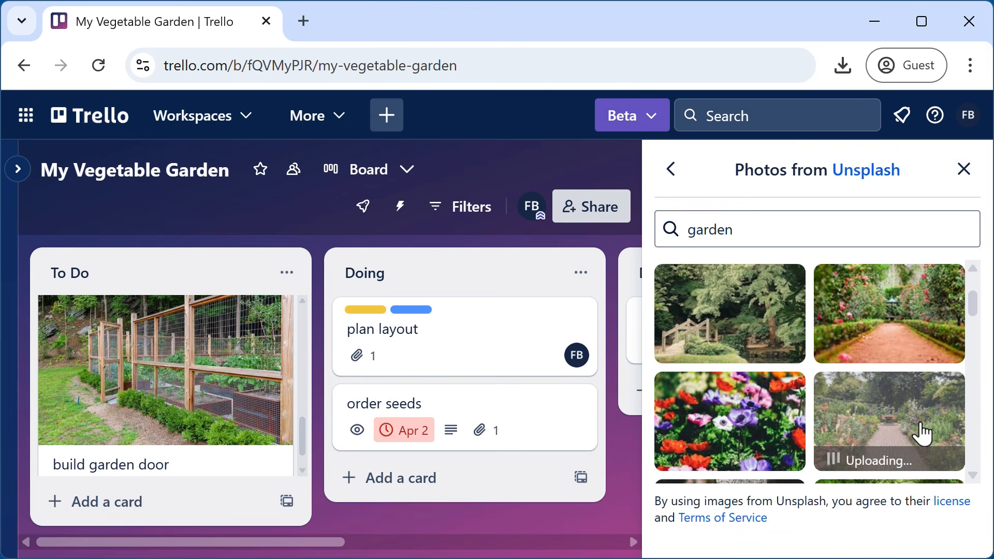
{"action": "left_click", "coordinate": [964, 169]}
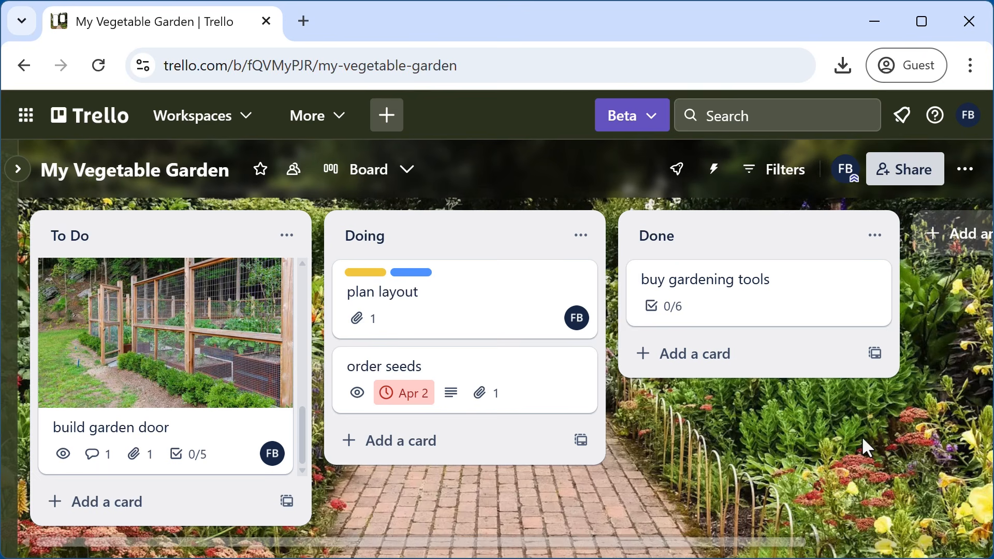
{"action": "left_click", "coordinate": [965, 171]}
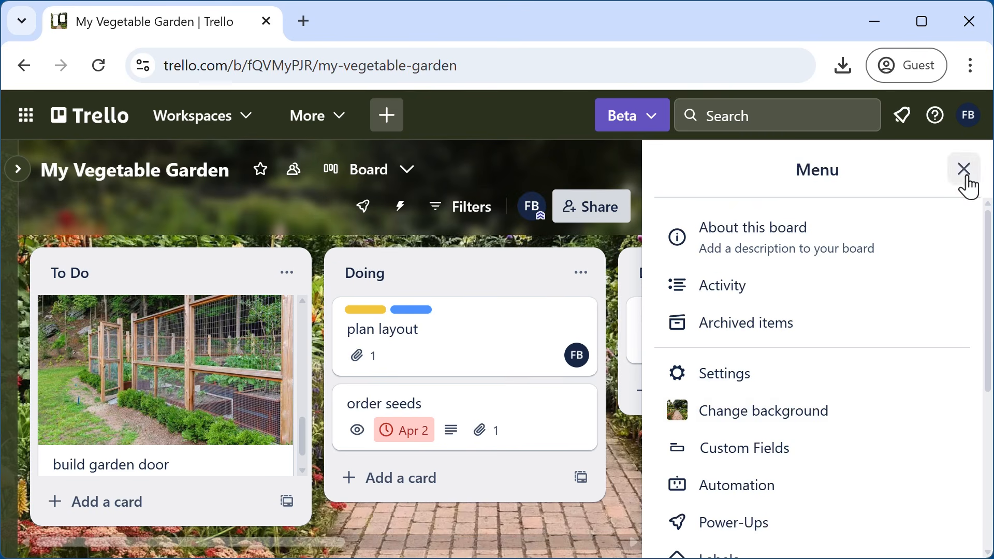
- Upload the 'garden' image file as a custom board background
{"action": "left_click", "coordinate": [768, 425]}
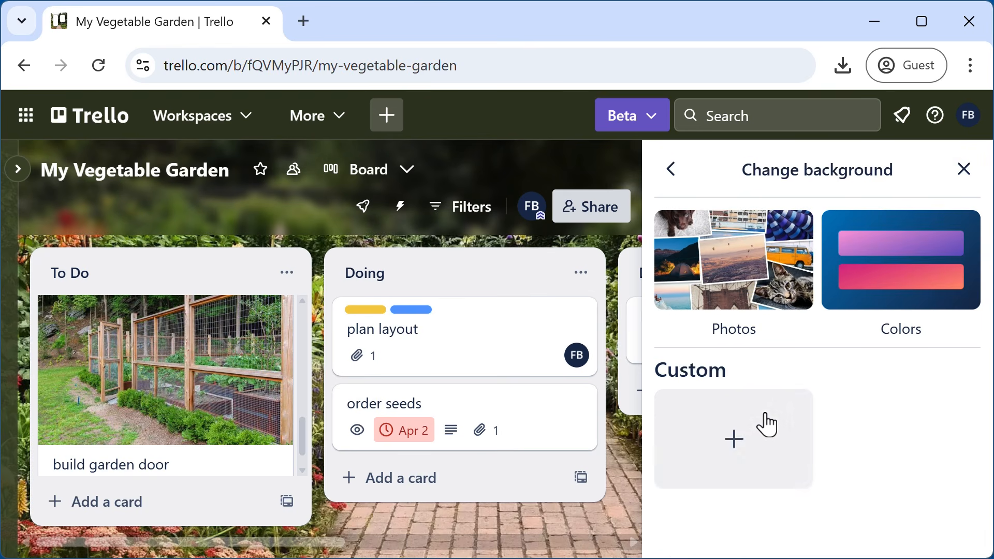
{"action": "left_click", "coordinate": [734, 446]}
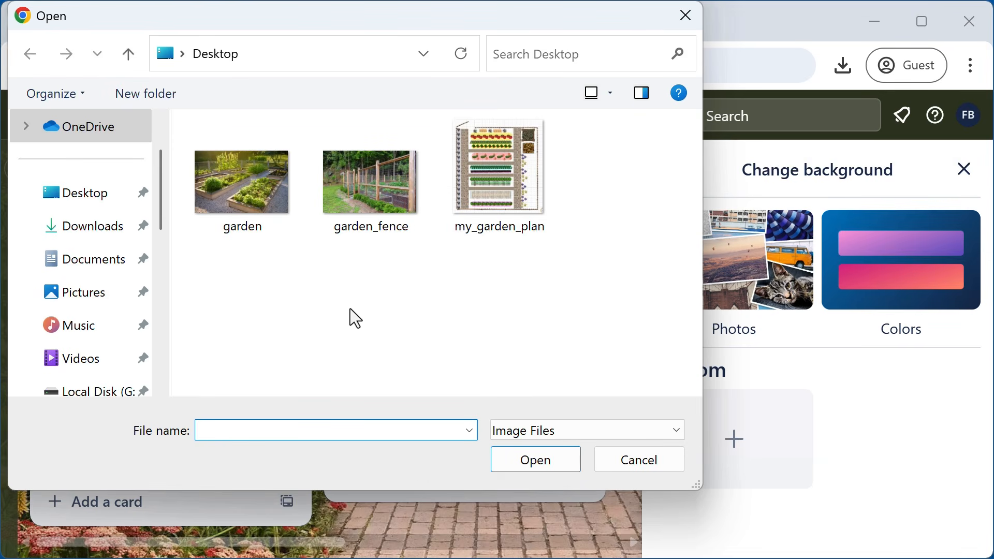
{"action": "left_click", "coordinate": [244, 204]}
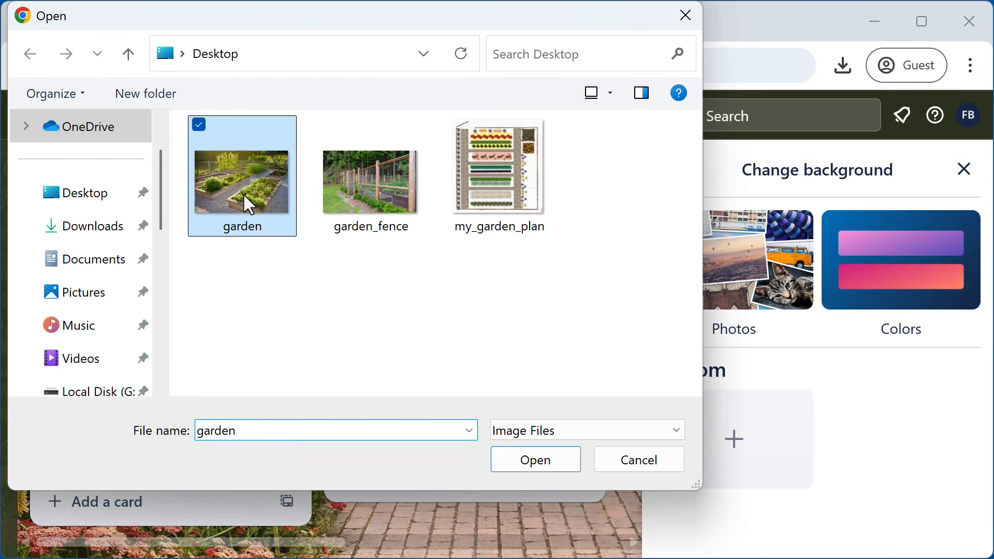
{"action": "left_click", "coordinate": [538, 460]}
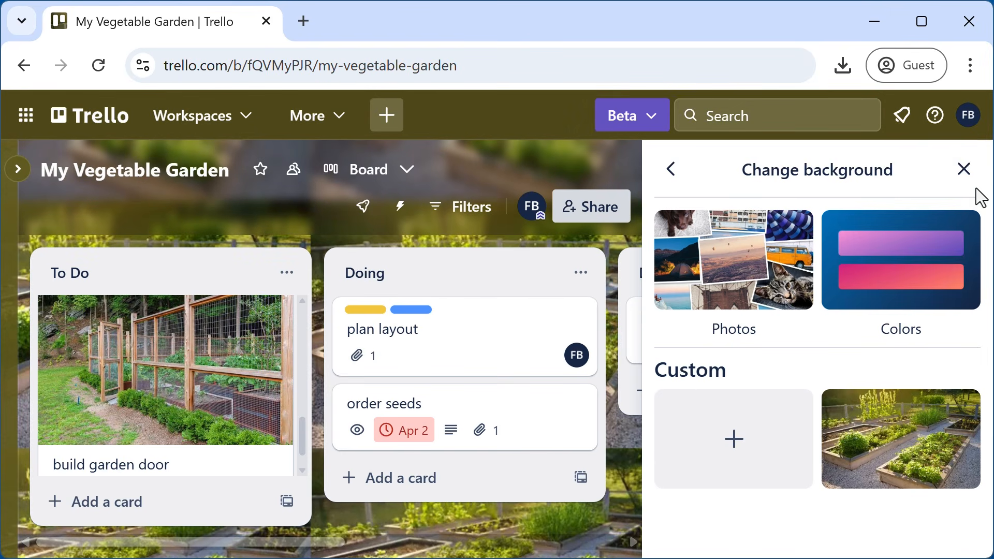
{"action": "left_click", "coordinate": [968, 173]}
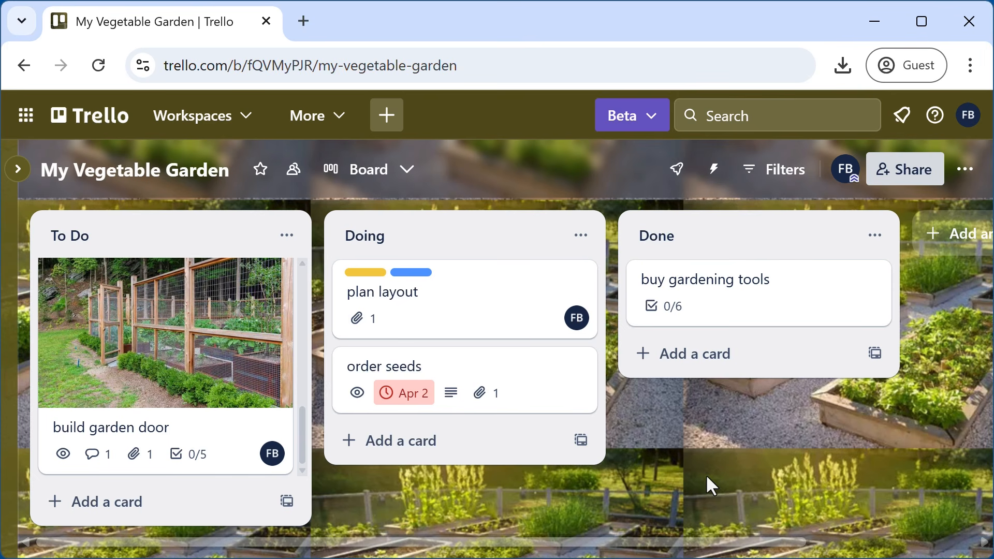
{"action": "left_click", "coordinate": [964, 169]}
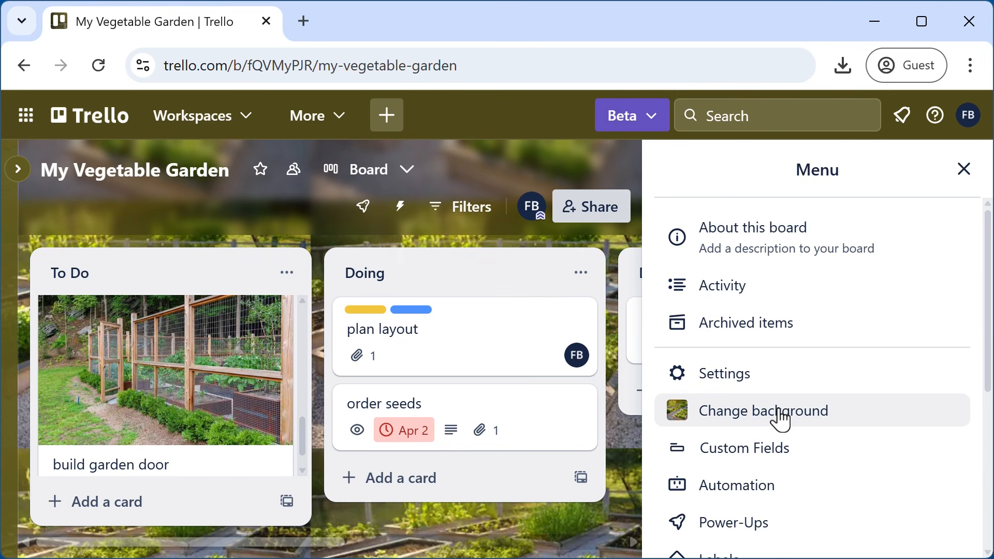
- Change the custom raised-bed garden background's display type from tiled to Cover
{"action": "left_click", "coordinate": [778, 415]}
{"action": "mouse_move", "coordinate": [894, 457]}
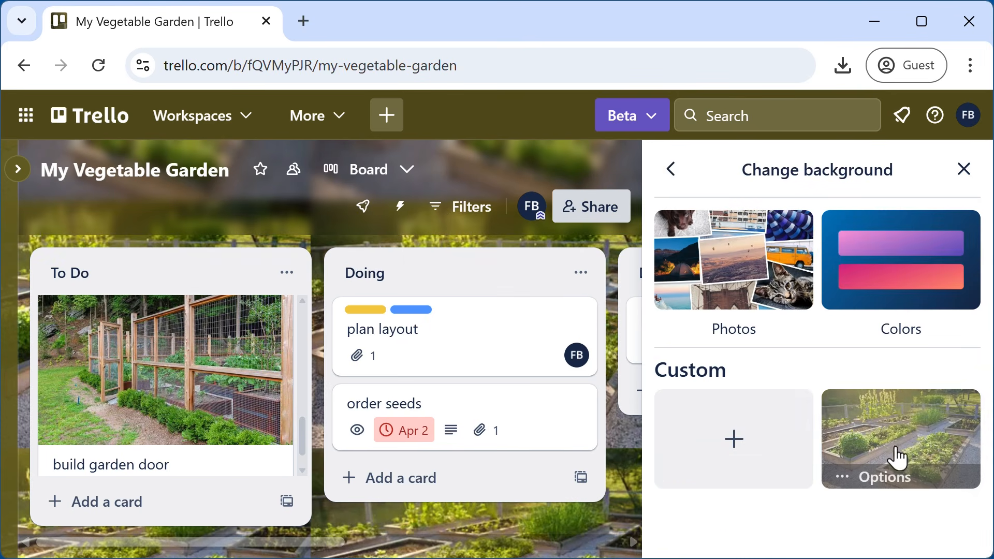
{"action": "left_click", "coordinate": [875, 479]}
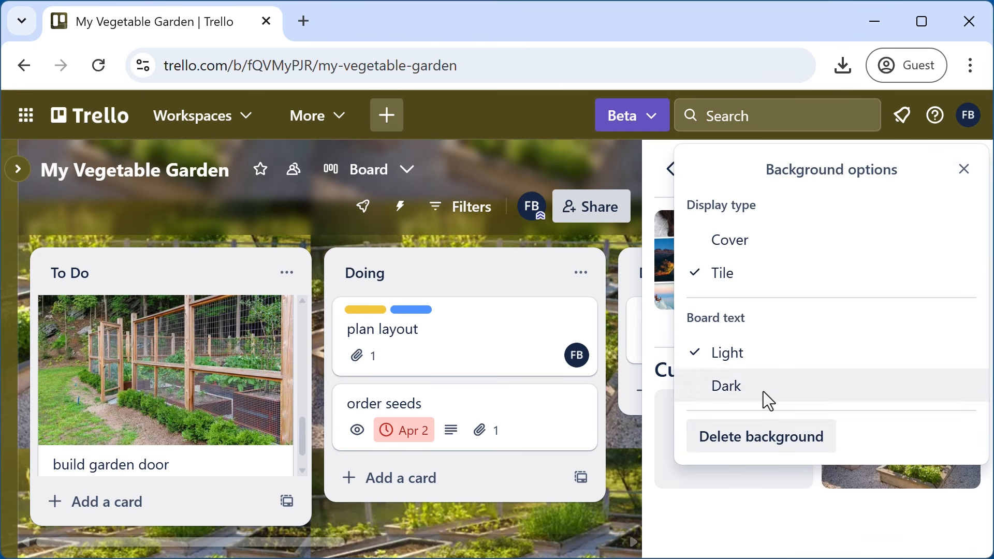
{"action": "left_click", "coordinate": [724, 244]}
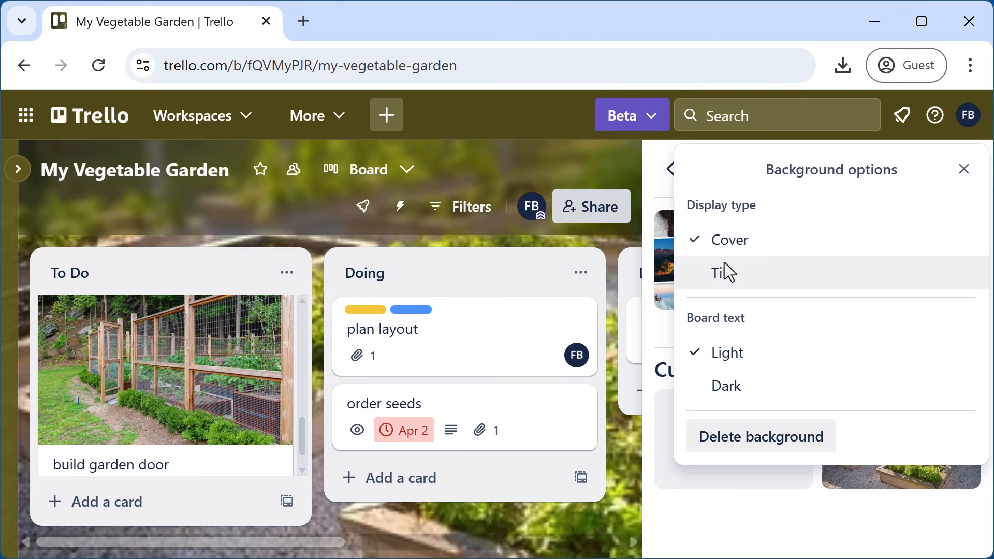
{"action": "left_click", "coordinate": [965, 171]}
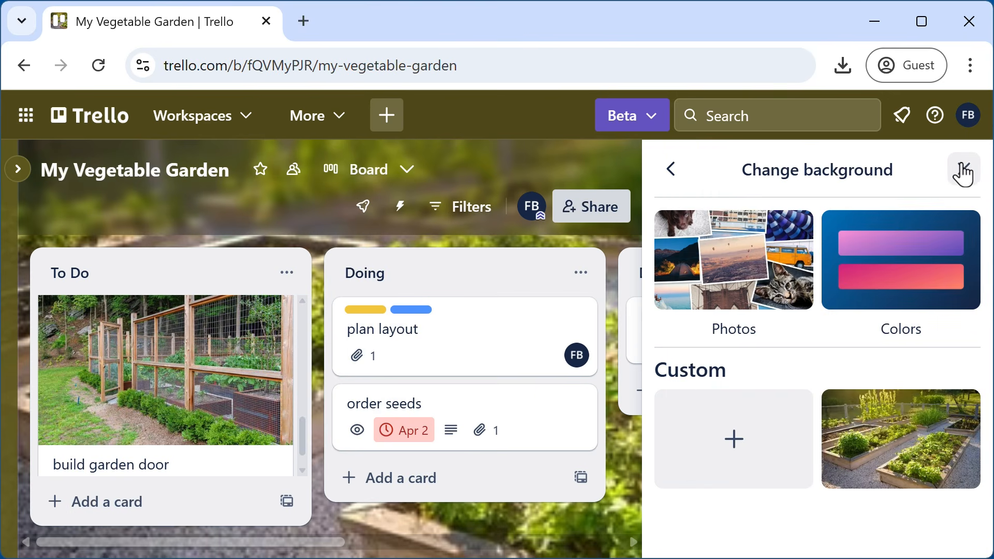
{"action": "left_click", "coordinate": [965, 171]}
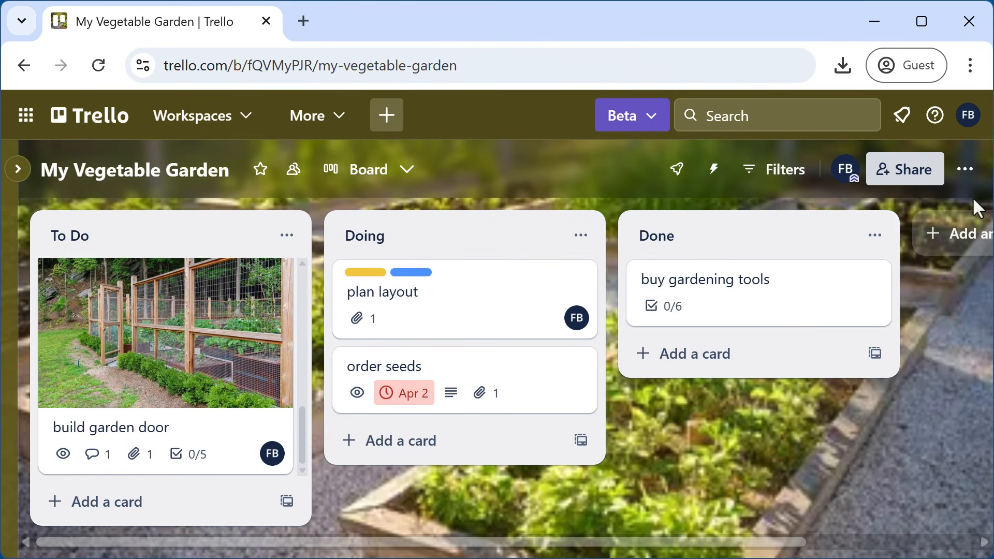
{"action": "left_click", "coordinate": [964, 174]}
{"action": "left_click", "coordinate": [731, 426]}
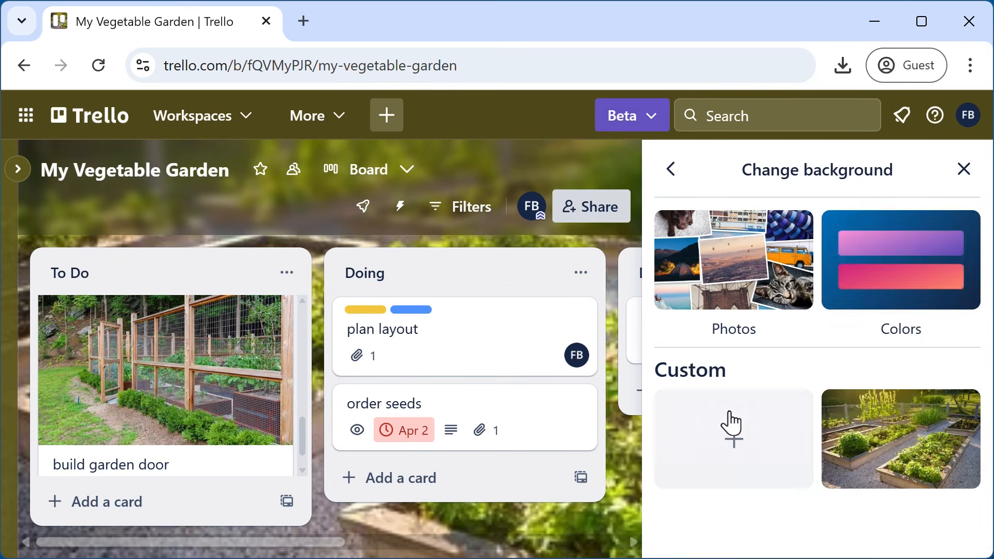
{"action": "left_click", "coordinate": [892, 306]}
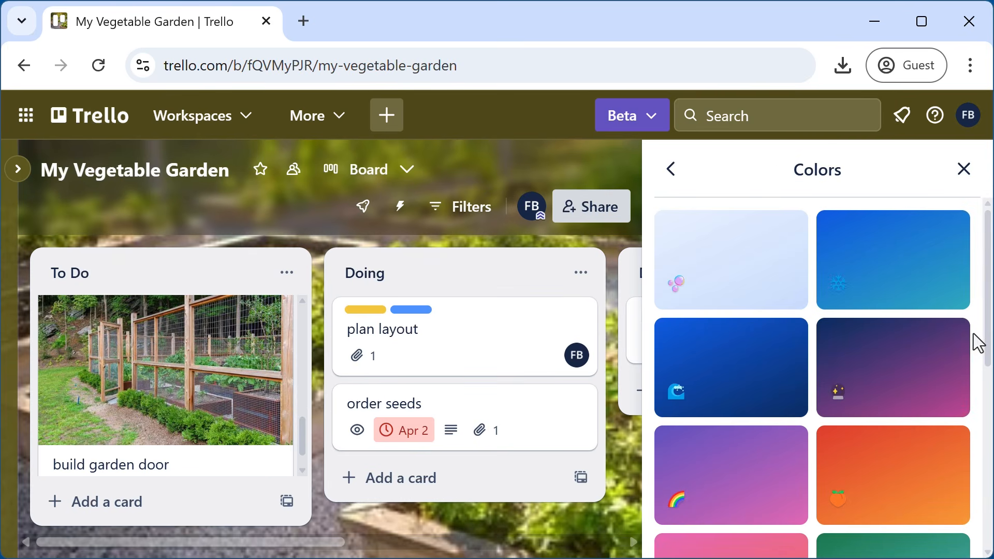
{"action": "left_click_drag", "start_coordinate": [980, 336], "coordinate": [980, 403]}
{"action": "left_click", "coordinate": [924, 396]}
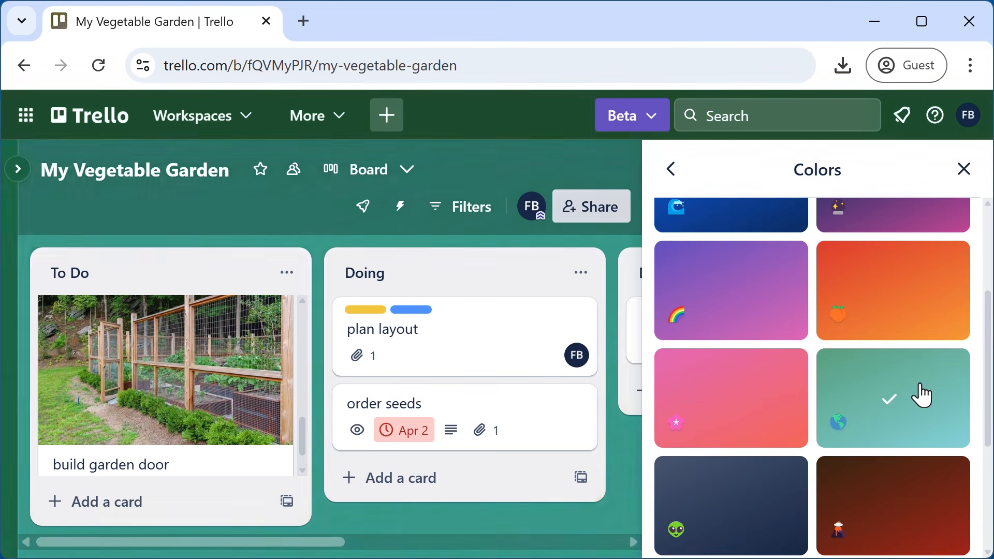
{"action": "left_click", "coordinate": [964, 170]}
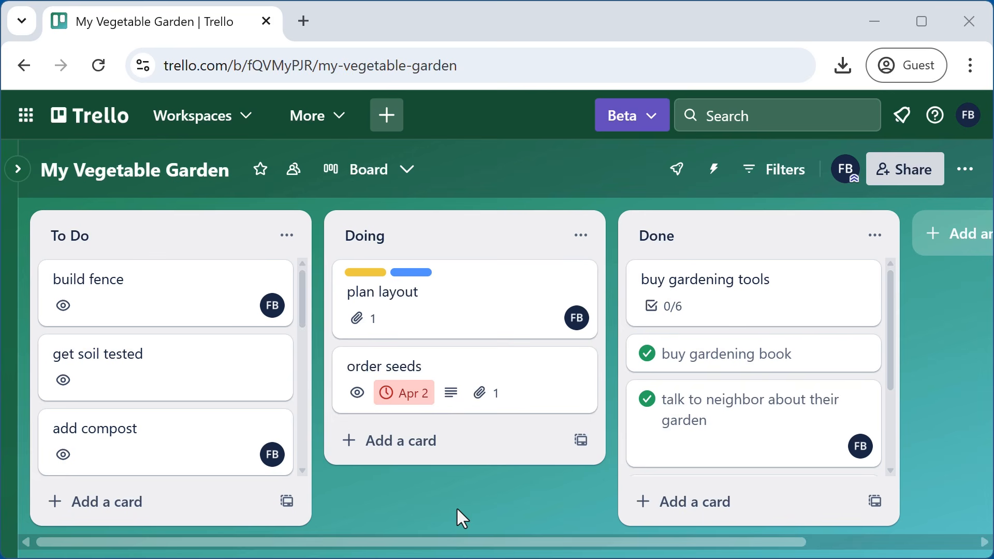
- Apply the 'No dates' due-date filter, leaving 11 cards: 5 To Do, 1 Doing, 5 Done
{"action": "left_click", "coordinate": [783, 177]}
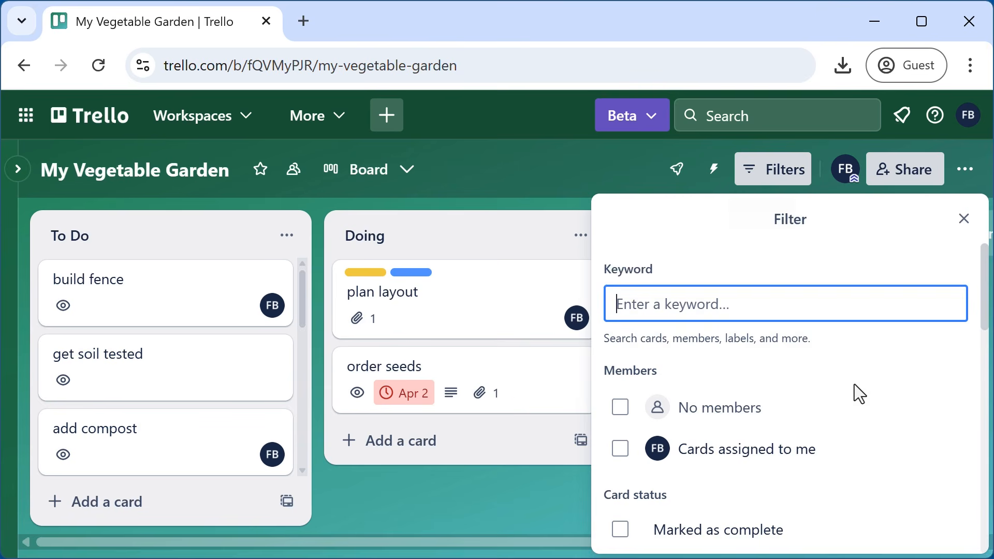
{"action": "scroll", "coordinate": [855, 384], "scroll_direction": "down", "scroll_amount": 4}
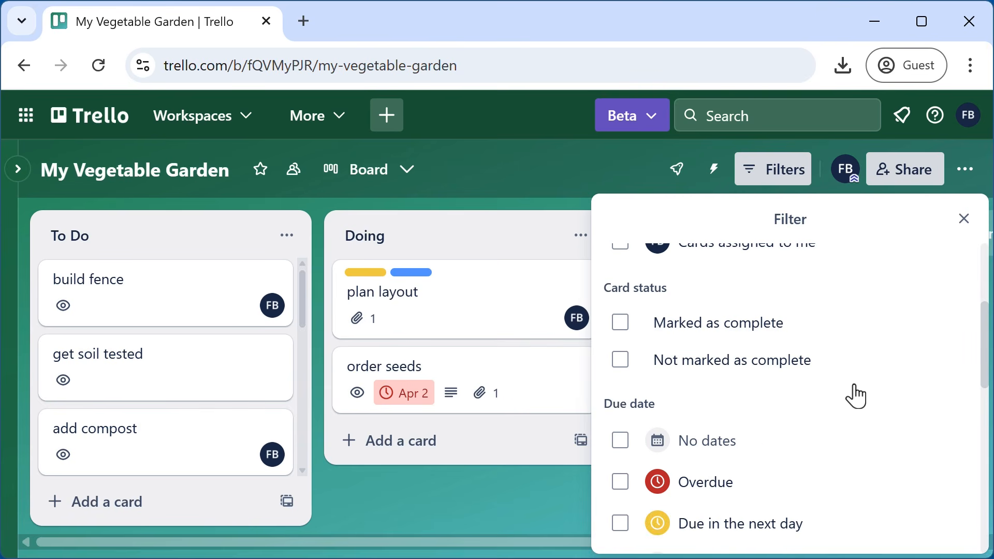
{"action": "scroll", "coordinate": [854, 393], "scroll_direction": "down", "scroll_amount": 4}
{"action": "scroll", "coordinate": [854, 393], "scroll_direction": "up", "scroll_amount": 2}
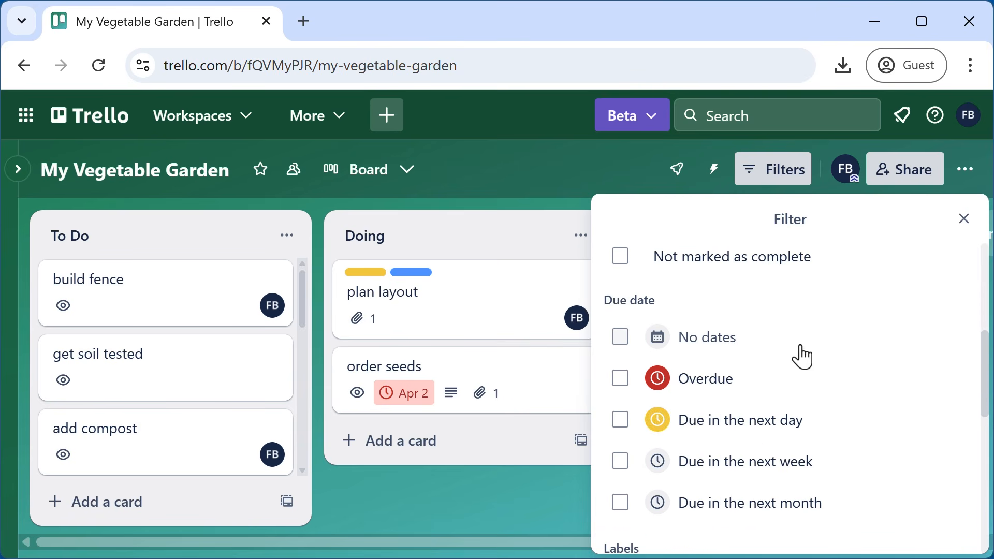
{"action": "left_click", "coordinate": [621, 339]}
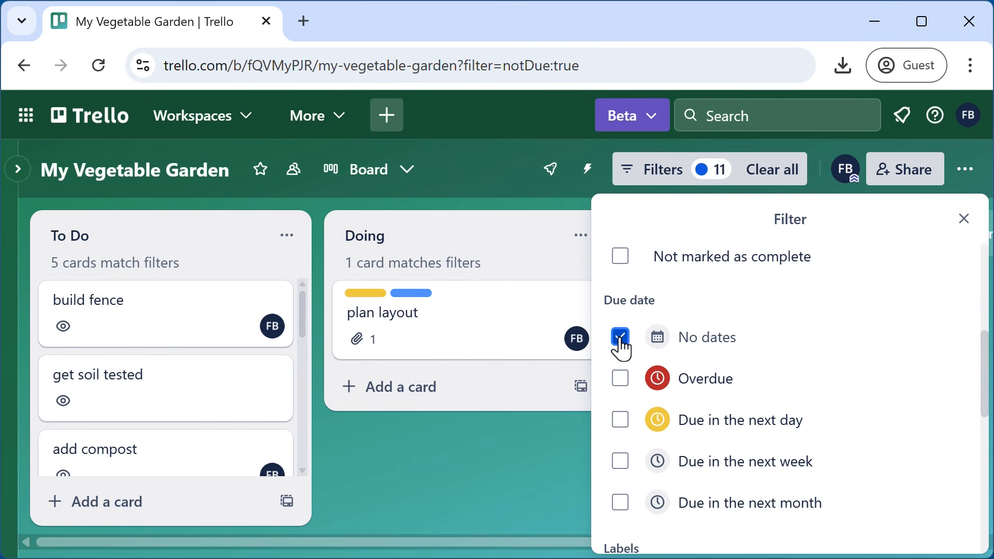
{"action": "left_click", "coordinate": [963, 219]}
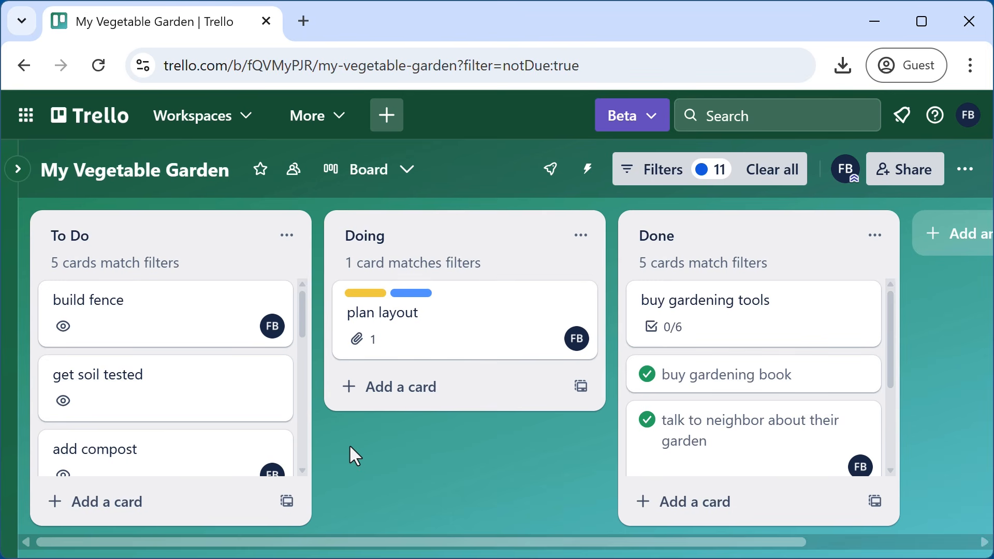
{"action": "scroll", "coordinate": [777, 395], "scroll_direction": "down", "scroll_amount": 2}
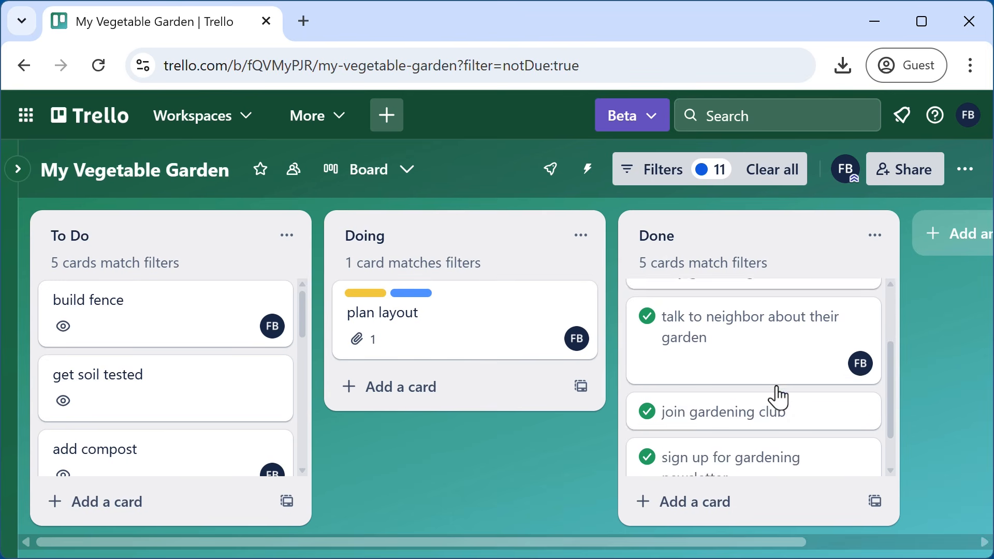
{"action": "scroll", "coordinate": [776, 414], "scroll_direction": "up", "scroll_amount": 2}
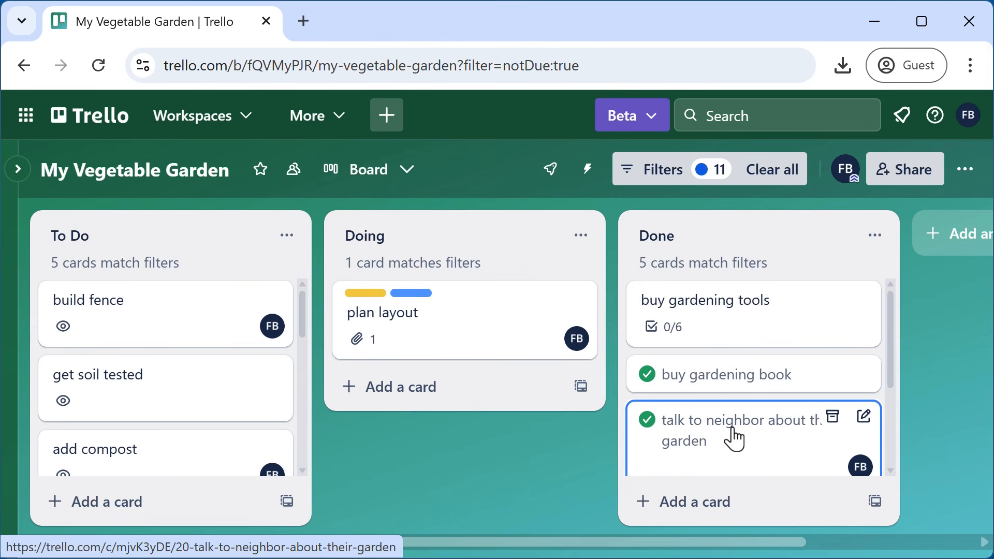
{"action": "left_click", "coordinate": [664, 177]}
- Add the 'Not marked as complete' filter with Exact match, leaving 7 matching cards
{"action": "scroll", "coordinate": [878, 408], "scroll_direction": "down", "scroll_amount": 5}
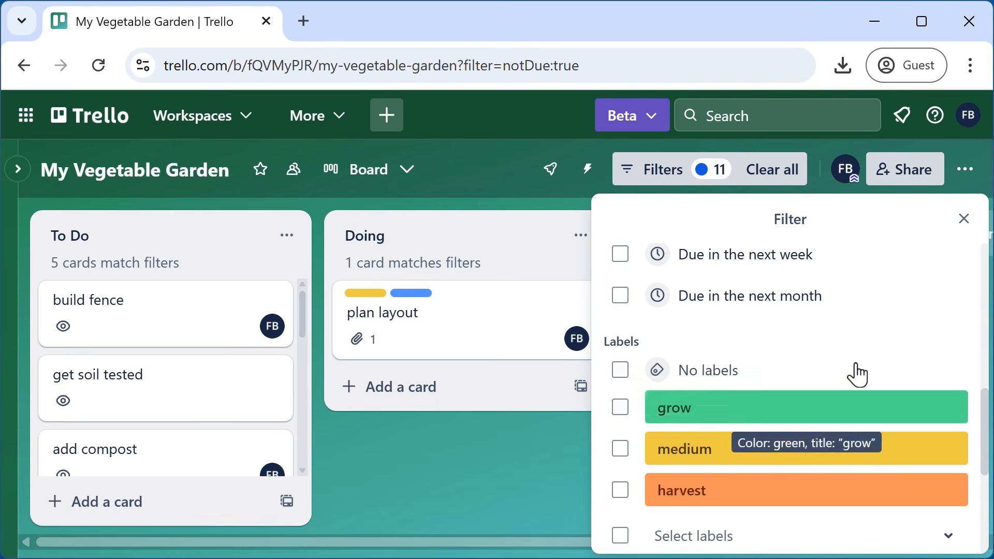
{"action": "scroll", "coordinate": [857, 372], "scroll_direction": "down", "scroll_amount": 5}
{"action": "scroll", "coordinate": [855, 367], "scroll_direction": "up", "scroll_amount": 5}
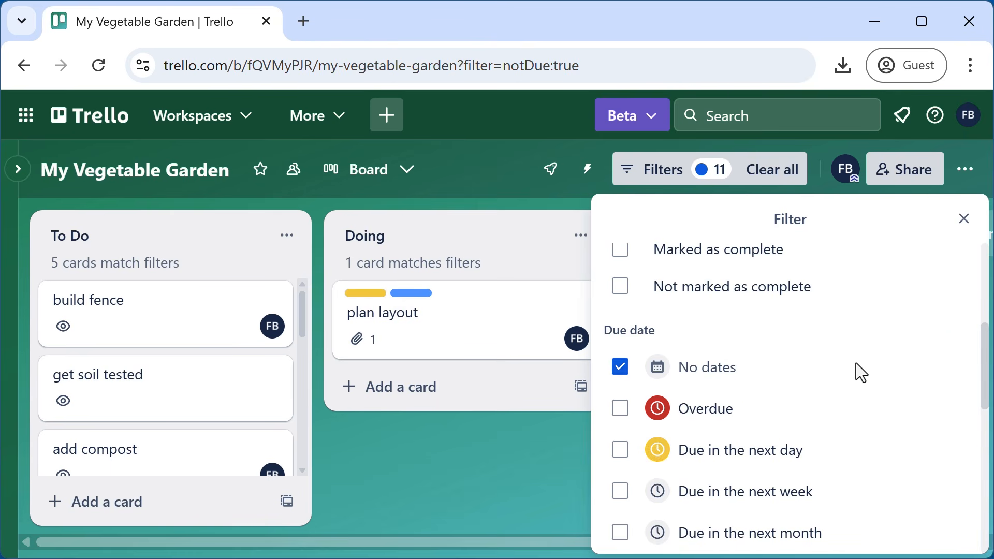
{"action": "scroll", "coordinate": [852, 378], "scroll_direction": "up", "scroll_amount": 2}
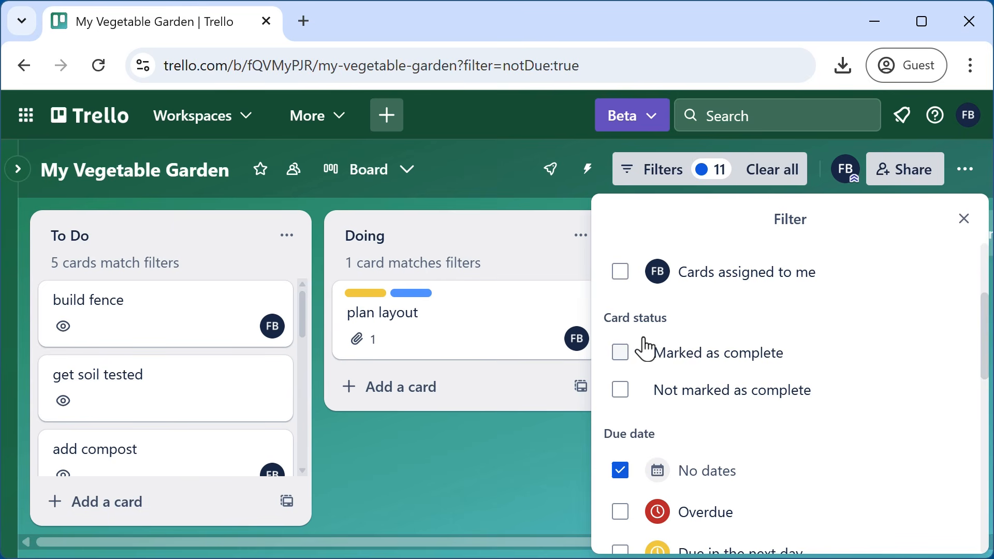
{"action": "left_click", "coordinate": [622, 403]}
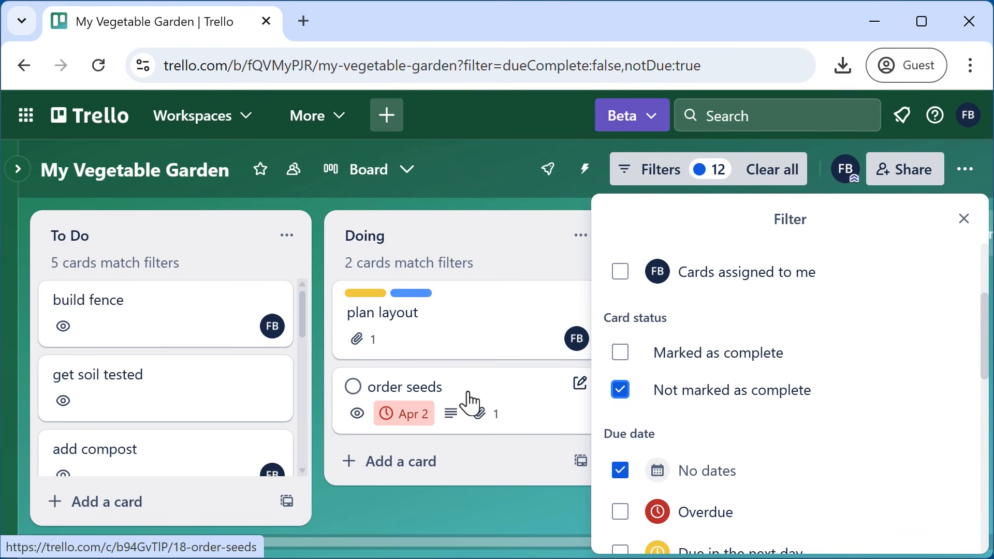
{"action": "scroll", "coordinate": [856, 366], "scroll_direction": "down", "scroll_amount": 7}
{"action": "scroll", "coordinate": [856, 366], "scroll_direction": "down", "scroll_amount": 4}
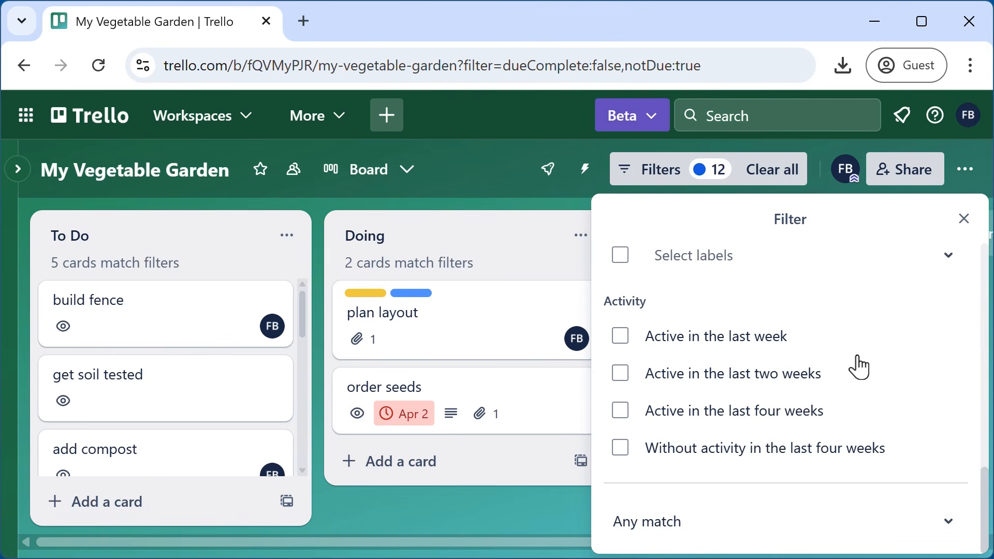
{"action": "scroll", "coordinate": [856, 366], "scroll_direction": "up", "scroll_amount": 10}
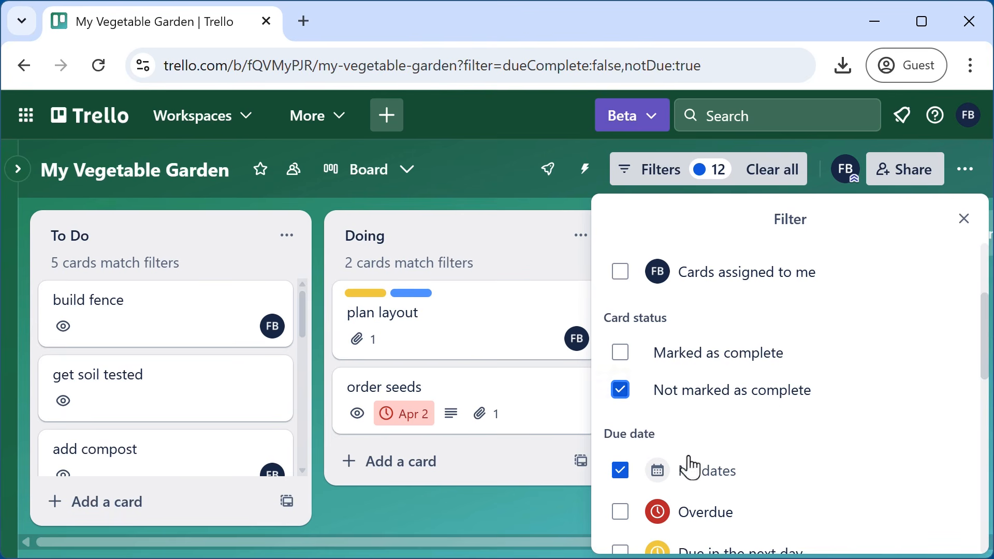
{"action": "scroll", "coordinate": [772, 421], "scroll_direction": "down", "scroll_amount": 6}
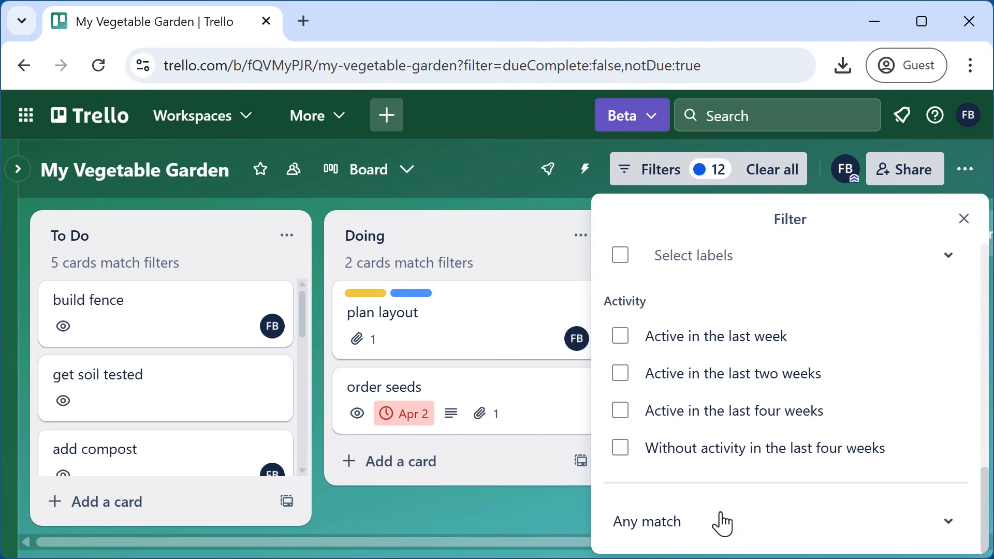
{"action": "left_click", "coordinate": [715, 532]}
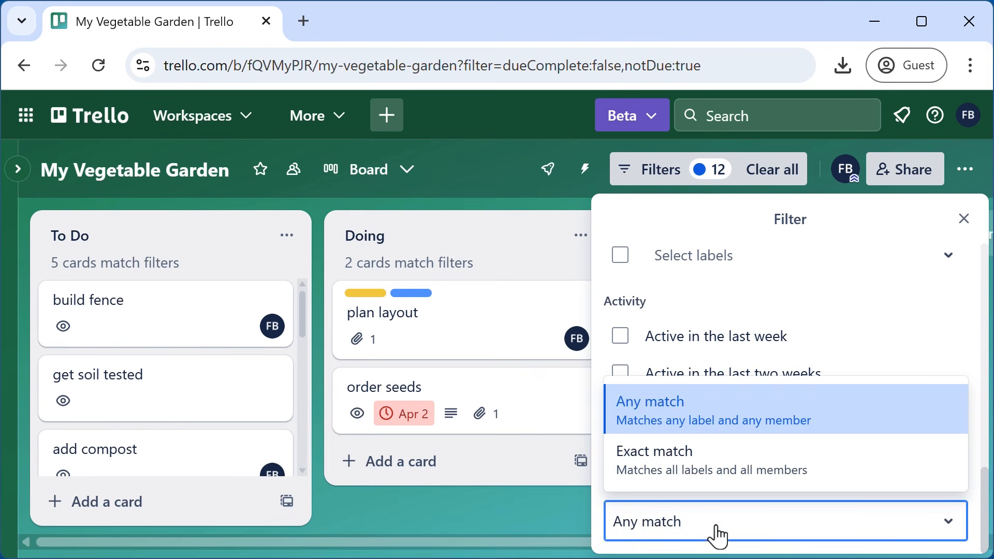
{"action": "left_click", "coordinate": [687, 470]}
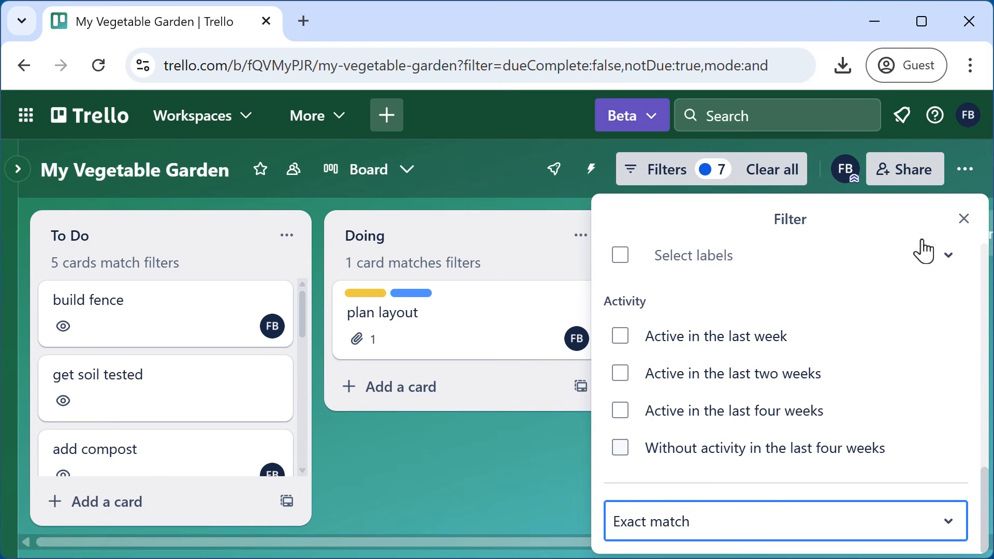
{"action": "left_click", "coordinate": [963, 217]}
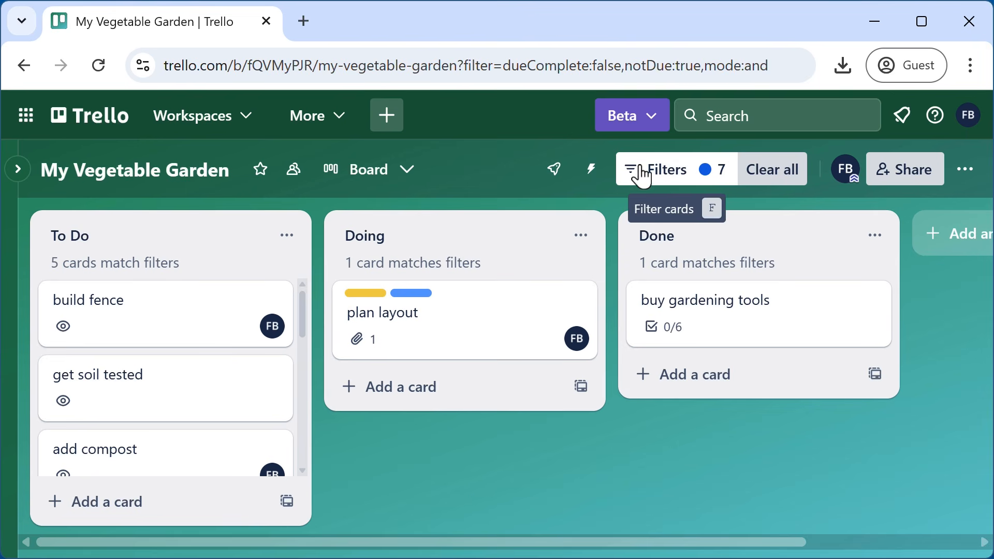
- Clear all board filters so the dated order seeds card and completed Done cards reappear
{"action": "left_click", "coordinate": [785, 180]}
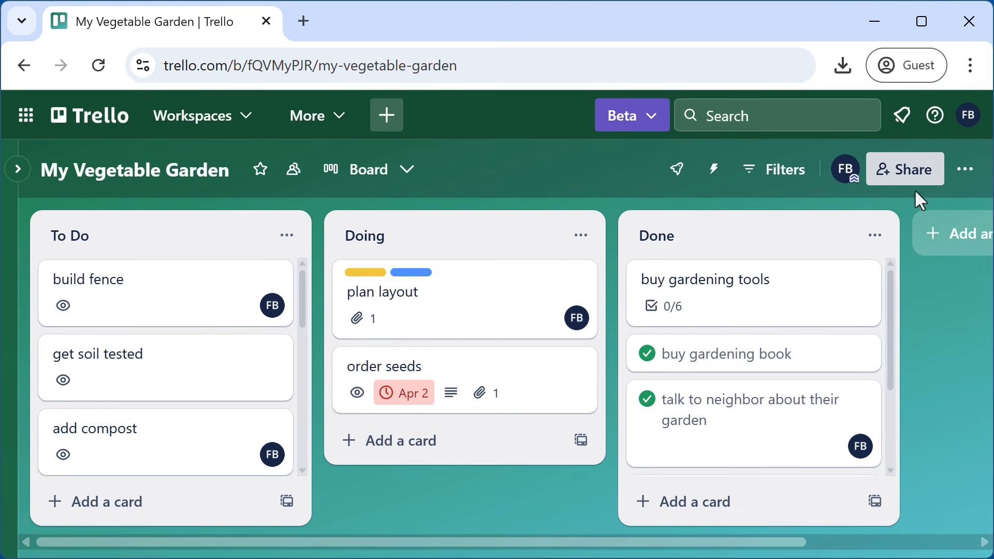
- Stick the pink rocket sticker from the board's Stickers collection onto the get soil tested card
{"action": "left_click", "coordinate": [970, 176]}
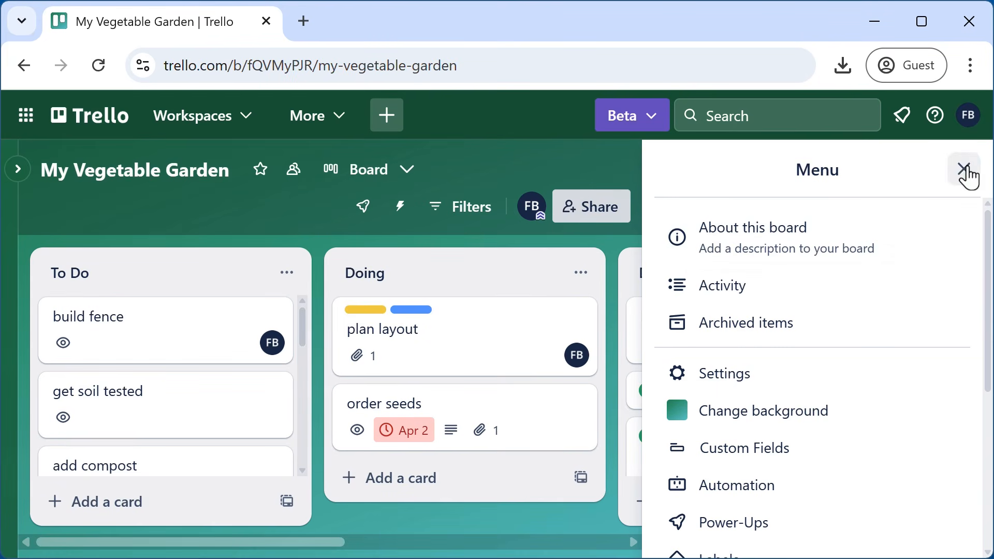
{"action": "scroll", "coordinate": [836, 391], "scroll_direction": "down", "scroll_amount": 4}
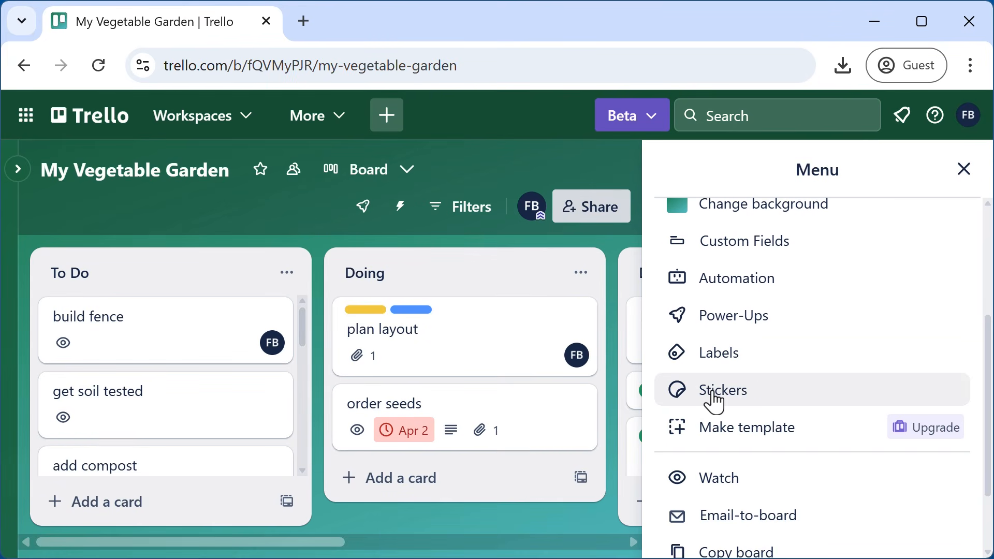
{"action": "left_click", "coordinate": [712, 394]}
{"action": "scroll", "coordinate": [870, 365], "scroll_direction": "up", "scroll_amount": 4}
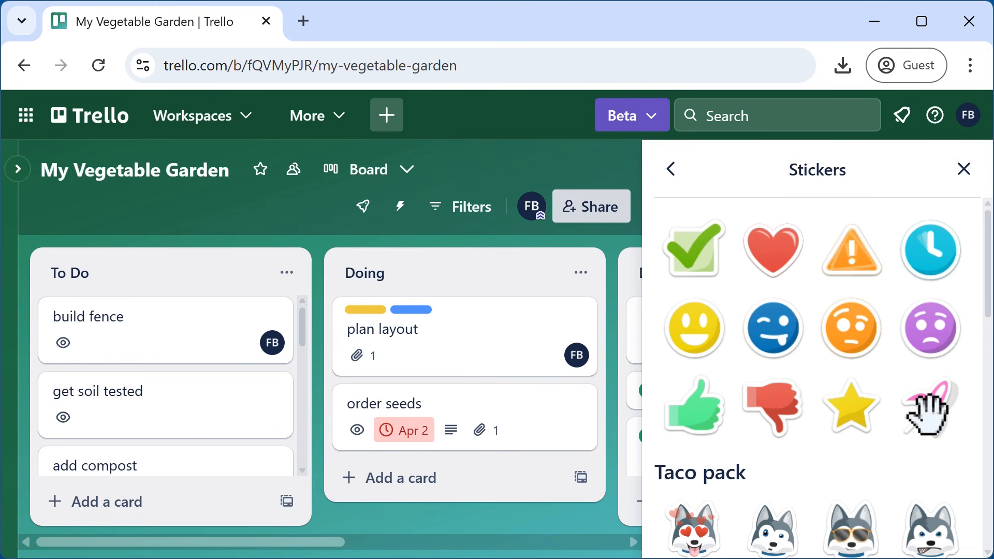
{"action": "left_click_drag", "start_coordinate": [927, 414], "coordinate": [249, 413]}
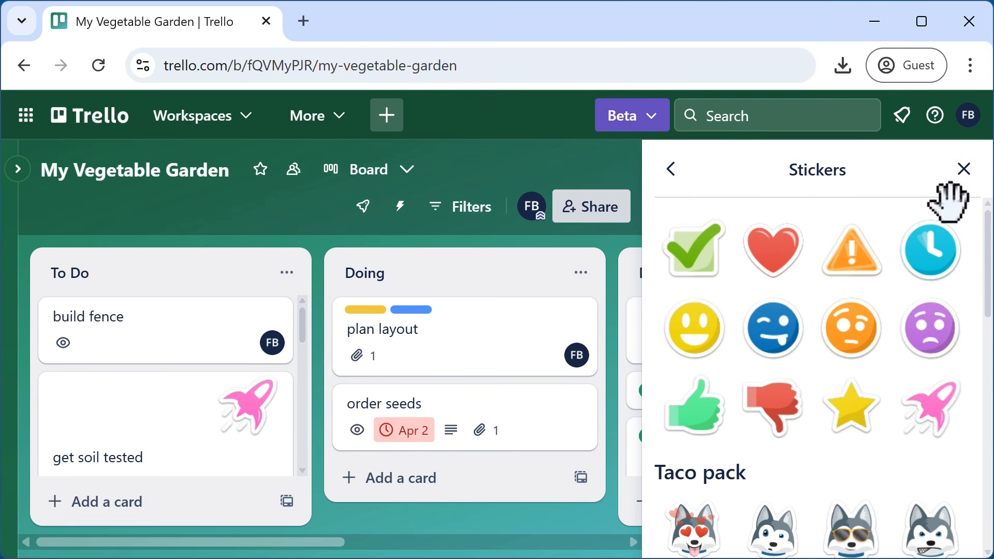
{"action": "left_click", "coordinate": [966, 171]}
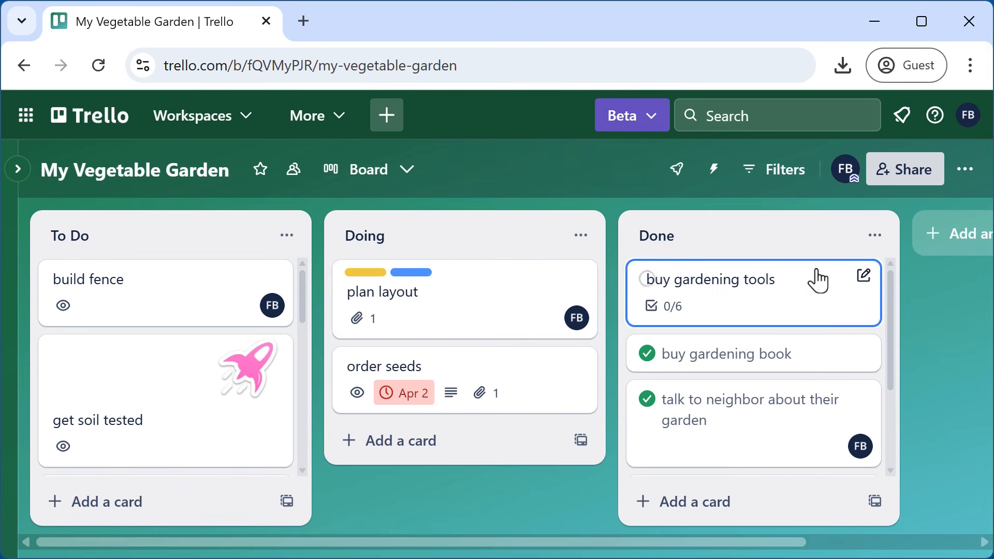
- Start a custom sticker upload from the Stickers collection, bringing up the Desktop file picker
{"action": "left_click", "coordinate": [973, 177]}
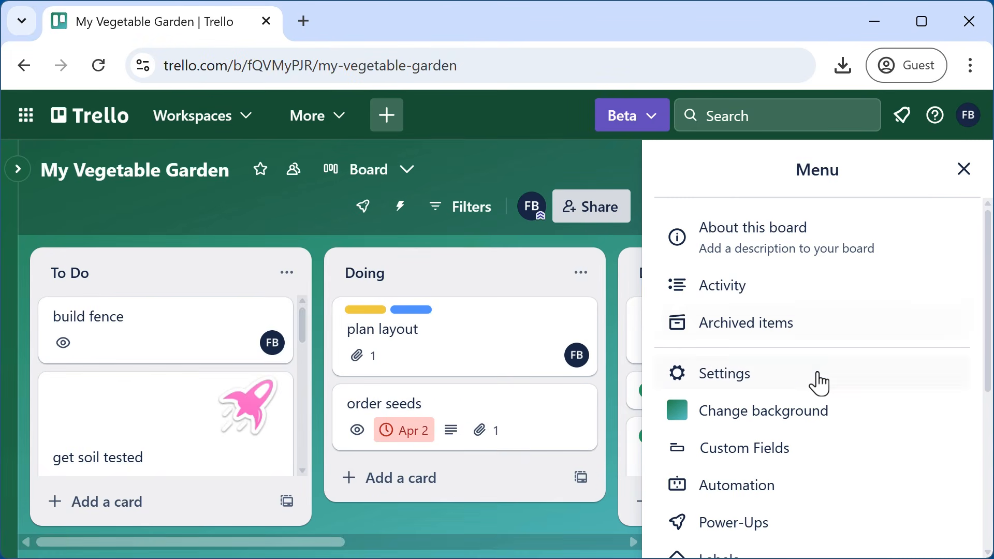
{"action": "scroll", "coordinate": [821, 400], "scroll_direction": "down", "scroll_amount": 4}
{"action": "left_click", "coordinate": [715, 401]}
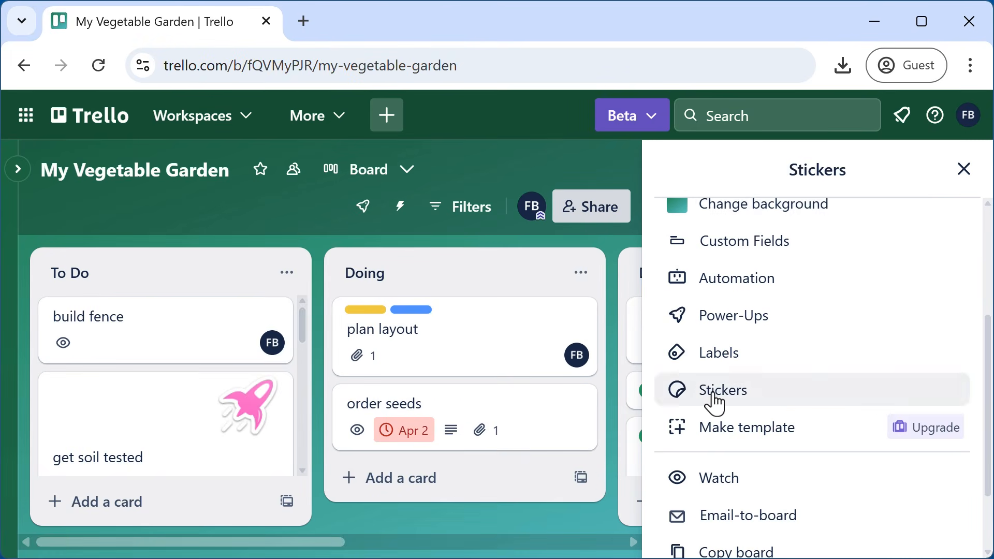
{"action": "scroll", "coordinate": [969, 357], "scroll_direction": "down", "scroll_amount": 10}
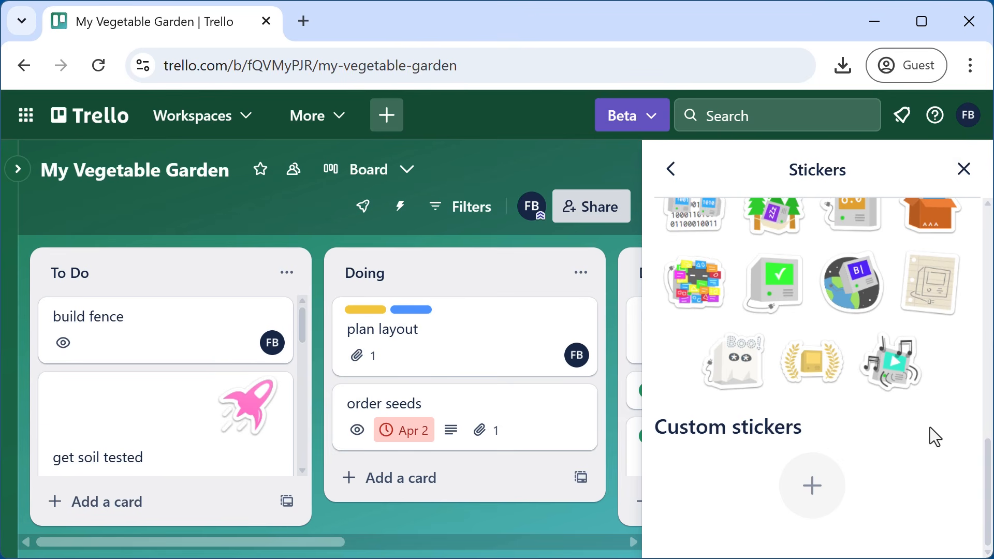
{"action": "scroll", "coordinate": [891, 445], "scroll_direction": "up", "scroll_amount": 10}
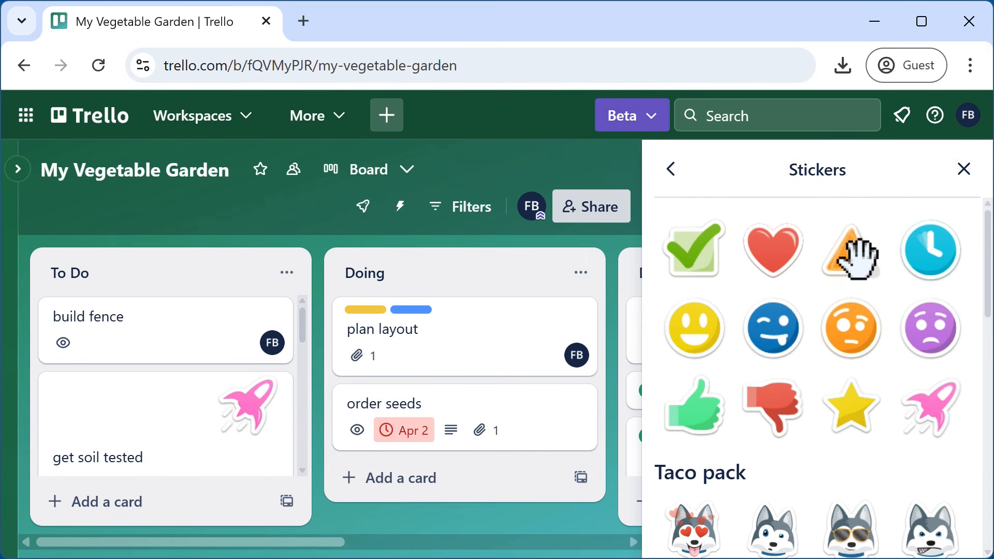
{"action": "scroll", "coordinate": [839, 343], "scroll_direction": "down", "scroll_amount": 10}
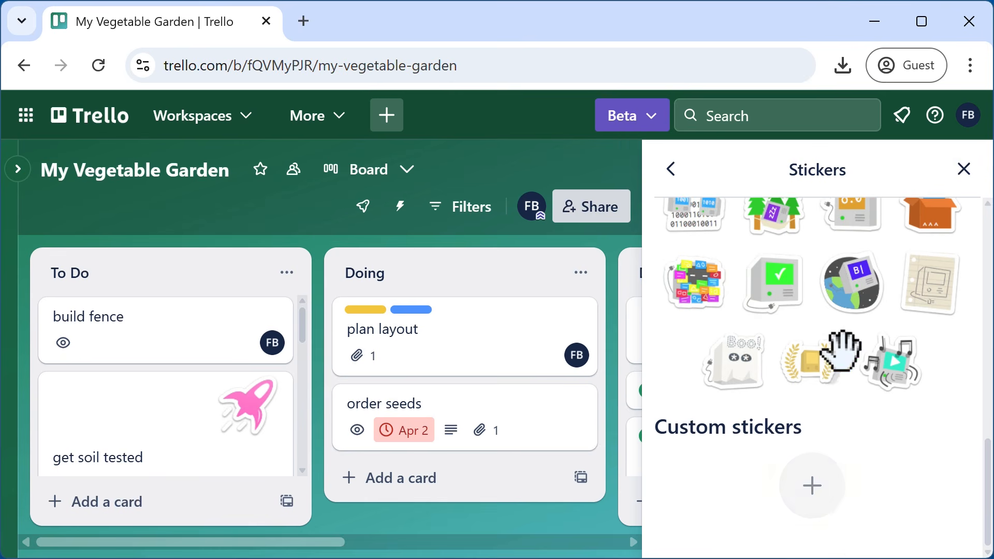
{"action": "left_click", "coordinate": [817, 496]}
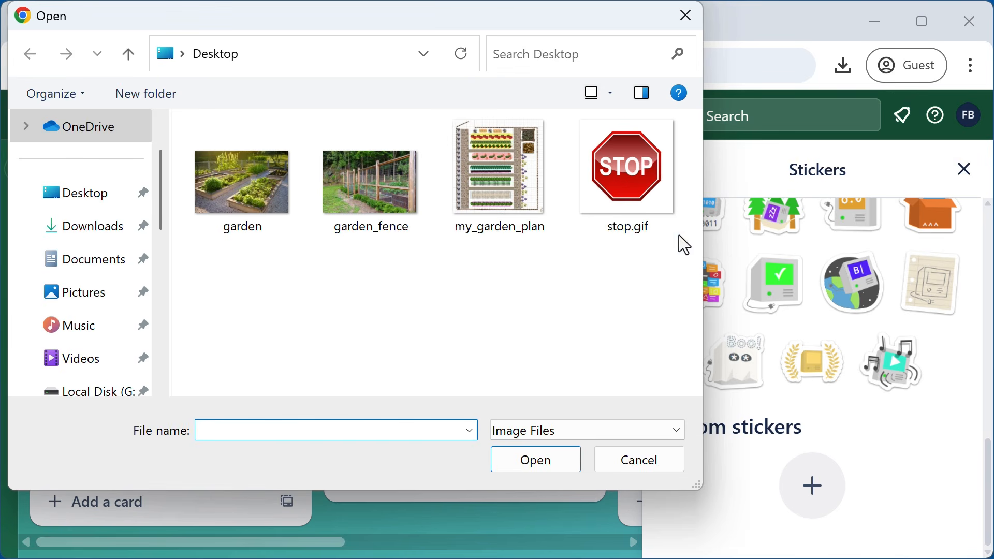
- Upload stop.gif from the Desktop as a custom sticker
{"action": "left_click", "coordinate": [633, 176]}
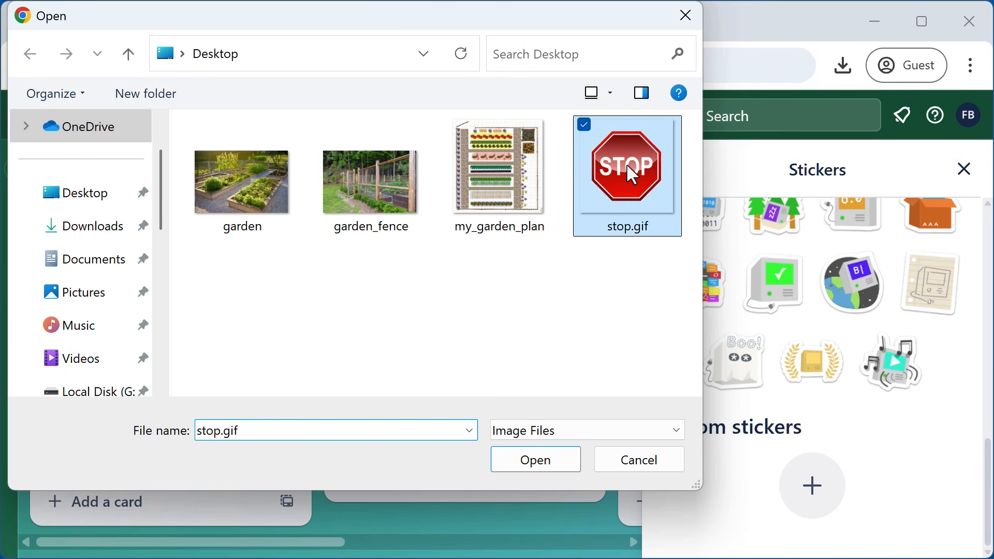
{"action": "left_click", "coordinate": [546, 461]}
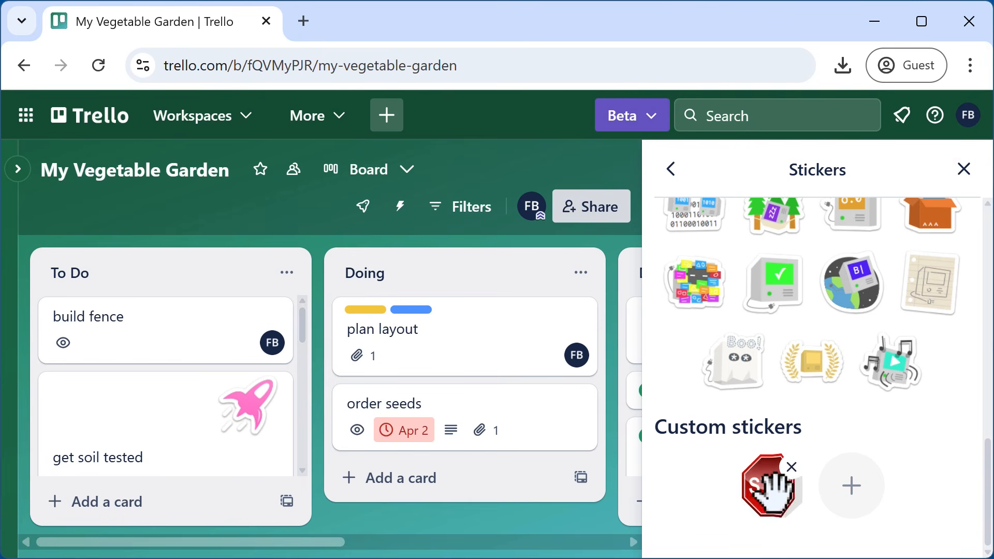
- Drop the custom STOP sticker on the order seeds card and close the Stickers panel
{"action": "left_click_drag", "start_coordinate": [773, 490], "coordinate": [536, 427]}
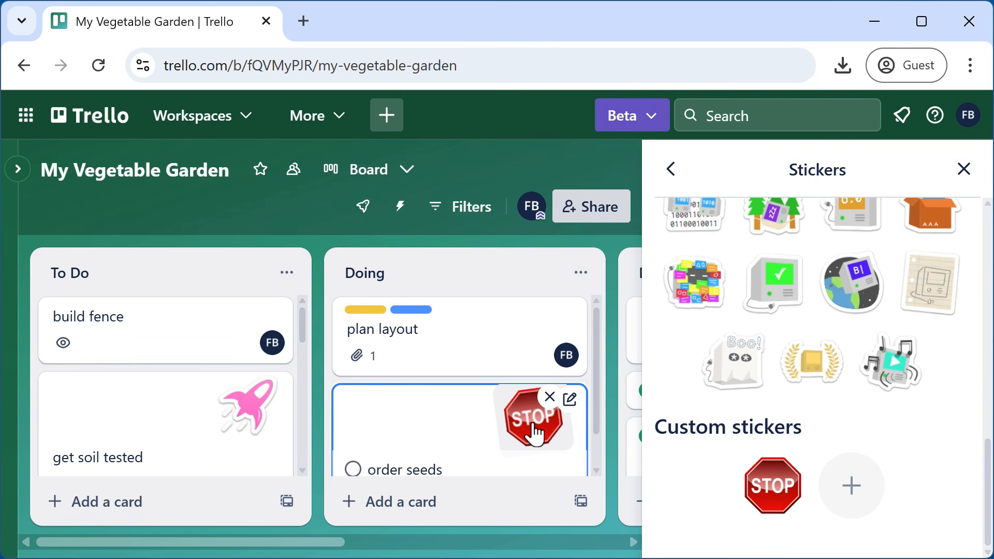
{"action": "left_click", "coordinate": [966, 169]}
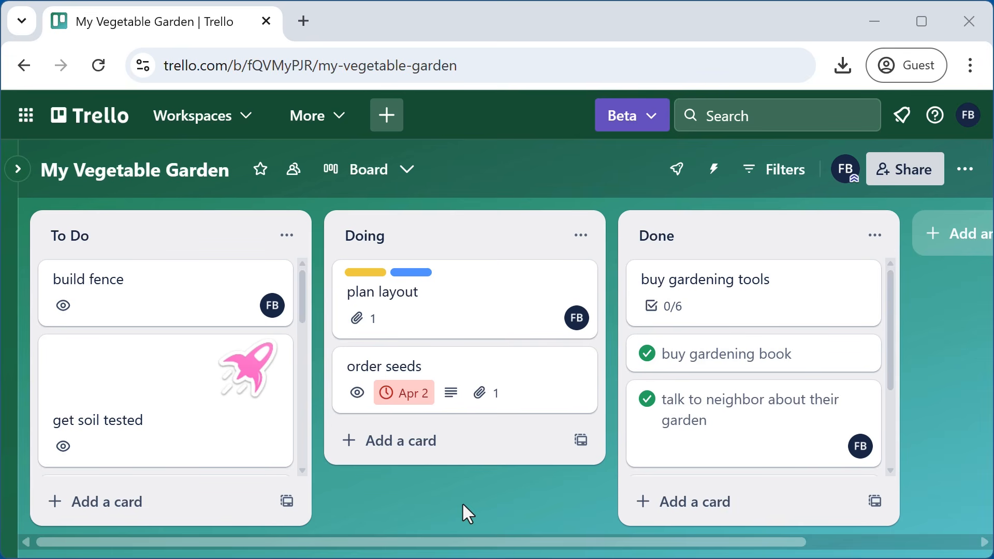
- On the build fence card, begin a comment reading 'Material options: metal, wood'
{"action": "left_click", "coordinate": [154, 299]}
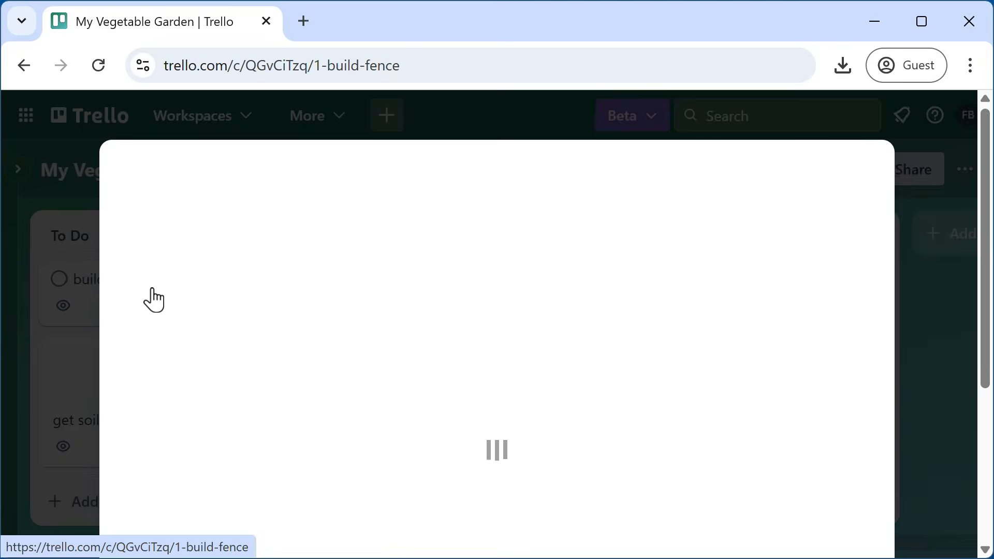
{"action": "scroll", "coordinate": [424, 508], "scroll_direction": "down", "scroll_amount": 4}
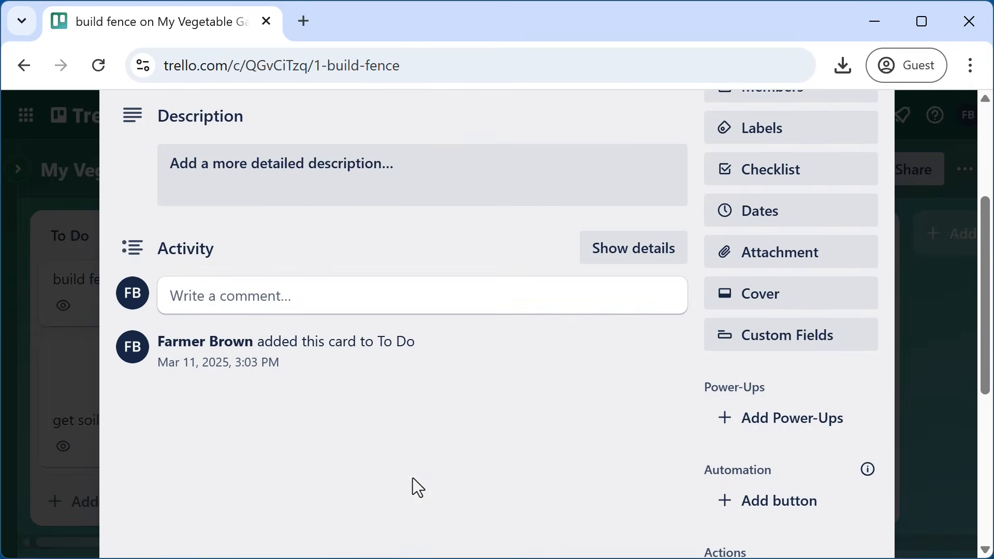
{"action": "left_click", "coordinate": [259, 308]}
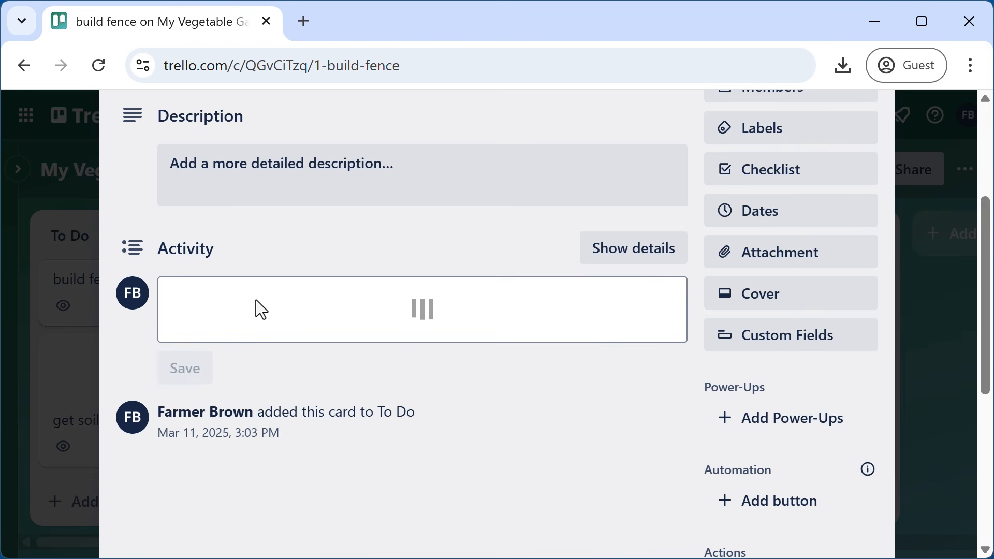
{"action": "scroll", "coordinate": [278, 321], "scroll_direction": "up", "scroll_amount": 4}
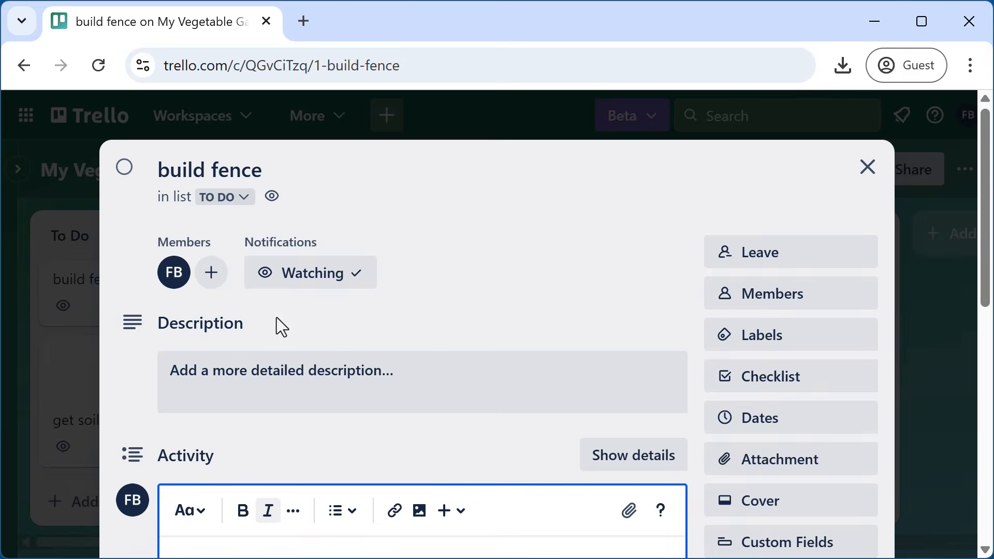
{"action": "scroll", "coordinate": [271, 386], "scroll_direction": "down", "scroll_amount": 4}
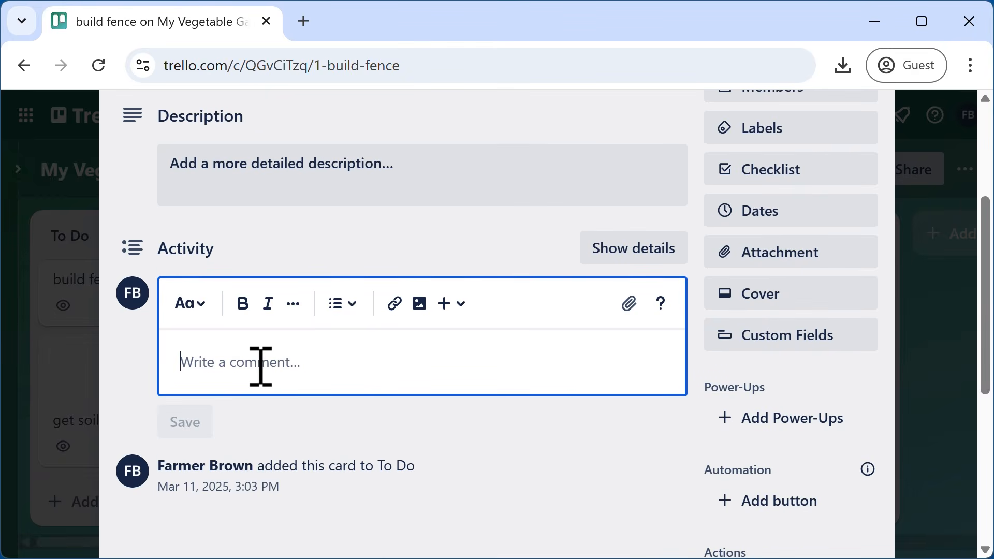
{"action": "type", "text": "Mater"}
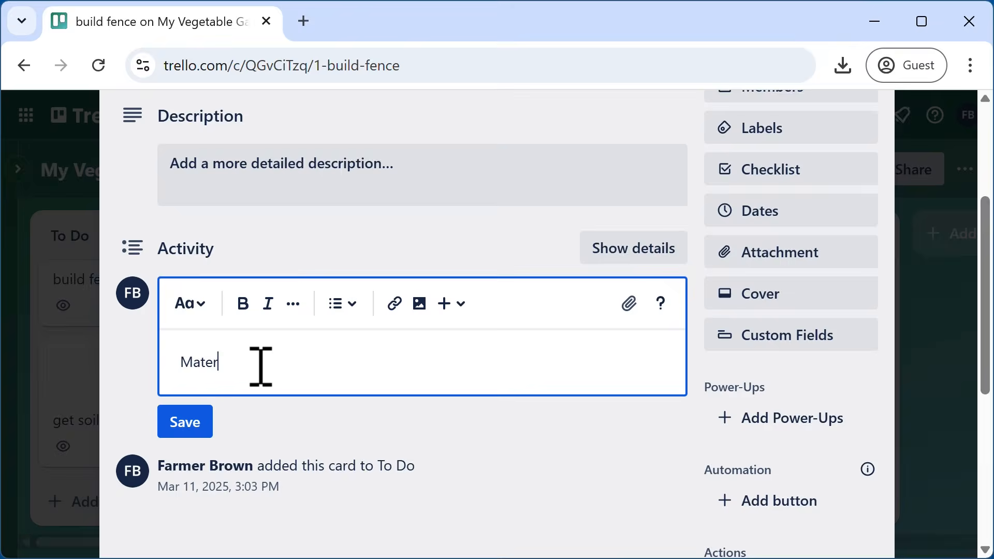
{"action": "type", "text": "ial options"}
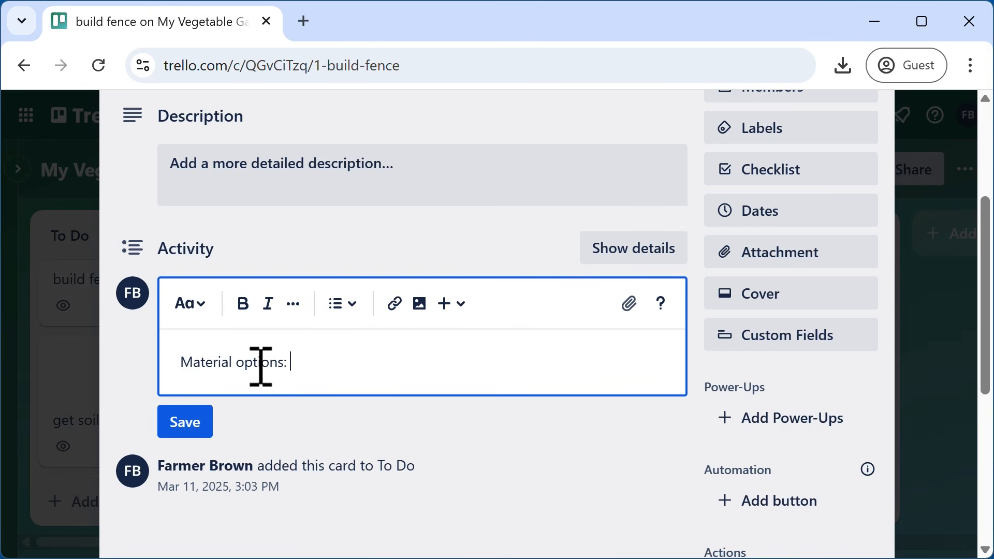
{"action": "type", "text": ": metal, wood"}
{"action": "key", "text": "Return"}
{"action": "key", "text": "Return"}
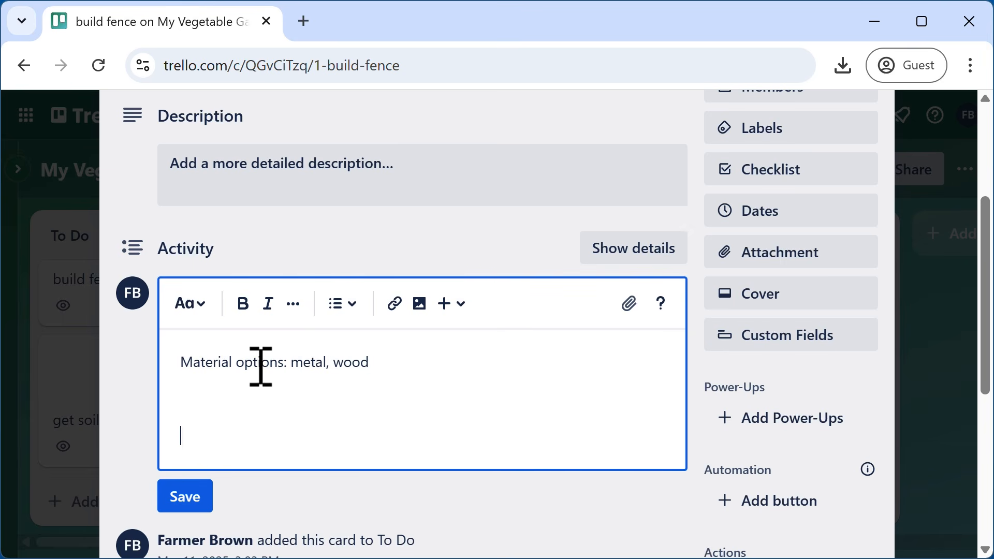
- Make wood a bullet item with cedar and PT pine as indented sub-items
{"action": "left_click_drag", "start_coordinate": [332, 366], "coordinate": [372, 372]}
{"action": "left_click", "coordinate": [337, 370]}
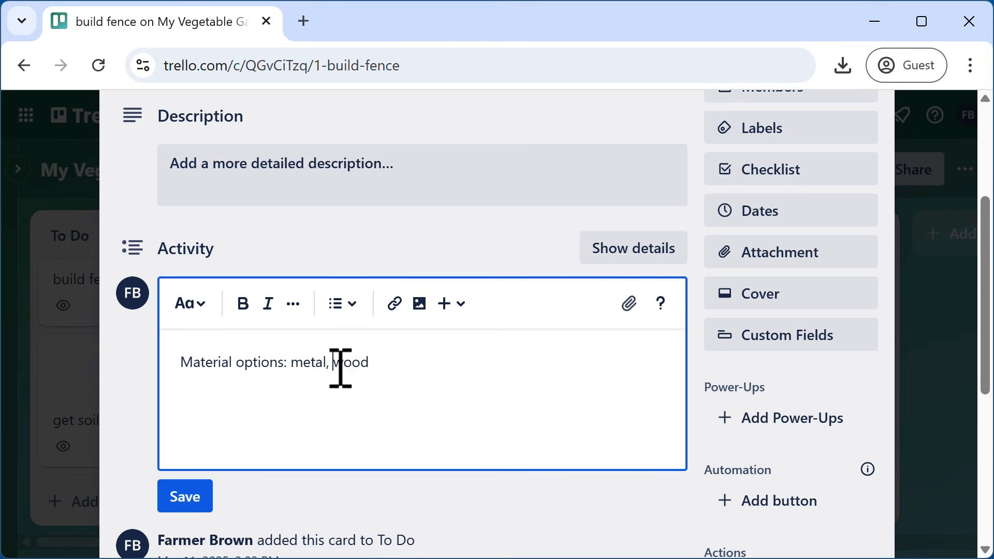
{"action": "key", "text": "Return"}
{"action": "left_click", "coordinate": [342, 306]}
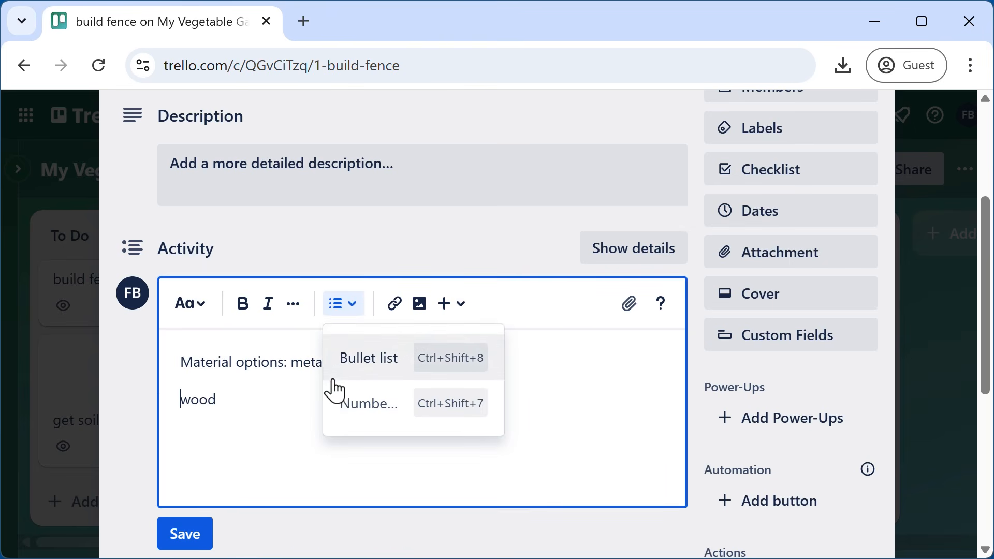
{"action": "left_click", "coordinate": [359, 360]}
{"action": "key", "text": "Return"}
{"action": "key", "text": "Tab"}
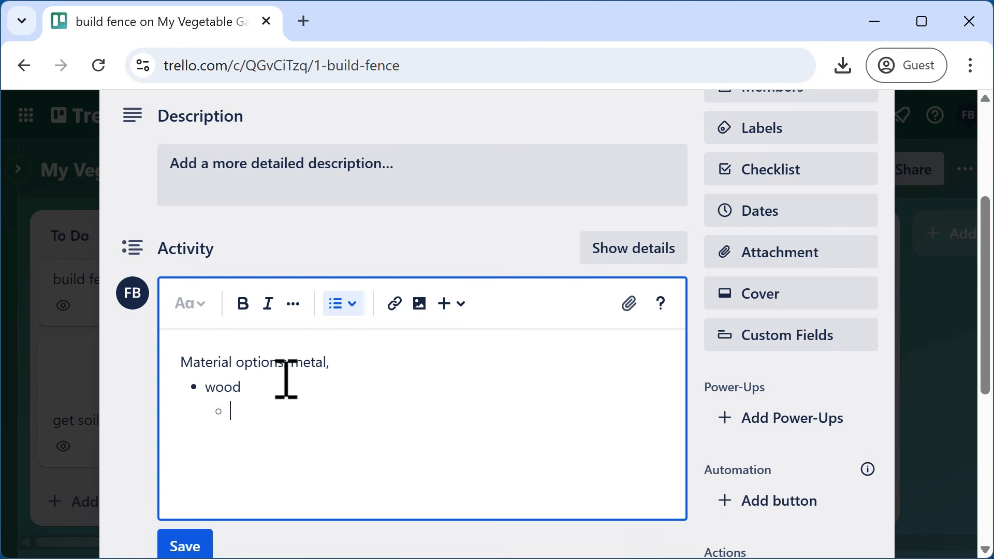
{"action": "type", "text": "cedar"}
{"action": "key", "text": "Return"}
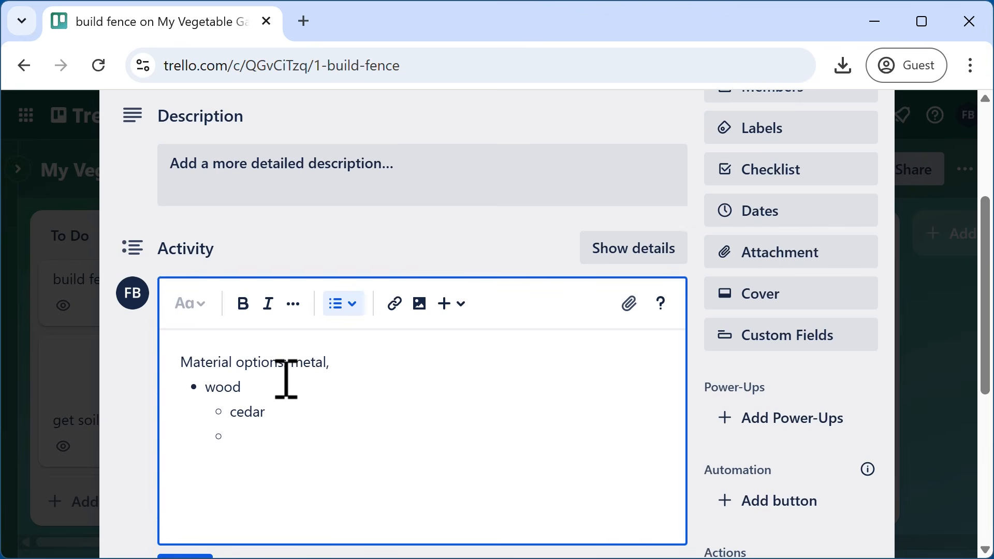
{"action": "type", "text": "PT pine"}
- Add a plain line 'More notes here' and save the comment
{"action": "key", "text": "Return"}
{"action": "key", "text": "Return"}
{"action": "key", "text": "Return"}
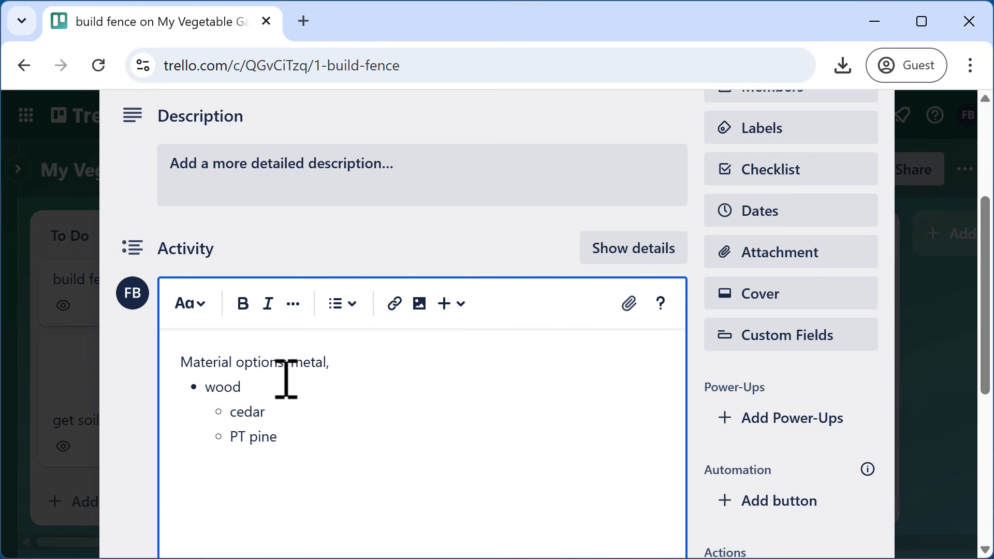
{"action": "type", "text": "More notse"}
{"action": "key", "text": "BackSpace"}
{"action": "key", "text": "BackSpace"}
{"action": "key", "text": "BackSpace"}
{"action": "type", "text": "es her"}
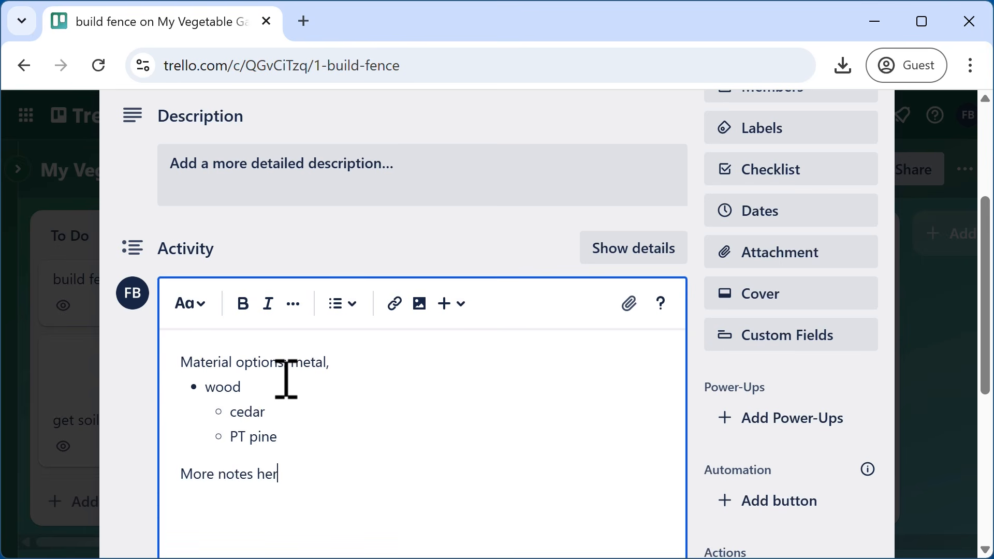
{"action": "type", "text": "e"}
{"action": "scroll", "coordinate": [544, 493], "scroll_direction": "down", "scroll_amount": 4}
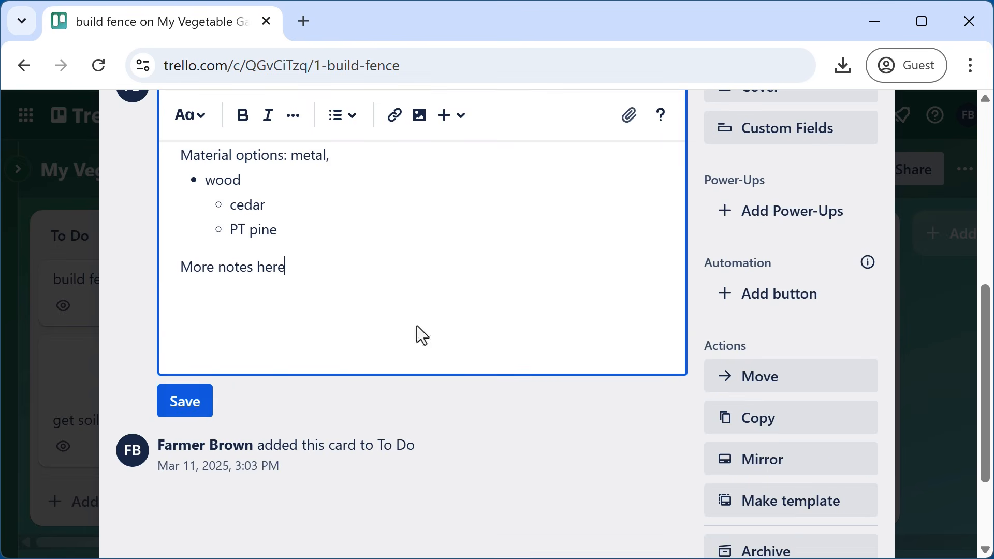
{"action": "left_click", "coordinate": [187, 411]}
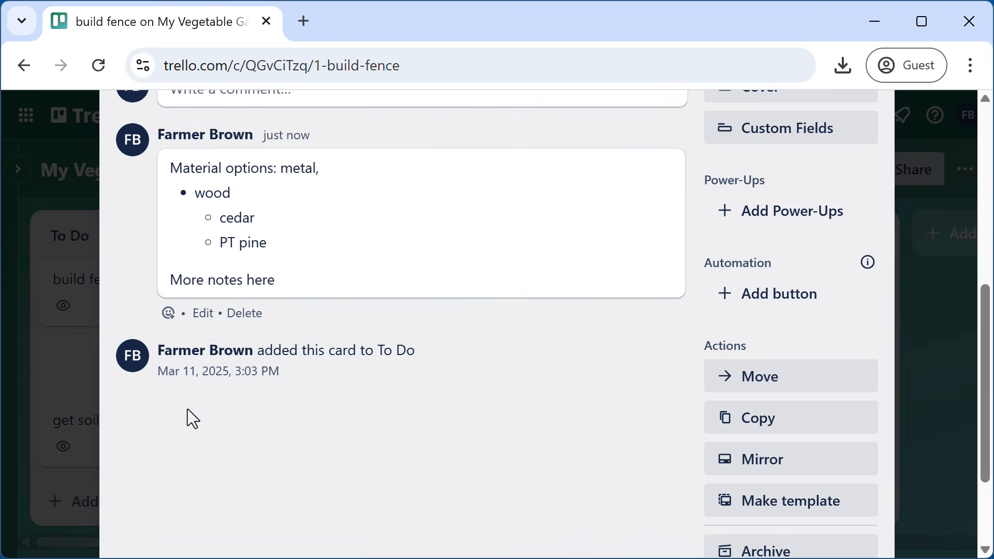
- Close and reopen the build fence card, then put its material options comment into edit mode
{"action": "scroll", "coordinate": [459, 501], "scroll_direction": "up", "scroll_amount": 2}
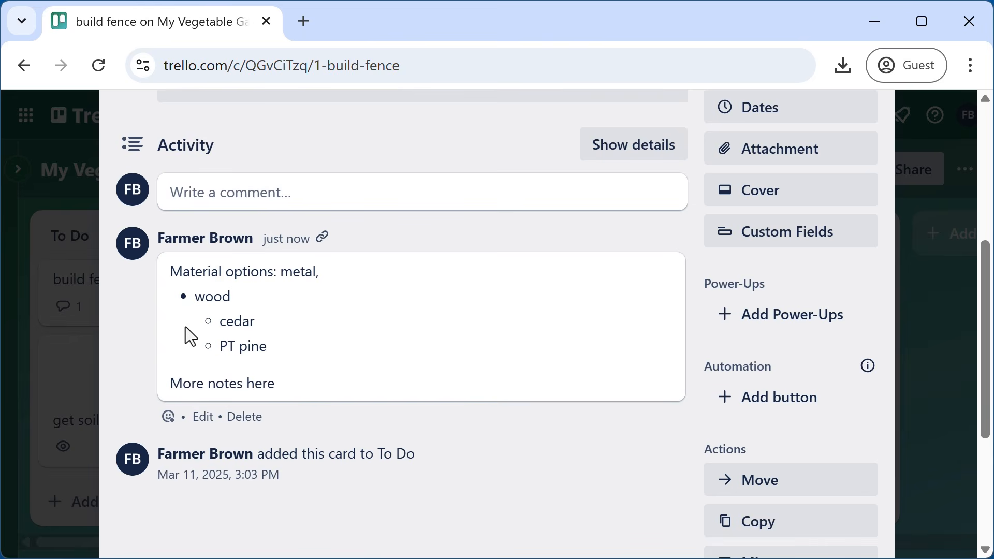
{"action": "scroll", "coordinate": [470, 402], "scroll_direction": "up", "scroll_amount": 6}
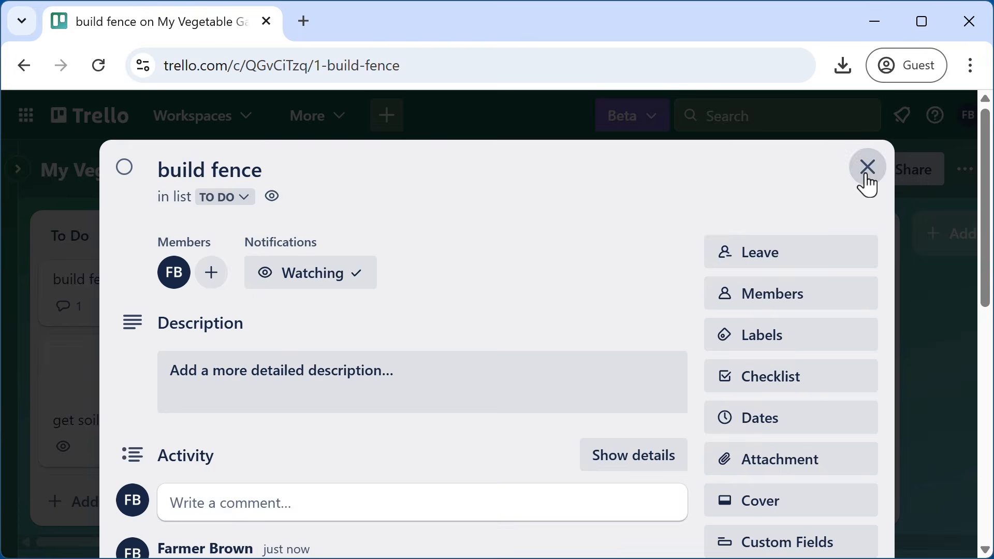
{"action": "left_click", "coordinate": [867, 176]}
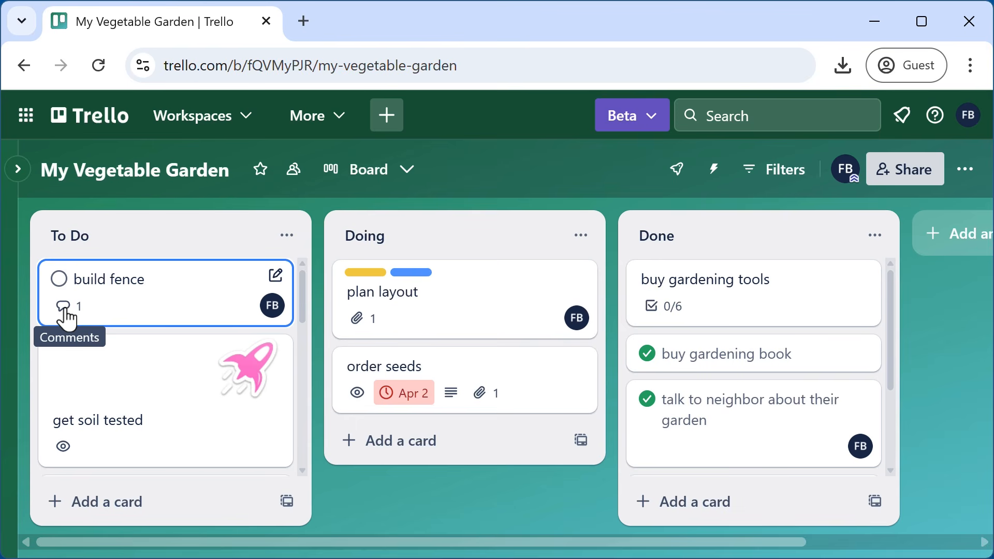
{"action": "left_click", "coordinate": [61, 321]}
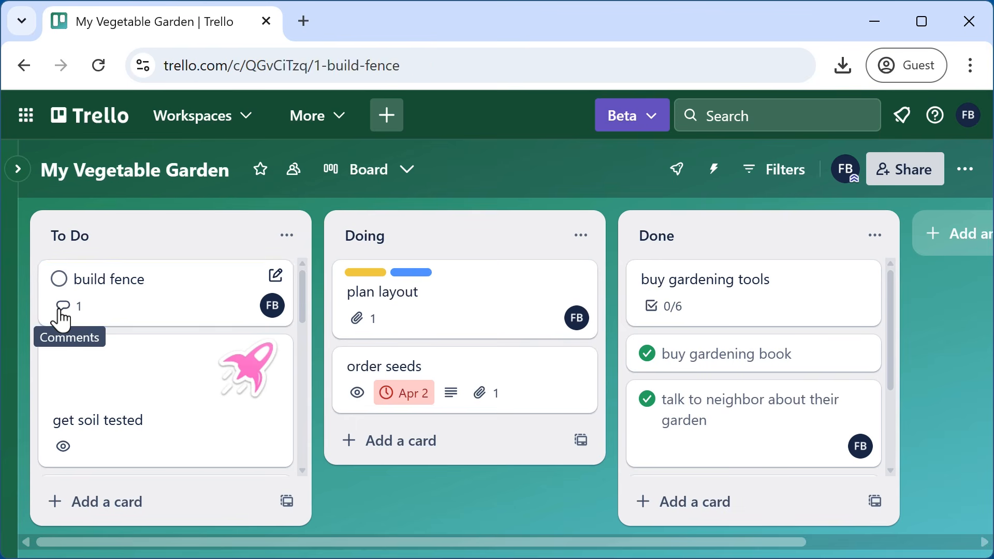
{"action": "scroll", "coordinate": [344, 350], "scroll_direction": "down", "scroll_amount": 6}
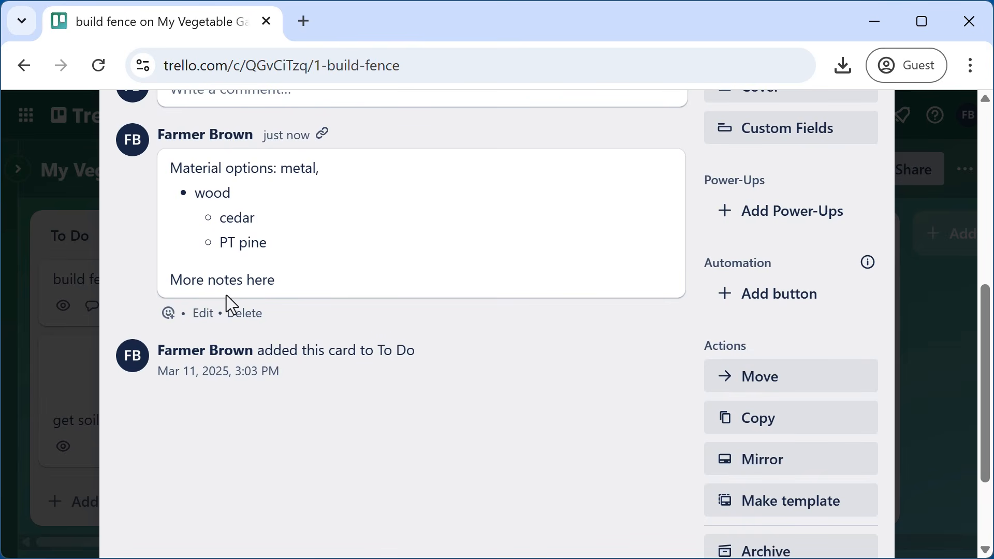
{"action": "left_click", "coordinate": [203, 313]}
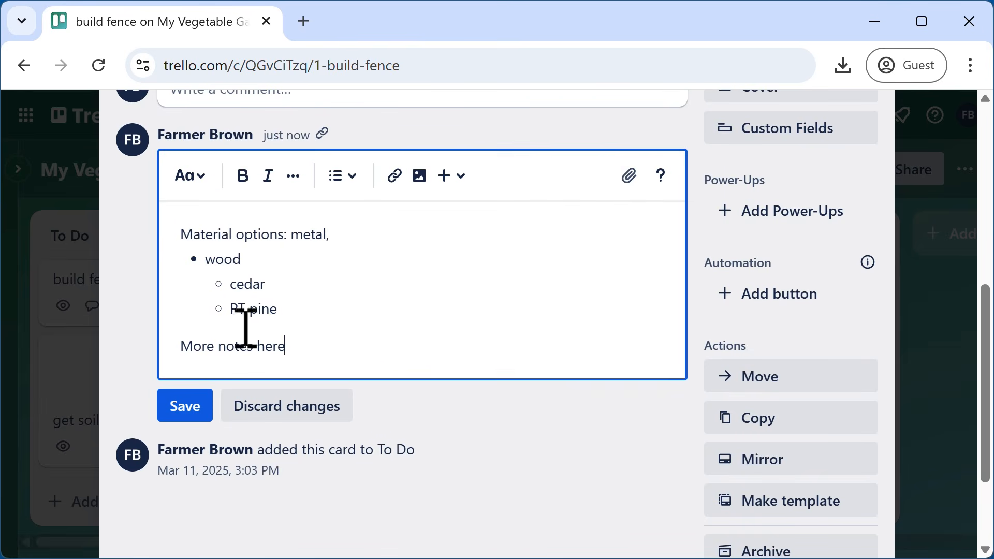
- Add a numbered list with items 'this' and 'that' below 'More notes here' and save the comment
{"action": "key", "text": "Return"}
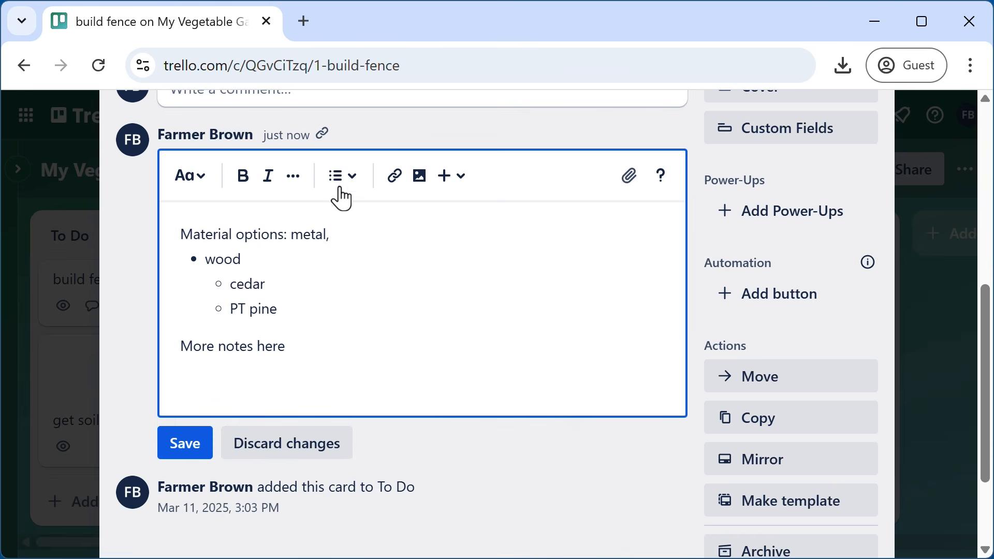
{"action": "left_click", "coordinate": [340, 187]}
{"action": "left_click", "coordinate": [373, 275]}
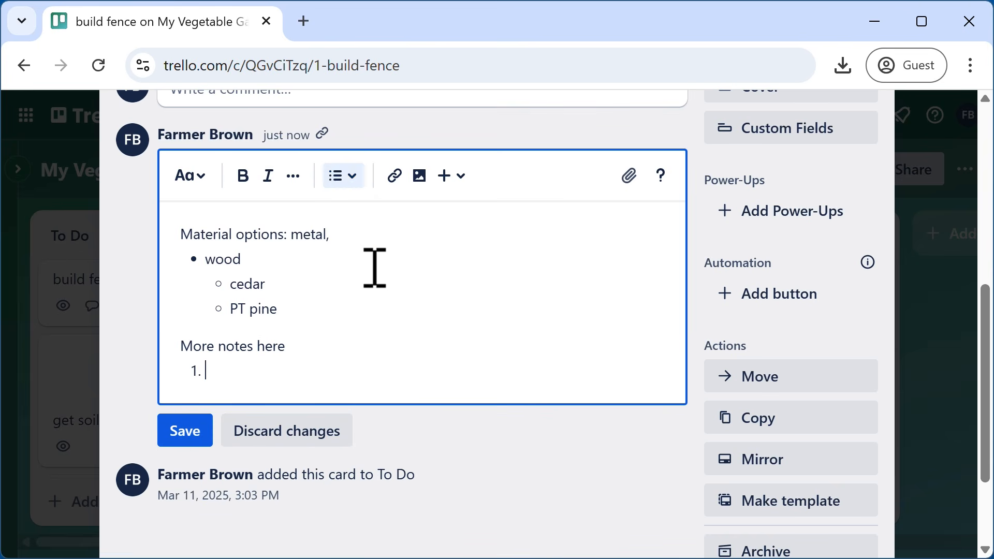
{"action": "type", "text": "this"}
{"action": "key", "text": "Return"}
{"action": "type", "text": "that"}
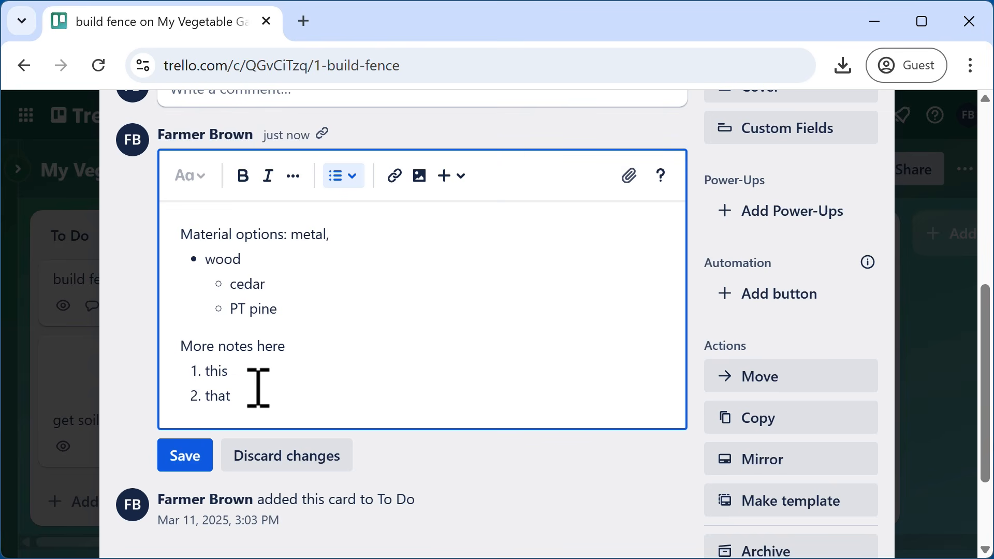
{"action": "left_click", "coordinate": [190, 461]}
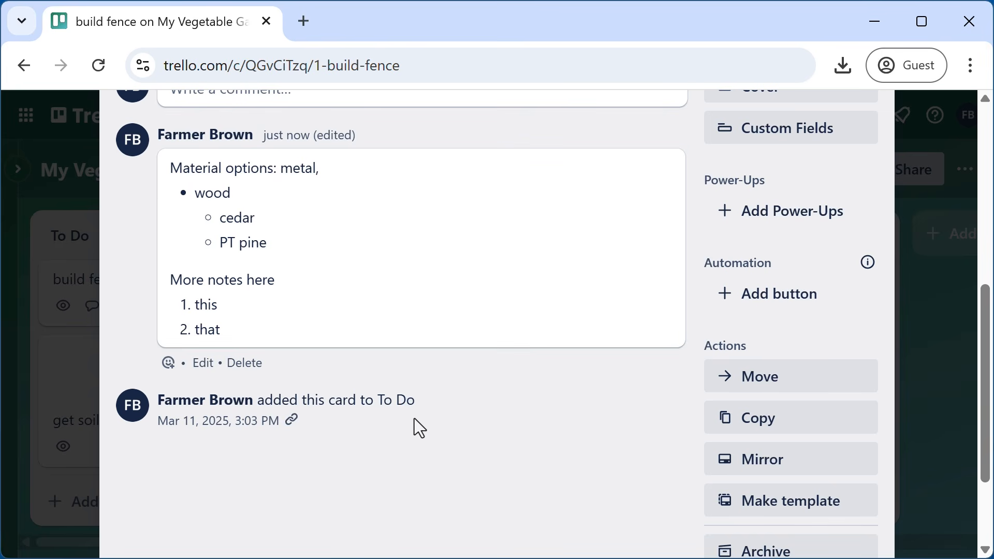
- Reopen the comment and make 'notes' bold and 'pine' italic
{"action": "scroll", "coordinate": [325, 342], "scroll_direction": "up", "scroll_amount": 2}
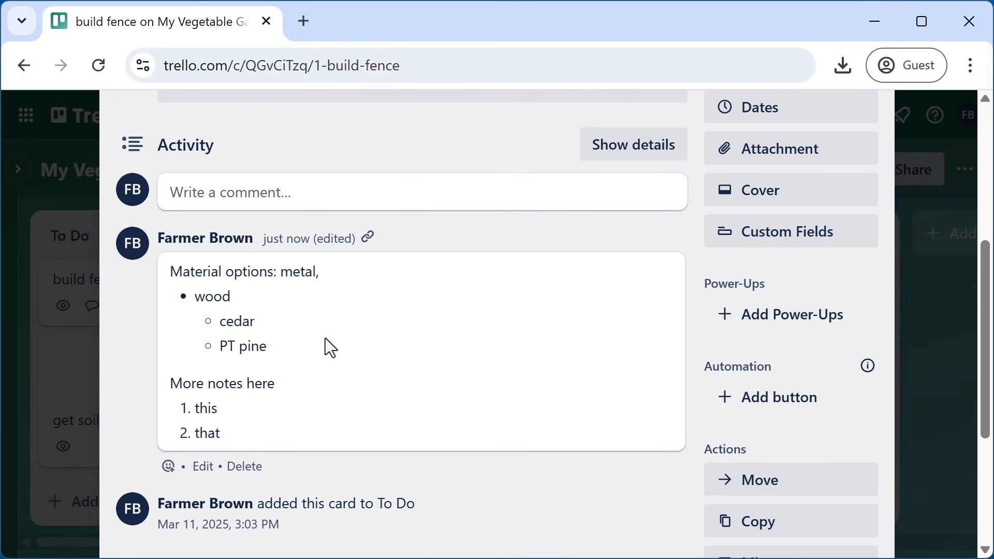
{"action": "left_click", "coordinate": [208, 471]}
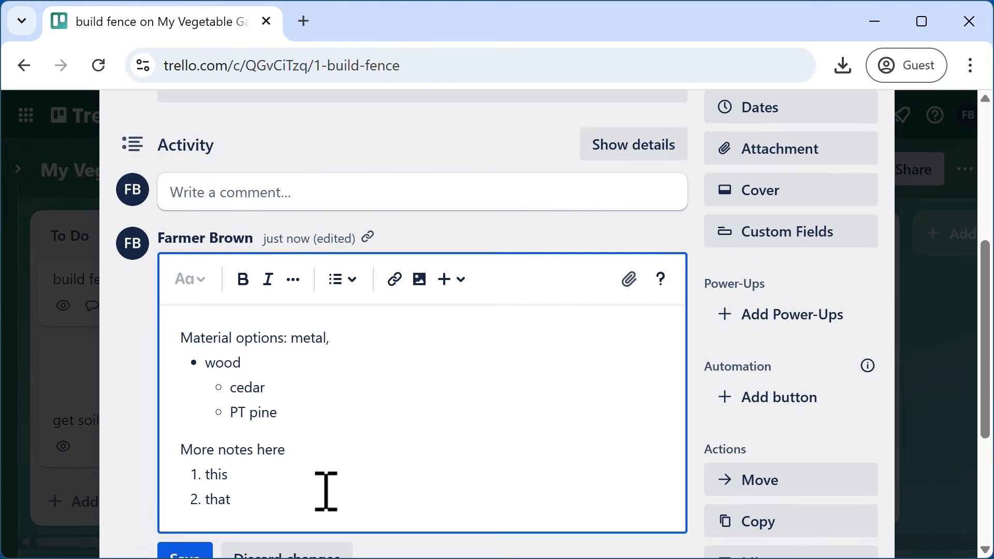
{"action": "key", "text": "Return"}
{"action": "key", "text": "Return"}
{"action": "double_click", "coordinate": [235, 451]}
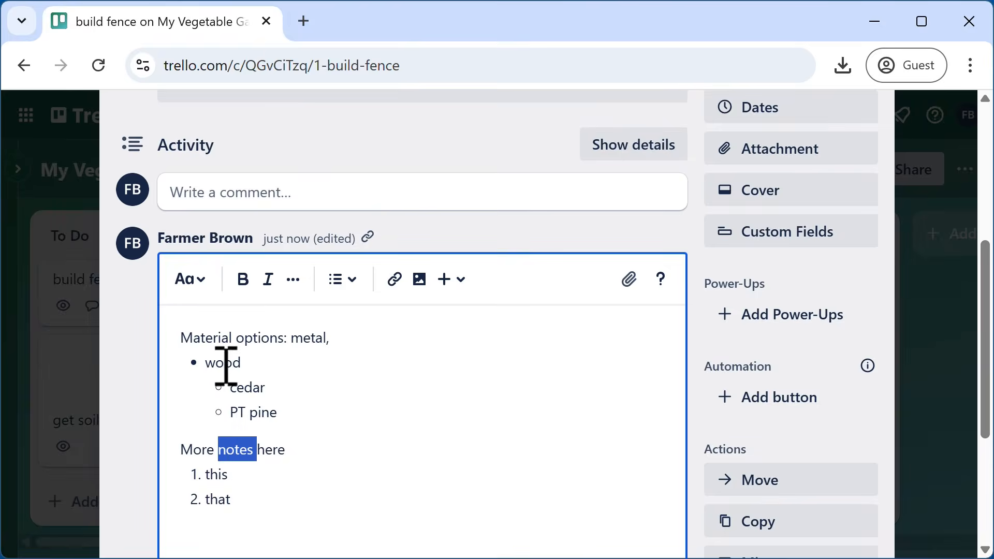
{"action": "left_click", "coordinate": [244, 286]}
{"action": "double_click", "coordinate": [263, 412]}
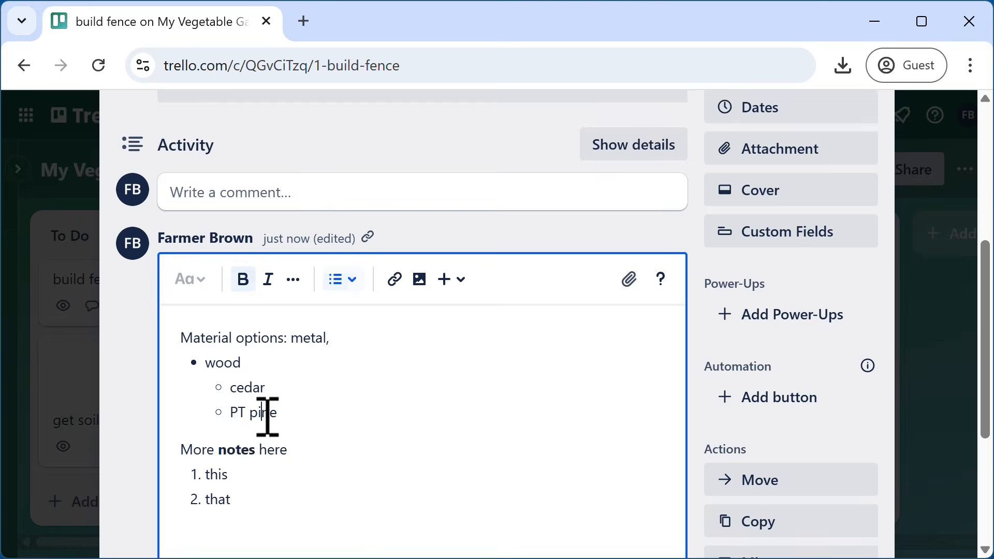
{"action": "left_click", "coordinate": [269, 287]}
- Insert a grinning 😀 emoji on a new line below the numbered list
{"action": "left_click", "coordinate": [288, 495]}
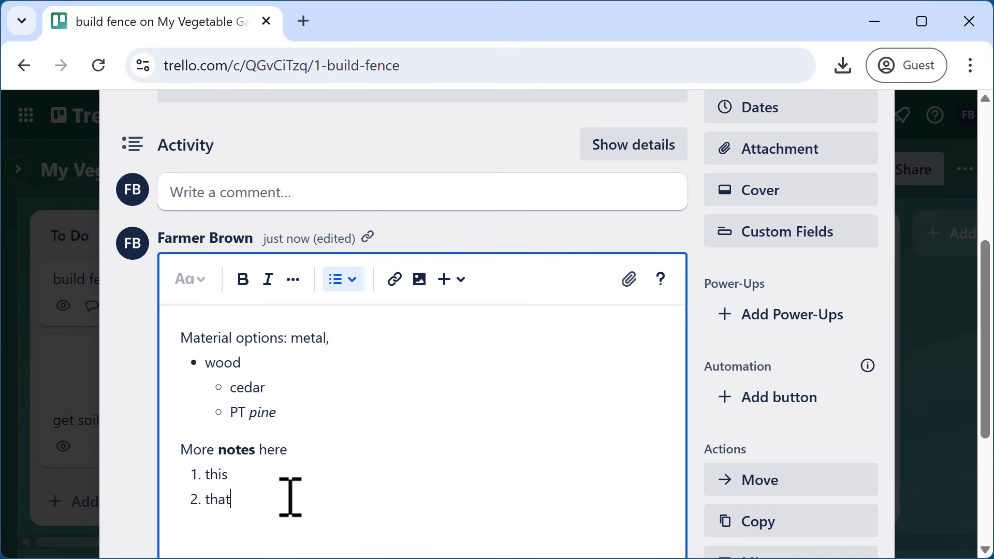
{"action": "key", "text": "Down"}
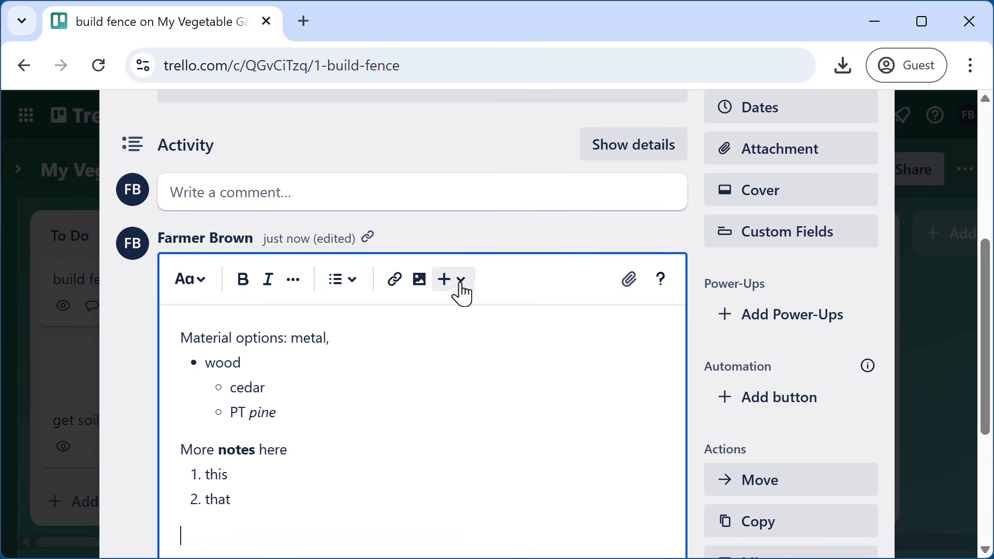
{"action": "left_click", "coordinate": [461, 290]}
{"action": "scroll", "coordinate": [310, 450], "scroll_direction": "down", "scroll_amount": 2}
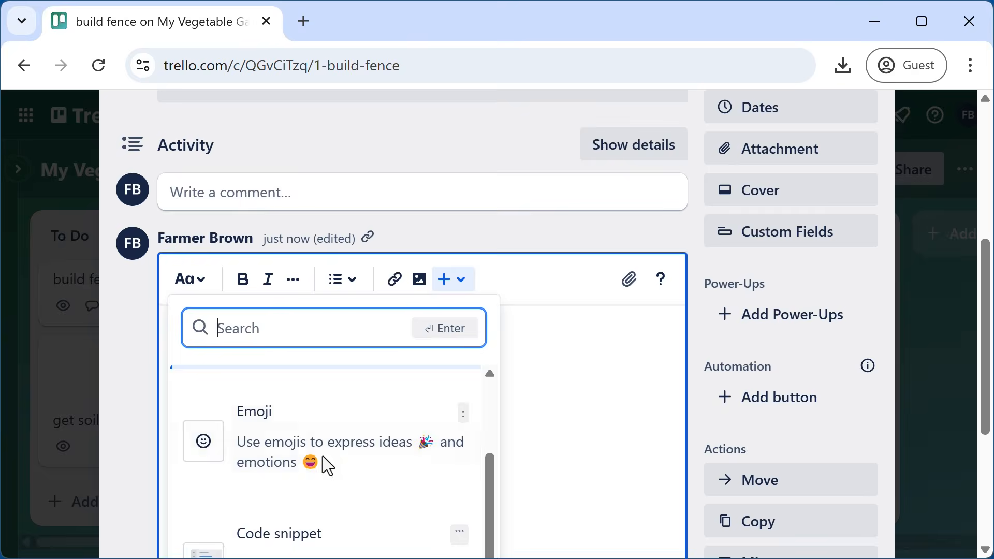
{"action": "left_click", "coordinate": [301, 439]}
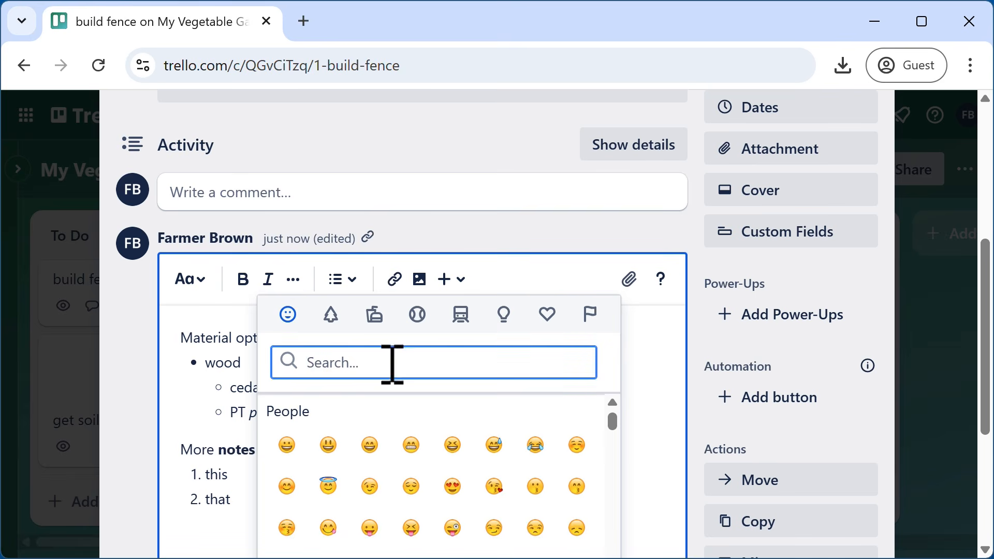
{"action": "left_click", "coordinate": [289, 448]}
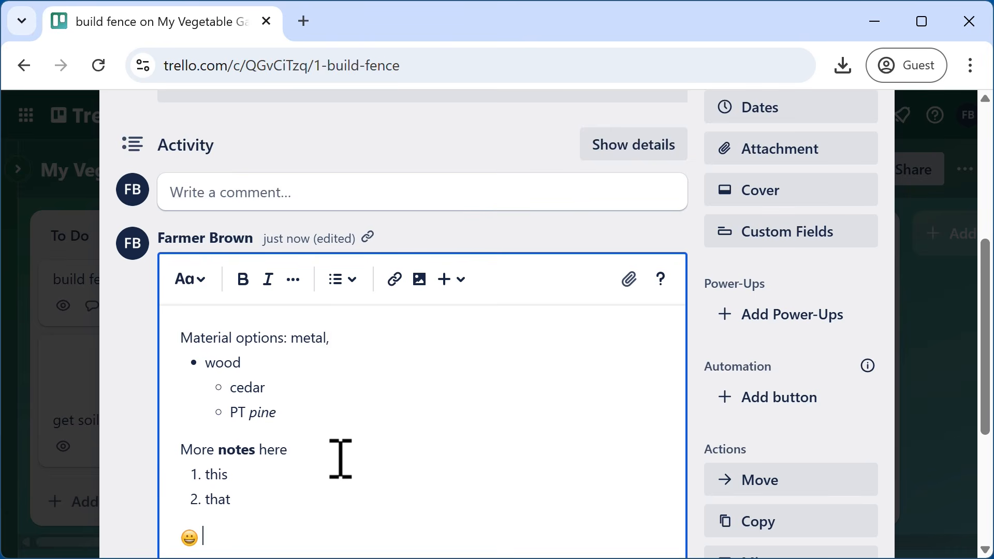
{"action": "scroll", "coordinate": [340, 459], "scroll_direction": "down", "scroll_amount": 2}
{"action": "key", "text": "Return"}
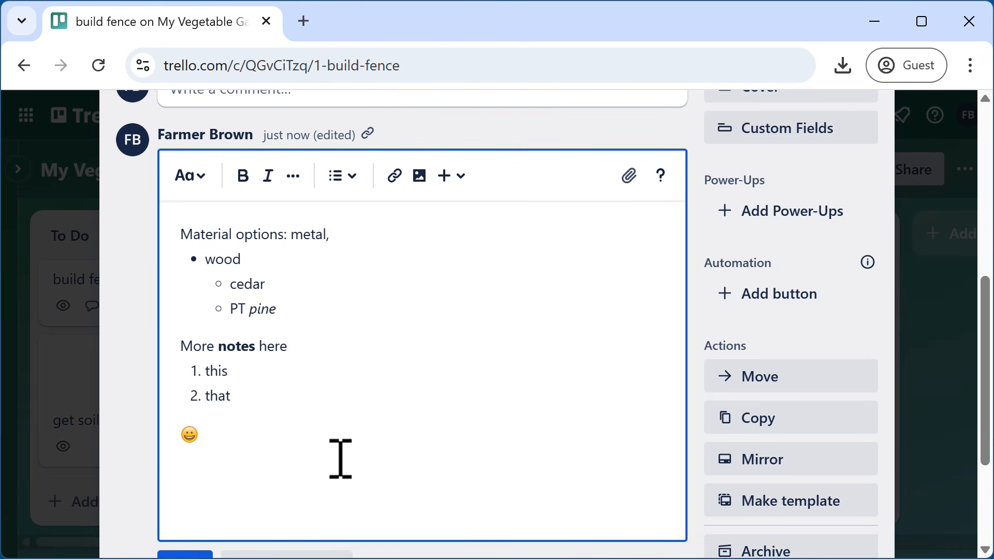
{"action": "type", "text": "@"}
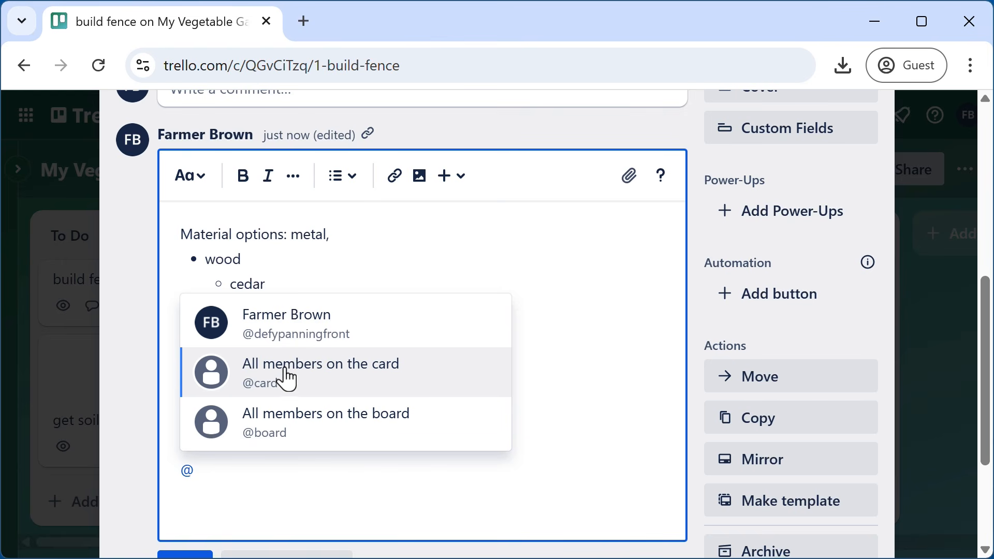
{"action": "left_click", "coordinate": [286, 370]}
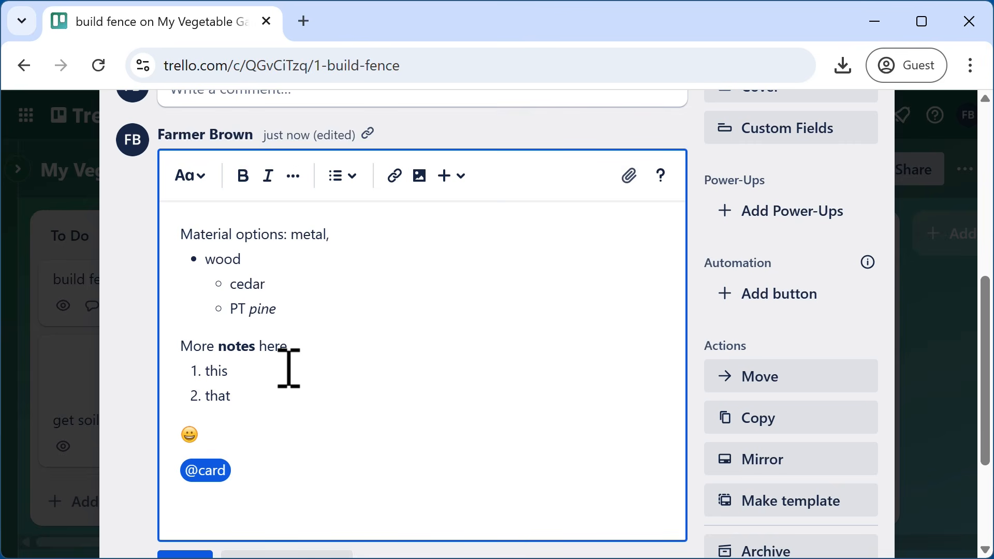
{"action": "left_click", "coordinate": [289, 368]}
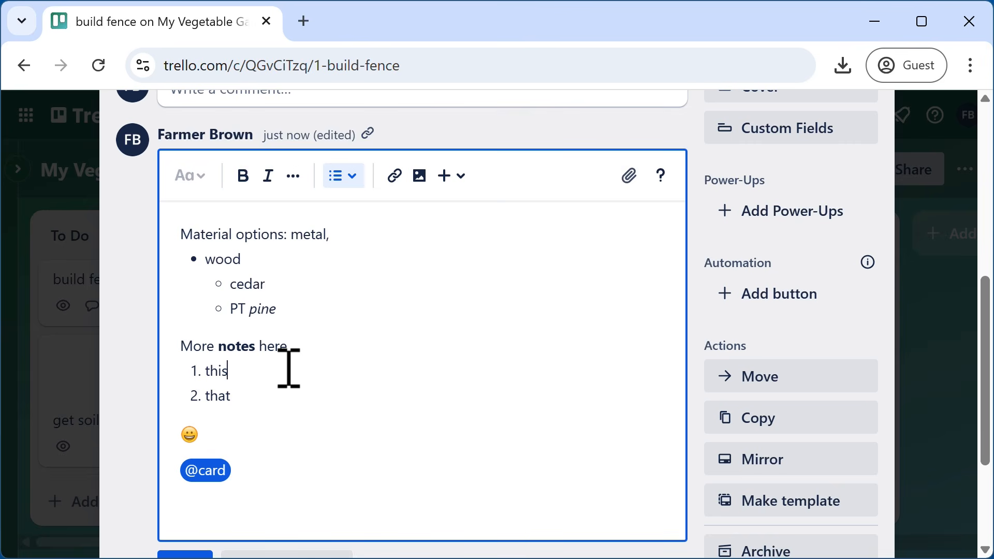
{"action": "left_click", "coordinate": [307, 471]}
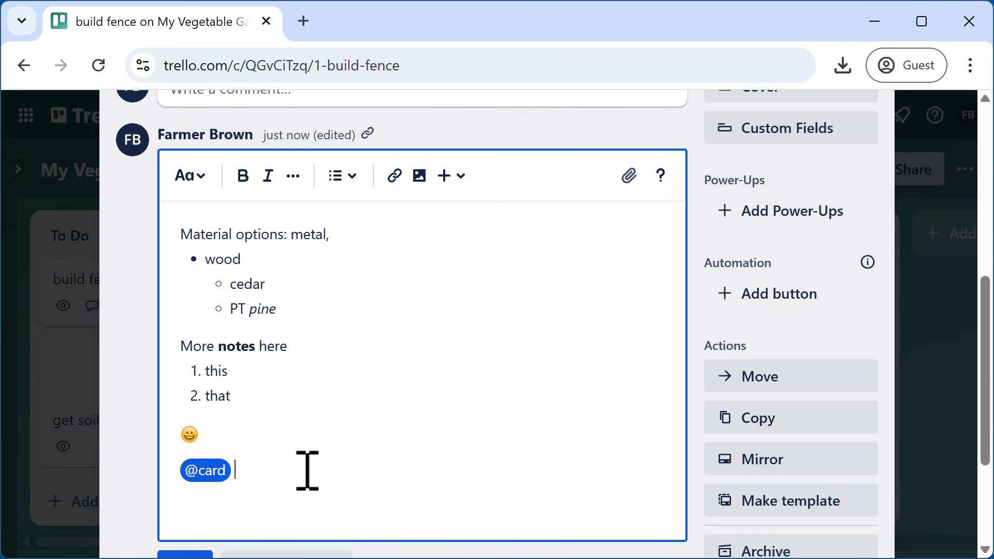
{"action": "type", "text": "please take a lo"}
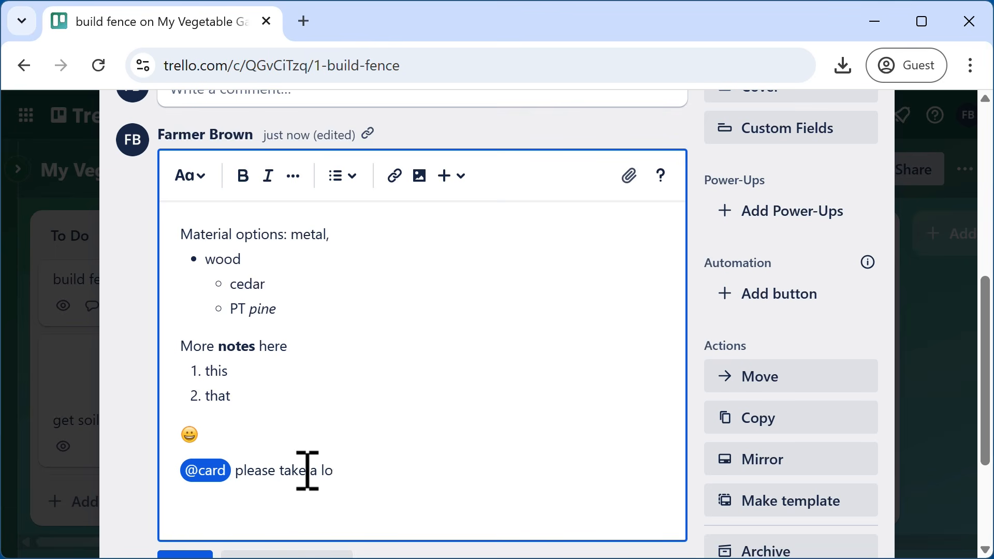
{"action": "type", "text": "tot"}
{"action": "key", "text": "BackSpace"}
{"action": "type", "text": "k at the material"}
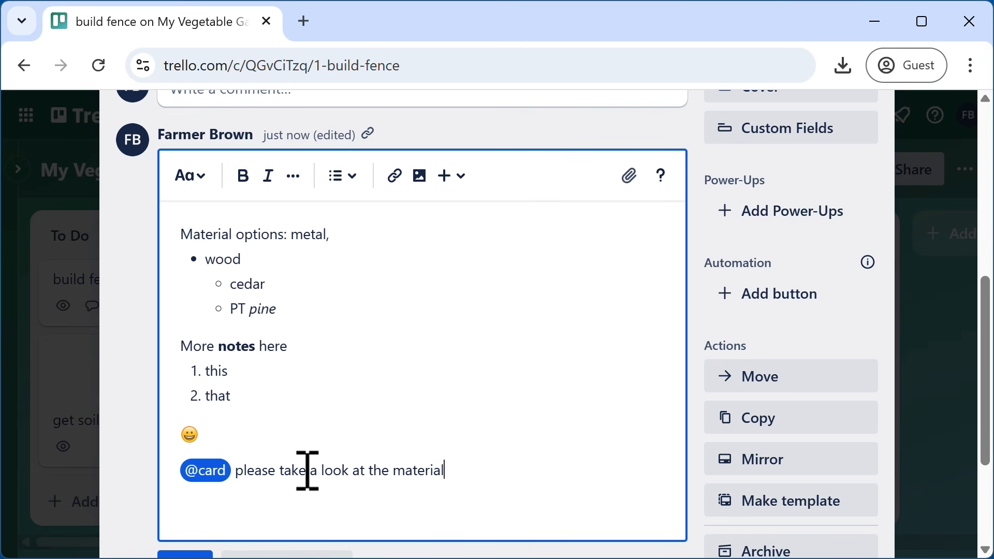
{"action": "type", "text": " options"}
{"action": "scroll", "coordinate": [370, 432], "scroll_direction": "down", "scroll_amount": 3}
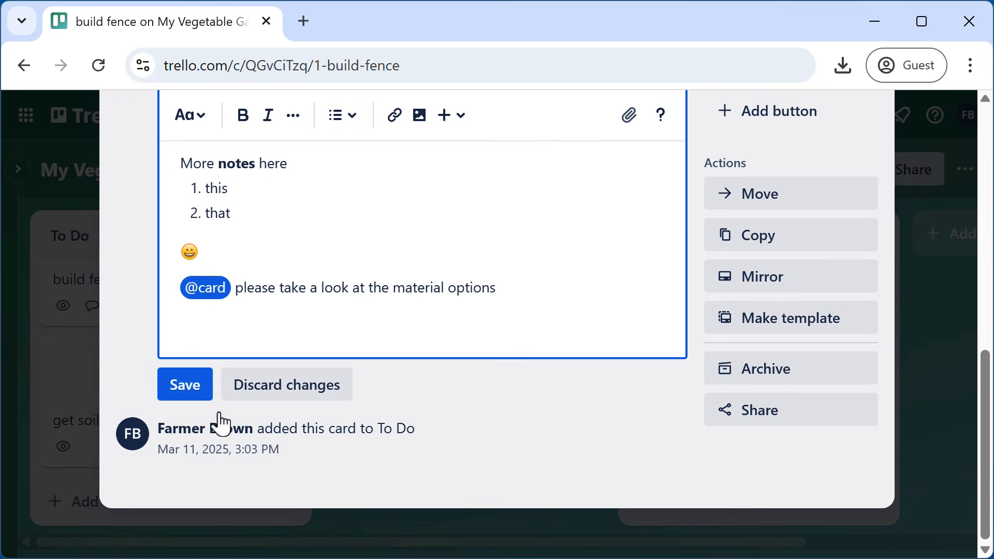
{"action": "left_click", "coordinate": [191, 390]}
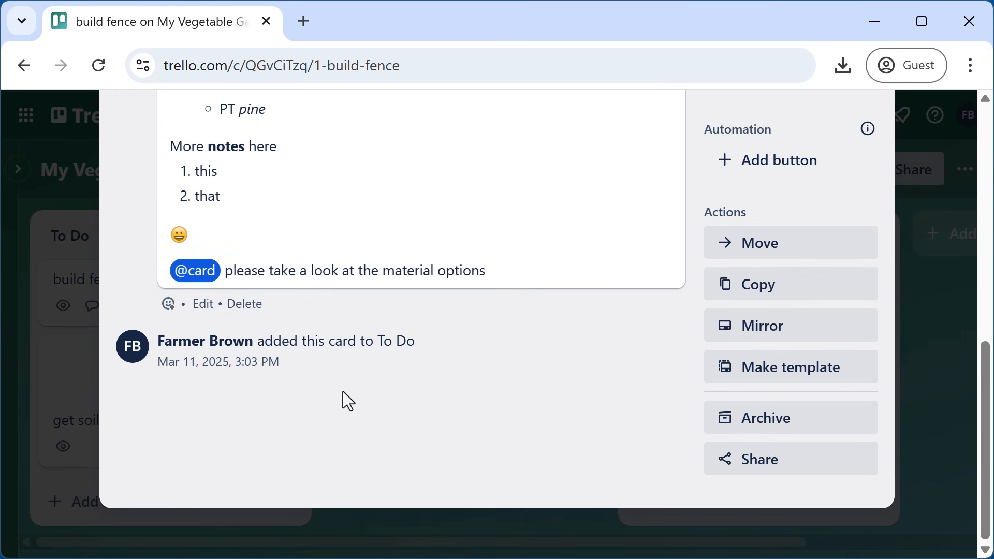
- Append a code snippet containing function buildFence(l,w,h){ } with an empty body, then save the comment
{"action": "left_click", "coordinate": [202, 305]}
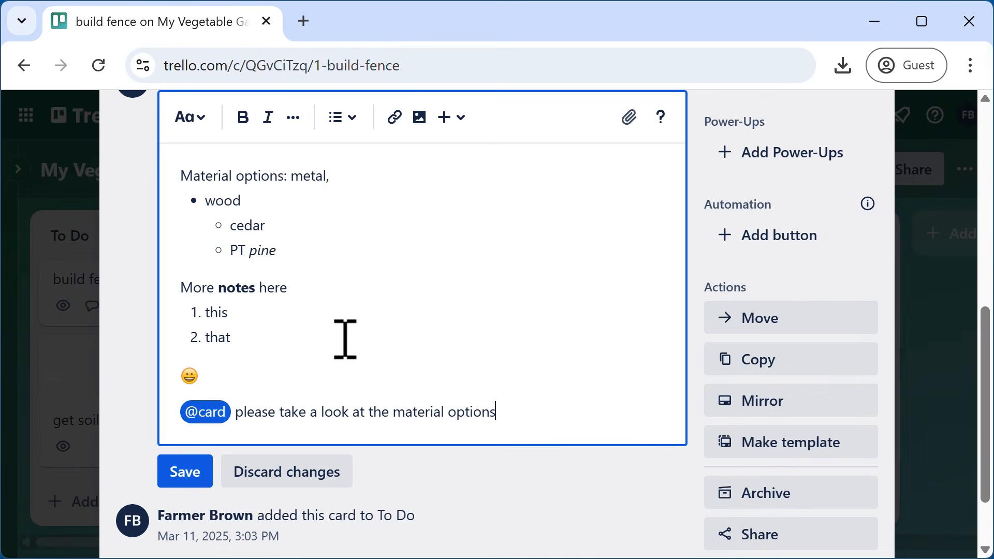
{"action": "key", "text": "Return"}
{"action": "key", "text": "Return"}
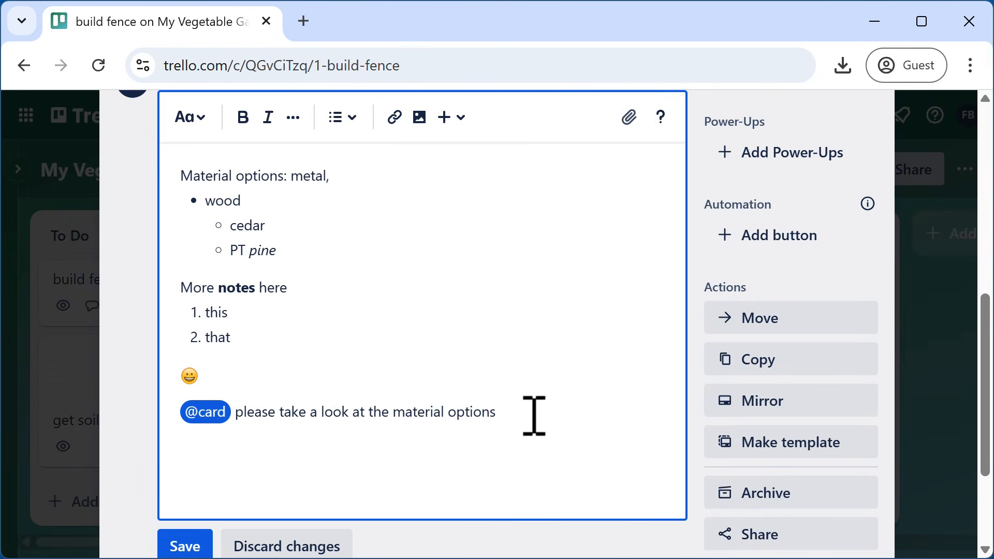
{"action": "left_click", "coordinate": [455, 119]}
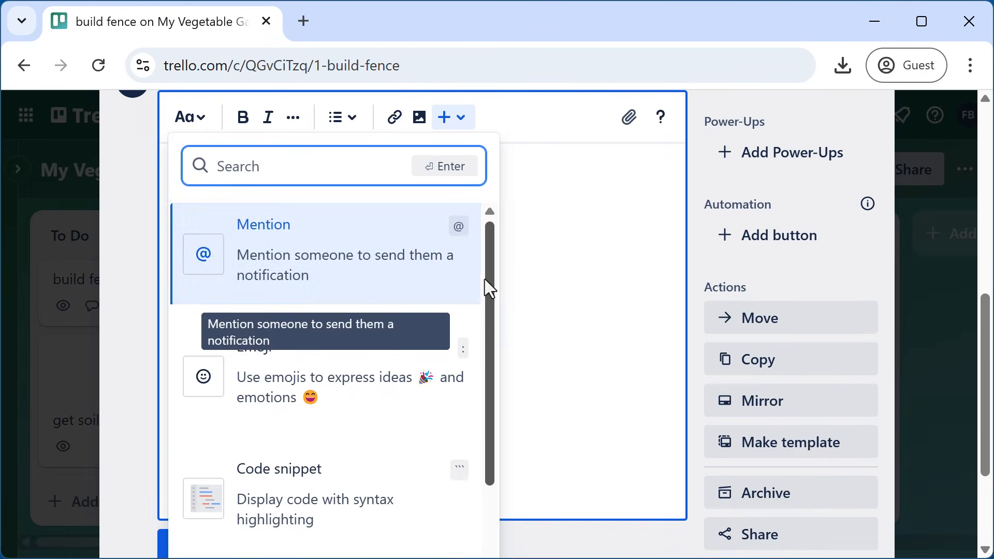
{"action": "scroll", "coordinate": [487, 321], "scroll_direction": "down", "scroll_amount": 2}
{"action": "left_click", "coordinate": [306, 400]}
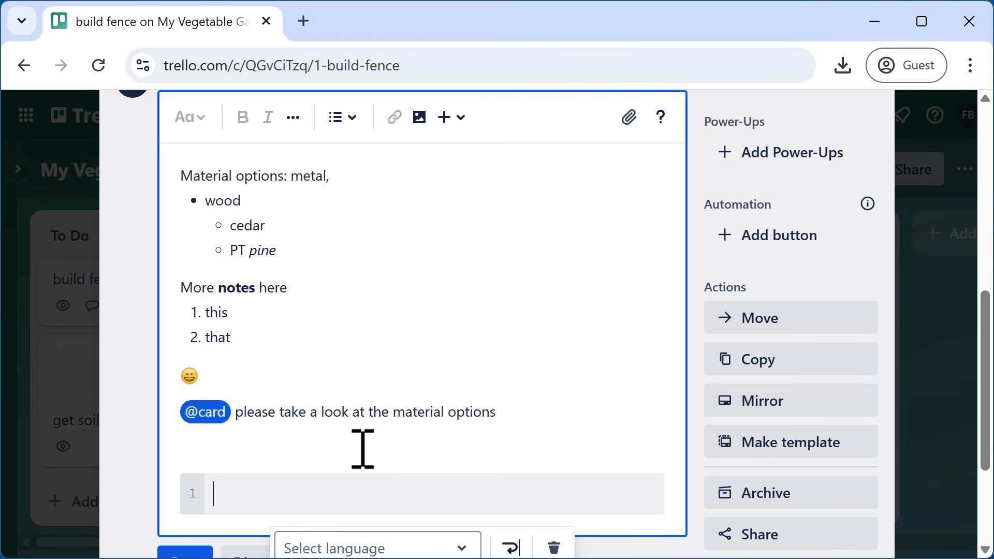
{"action": "type", "text": "function"}
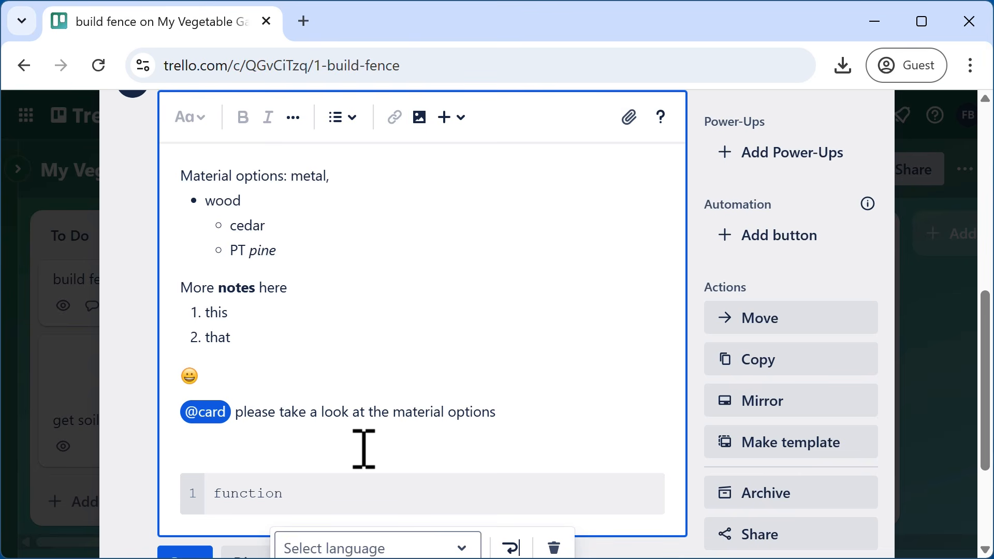
{"action": "type", "text": " buildFence (lw"}
{"action": "key", "text": "BackSpace"}
{"action": "type", "text": ",w"}
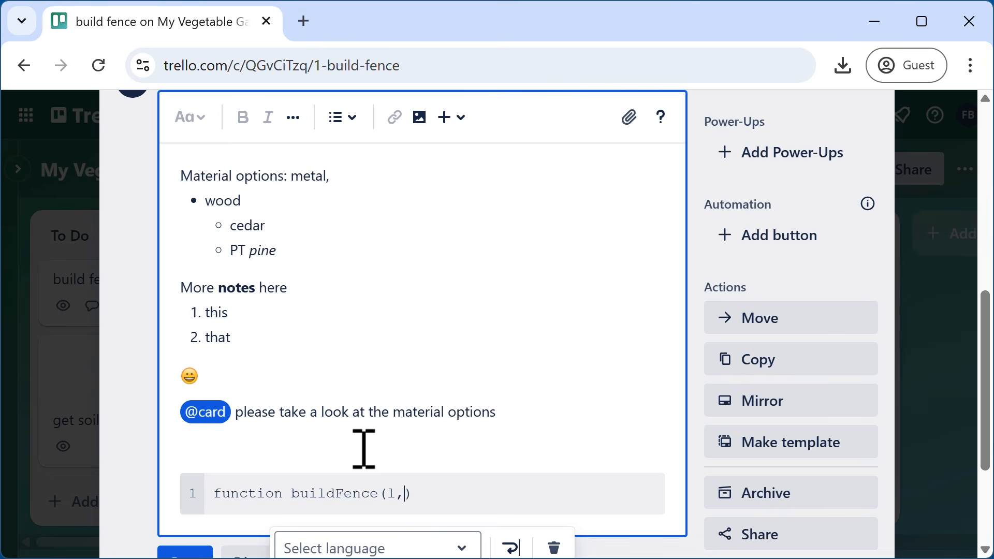
{"action": "type", "text": ",h"}
{"action": "key", "text": "Return"}
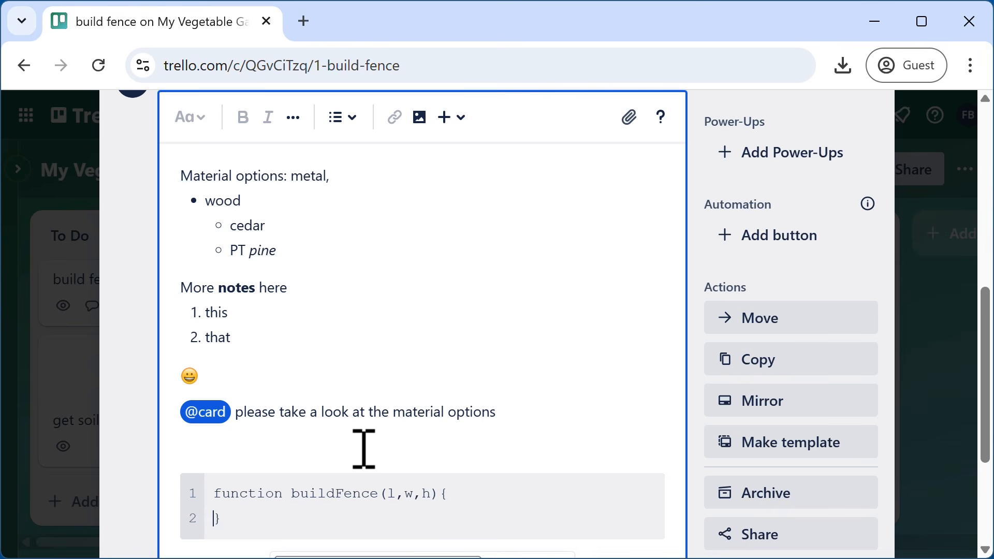
{"action": "key", "text": "Return"}
{"action": "left_click", "coordinate": [284, 515]}
{"action": "scroll", "coordinate": [284, 515], "scroll_direction": "down", "scroll_amount": 4}
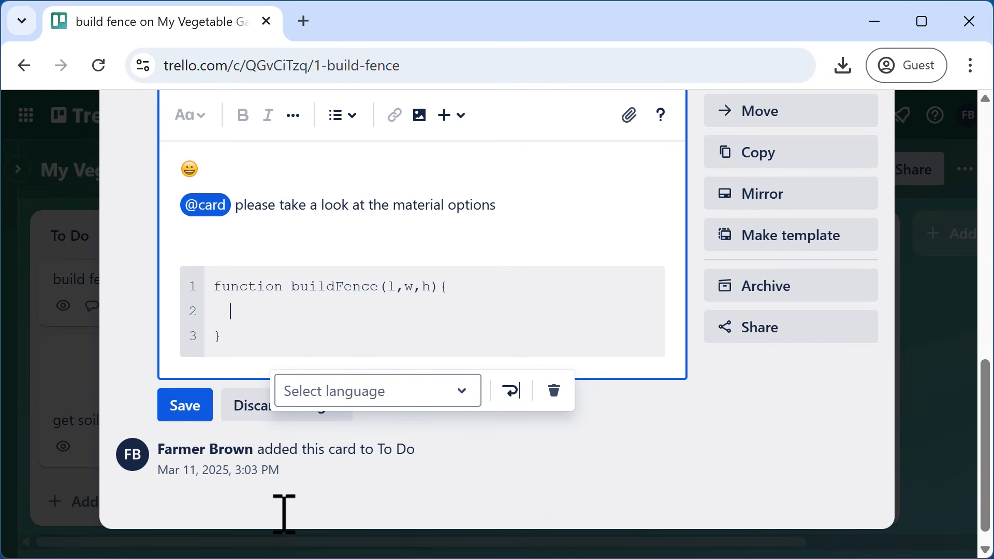
{"action": "left_click", "coordinate": [193, 412]}
{"action": "scroll", "coordinate": [457, 409], "scroll_direction": "up", "scroll_amount": 4}
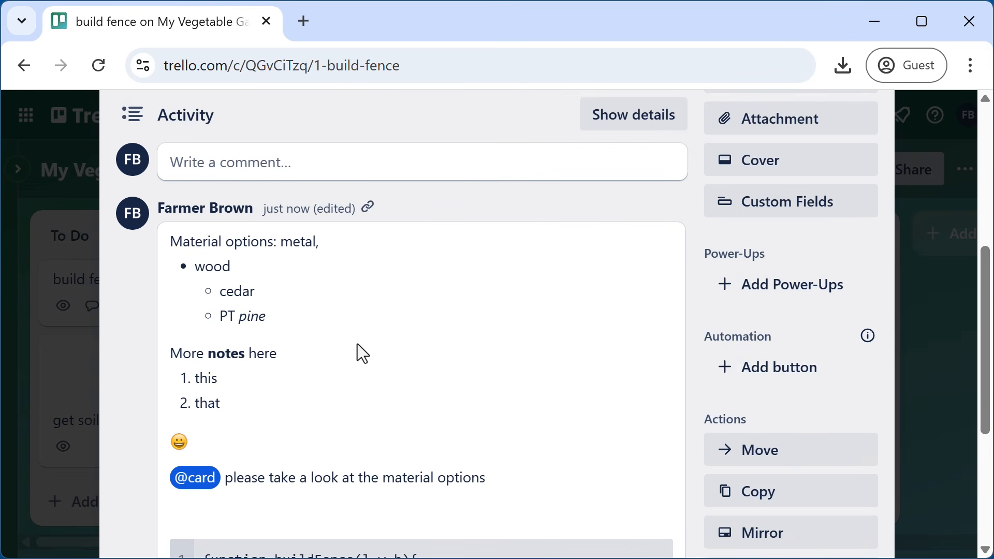
- Leave the Agile Board Template board from its menu, confirming Leave board
{"action": "scroll", "coordinate": [357, 345], "scroll_direction": "up", "scroll_amount": 4}
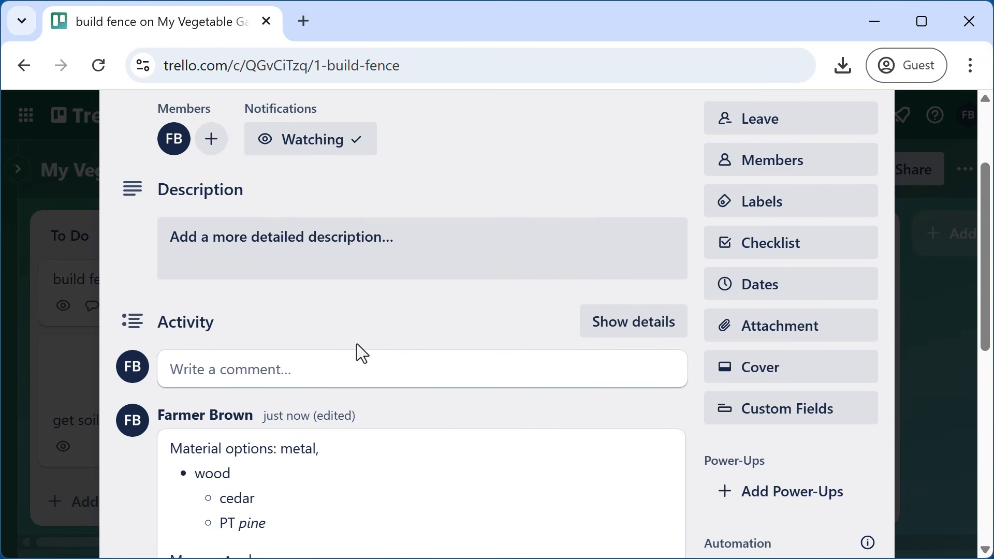
{"action": "scroll", "coordinate": [357, 344], "scroll_direction": "up", "scroll_amount": 2}
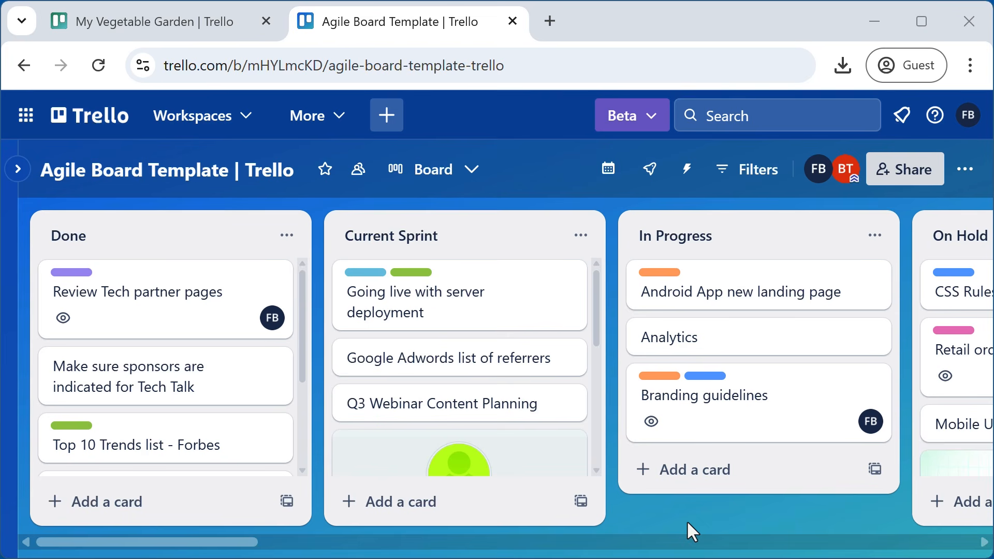
{"action": "left_click", "coordinate": [966, 178]}
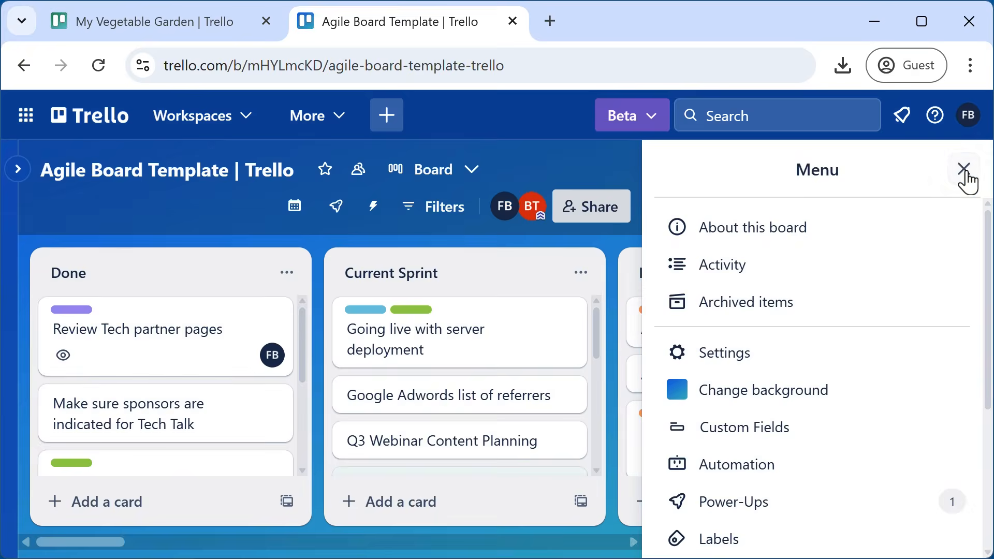
{"action": "scroll", "coordinate": [880, 412], "scroll_direction": "down", "scroll_amount": 2}
{"action": "scroll", "coordinate": [880, 412], "scroll_direction": "down", "scroll_amount": 2}
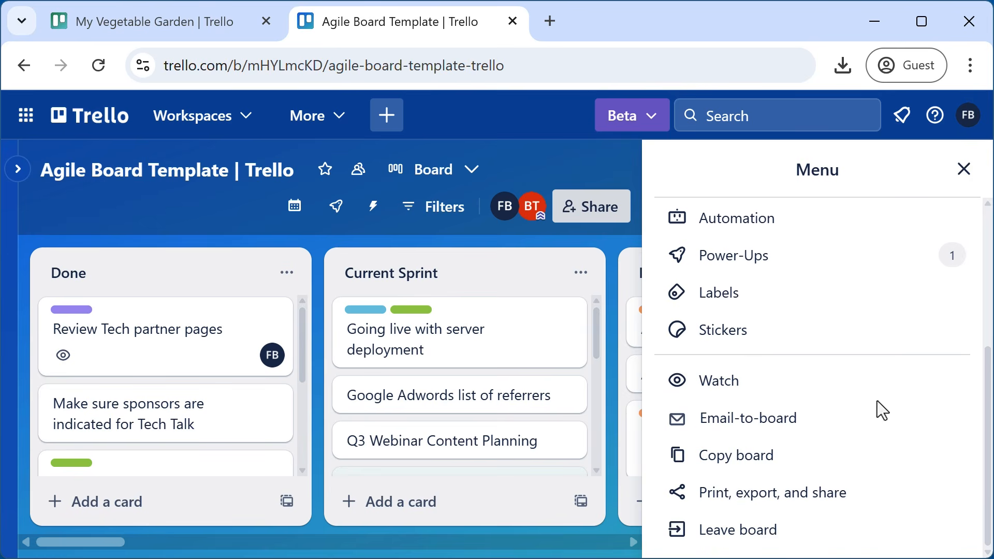
{"action": "left_click", "coordinate": [742, 533]}
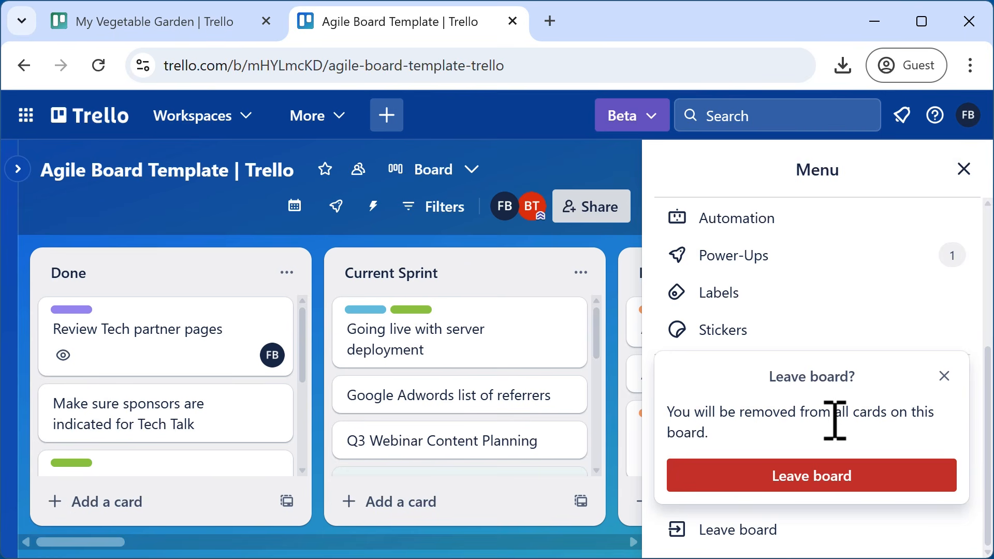
{"action": "left_click", "coordinate": [831, 489]}
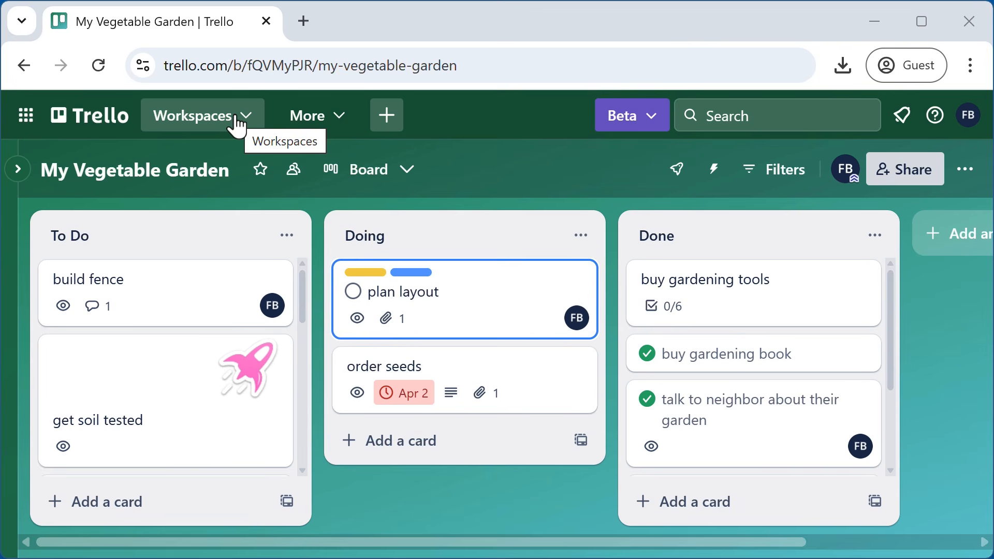
- Go to the Trello Workspace settings and show its Workspace visibility choices, currently Private
{"action": "left_click", "coordinate": [237, 120]}
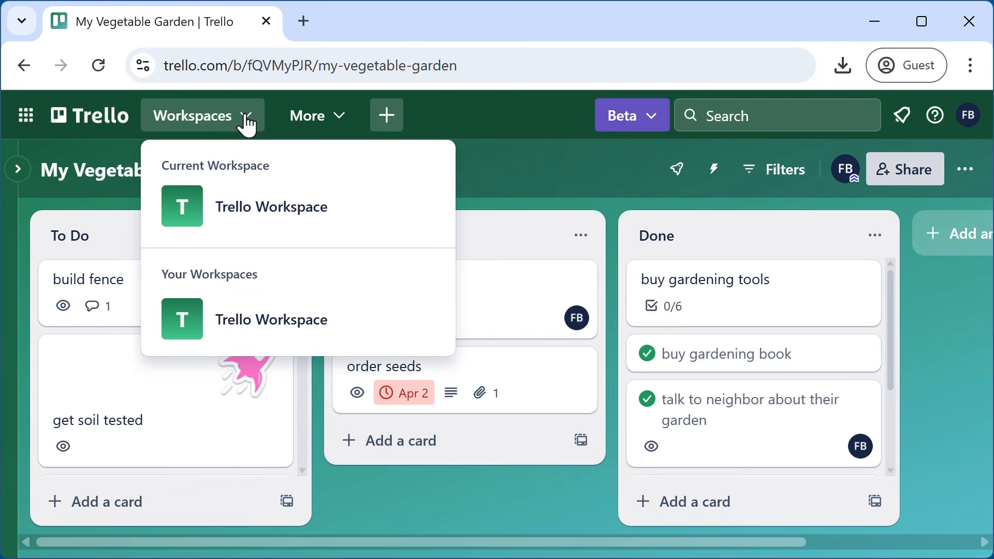
{"action": "left_click", "coordinate": [187, 317]}
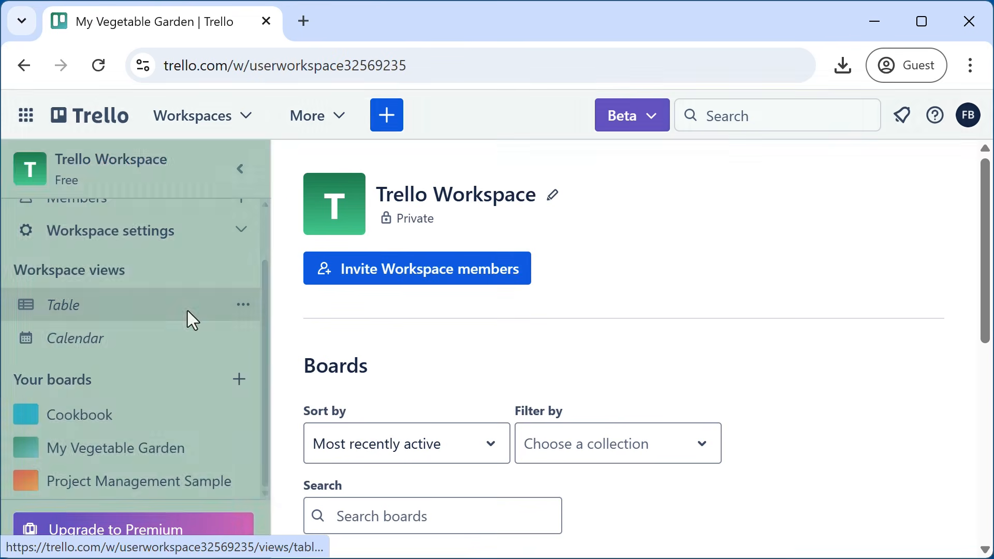
{"action": "scroll", "coordinate": [173, 337], "scroll_direction": "up", "scroll_amount": 2}
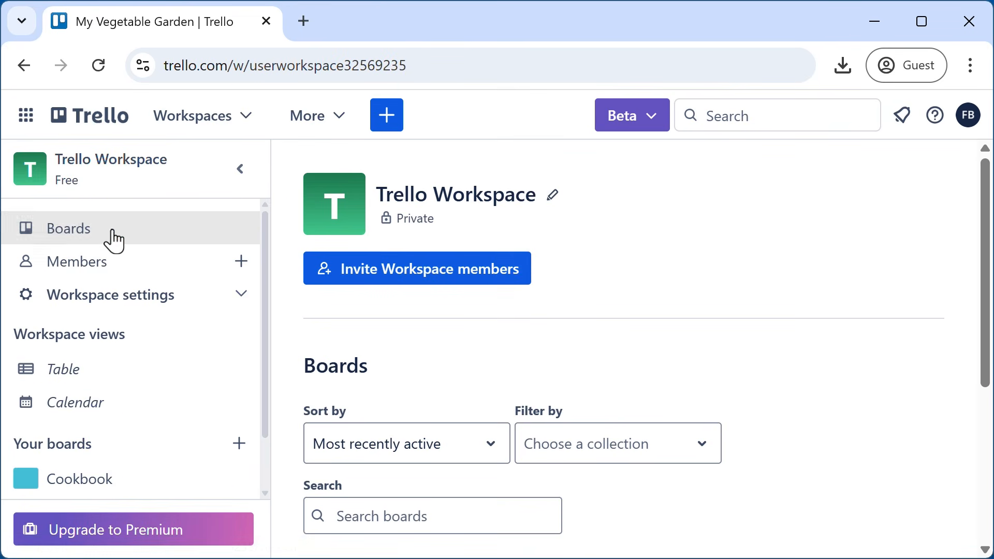
{"action": "left_click", "coordinate": [126, 306]}
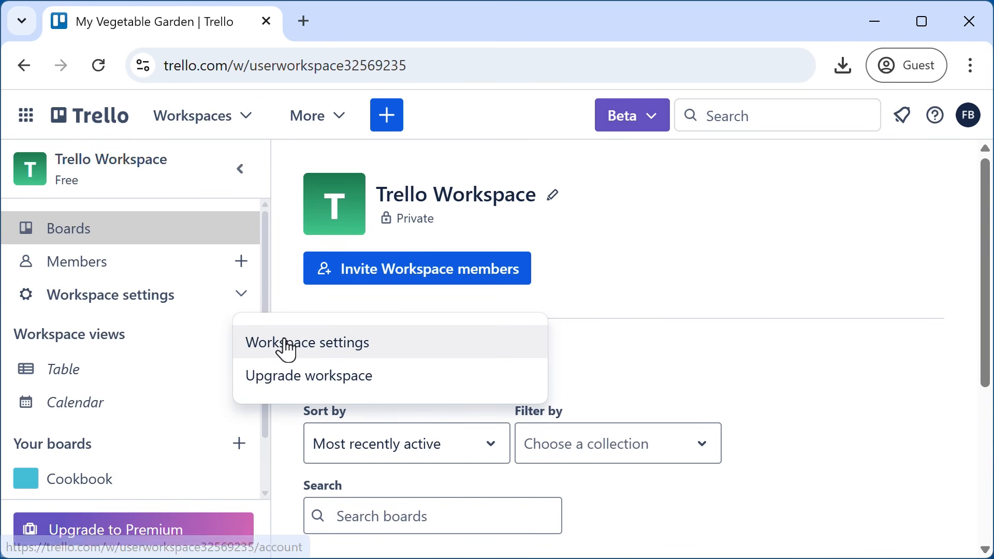
{"action": "left_click", "coordinate": [290, 346]}
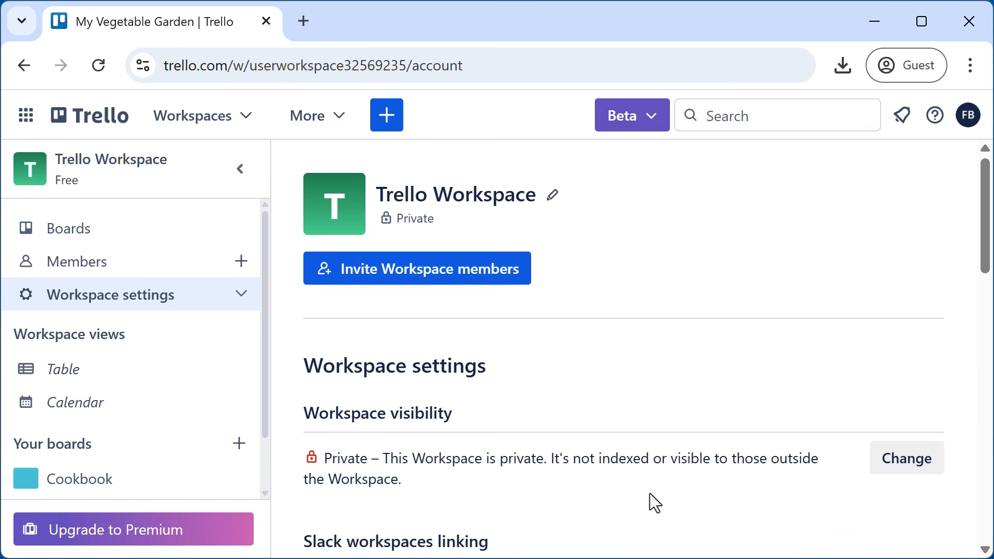
{"action": "left_click", "coordinate": [895, 468]}
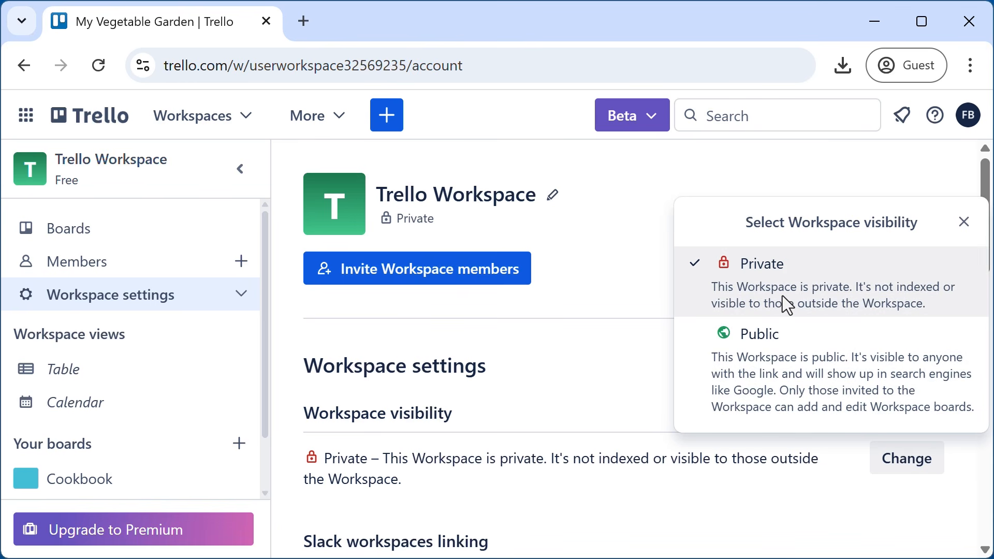
- Dismiss the visibility choices without changes, keeping the workspace Private
{"action": "left_click", "coordinate": [963, 222]}
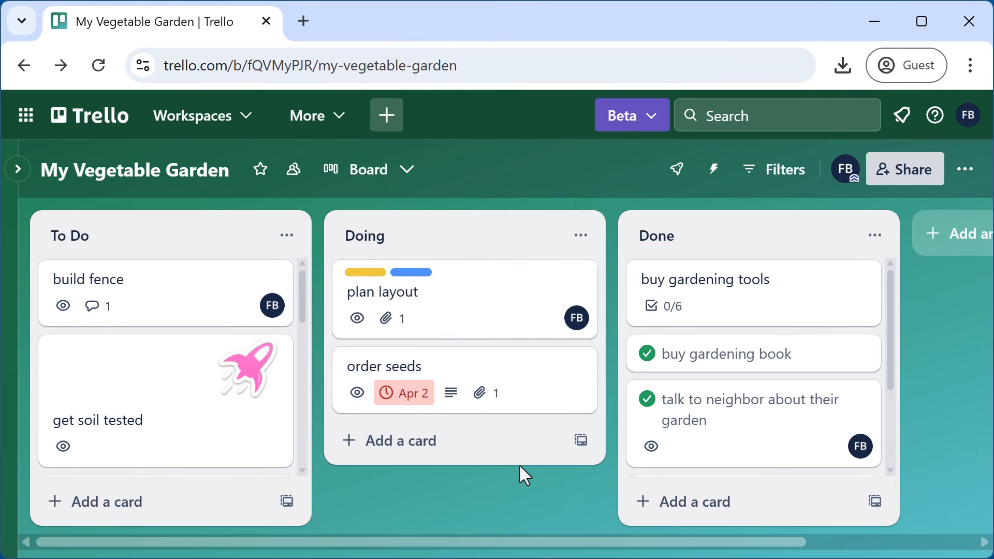
{"action": "left_click", "coordinate": [786, 190]}
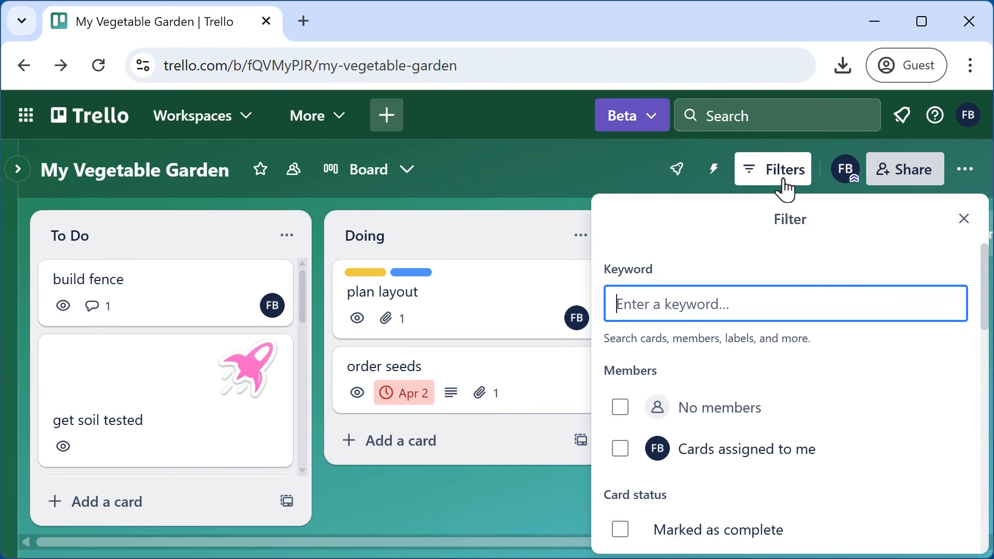
{"action": "left_click", "coordinate": [621, 456]}
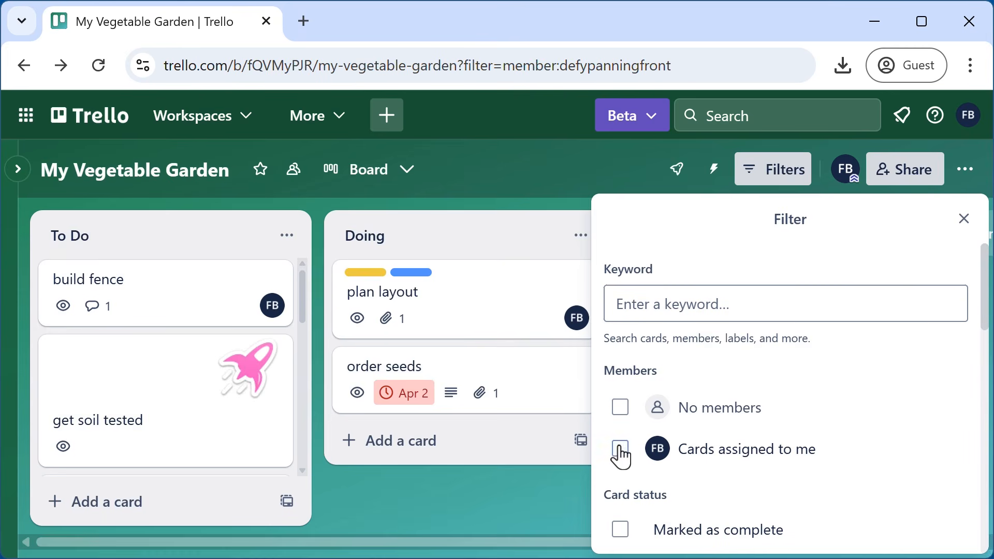
{"action": "left_click", "coordinate": [962, 223]}
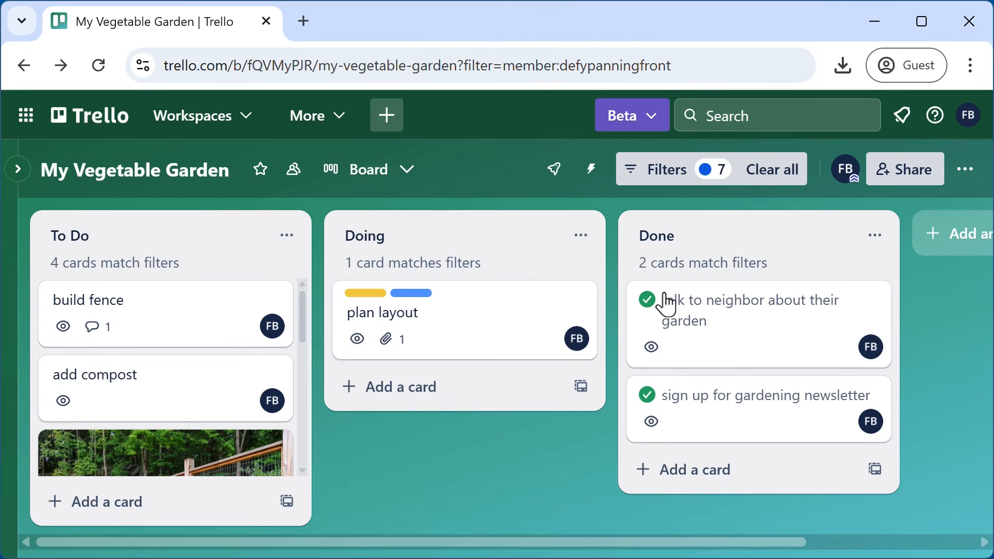
{"action": "left_click", "coordinate": [775, 174]}
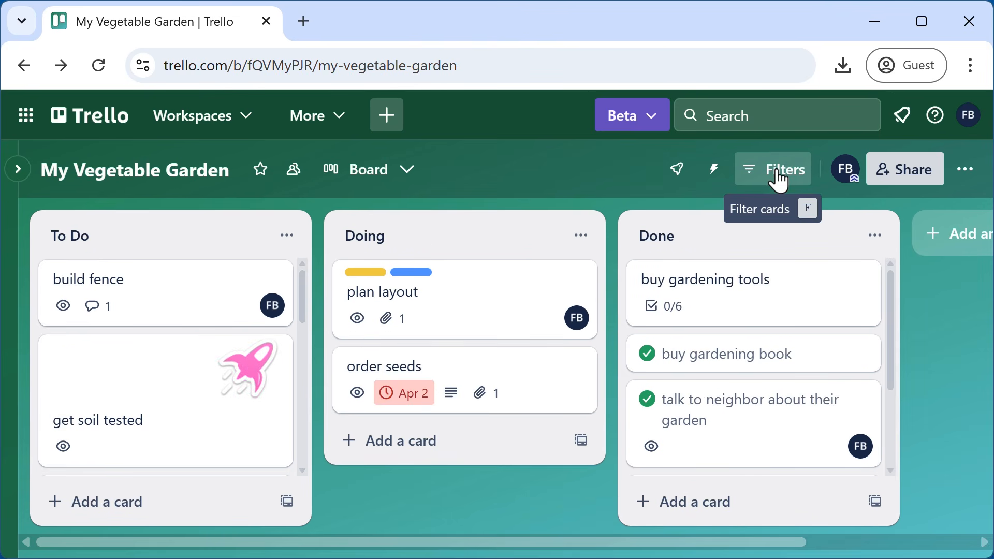
{"action": "left_click", "coordinate": [970, 116]}
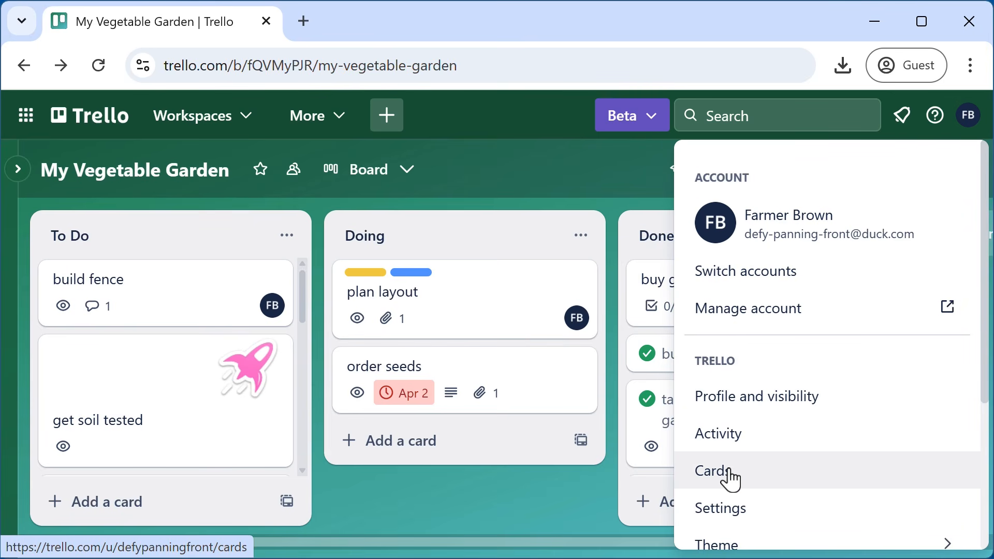
{"action": "left_click", "coordinate": [729, 472]}
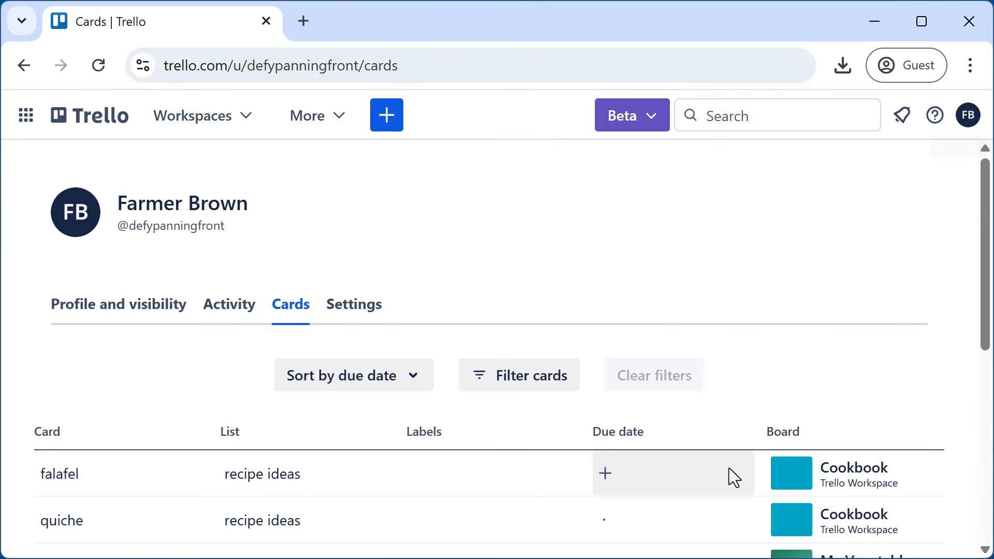
{"action": "left_click_drag", "start_coordinate": [985, 221], "coordinate": [982, 337]}
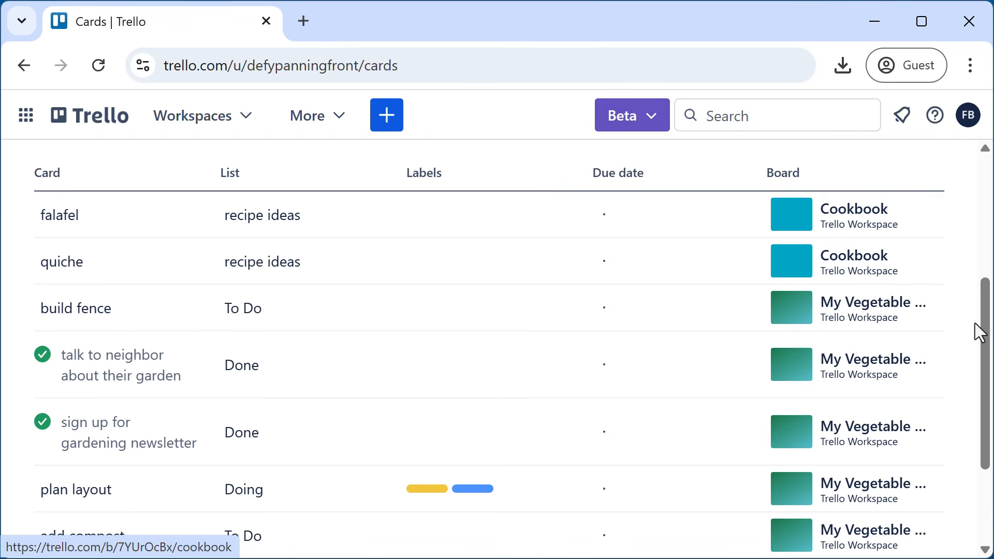
{"action": "left_click_drag", "start_coordinate": [981, 329], "coordinate": [982, 376]}
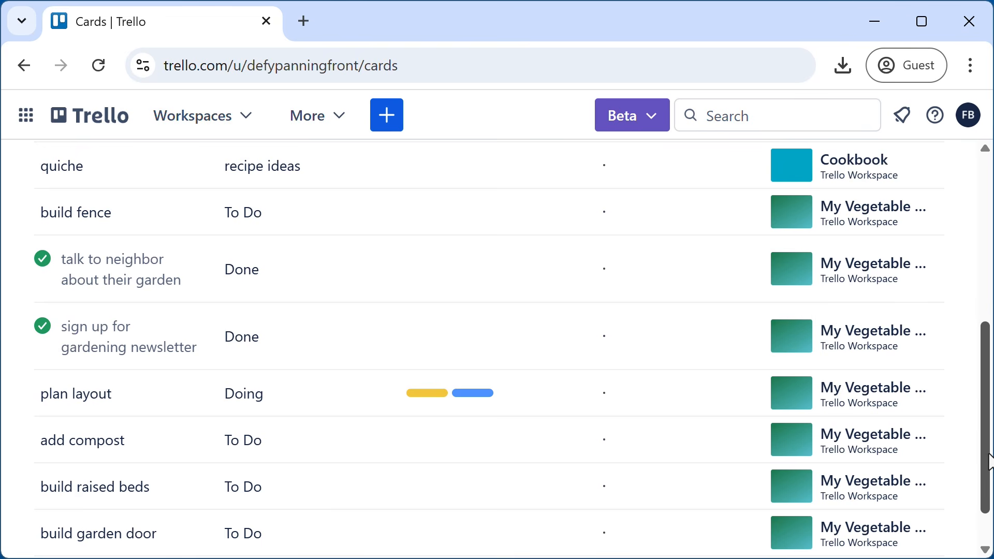
{"action": "left_click_drag", "start_coordinate": [989, 455], "coordinate": [987, 422]}
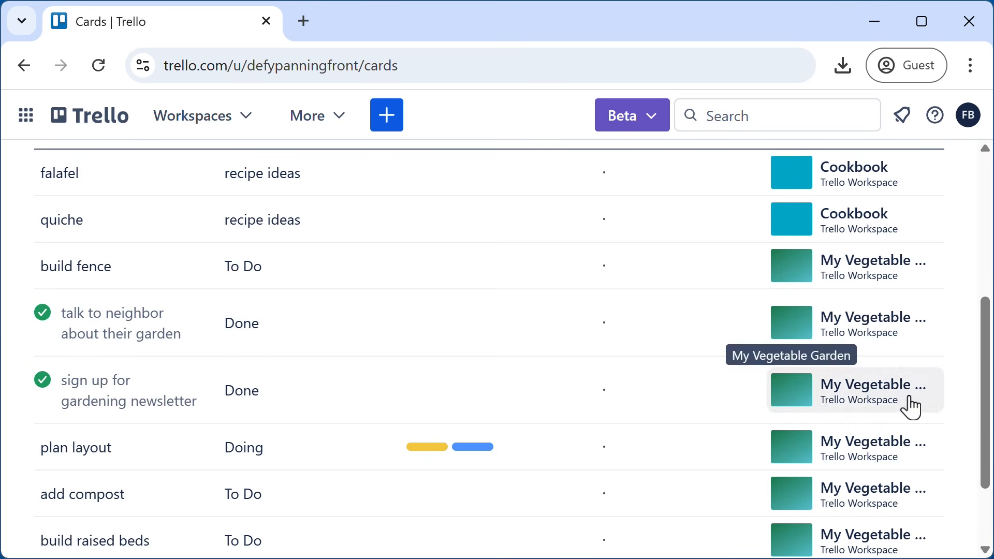
{"action": "left_click_drag", "start_coordinate": [985, 399], "coordinate": [985, 259]}
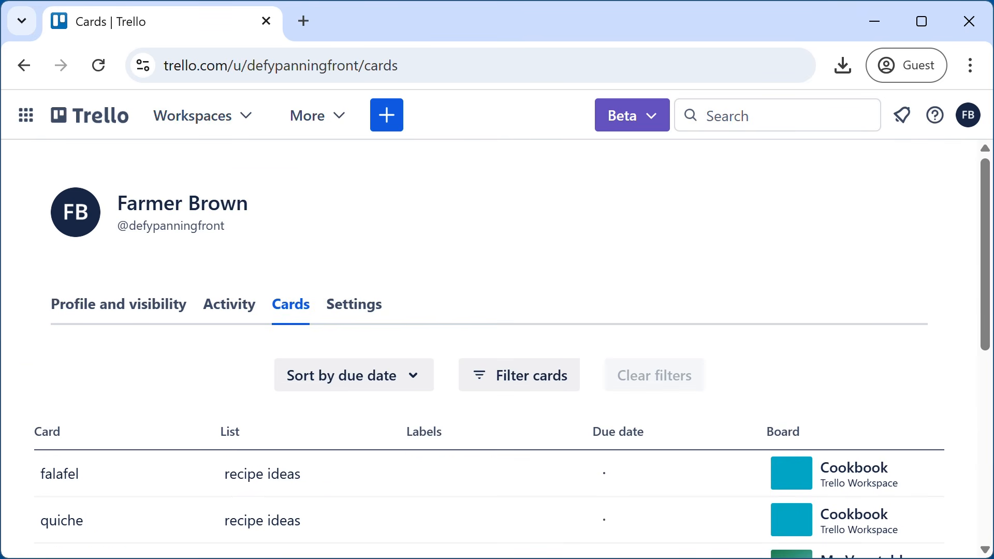
{"action": "left_click", "coordinate": [526, 382]}
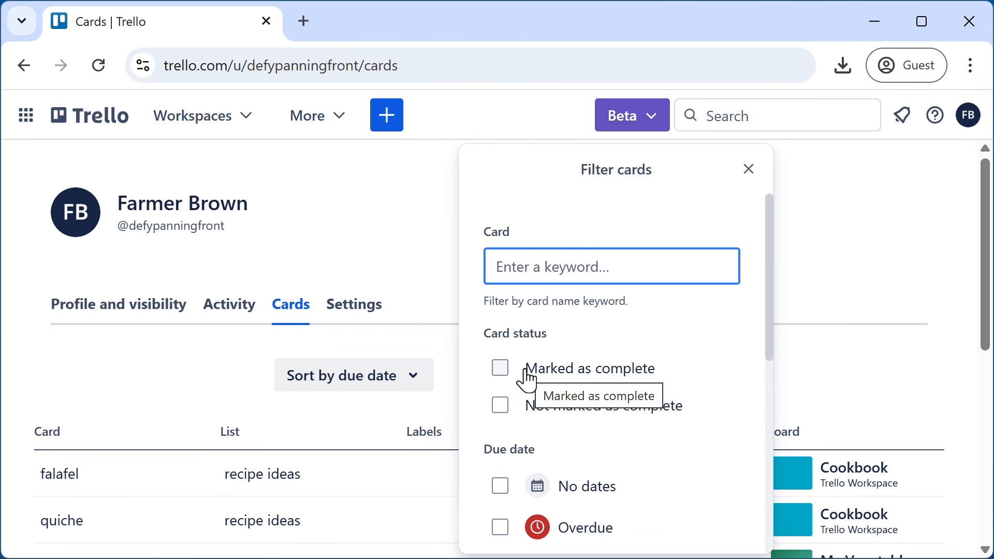
{"action": "left_click", "coordinate": [500, 406]}
{"action": "left_click", "coordinate": [749, 170]}
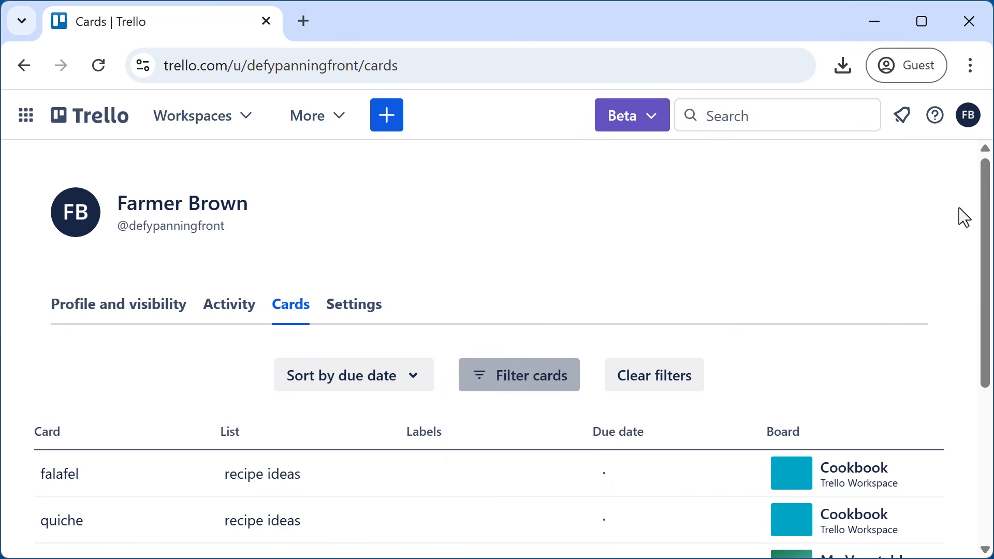
{"action": "left_click_drag", "start_coordinate": [983, 221], "coordinate": [985, 352]}
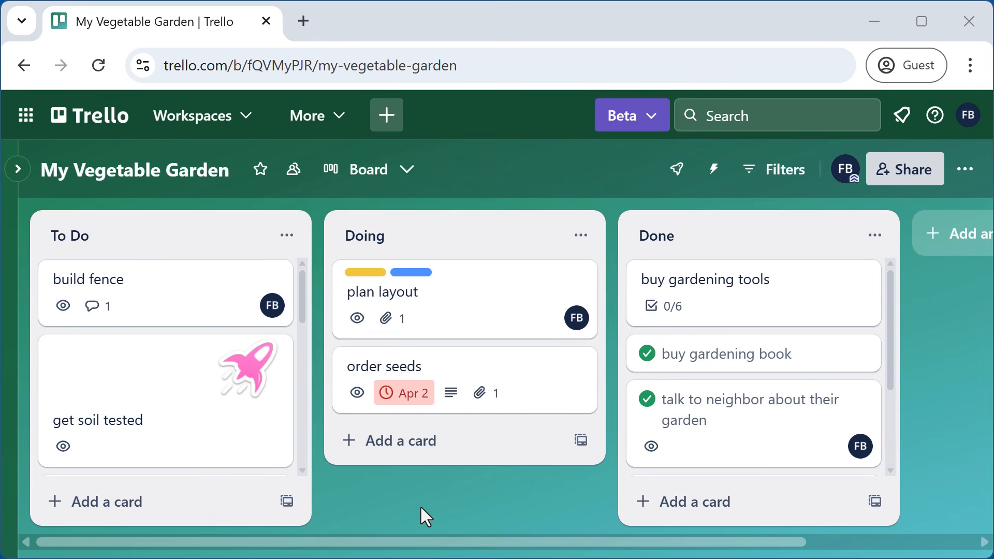
{"action": "left_click", "coordinate": [261, 176]}
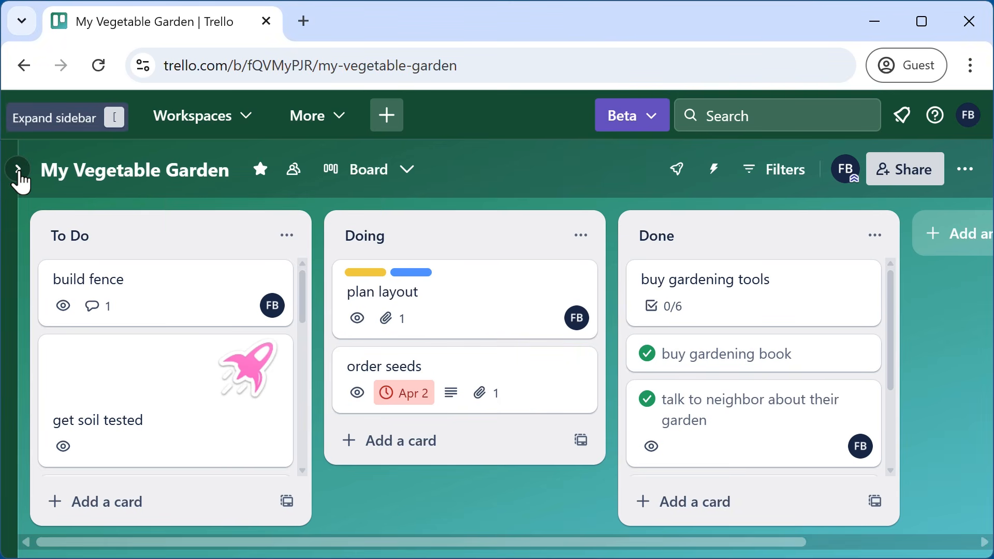
{"action": "left_click", "coordinate": [18, 169]}
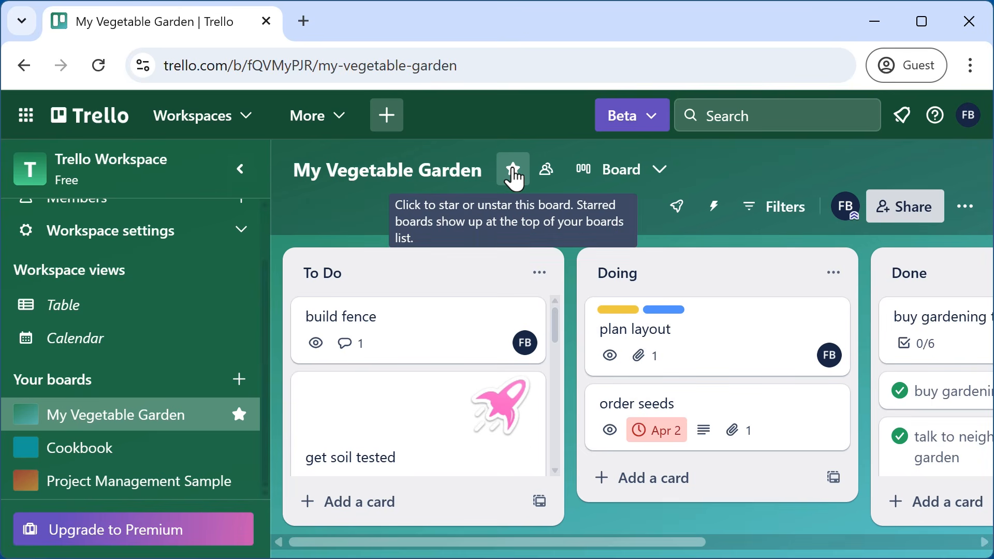
{"action": "left_click", "coordinate": [514, 173]}
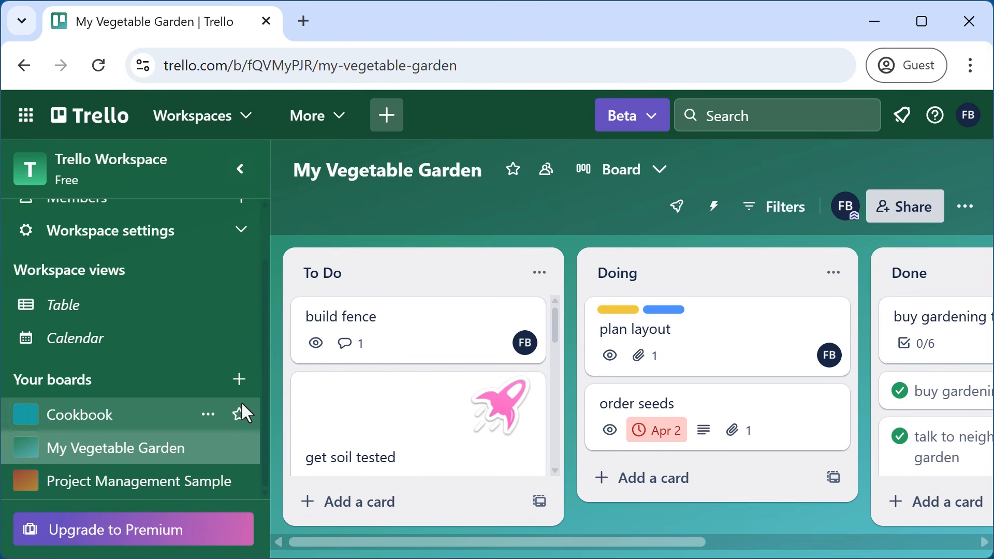
{"action": "left_click", "coordinate": [514, 173]}
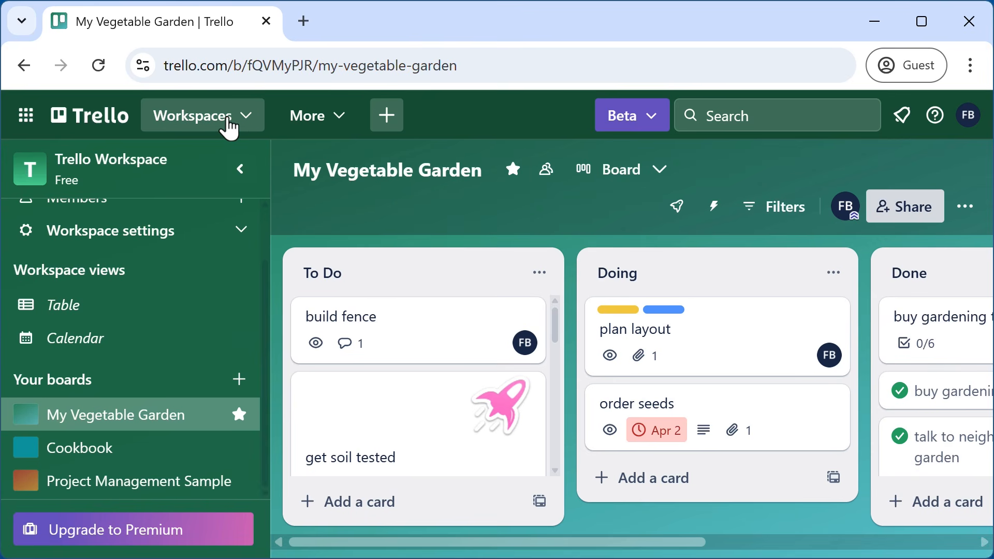
{"action": "left_click", "coordinate": [228, 125]}
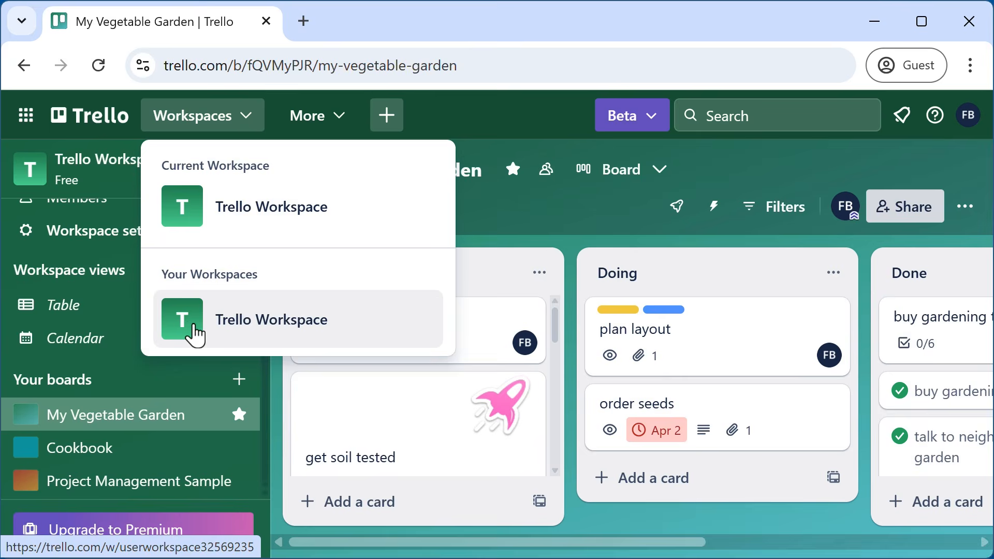
{"action": "left_click", "coordinate": [195, 336]}
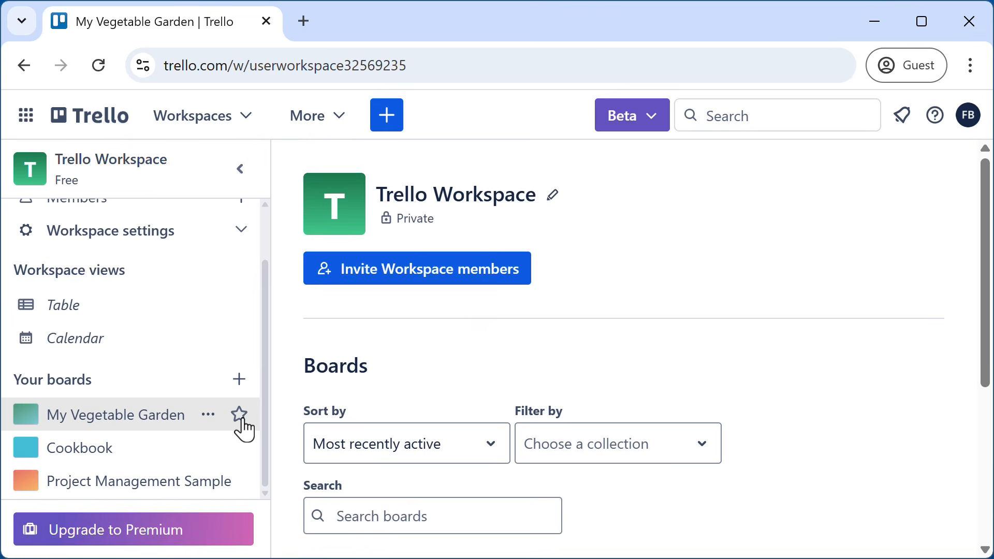
{"action": "left_click", "coordinate": [239, 482]}
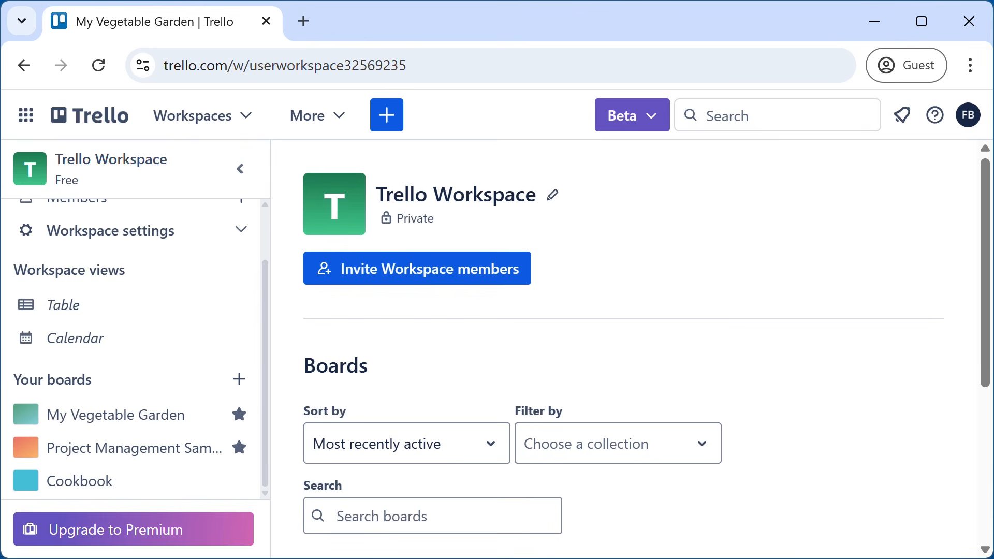
{"action": "left_click", "coordinate": [238, 414]}
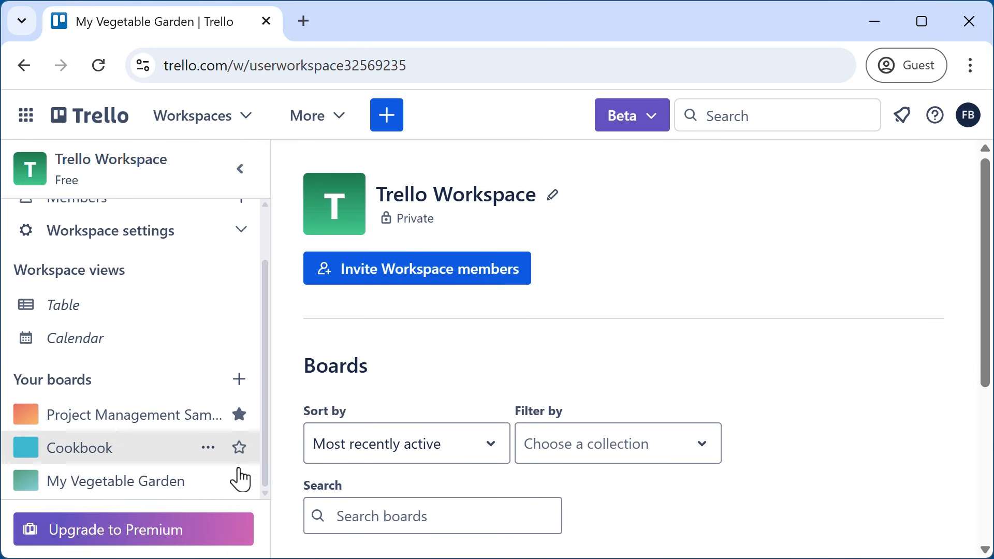
{"action": "left_click", "coordinate": [239, 481]}
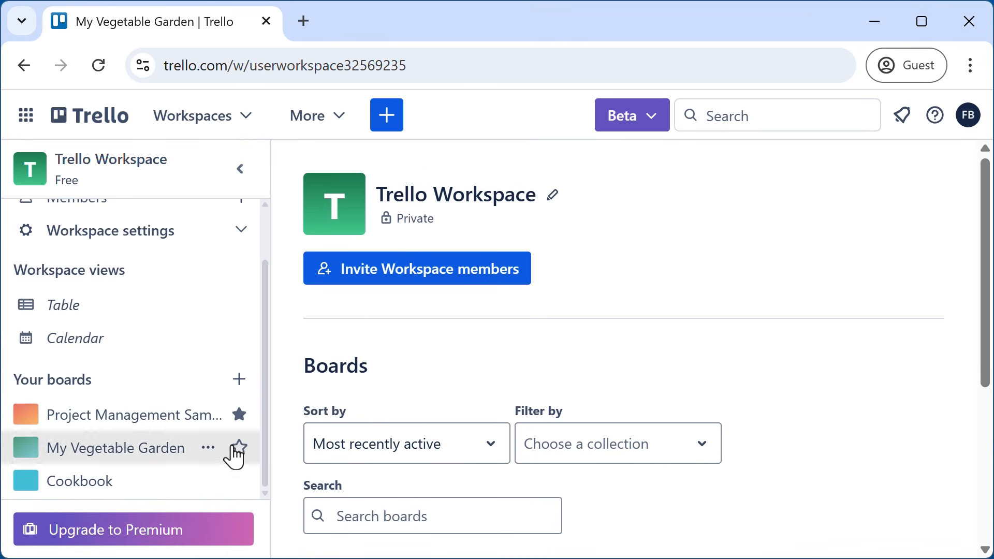
{"action": "left_click", "coordinate": [239, 415]}
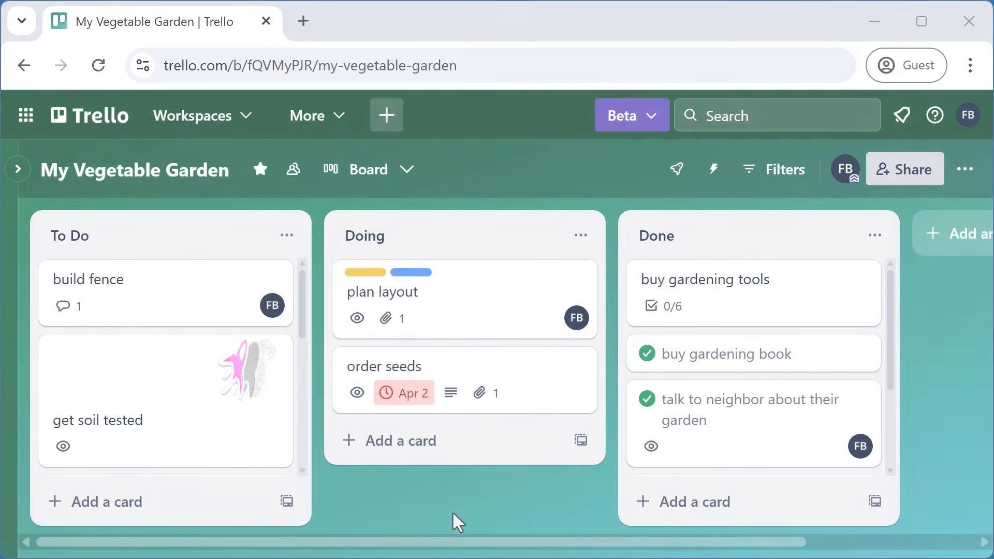
{"action": "scroll", "coordinate": [178, 409], "scroll_direction": "down", "scroll_amount": 5}
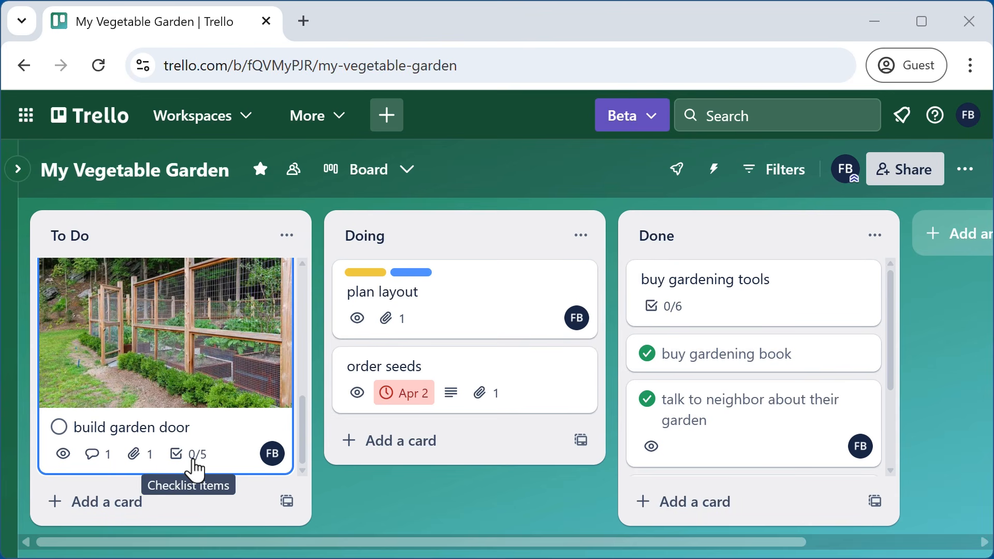
- Open the build garden door card and select its five checklist items for copying
{"action": "left_click", "coordinate": [202, 445]}
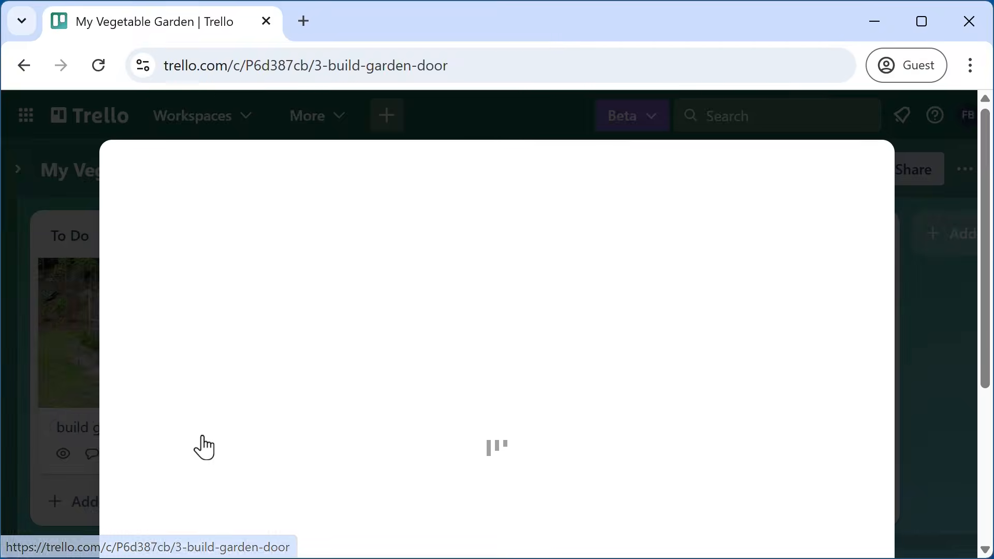
{"action": "scroll", "coordinate": [484, 414], "scroll_direction": "down", "scroll_amount": 3}
{"action": "scroll", "coordinate": [523, 398], "scroll_direction": "down", "scroll_amount": 8}
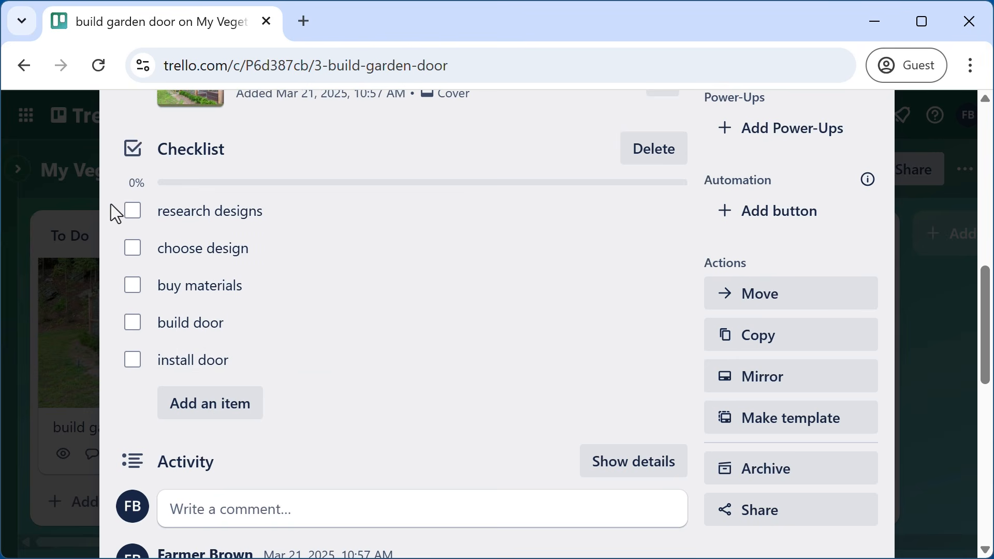
{"action": "left_click_drag", "start_coordinate": [105, 203], "coordinate": [278, 362]}
{"action": "key", "text": "ctrl+c"}
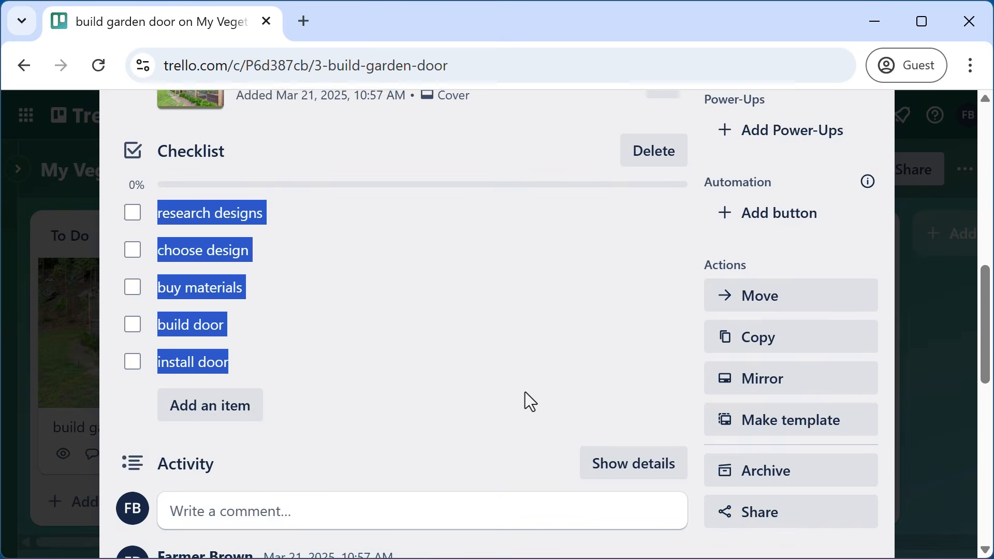
{"action": "scroll", "coordinate": [865, 204], "scroll_direction": "up", "scroll_amount": 10}
- Add a default Checklist to build fence and paste in the five copied garden door items
{"action": "left_click", "coordinate": [870, 168]}
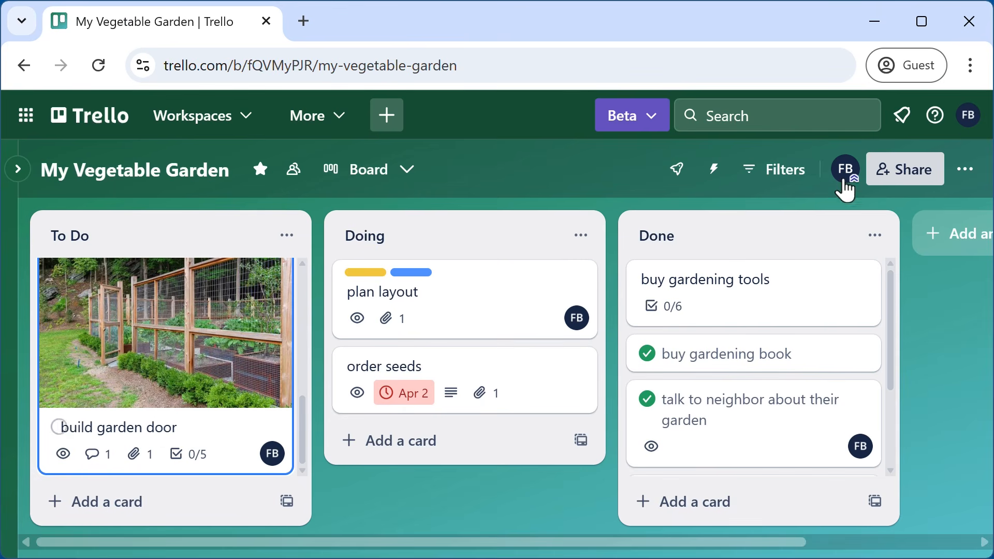
{"action": "scroll", "coordinate": [236, 464], "scroll_direction": "up", "scroll_amount": 4}
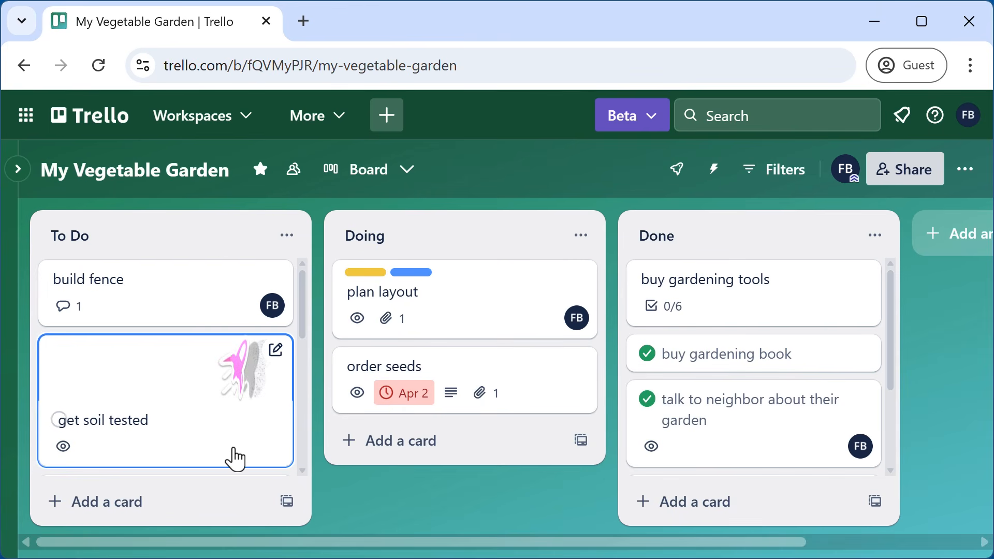
{"action": "left_click", "coordinate": [165, 289]}
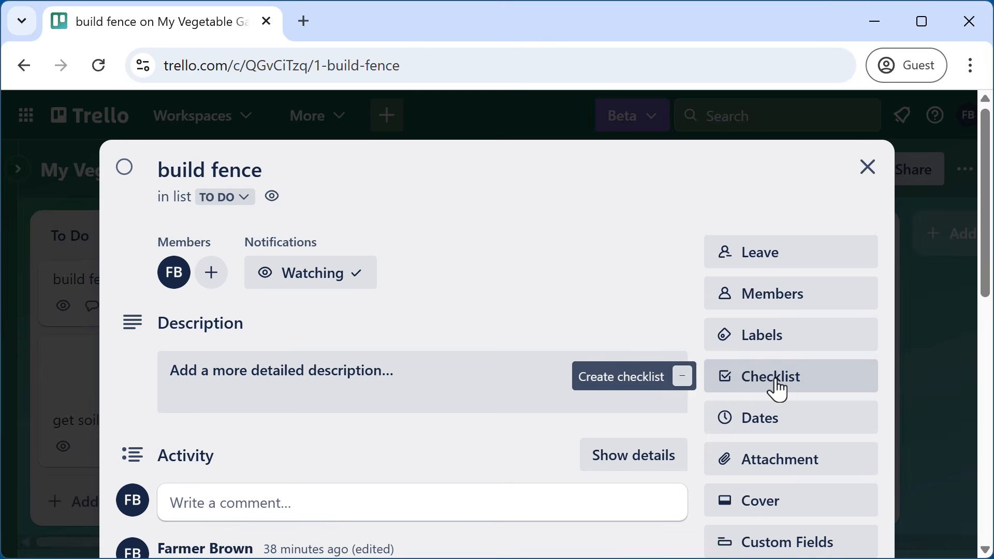
{"action": "left_click", "coordinate": [779, 392]}
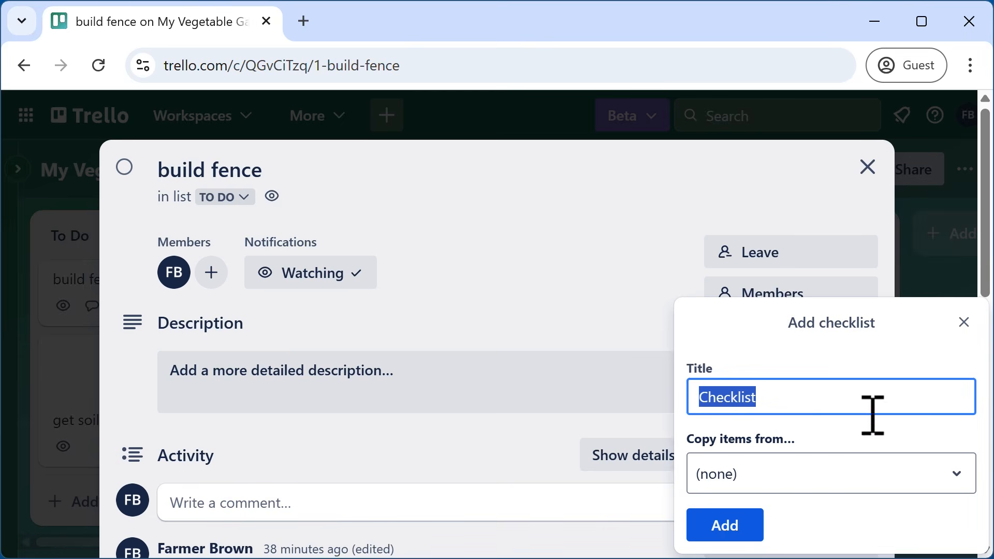
{"action": "left_click", "coordinate": [727, 526]}
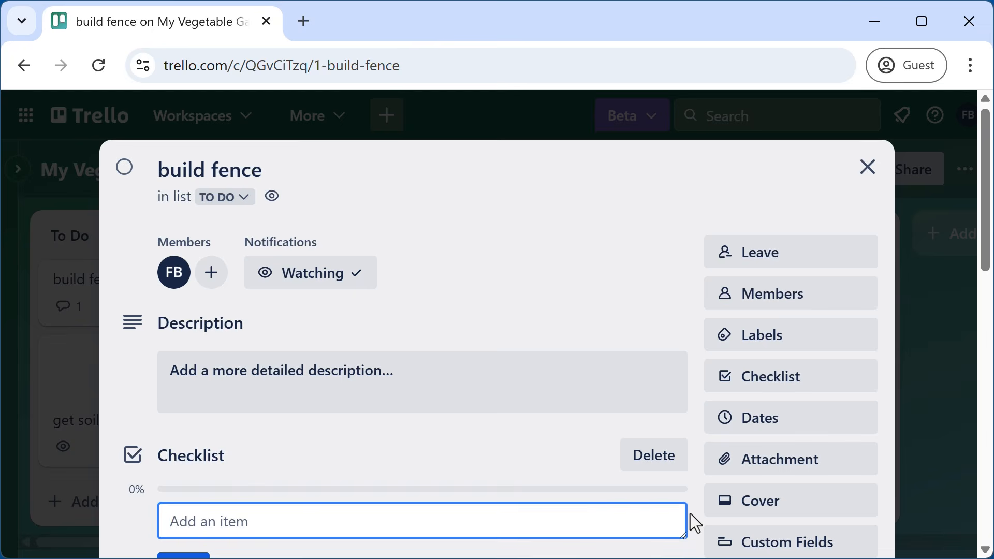
{"action": "key", "text": "ctrl+v"}
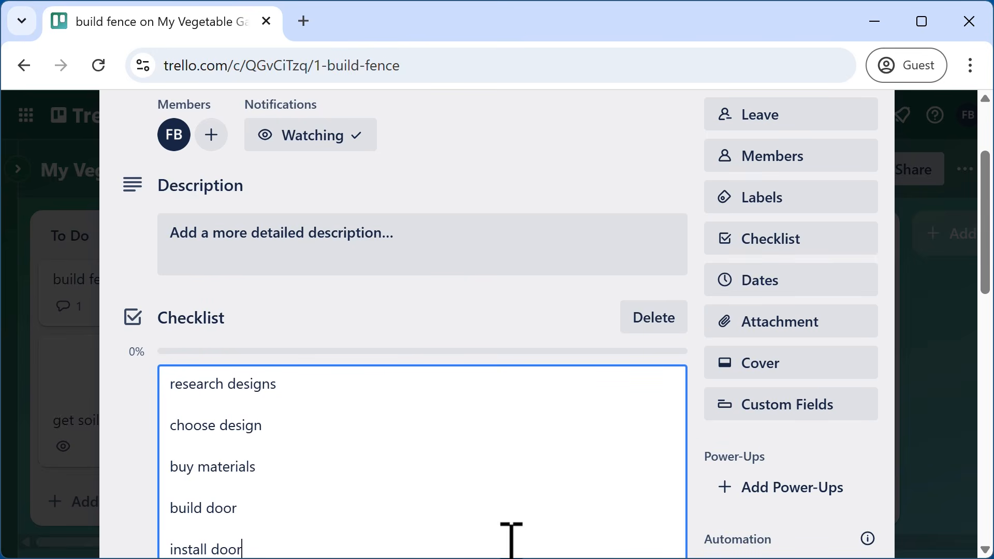
{"action": "scroll", "coordinate": [392, 346], "scroll_direction": "down", "scroll_amount": 4}
{"action": "left_click", "coordinate": [185, 394]}
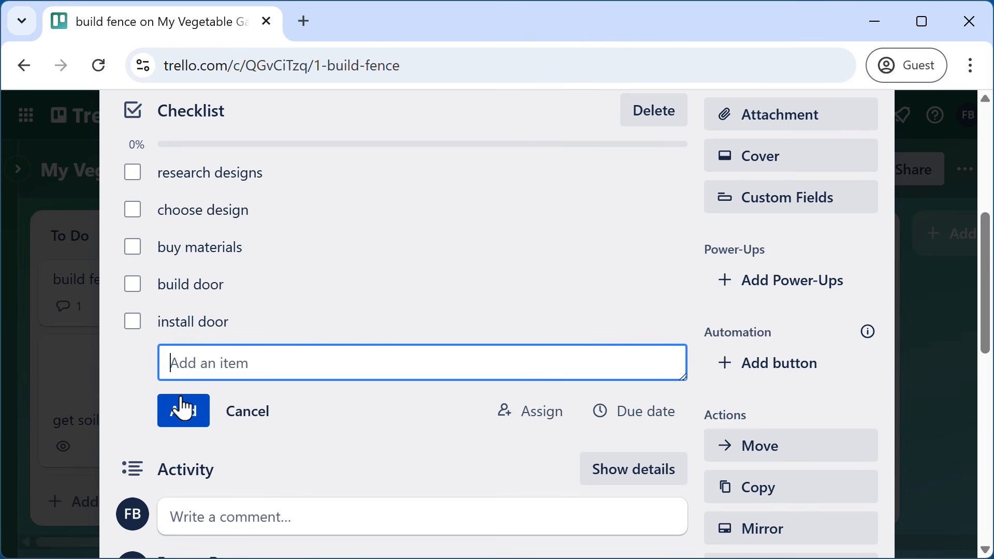
- Delete the pasted checklist and add a new one copied from build garden door's Checklist
{"action": "left_click", "coordinate": [662, 125]}
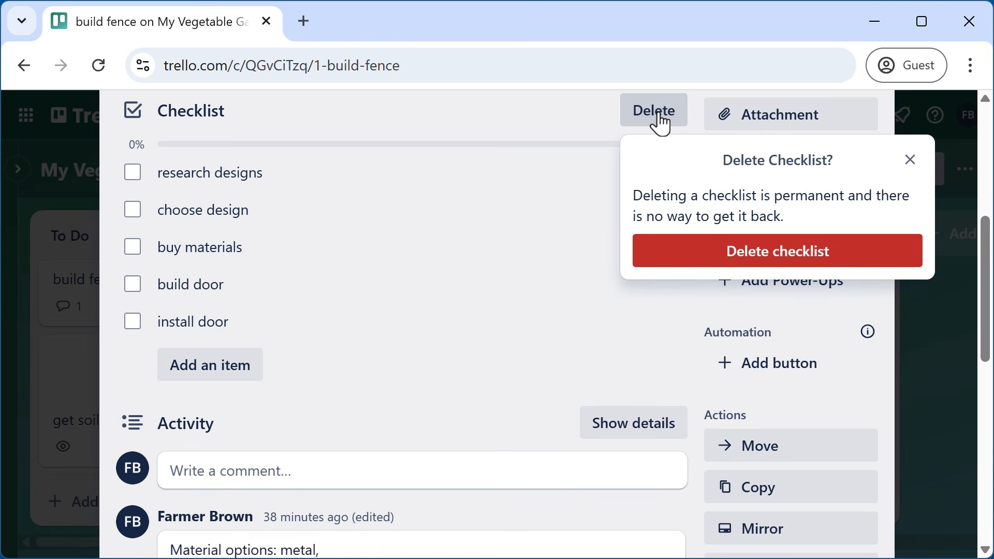
{"action": "left_click", "coordinate": [717, 251]}
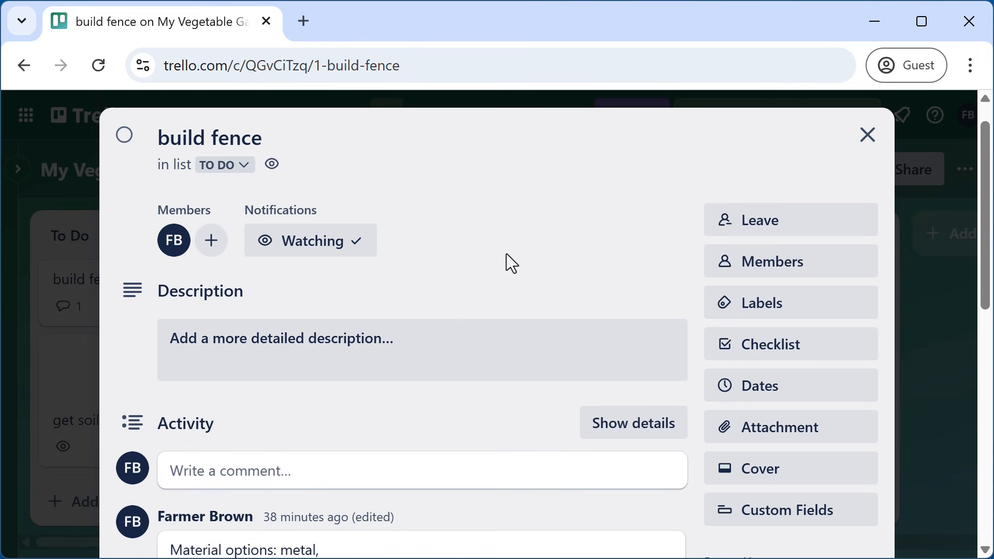
{"action": "left_click", "coordinate": [773, 352]}
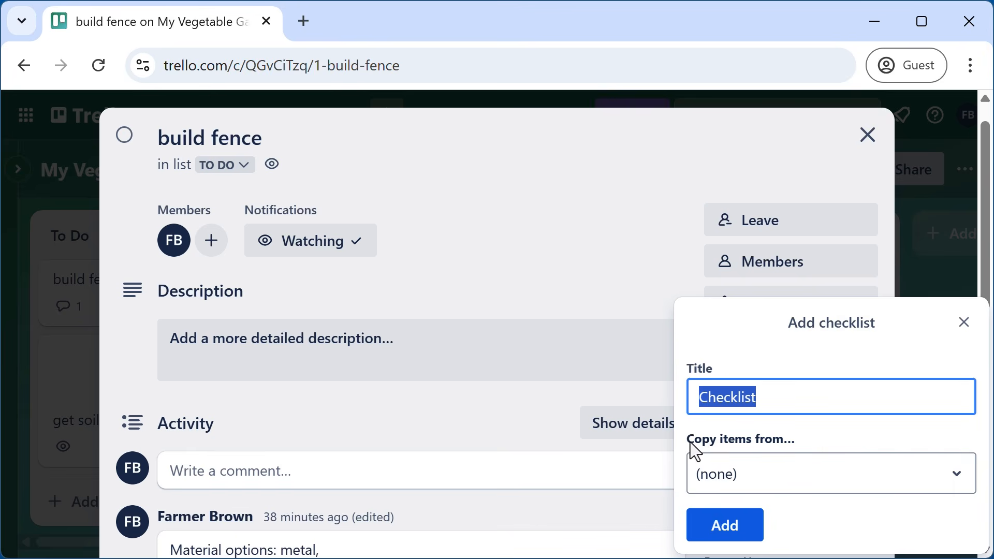
{"action": "left_click", "coordinate": [791, 486]}
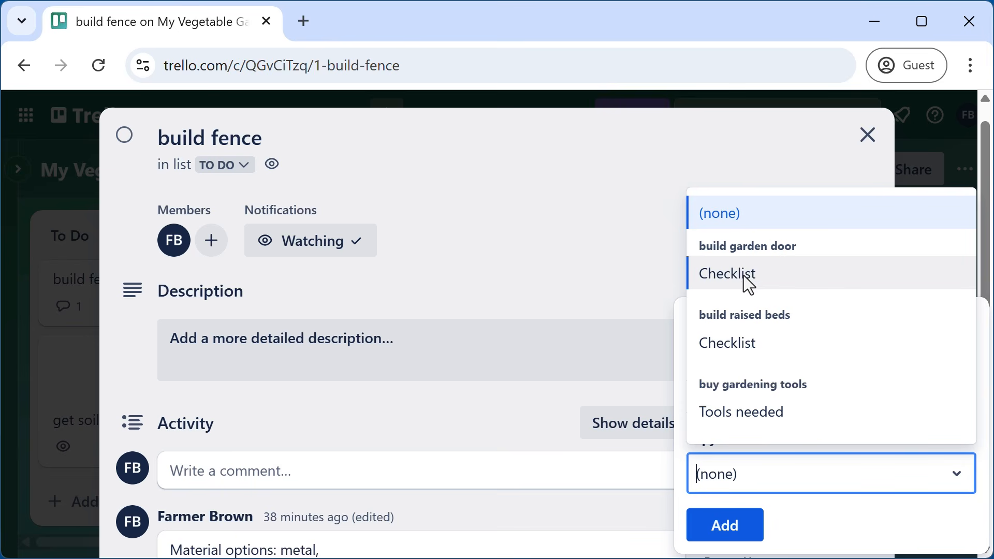
{"action": "left_click", "coordinate": [745, 275]}
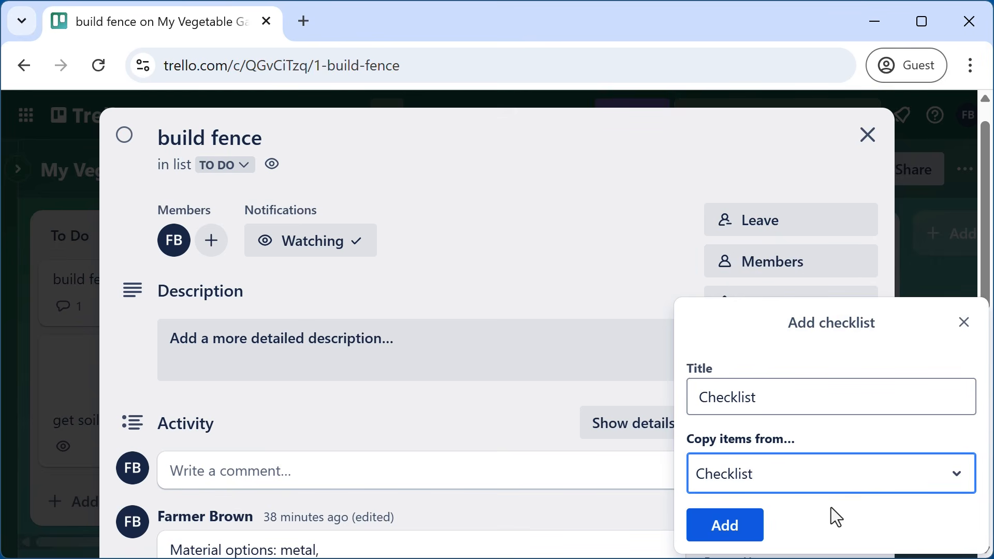
{"action": "left_click", "coordinate": [730, 531]}
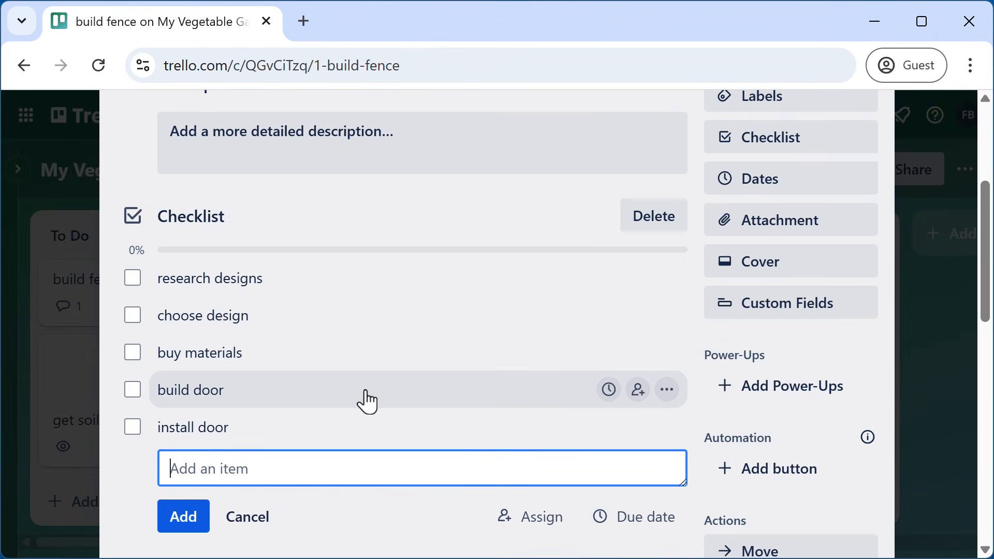
- Change 'build door' to 'build fence' in the checklist, then close the card
{"action": "left_click", "coordinate": [668, 390]}
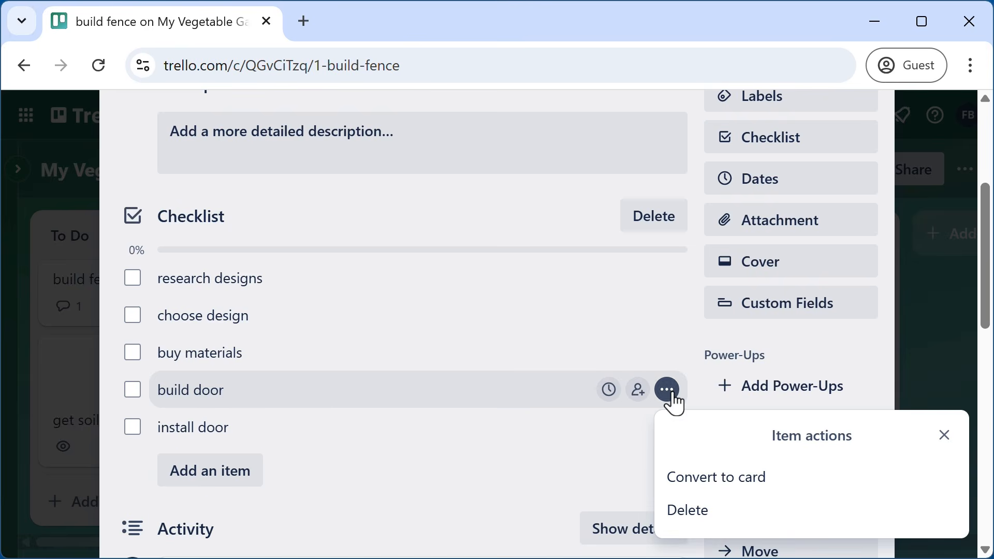
{"action": "left_click", "coordinate": [235, 399]}
{"action": "left_click_drag", "start_coordinate": [210, 403], "coordinate": [343, 412]}
{"action": "type", "text": "fence"}
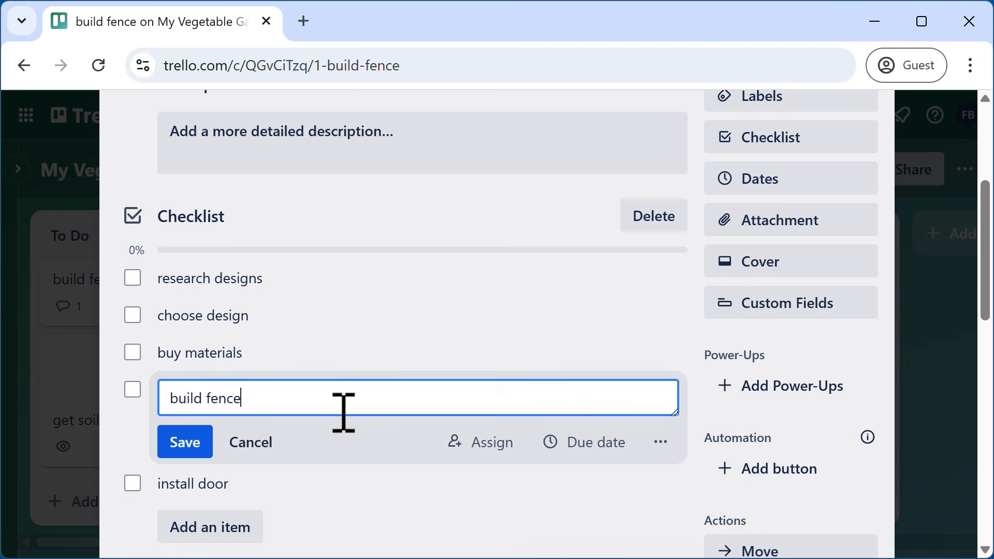
{"action": "left_click", "coordinate": [201, 452]}
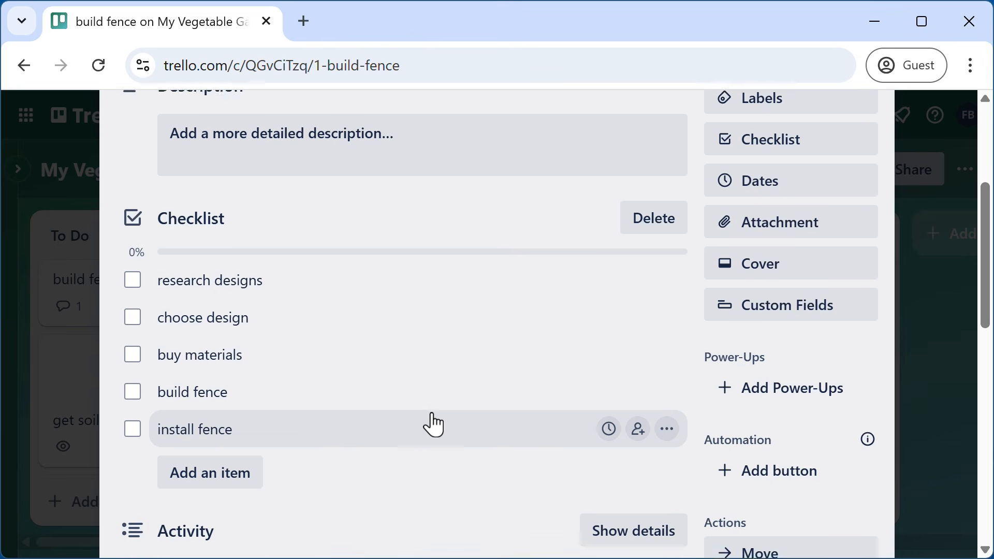
{"action": "scroll", "coordinate": [435, 425], "scroll_direction": "up", "scroll_amount": 5}
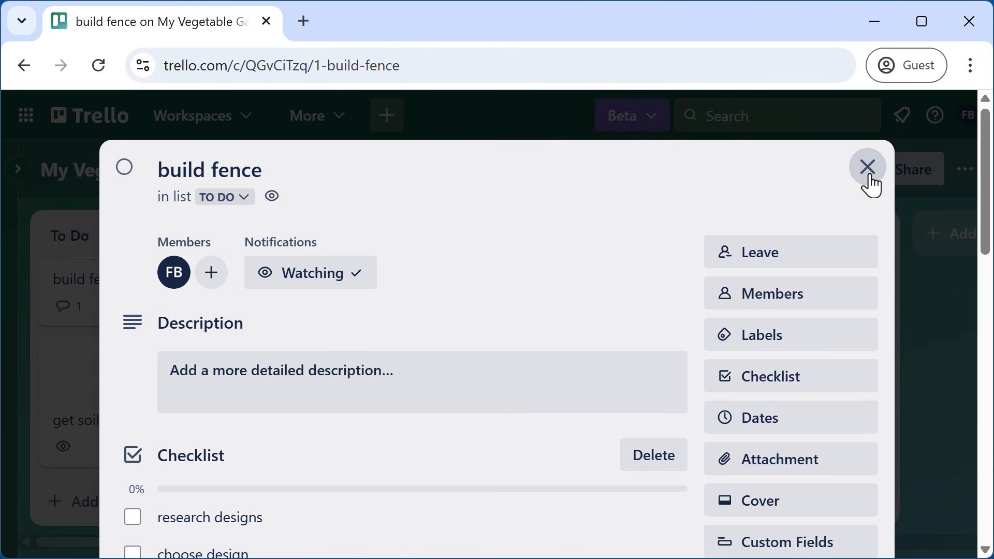
{"action": "left_click", "coordinate": [869, 168]}
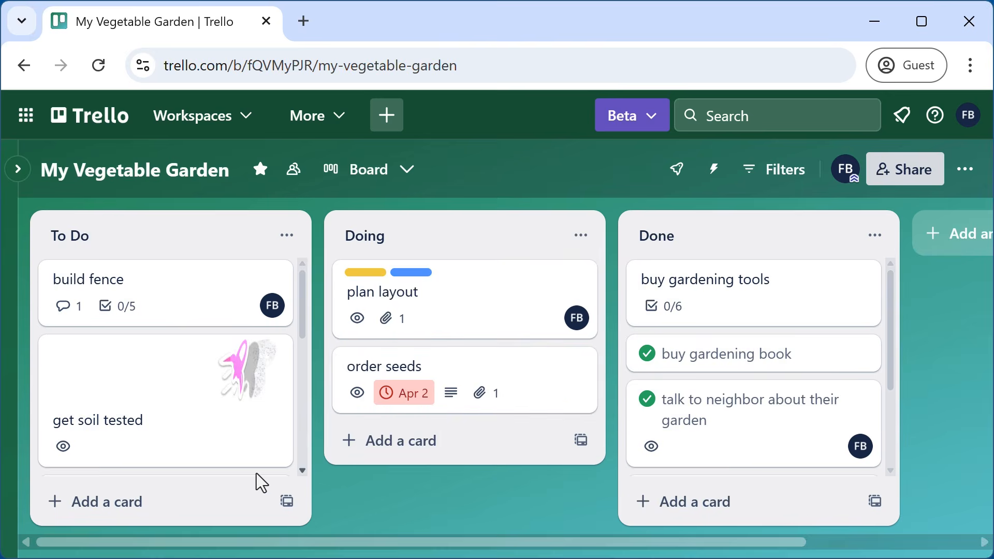
- Start copying the build garden door card, excluding its members, attachments and comments
{"action": "scroll", "coordinate": [228, 466], "scroll_direction": "down", "scroll_amount": 4}
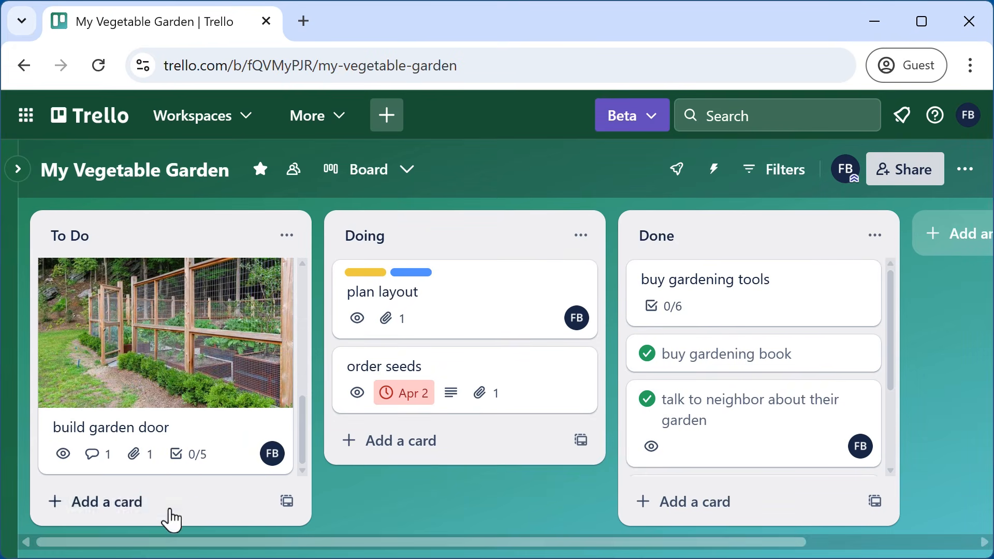
{"action": "left_click", "coordinate": [203, 433]}
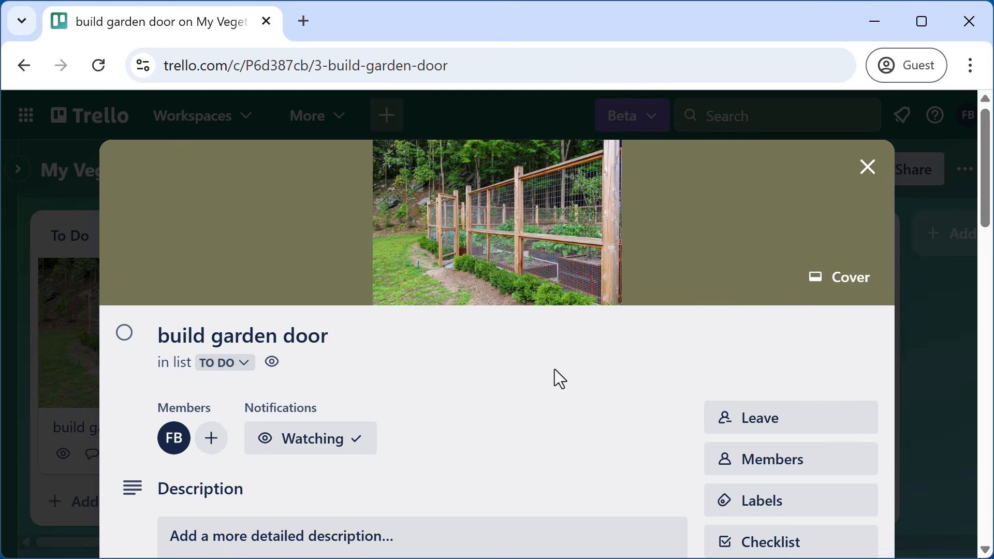
{"action": "scroll", "coordinate": [554, 369], "scroll_direction": "down", "scroll_amount": 10}
{"action": "scroll", "coordinate": [765, 266], "scroll_direction": "up", "scroll_amount": 4}
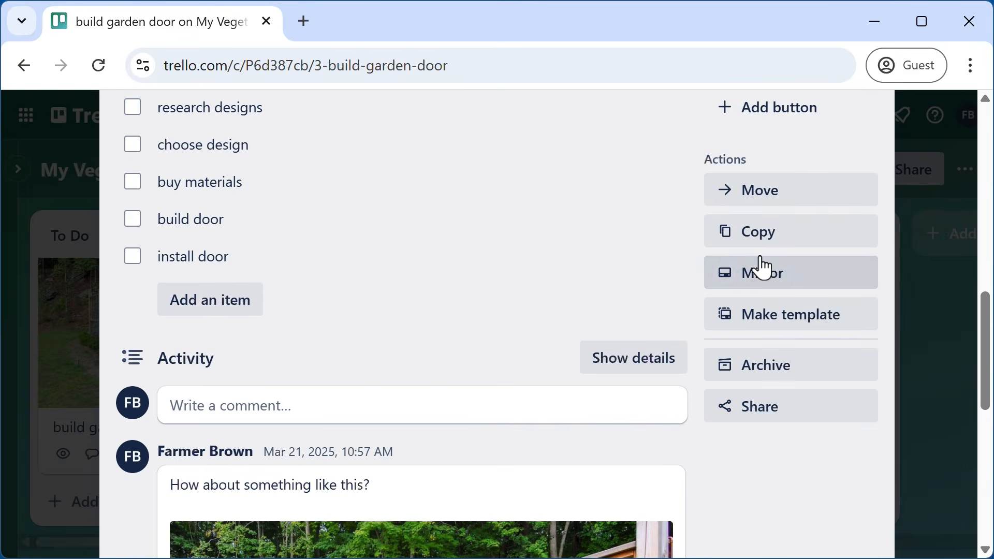
{"action": "left_click", "coordinate": [754, 238]}
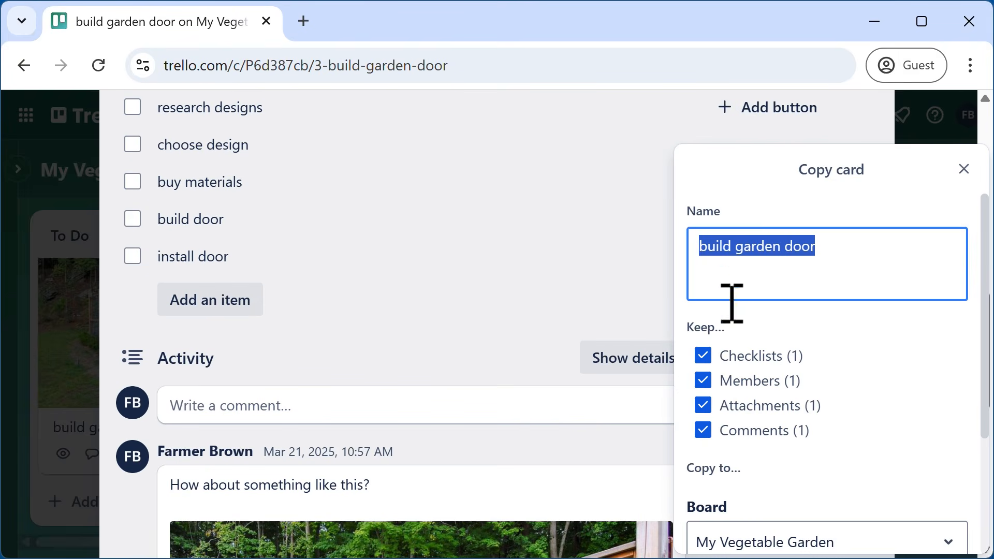
{"action": "left_click", "coordinate": [705, 383]}
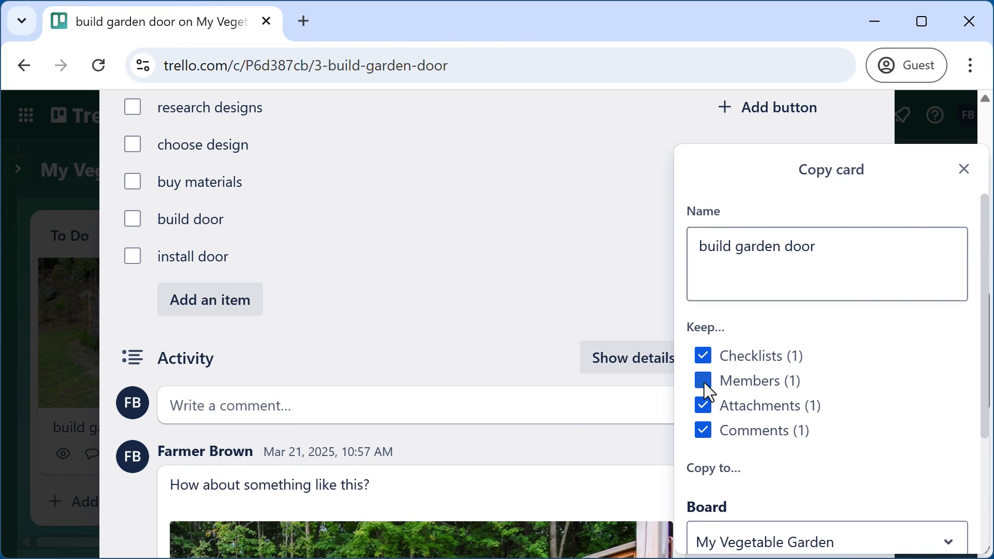
{"action": "left_click", "coordinate": [705, 407]}
{"action": "left_click", "coordinate": [705, 431]}
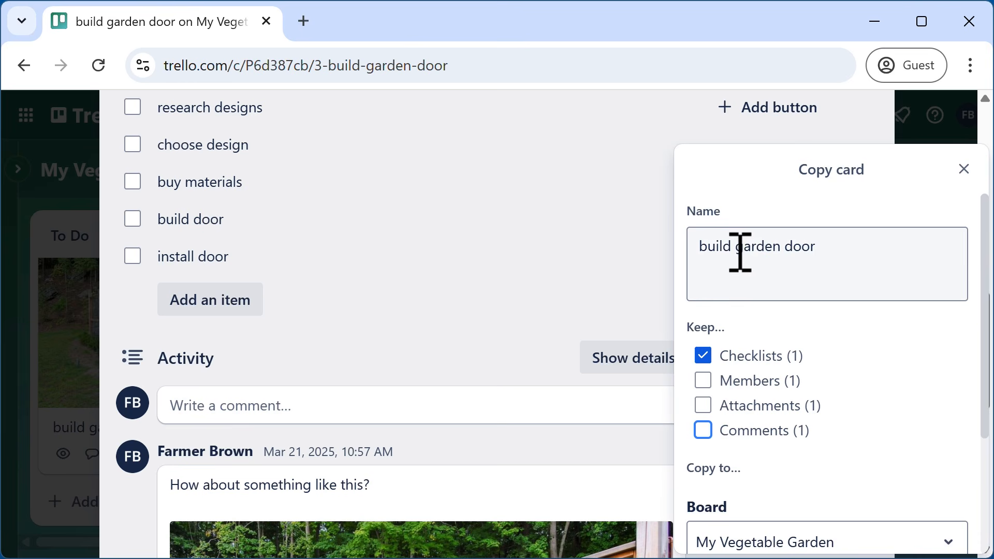
- Name the copy 'build trellis', create it, and close the card
{"action": "left_click_drag", "start_coordinate": [740, 252], "coordinate": [917, 250]}
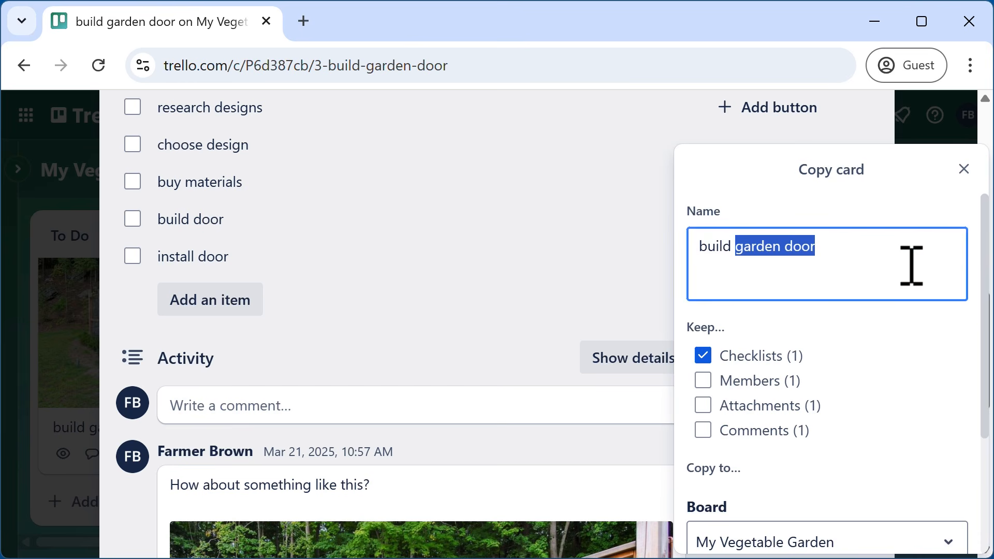
{"action": "type", "text": "trellis"}
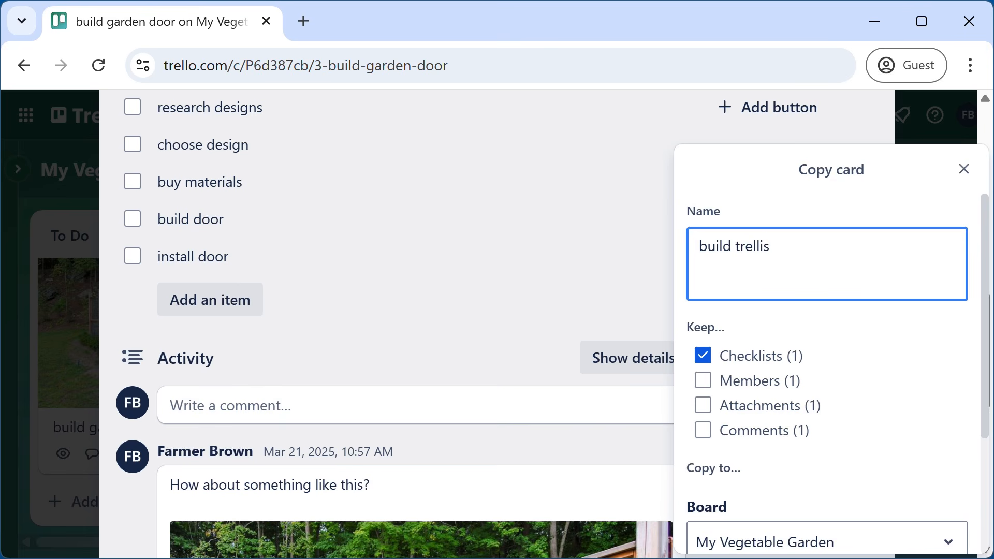
{"action": "left_click_drag", "start_coordinate": [978, 304], "coordinate": [801, 523]}
{"action": "left_click", "coordinate": [774, 524]}
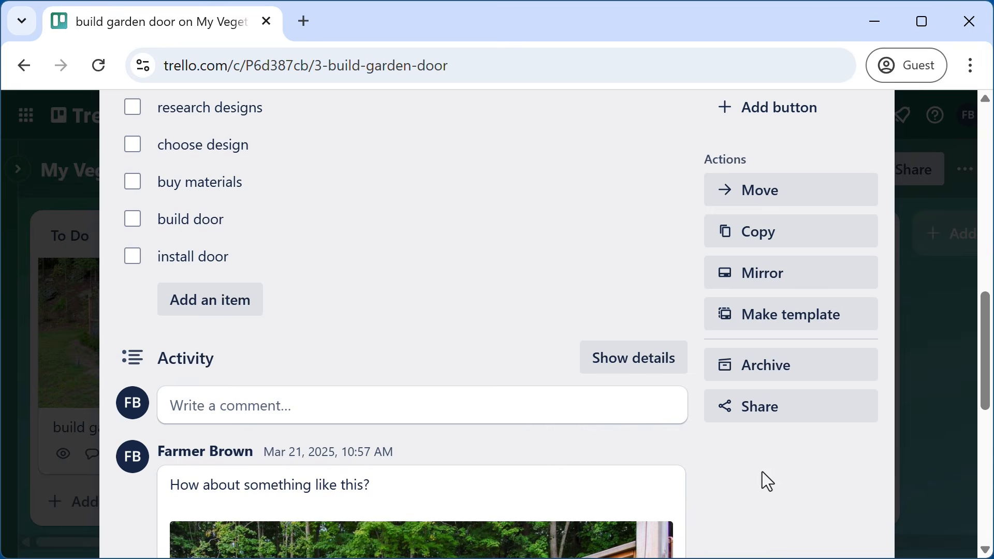
{"action": "scroll", "coordinate": [657, 350], "scroll_direction": "up", "scroll_amount": 10}
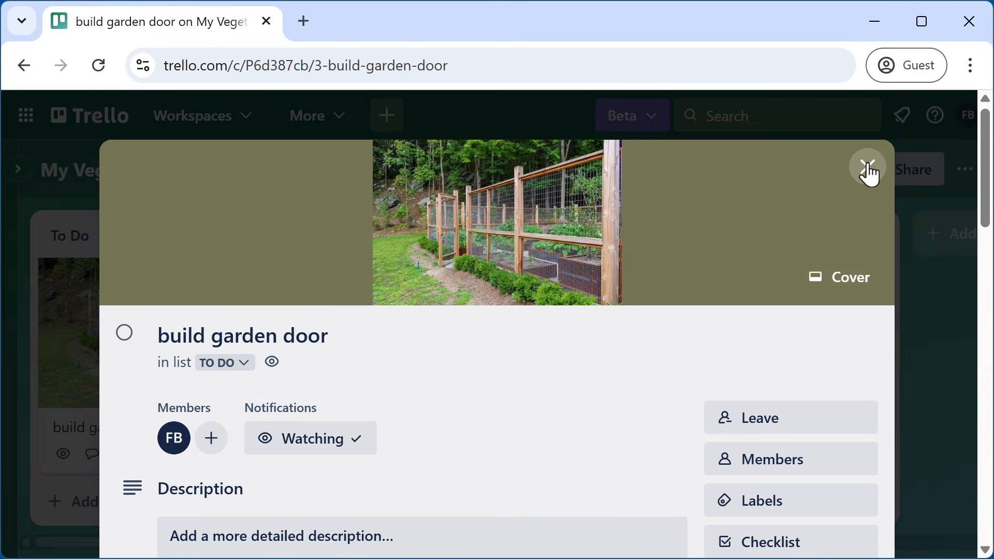
{"action": "left_click", "coordinate": [870, 166]}
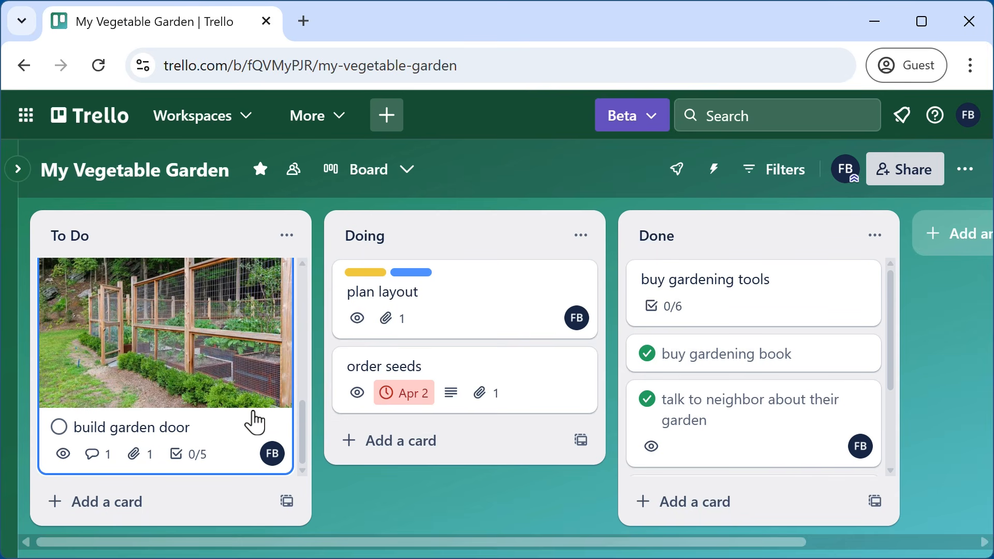
{"action": "scroll", "coordinate": [254, 421], "scroll_direction": "up", "scroll_amount": 4}
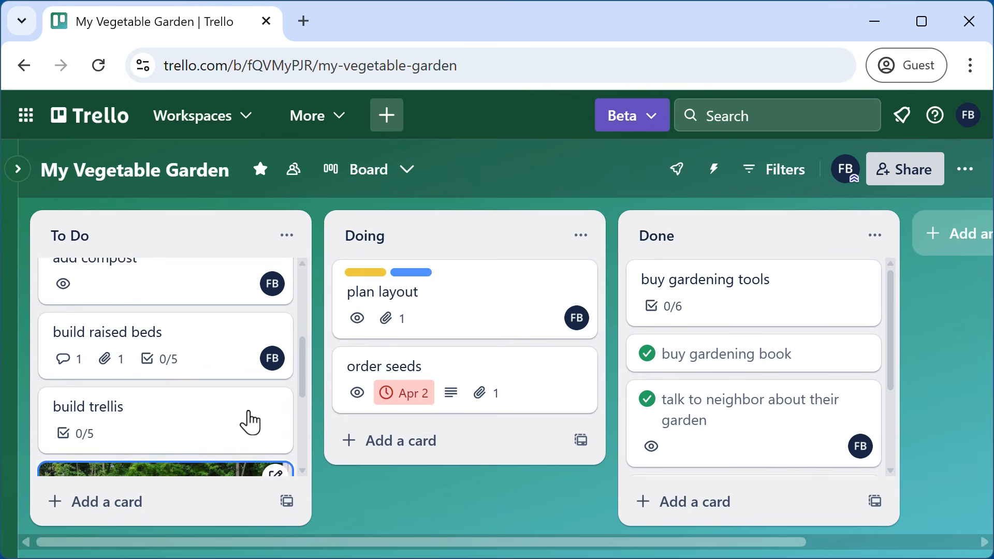
{"action": "left_click", "coordinate": [150, 420]}
{"action": "left_click", "coordinate": [311, 372]}
{"action": "scroll", "coordinate": [351, 395], "scroll_direction": "down", "scroll_amount": 5}
{"action": "scroll", "coordinate": [300, 309], "scroll_direction": "up", "scroll_amount": 1}
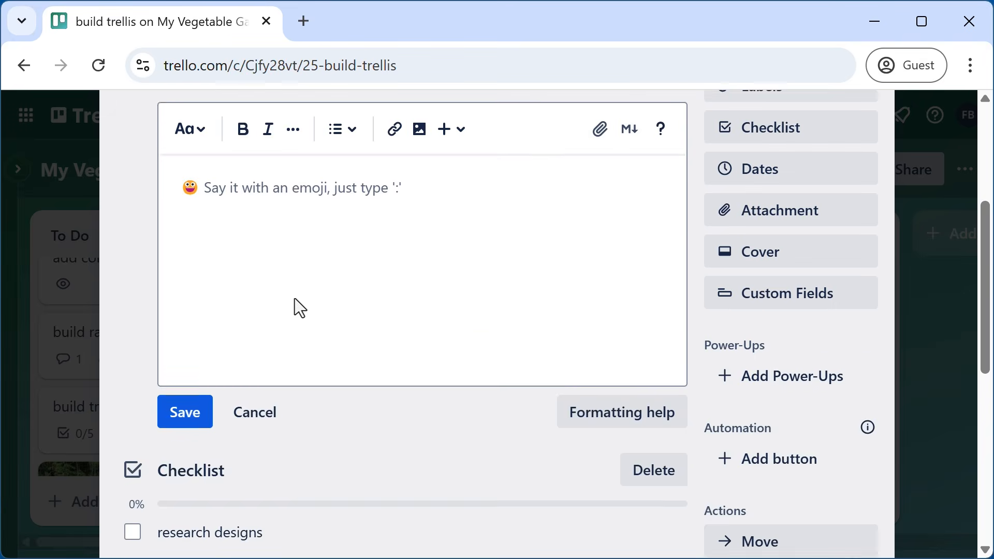
{"action": "scroll", "coordinate": [294, 319], "scroll_direction": "up", "scroll_amount": 2}
{"action": "scroll", "coordinate": [288, 331], "scroll_direction": "down", "scroll_amount": 6}
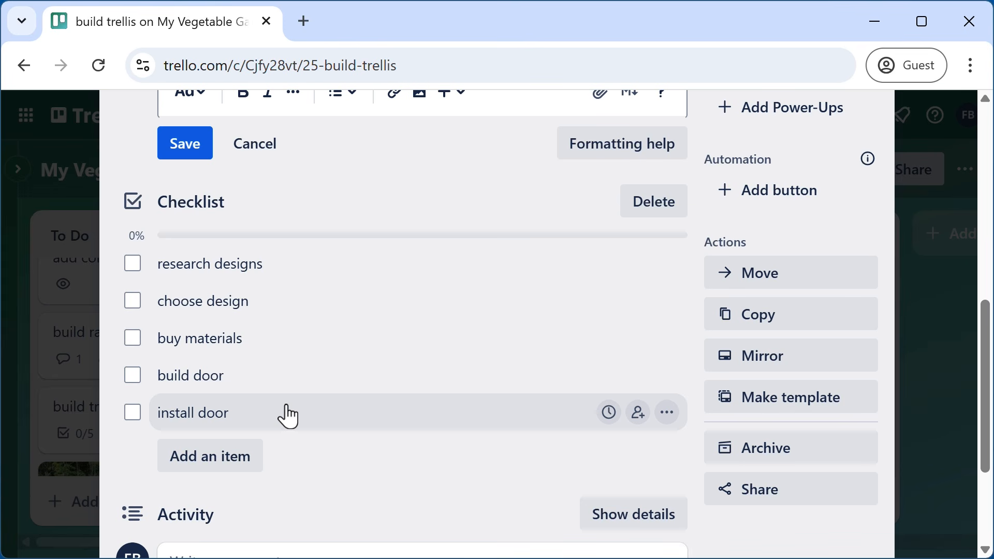
{"action": "scroll", "coordinate": [289, 416], "scroll_direction": "up", "scroll_amount": 5}
{"action": "key", "text": "Escape"}
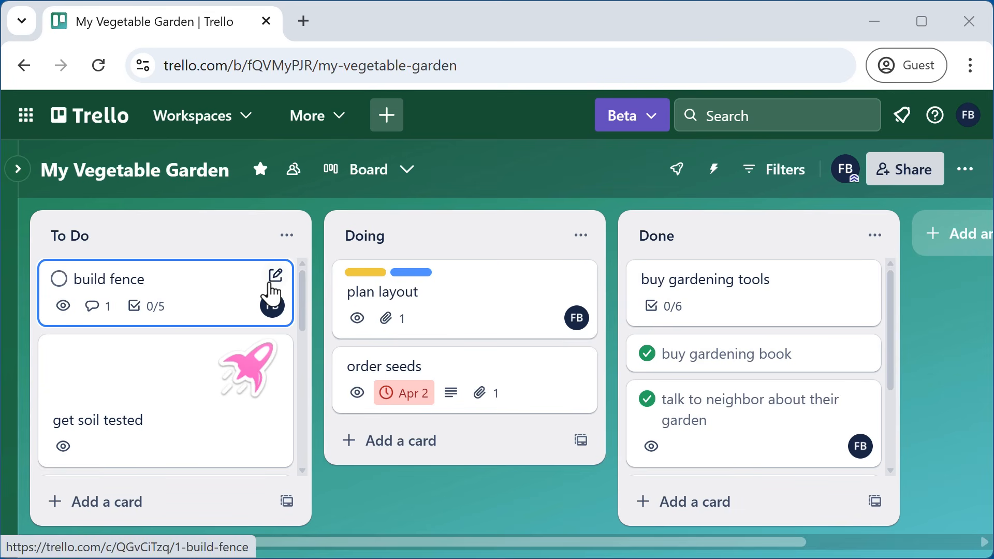
- Review the build fence card's details, then close it
{"action": "left_click", "coordinate": [275, 278]}
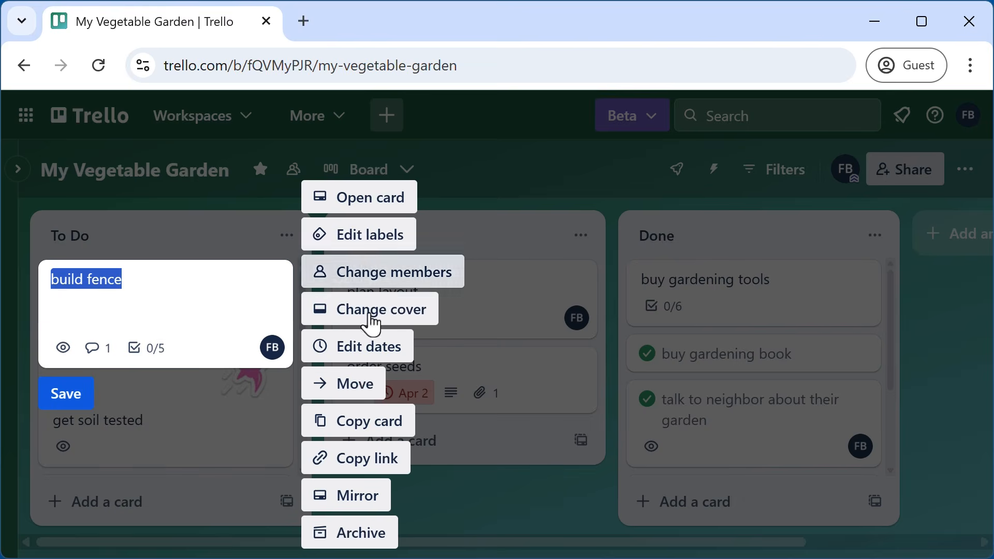
{"action": "left_click", "coordinate": [471, 489]}
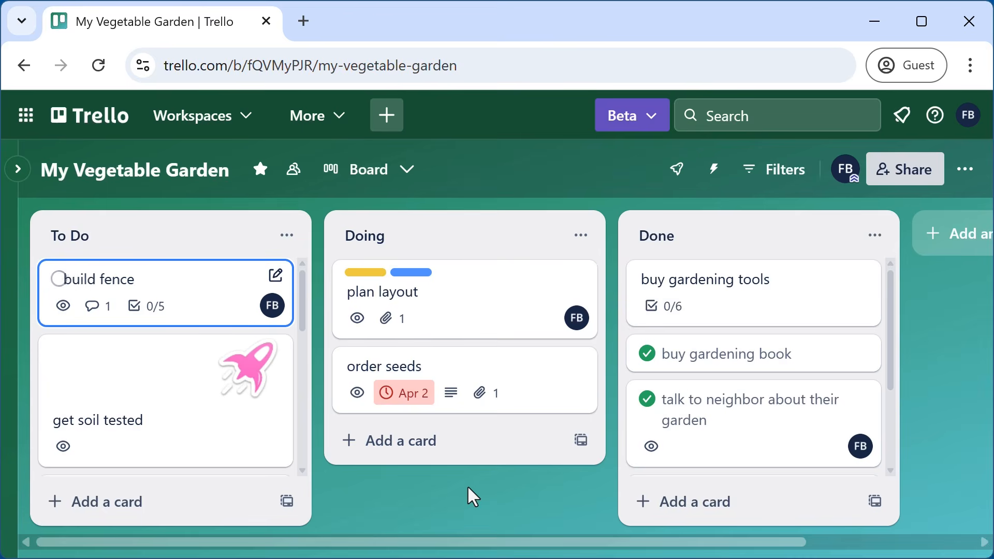
{"action": "left_click", "coordinate": [185, 282]}
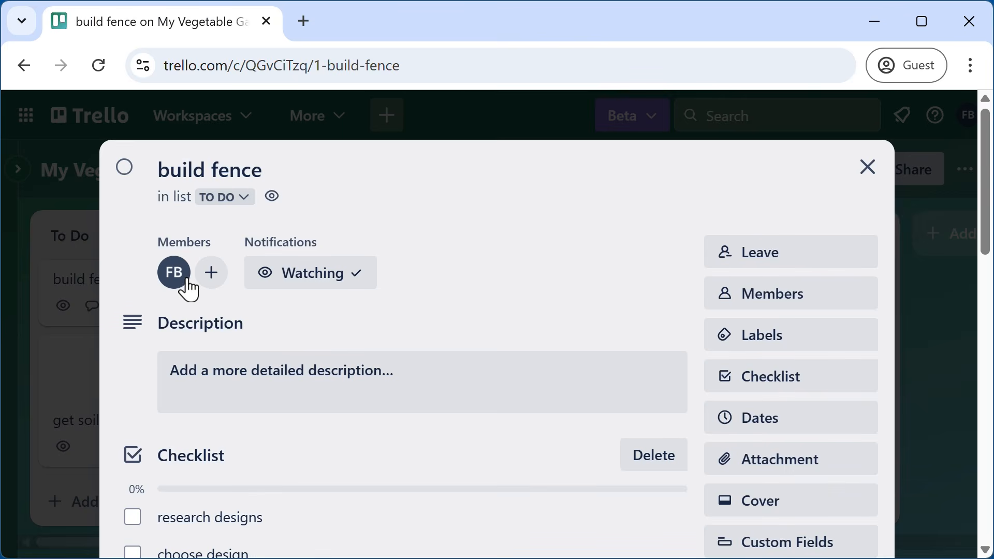
{"action": "scroll", "coordinate": [491, 279], "scroll_direction": "down", "scroll_amount": 6}
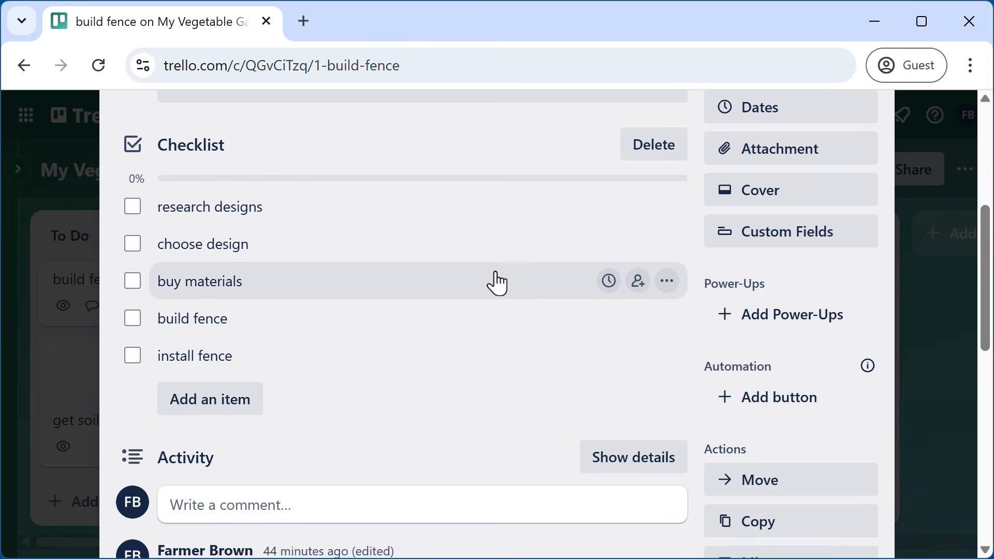
{"action": "scroll", "coordinate": [631, 289], "scroll_direction": "down", "scroll_amount": 5}
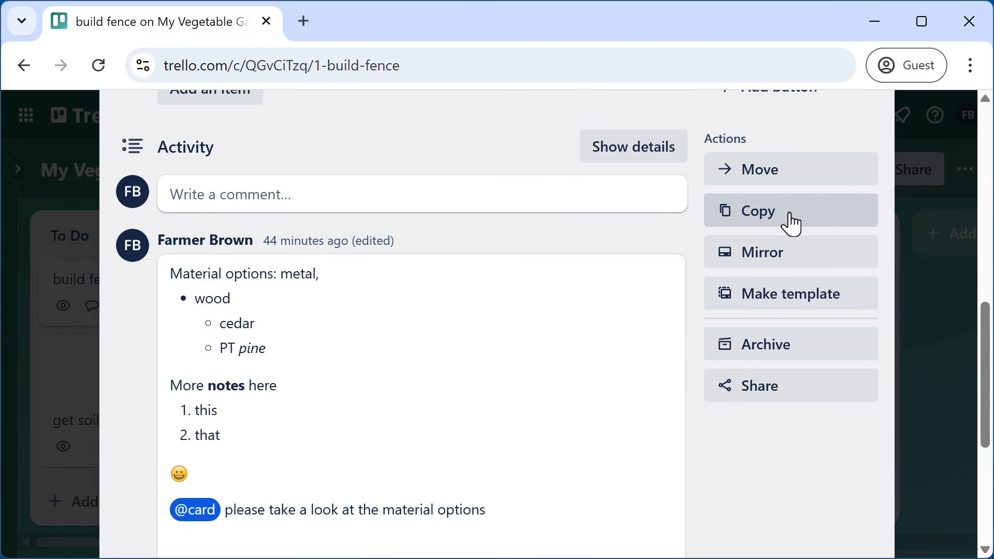
{"action": "scroll", "coordinate": [637, 344], "scroll_direction": "up", "scroll_amount": 10}
{"action": "left_click", "coordinate": [862, 172]}
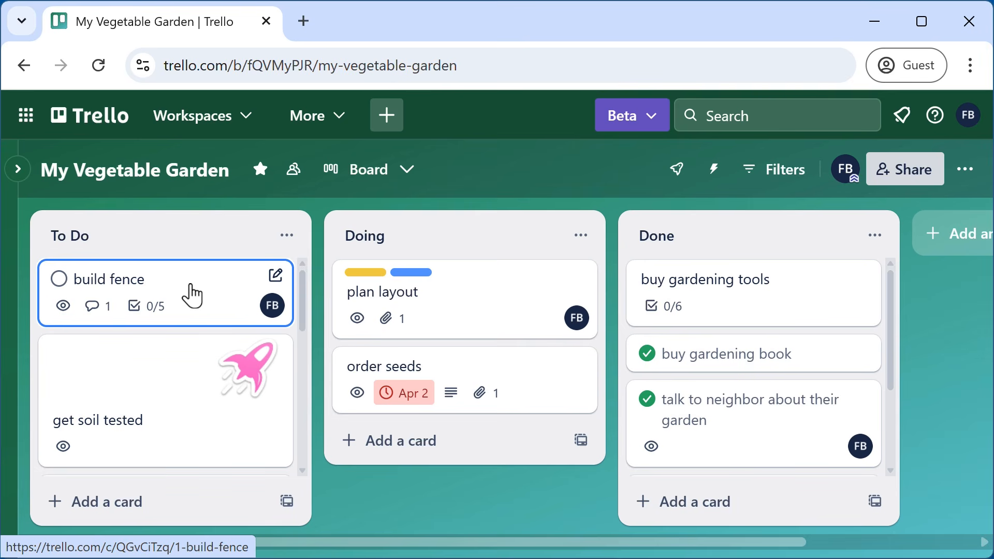
- Copy the build fence card with Ctrl+C and paste it at the end of To Do
{"action": "key", "text": "ctrl+c"}
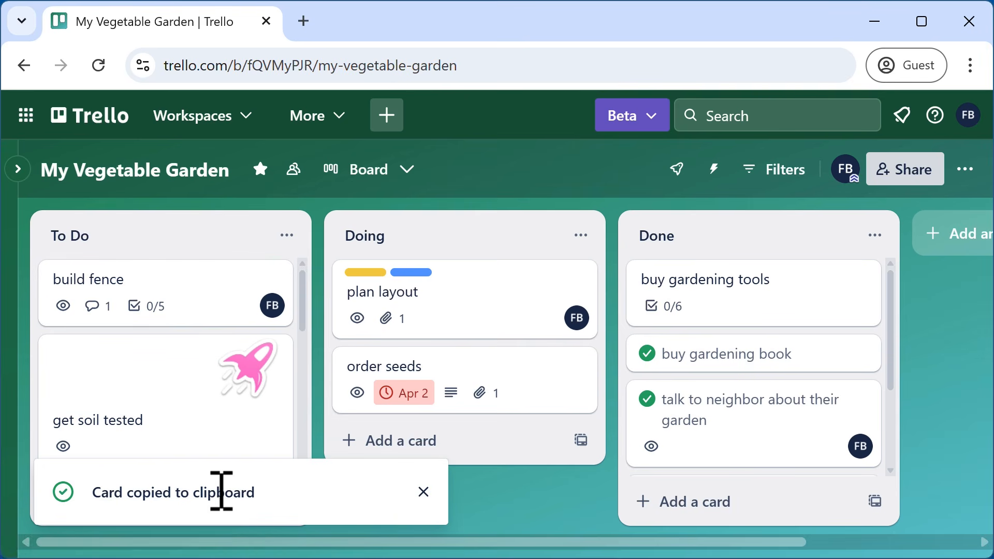
{"action": "left_click", "coordinate": [425, 496]}
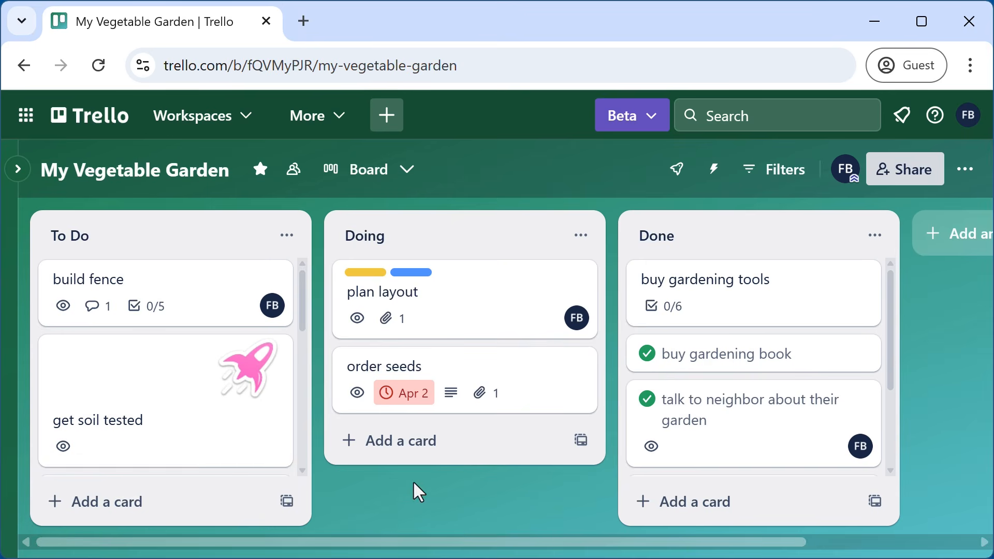
{"action": "scroll", "coordinate": [196, 377], "scroll_direction": "down", "scroll_amount": 5}
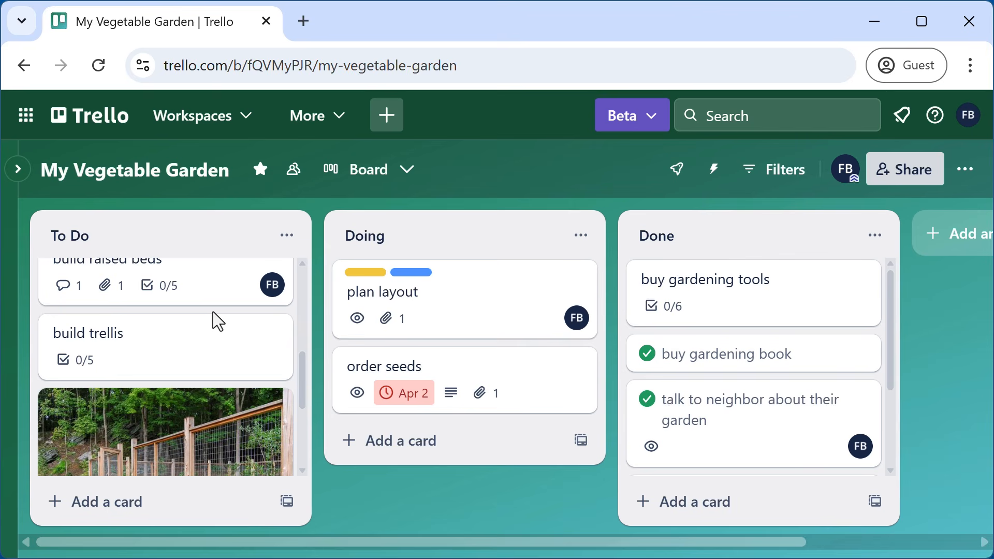
{"action": "left_click_drag", "start_coordinate": [306, 379], "coordinate": [310, 483]}
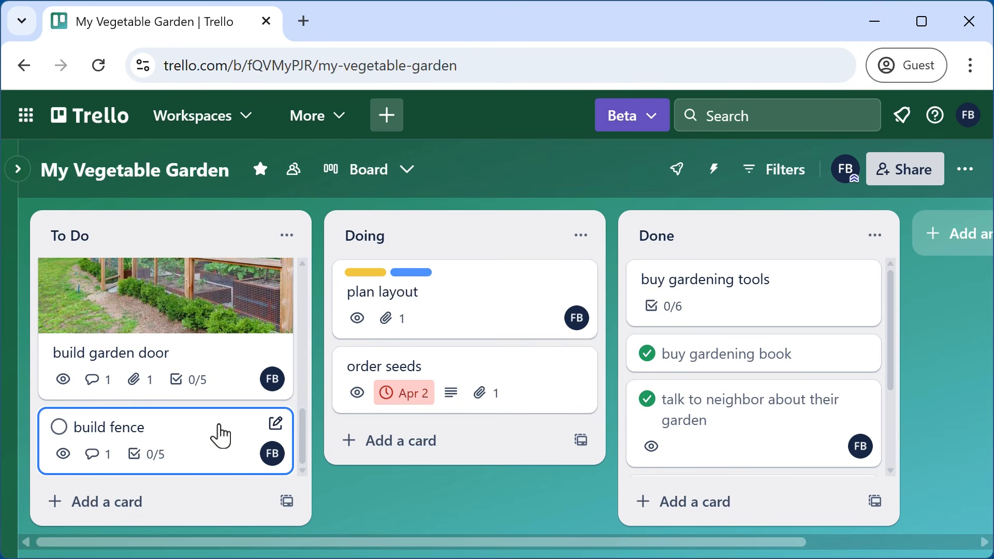
- Retitle the new build fence copy to 'build compost bin' and return to the board
{"action": "left_click", "coordinate": [207, 441]}
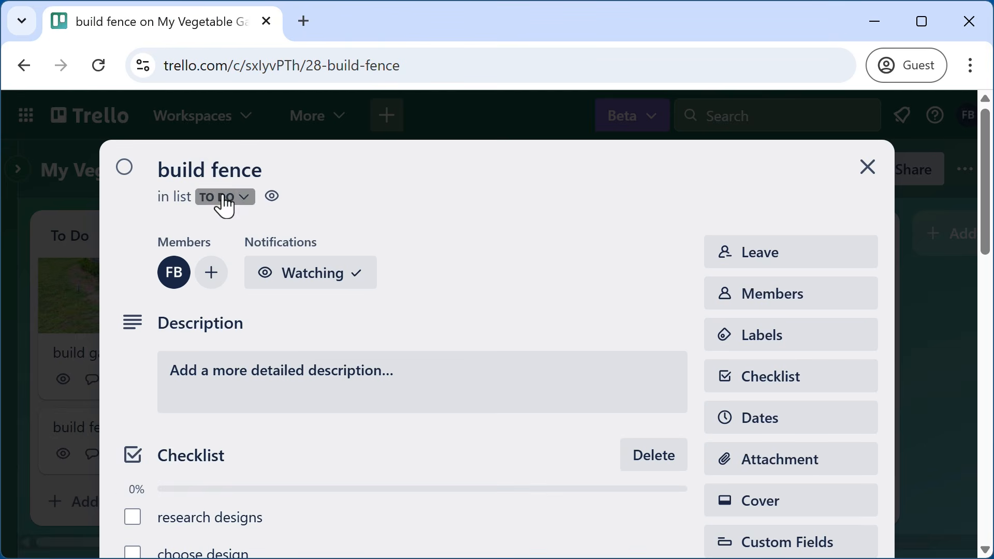
{"action": "left_click", "coordinate": [233, 168]}
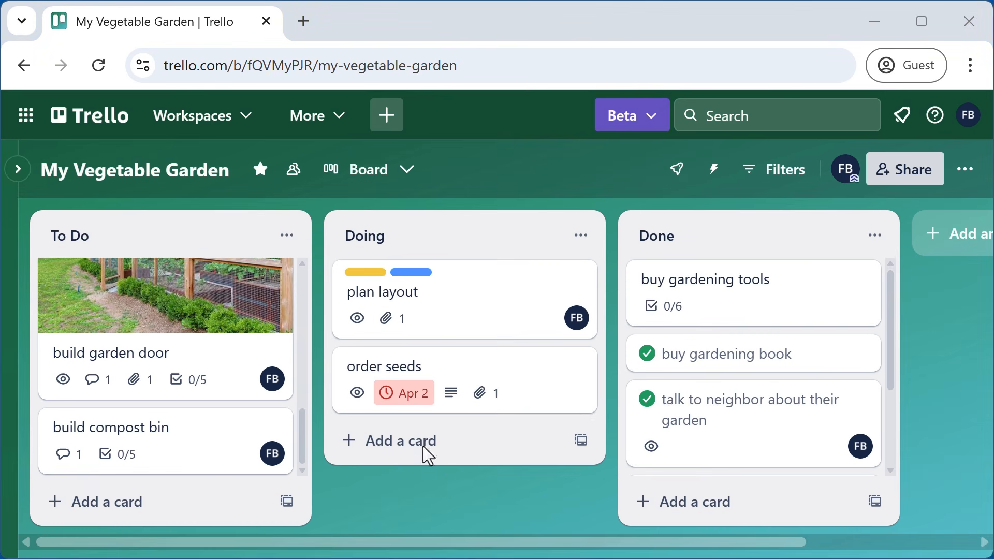
{"action": "left_click", "coordinate": [294, 66]}
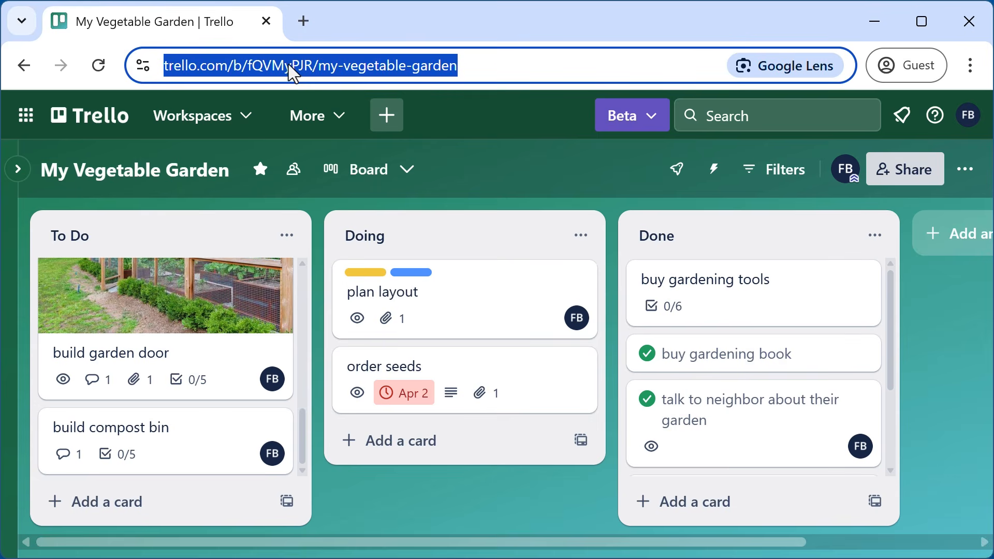
{"action": "left_click", "coordinate": [491, 507]}
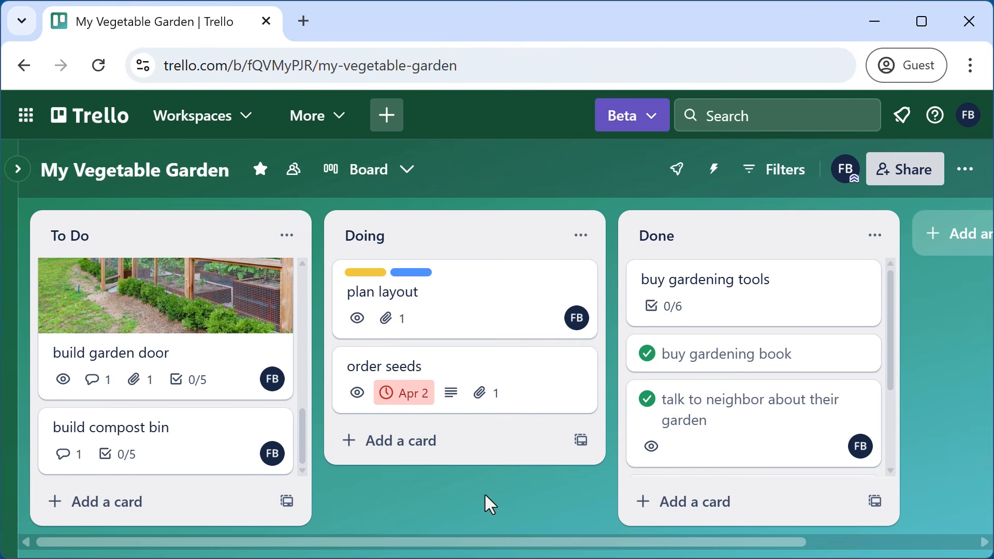
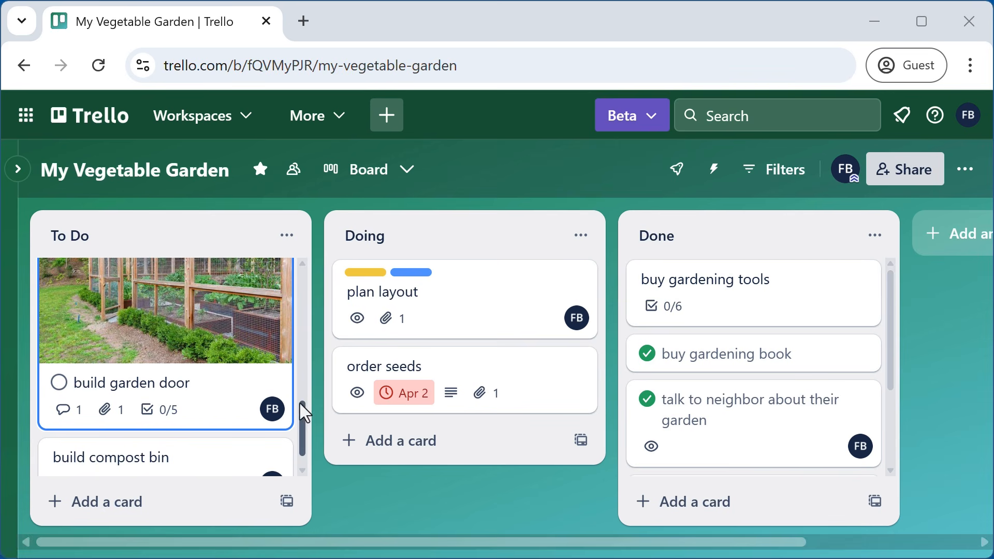
- Copy the build fence card's web address from its details, then return to the board
{"action": "scroll", "coordinate": [304, 418], "scroll_direction": "up", "scroll_amount": 2}
{"action": "scroll", "coordinate": [311, 363], "scroll_direction": "up", "scroll_amount": 5}
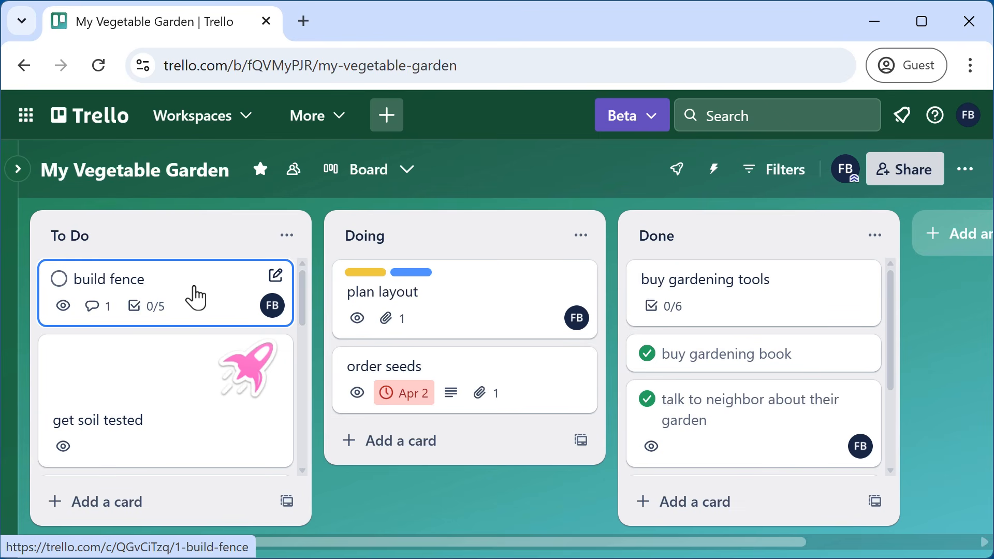
{"action": "left_click", "coordinate": [196, 296]}
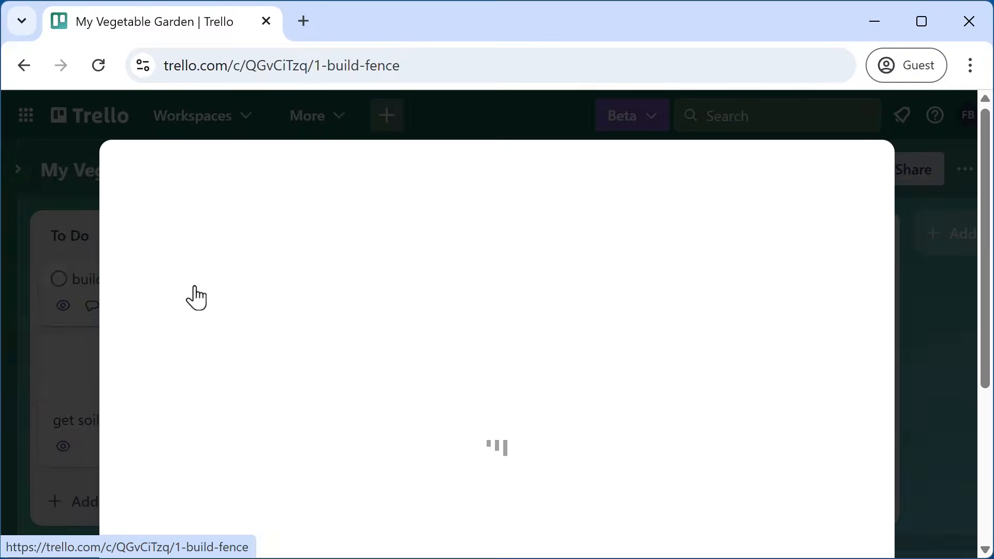
{"action": "left_click", "coordinate": [429, 64]}
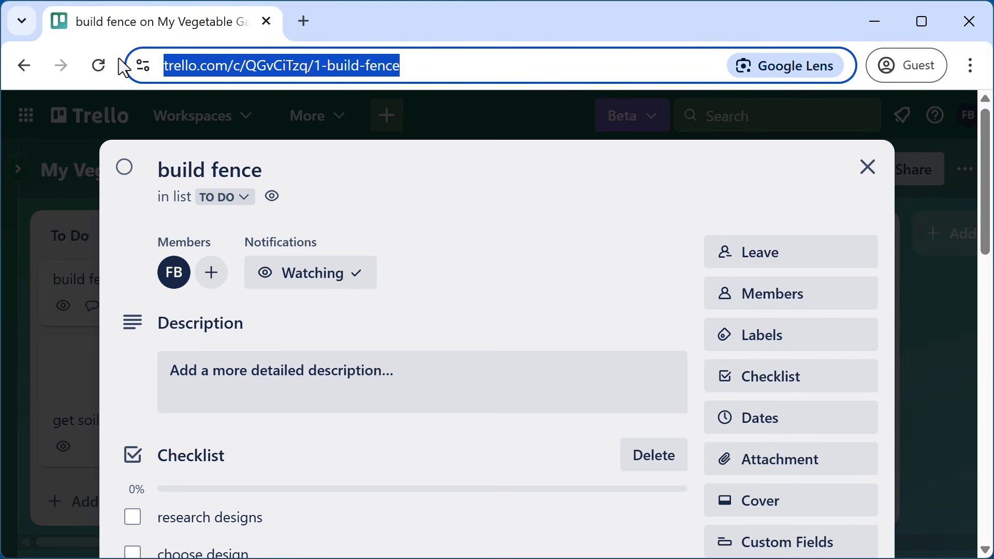
{"action": "left_click", "coordinate": [867, 168]}
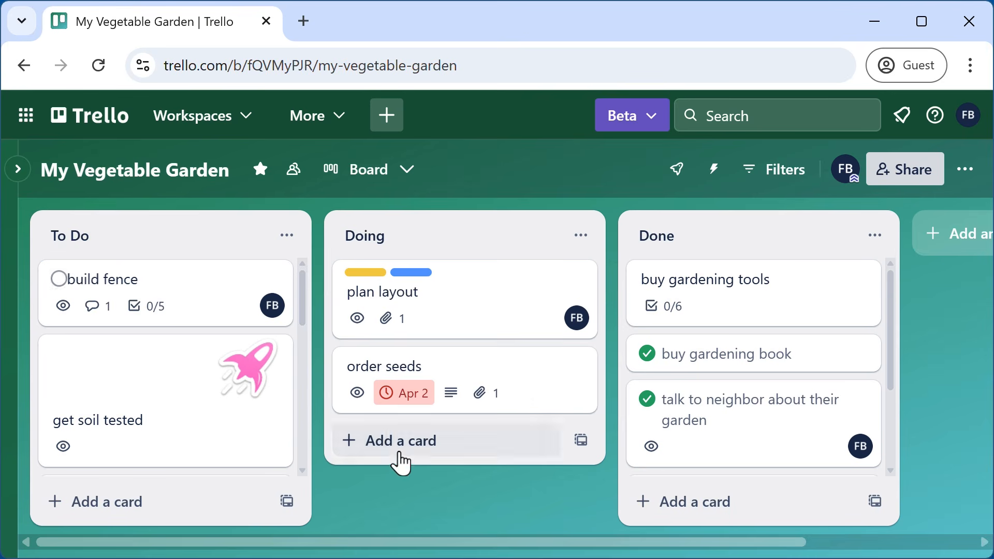
{"action": "left_click_drag", "start_coordinate": [308, 298], "coordinate": [295, 451]}
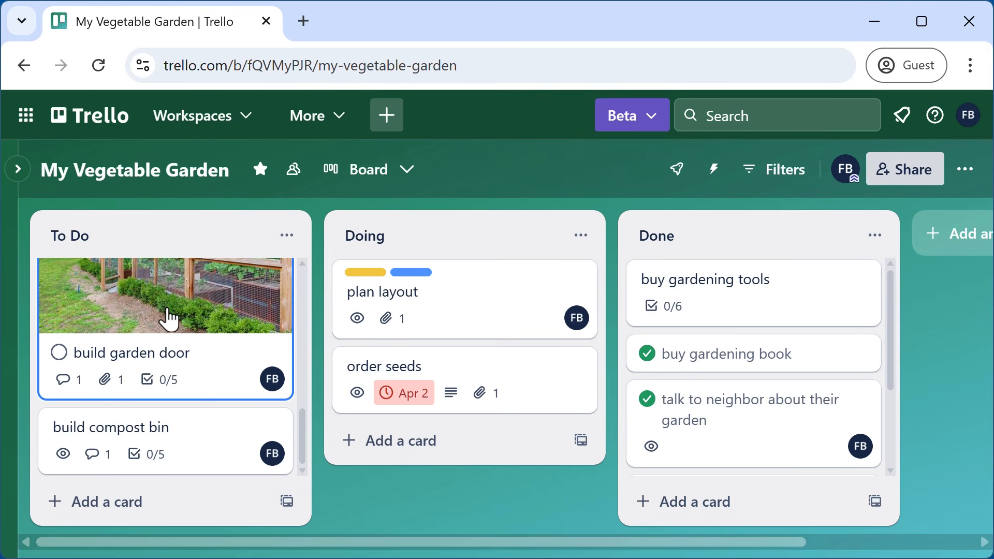
- Comment 'this is the card for build fence' on build garden door with the pasted card link
{"action": "left_click", "coordinate": [168, 318]}
{"action": "scroll", "coordinate": [506, 435], "scroll_direction": "down", "scroll_amount": 8}
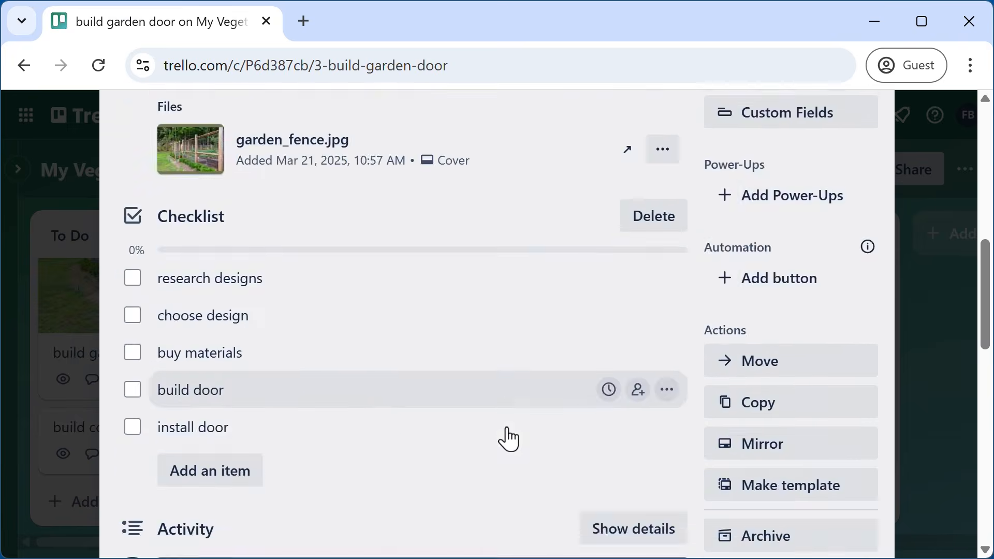
{"action": "scroll", "coordinate": [507, 438], "scroll_direction": "down", "scroll_amount": 7}
{"action": "scroll", "coordinate": [428, 393], "scroll_direction": "down", "scroll_amount": 8}
{"action": "scroll", "coordinate": [419, 401], "scroll_direction": "up", "scroll_amount": 5}
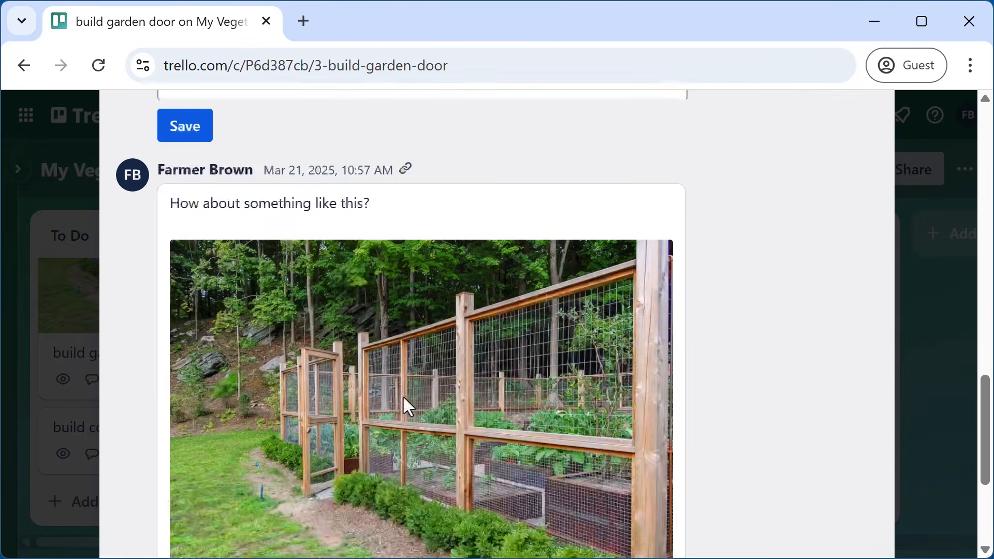
{"action": "scroll", "coordinate": [409, 407], "scroll_direction": "up", "scroll_amount": 3}
{"action": "left_click", "coordinate": [326, 265]}
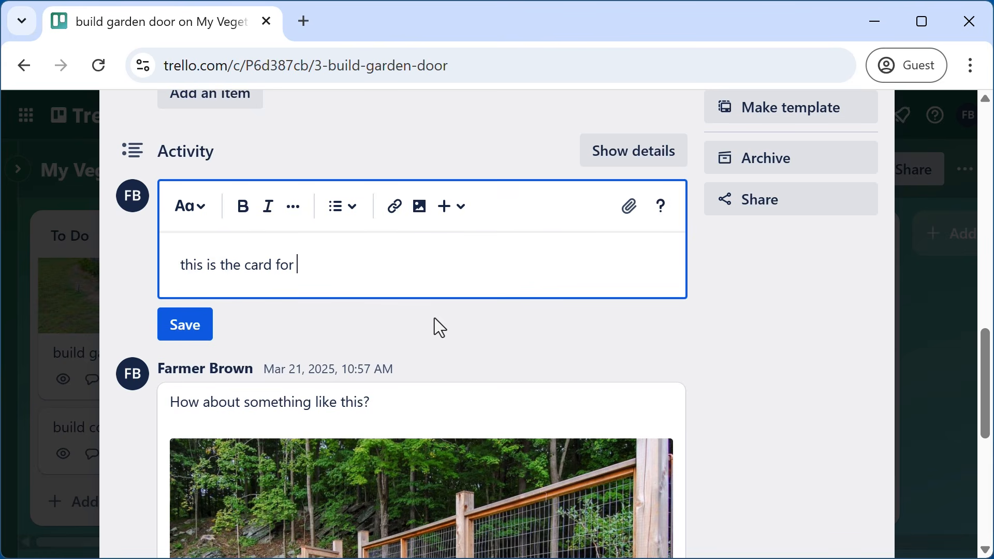
{"action": "type", "text": "build fence"}
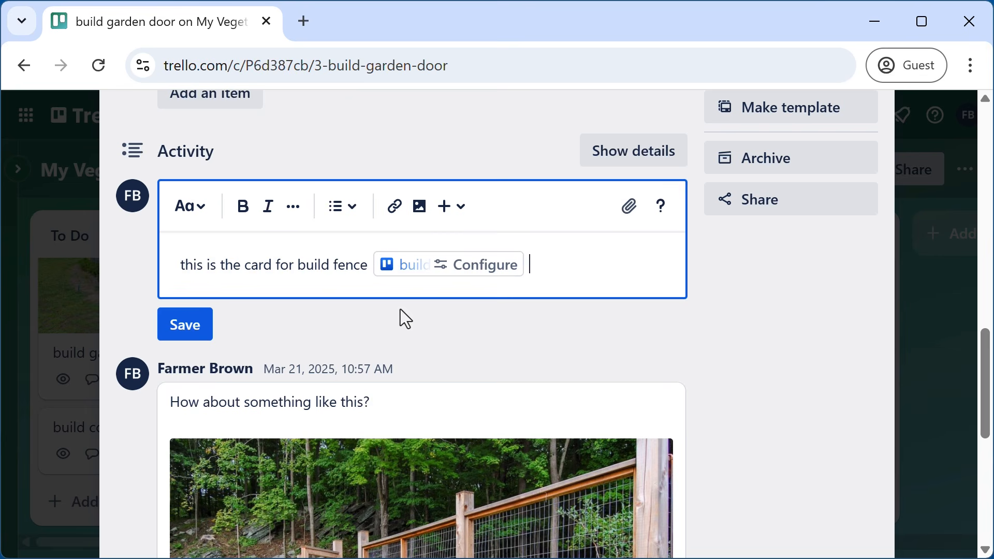
{"action": "left_click", "coordinate": [186, 328]}
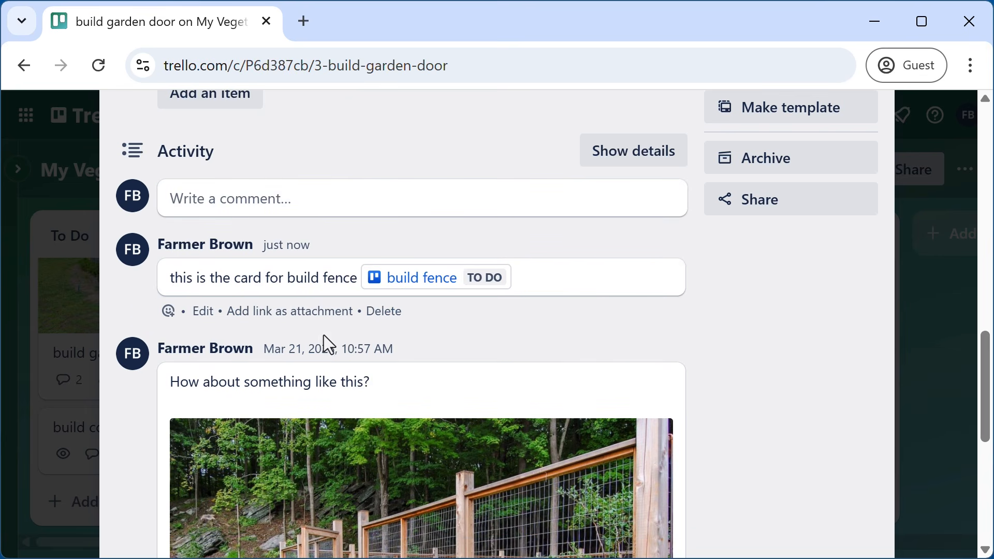
{"action": "mouse_move", "coordinate": [439, 298]}
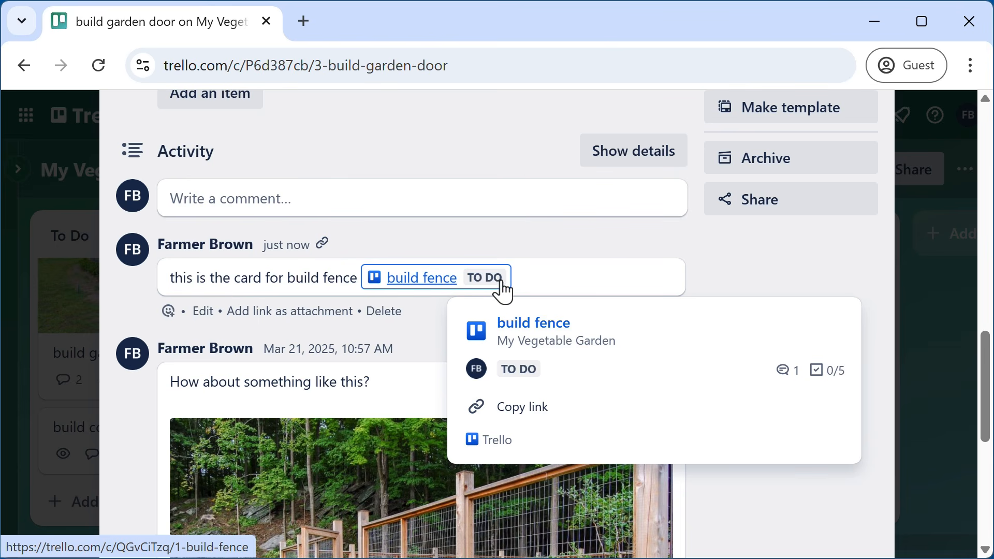
{"action": "mouse_move", "coordinate": [485, 291]}
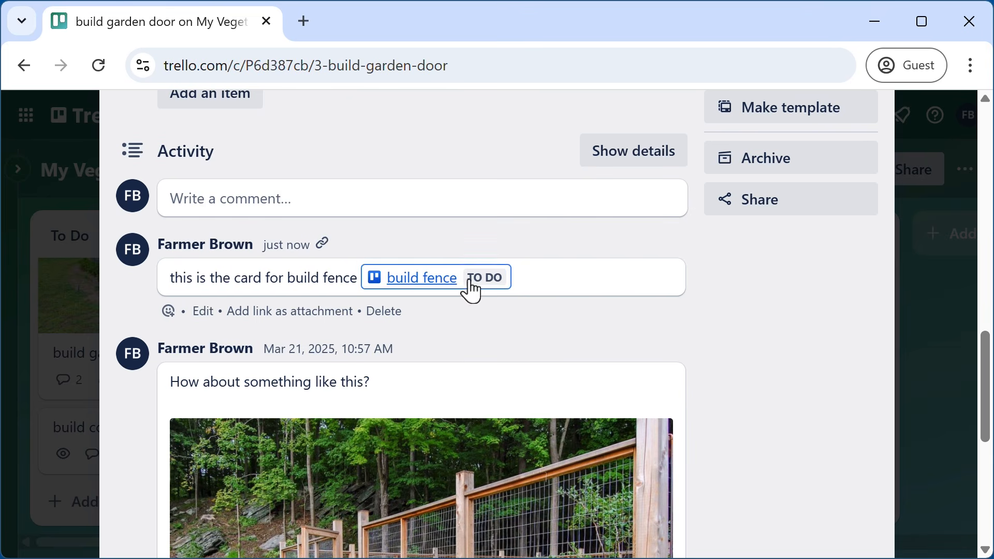
- Edit the comment so the build fence link shows as a compact card chip, trying card and URL views first
{"action": "left_click", "coordinate": [203, 312]}
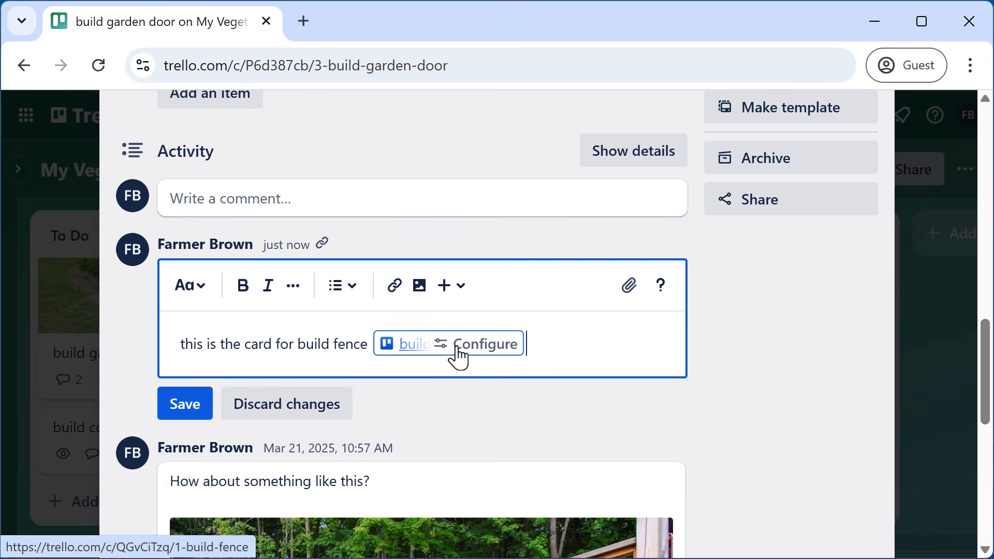
{"action": "left_click", "coordinate": [456, 356]}
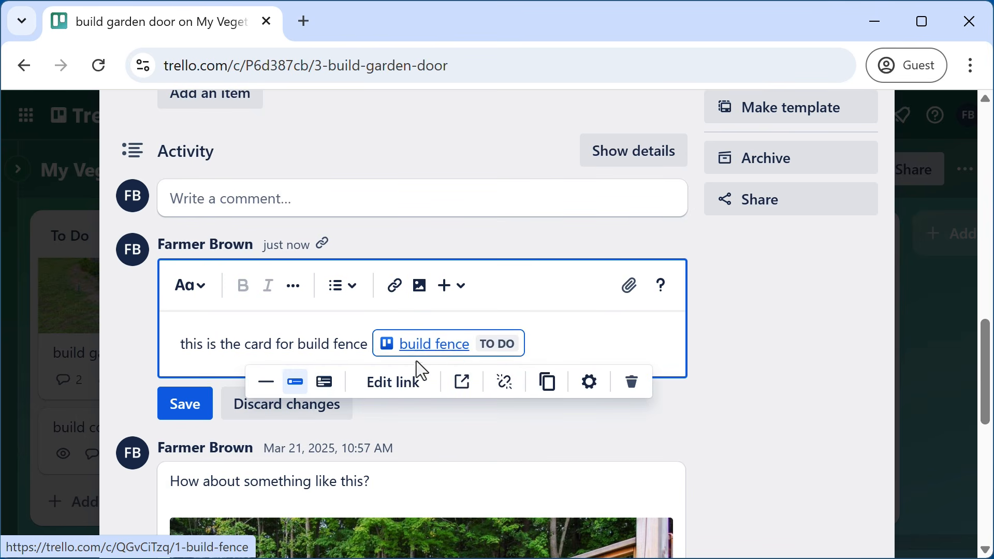
{"action": "left_click", "coordinate": [325, 383]}
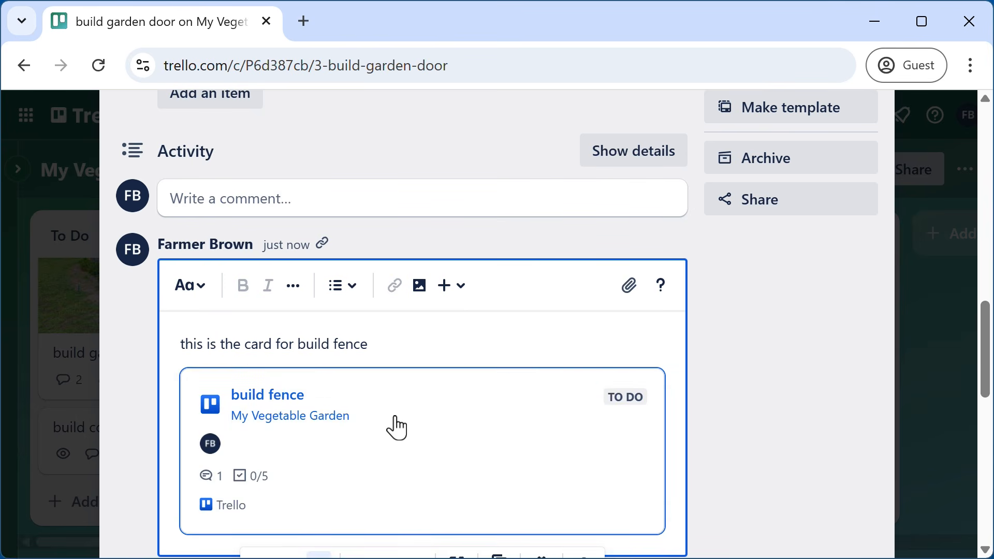
{"action": "scroll", "coordinate": [395, 426], "scroll_direction": "down", "scroll_amount": 4}
{"action": "left_click", "coordinate": [262, 359]}
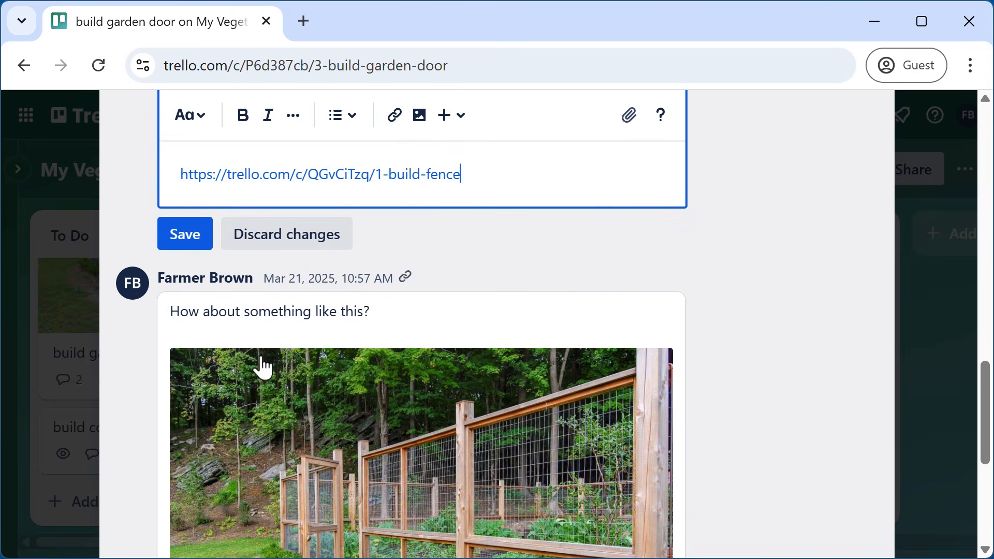
{"action": "left_click", "coordinate": [443, 176]}
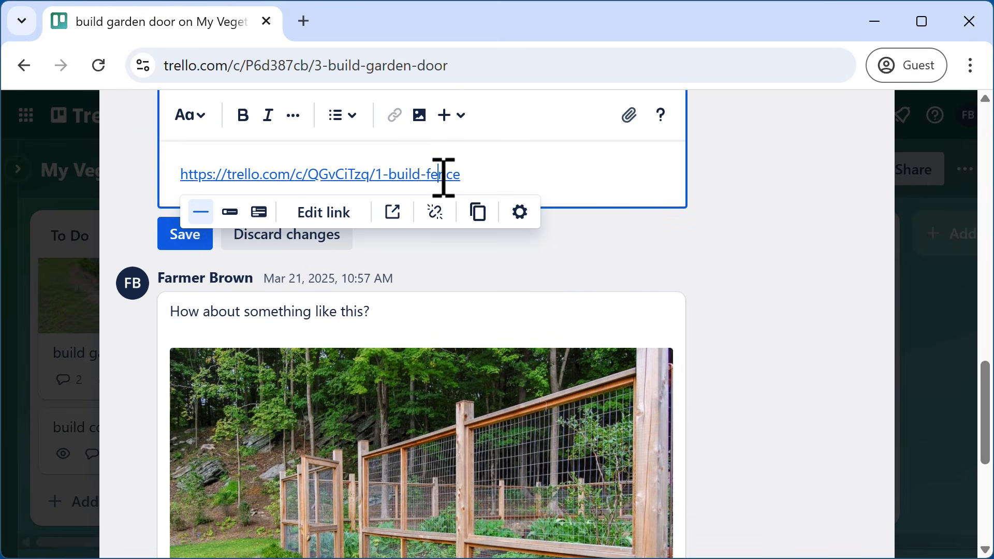
{"action": "left_click", "coordinate": [233, 215]}
{"action": "left_click", "coordinate": [187, 240]}
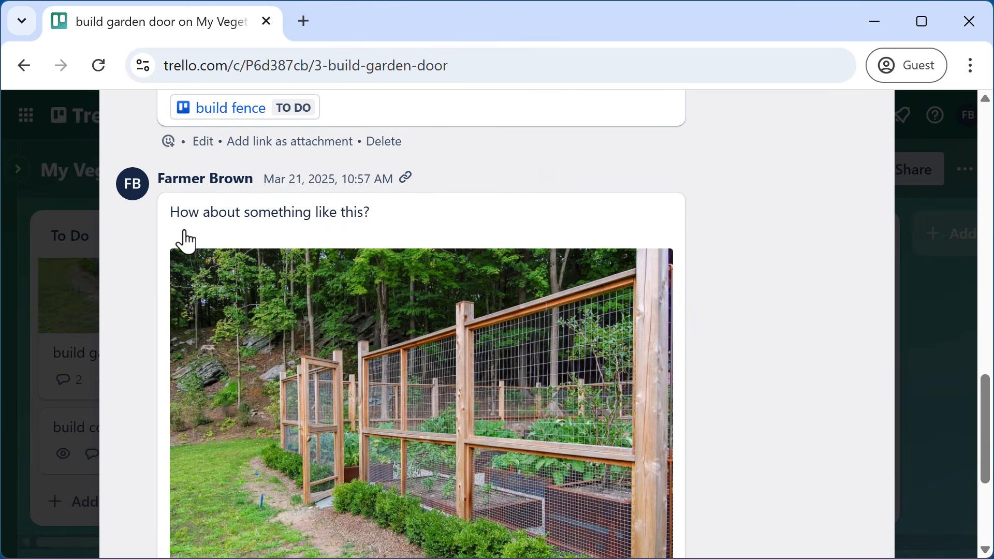
{"action": "scroll", "coordinate": [763, 281], "scroll_direction": "up", "scroll_amount": 4}
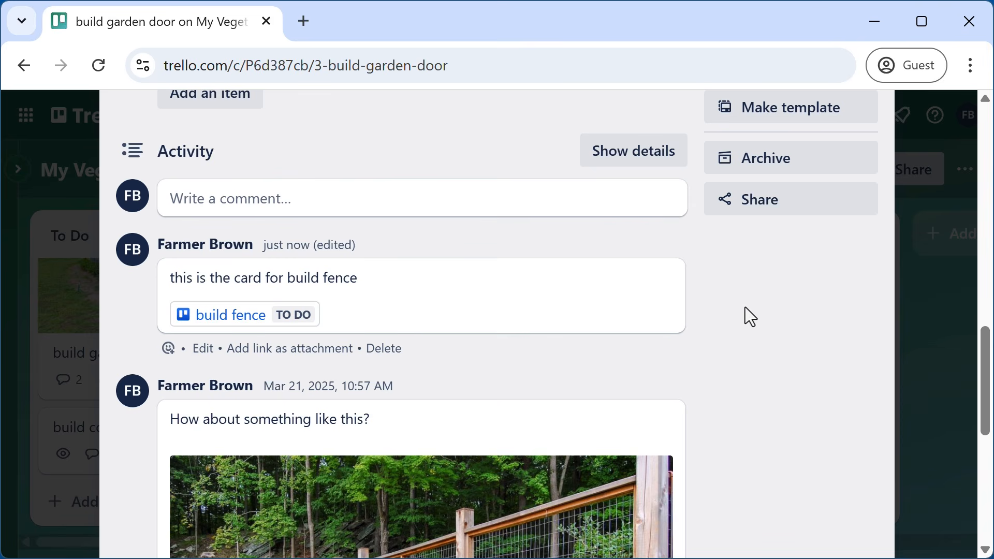
{"action": "scroll", "coordinate": [734, 339], "scroll_direction": "up", "scroll_amount": 15}
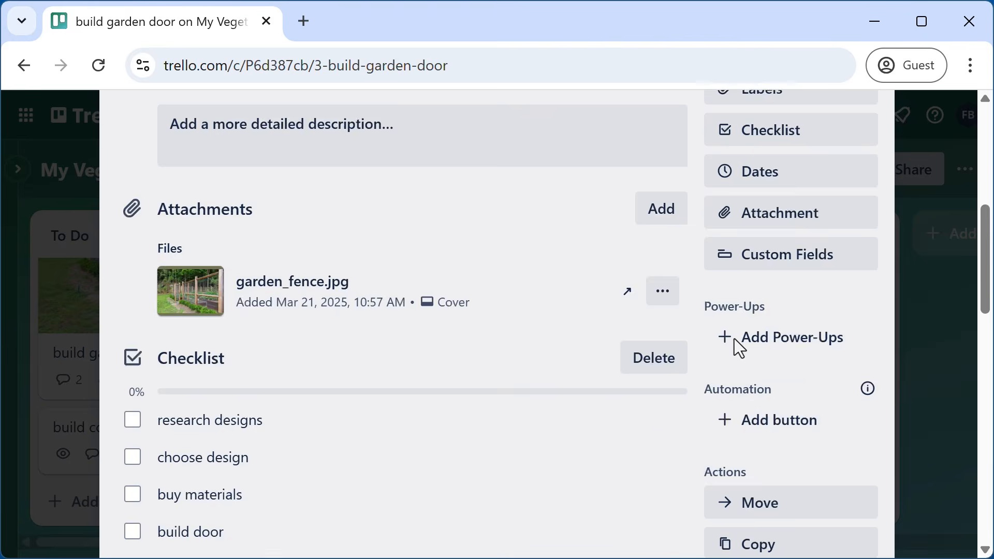
{"action": "scroll", "coordinate": [734, 339], "scroll_direction": "down", "scroll_amount": 4}
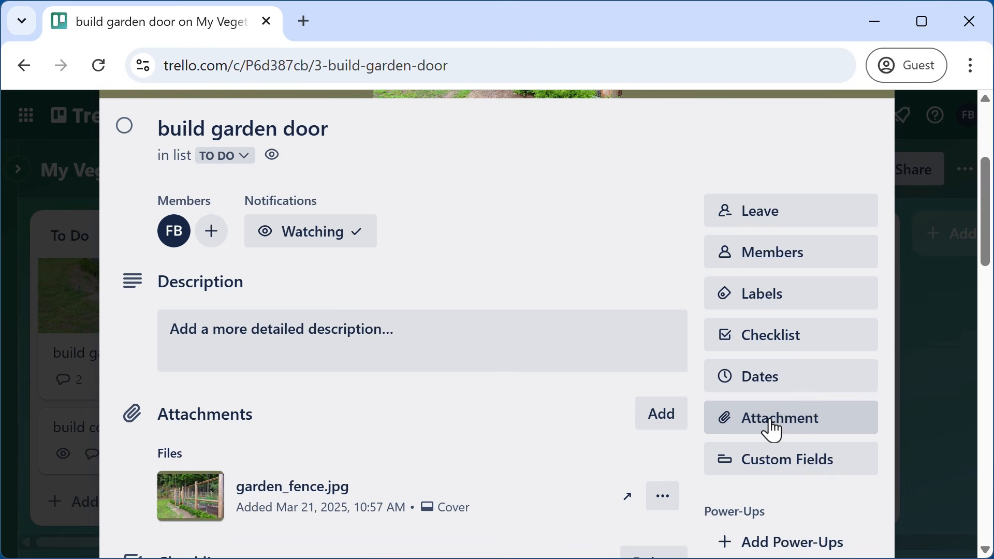
{"action": "left_click", "coordinate": [772, 428]}
{"action": "left_click", "coordinate": [769, 394]}
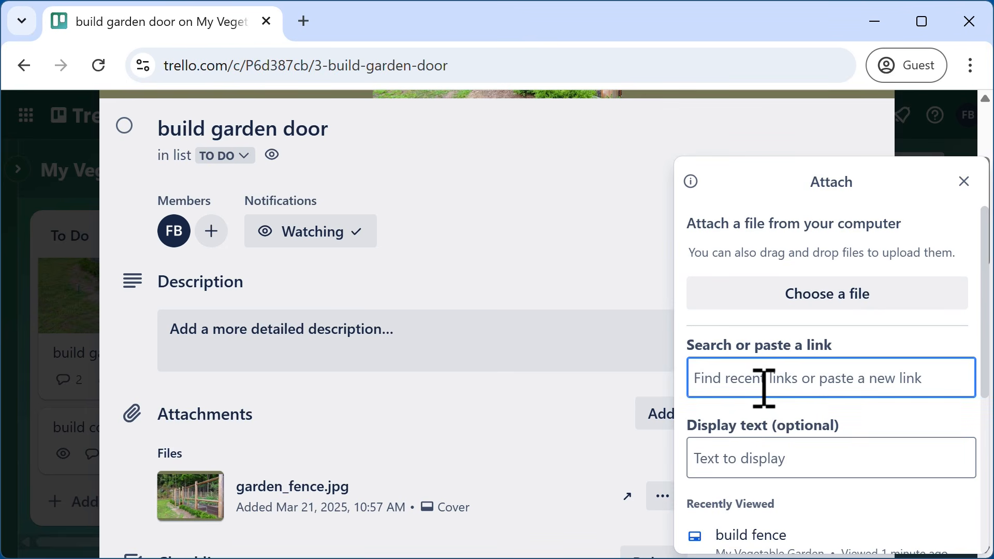
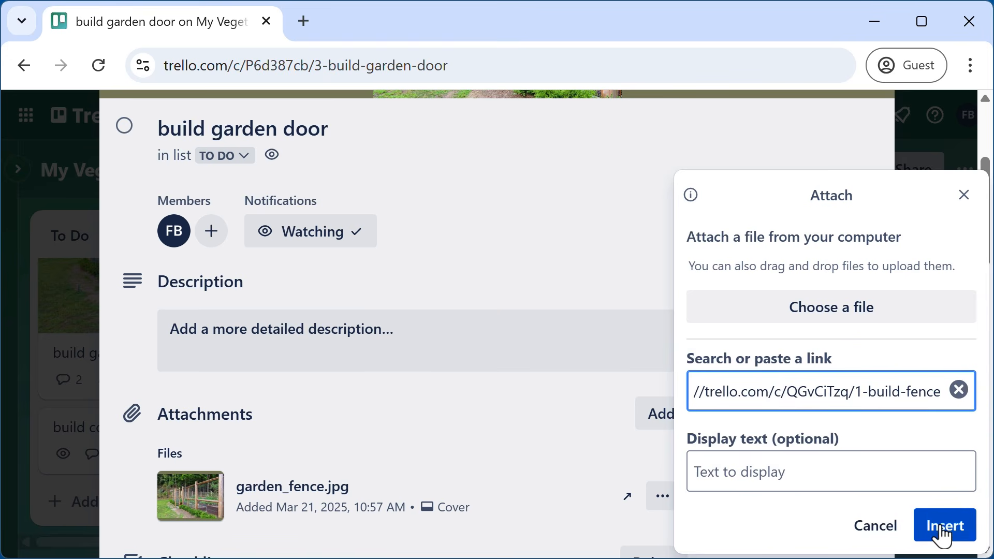
{"action": "left_click", "coordinate": [944, 535]}
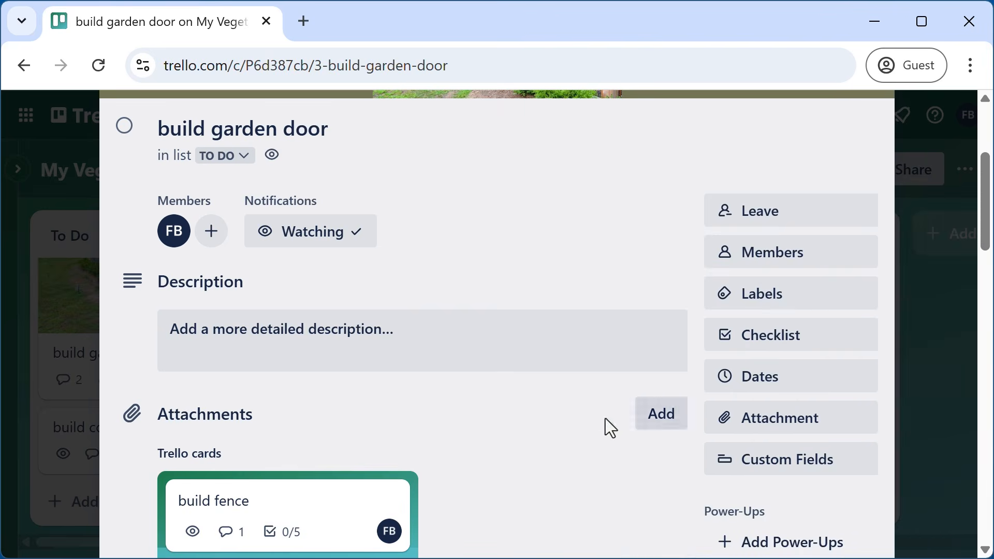
{"action": "scroll", "coordinate": [464, 409], "scroll_direction": "down", "scroll_amount": 3}
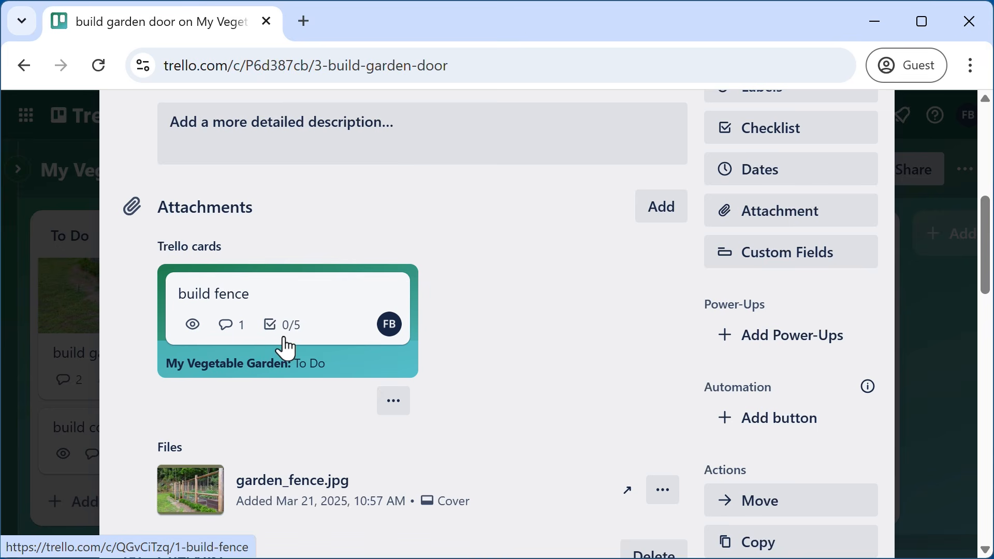
{"action": "left_click", "coordinate": [286, 348]}
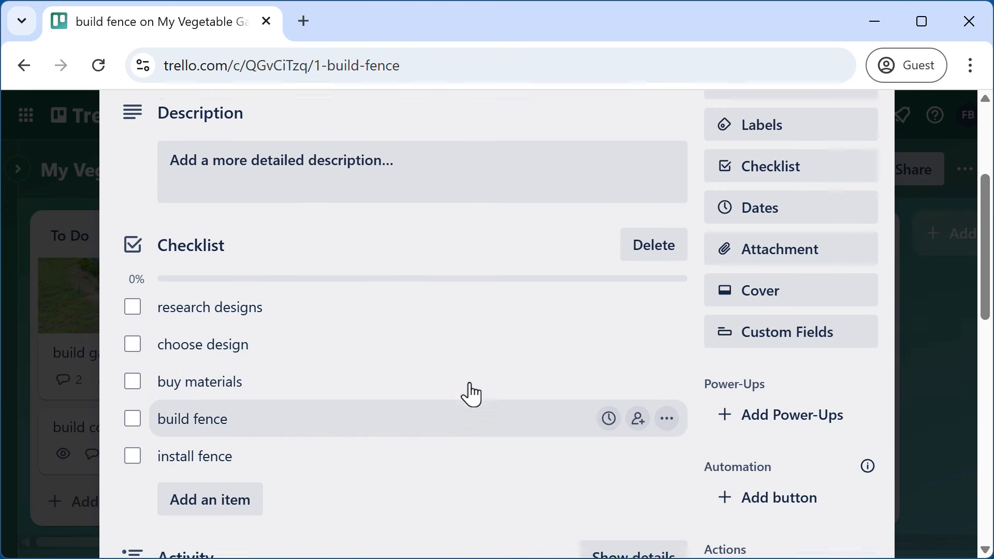
{"action": "scroll", "coordinate": [470, 394], "scroll_direction": "down", "scroll_amount": 15}
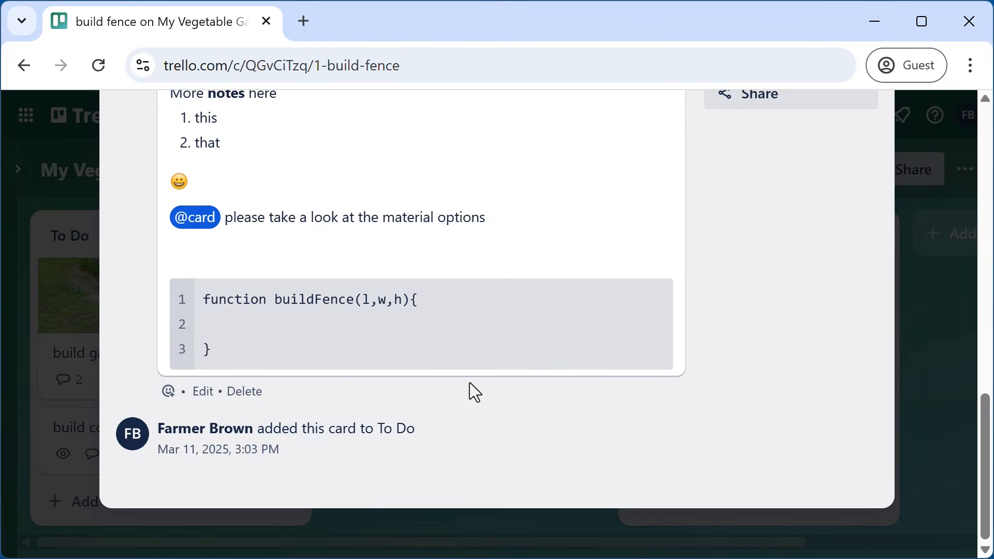
{"action": "scroll", "coordinate": [470, 383], "scroll_direction": "up", "scroll_amount": 15}
{"action": "left_click", "coordinate": [867, 166]}
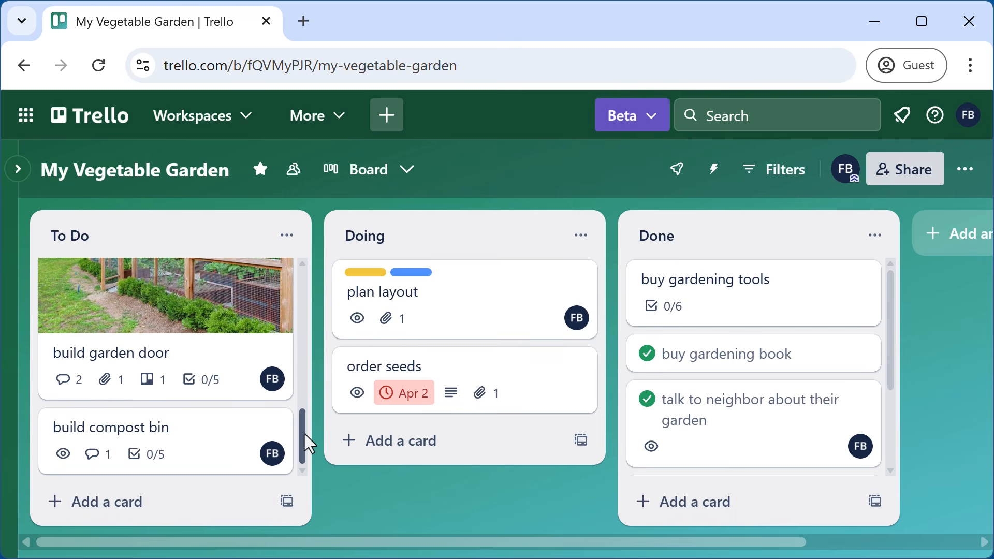
{"action": "scroll", "coordinate": [307, 421], "scroll_direction": "up", "scroll_amount": 2}
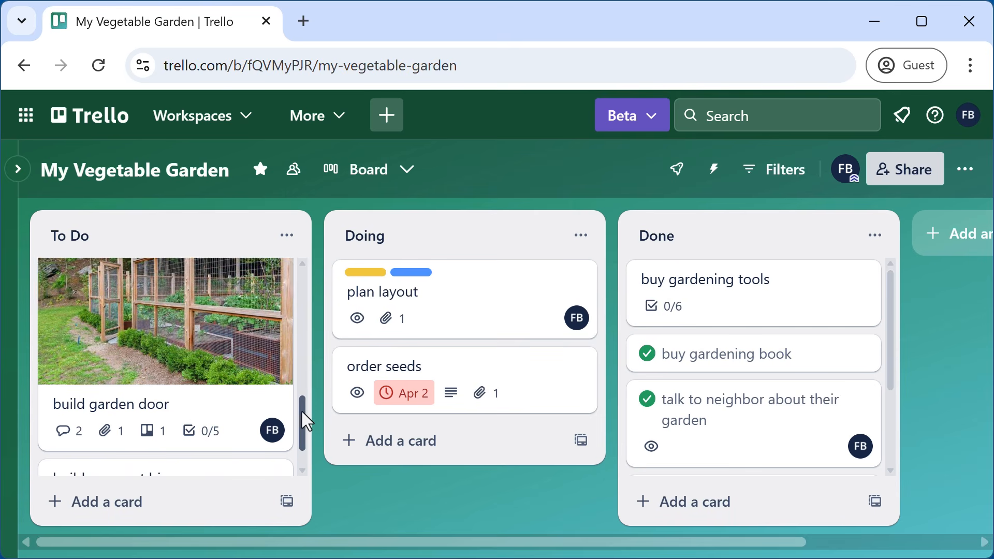
- Delete the build fence attachment from the build garden door card
{"action": "left_click", "coordinate": [167, 356]}
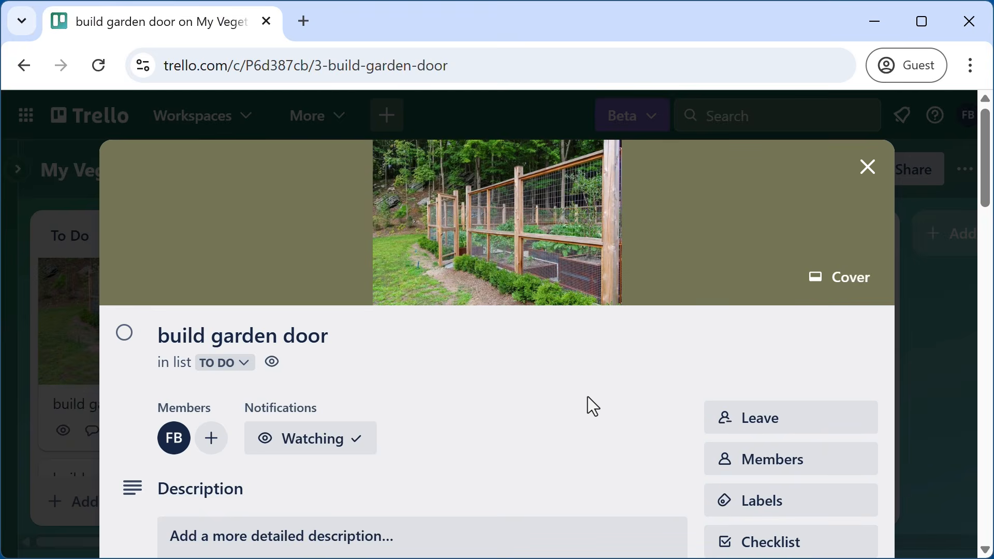
{"action": "scroll", "coordinate": [588, 397], "scroll_direction": "down", "scroll_amount": 5}
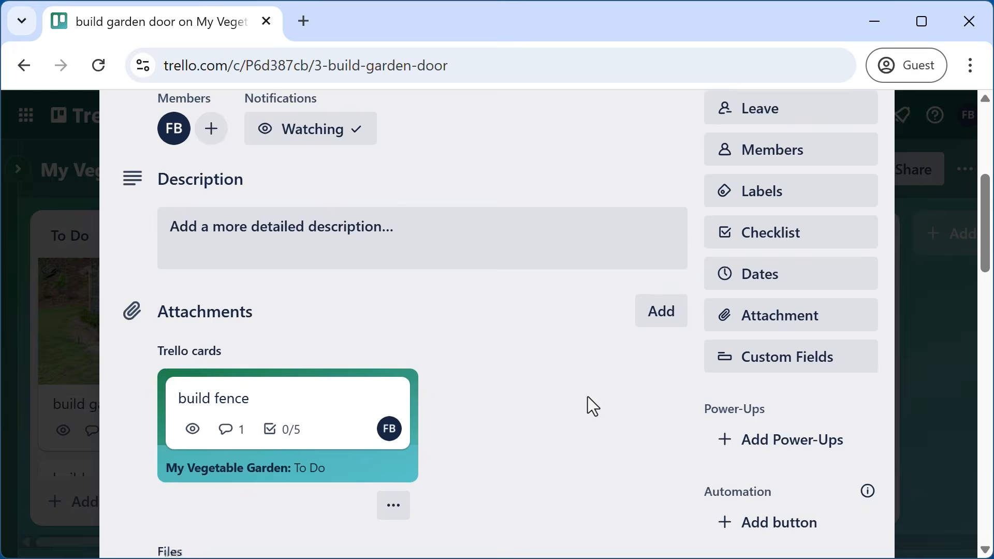
{"action": "left_click", "coordinate": [394, 510]}
{"action": "left_click", "coordinate": [413, 418]}
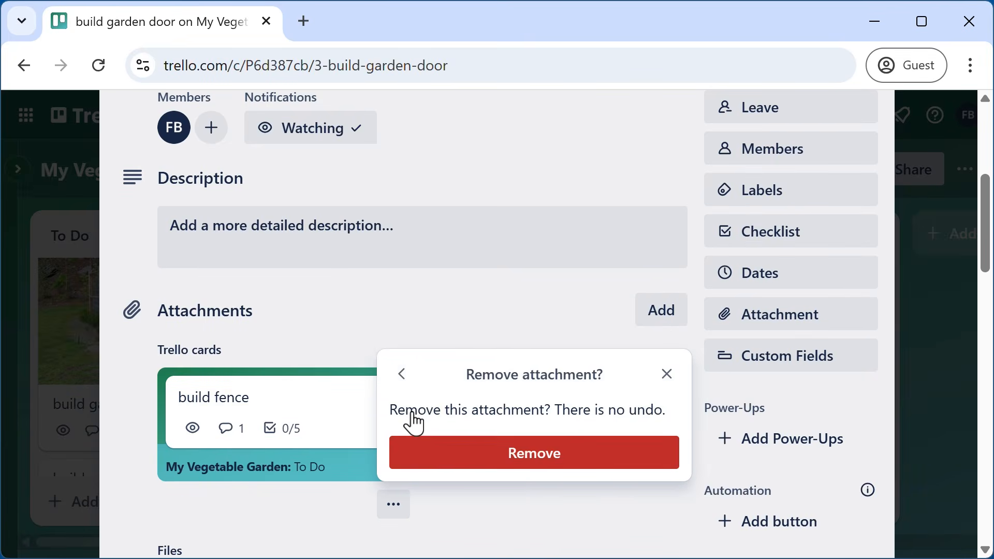
{"action": "left_click", "coordinate": [494, 462]}
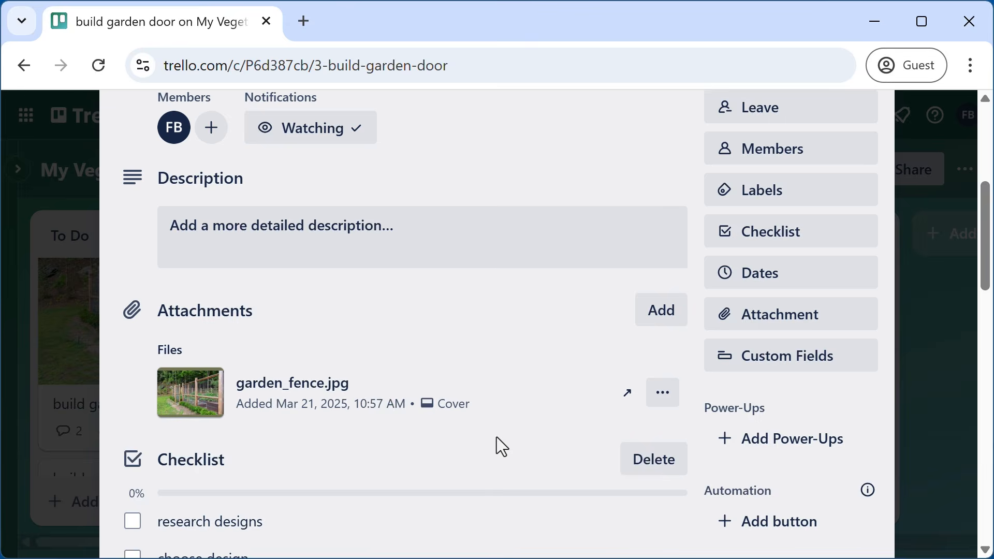
{"action": "scroll", "coordinate": [480, 381], "scroll_direction": "up", "scroll_amount": 2}
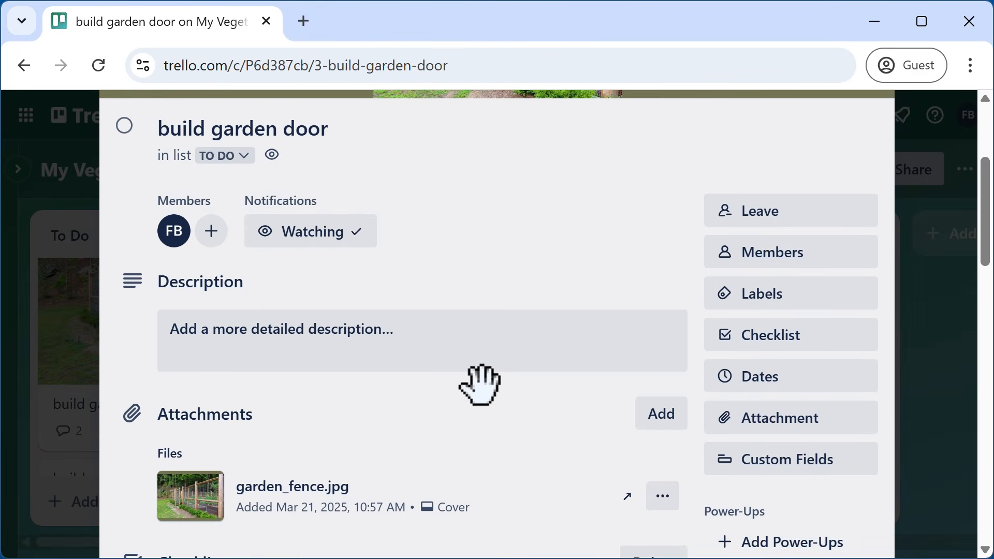
- Attach the build fence card again by searching 'build' in the attachment links
{"action": "left_click", "coordinate": [772, 419]}
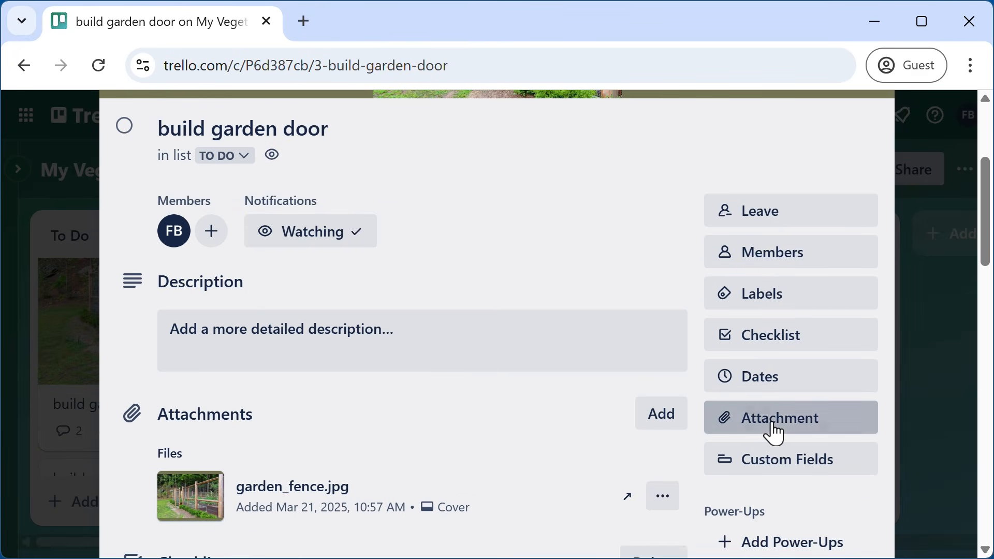
{"action": "left_click", "coordinate": [753, 380]}
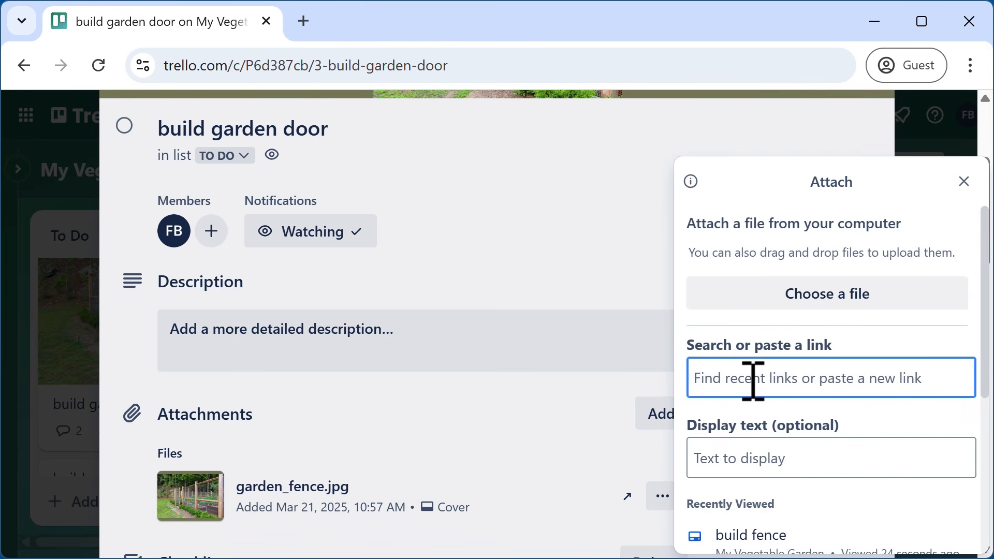
{"action": "type", "text": "build"}
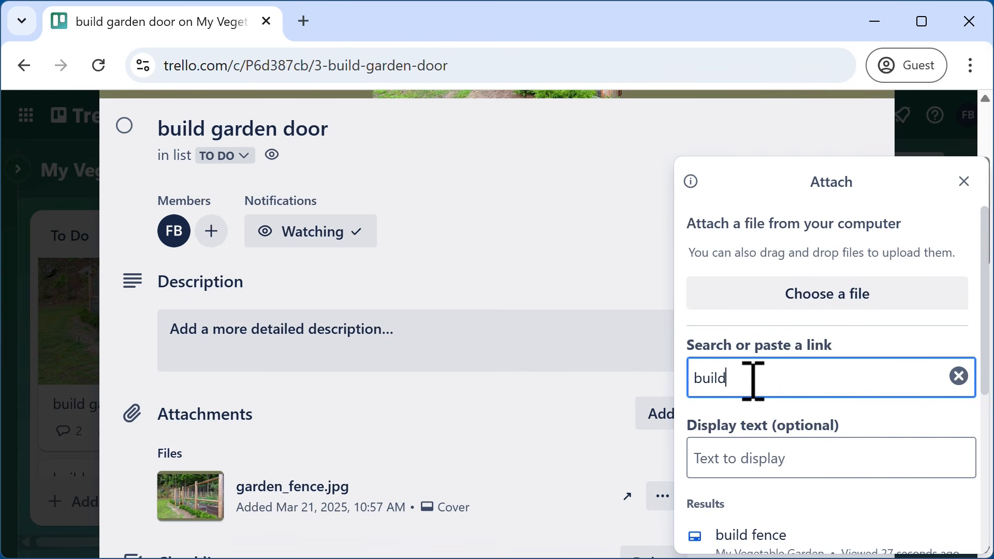
{"action": "scroll", "coordinate": [753, 381], "scroll_direction": "down", "scroll_amount": 4}
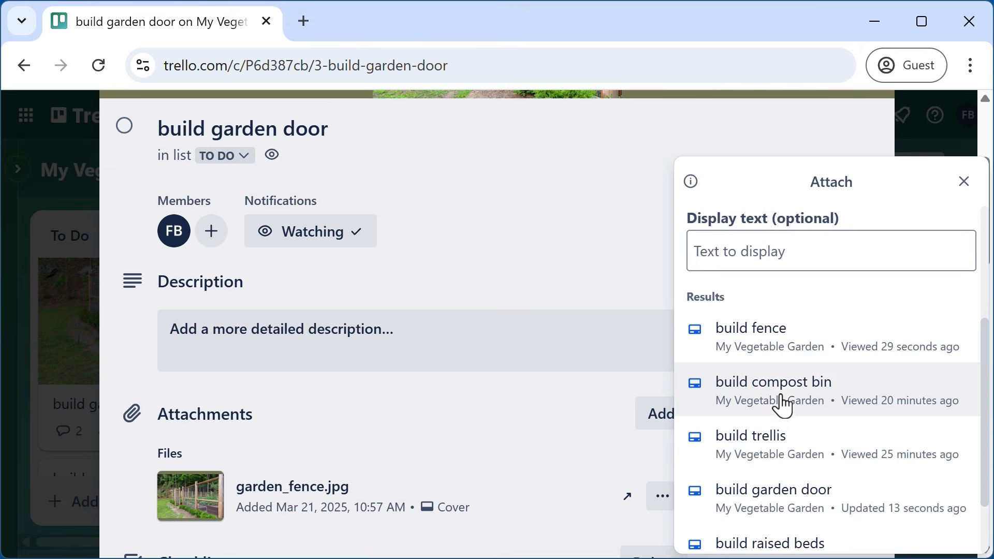
{"action": "left_click", "coordinate": [759, 351]}
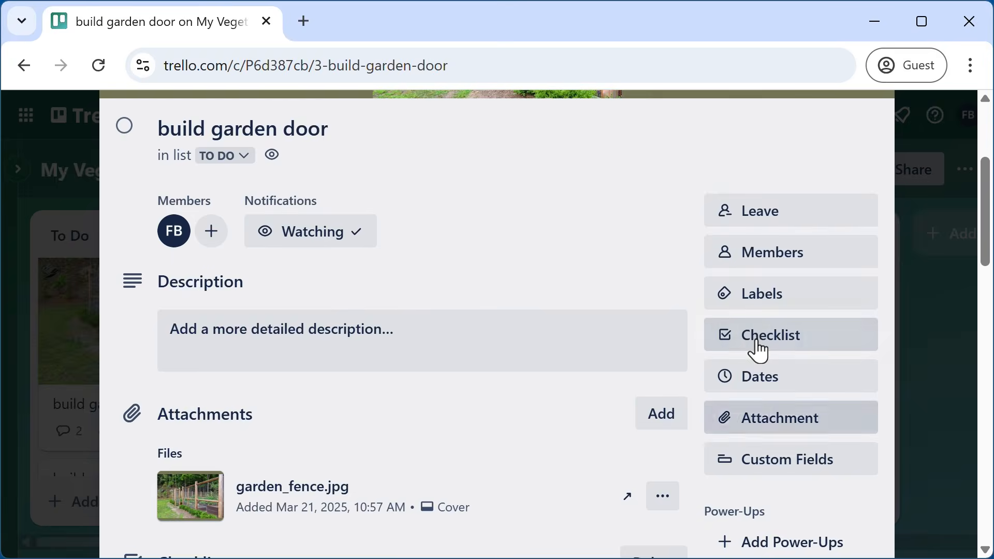
{"action": "scroll", "coordinate": [506, 480], "scroll_direction": "down", "scroll_amount": 2}
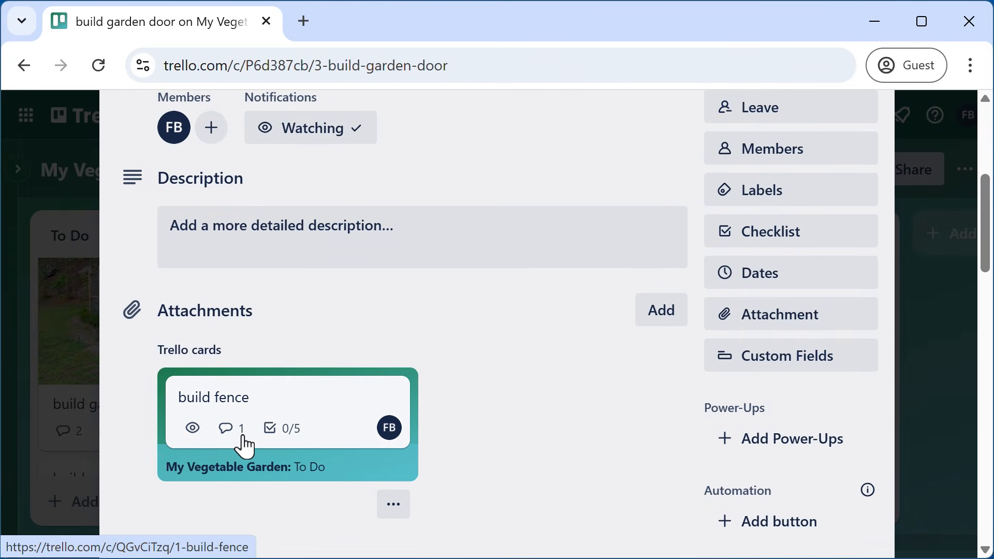
- Open the attached build fence card, look it over, and close it back to the board
{"action": "left_click", "coordinate": [278, 412]}
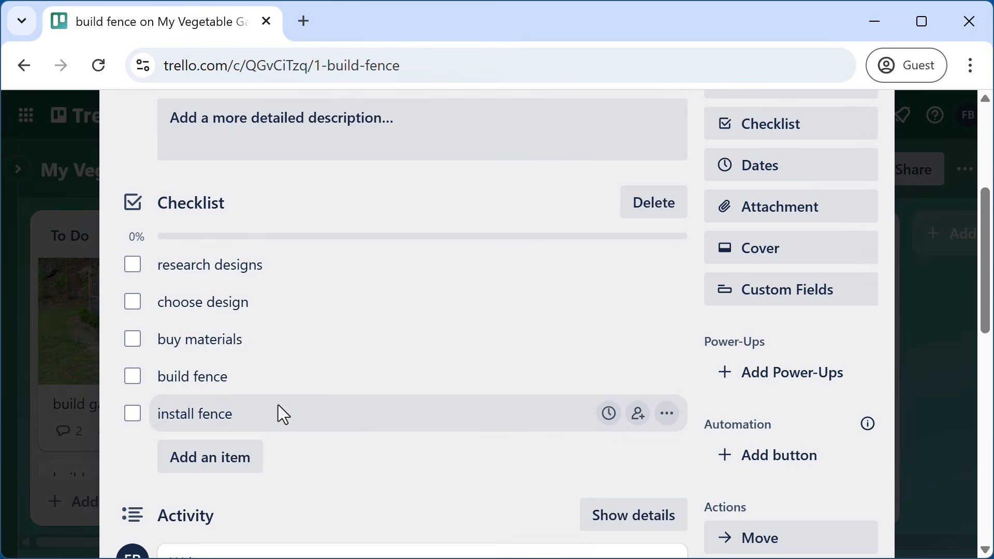
{"action": "scroll", "coordinate": [366, 367], "scroll_direction": "up", "scroll_amount": 5}
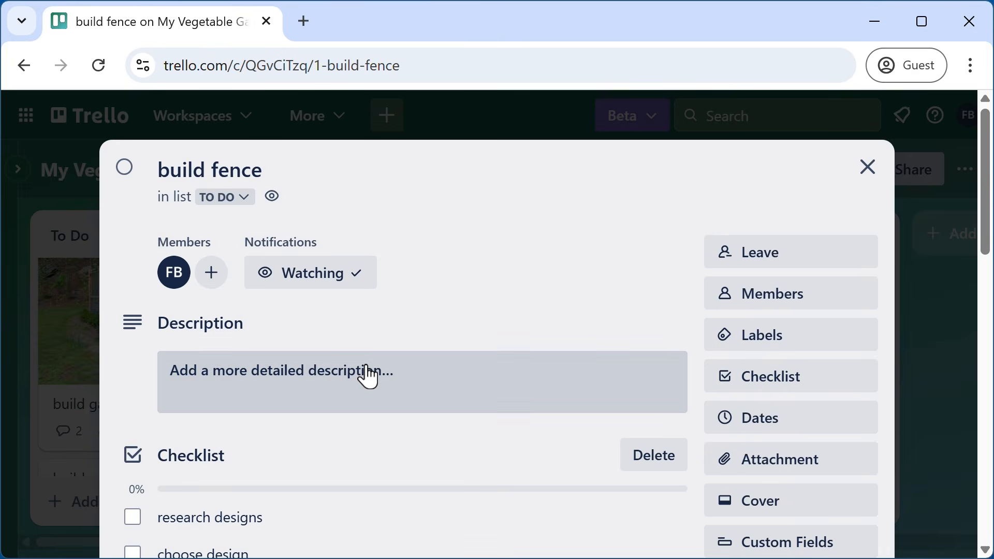
{"action": "scroll", "coordinate": [369, 377], "scroll_direction": "down", "scroll_amount": 6}
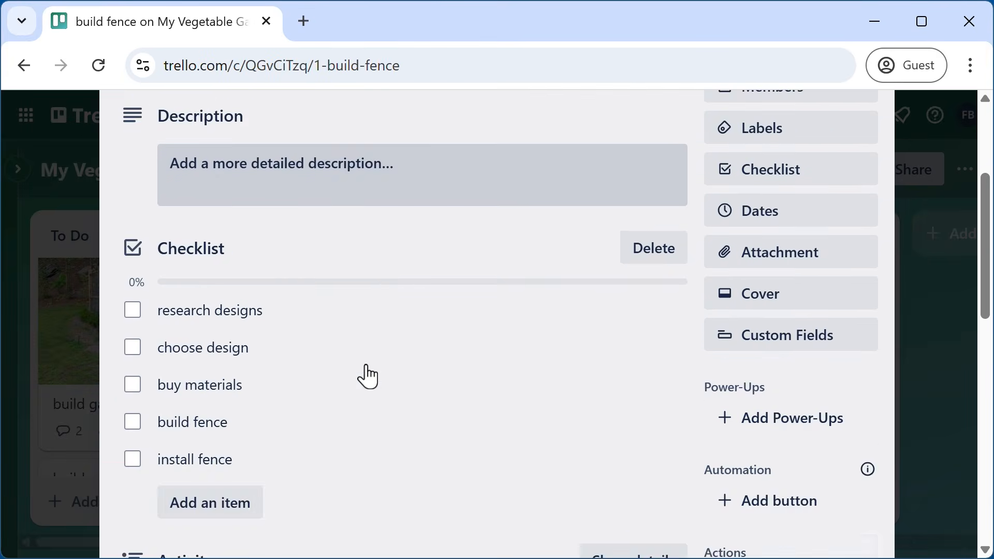
{"action": "scroll", "coordinate": [369, 376], "scroll_direction": "up", "scroll_amount": 3}
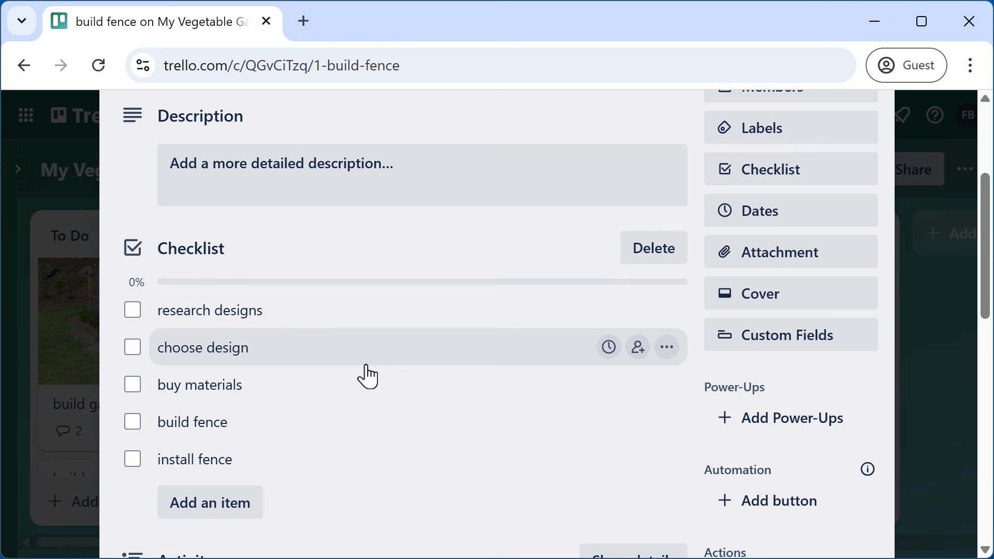
{"action": "scroll", "coordinate": [368, 376], "scroll_direction": "up", "scroll_amount": 5}
{"action": "left_click", "coordinate": [867, 177]}
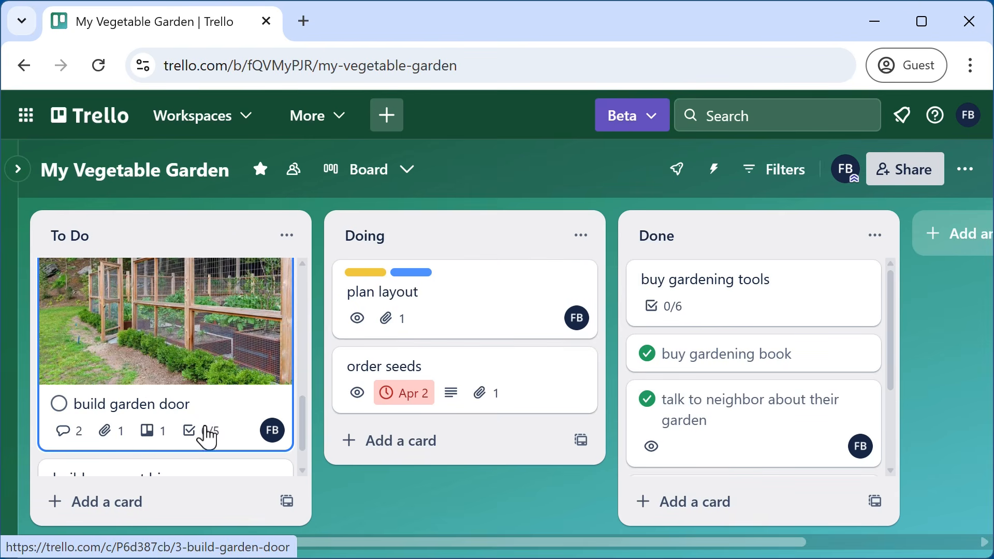
- On build garden door, connect the build fence attachment using Connect cards and Relate both cards
{"action": "scroll", "coordinate": [207, 437], "scroll_direction": "down", "scroll_amount": 3}
{"action": "scroll", "coordinate": [201, 425], "scroll_direction": "up", "scroll_amount": 3}
{"action": "left_click", "coordinate": [211, 376]}
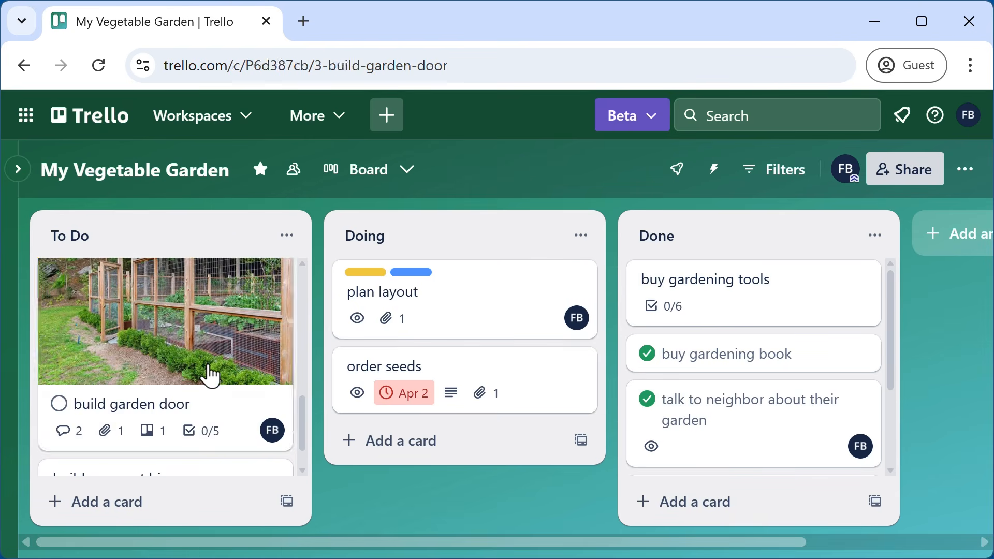
{"action": "scroll", "coordinate": [452, 410], "scroll_direction": "down", "scroll_amount": 6}
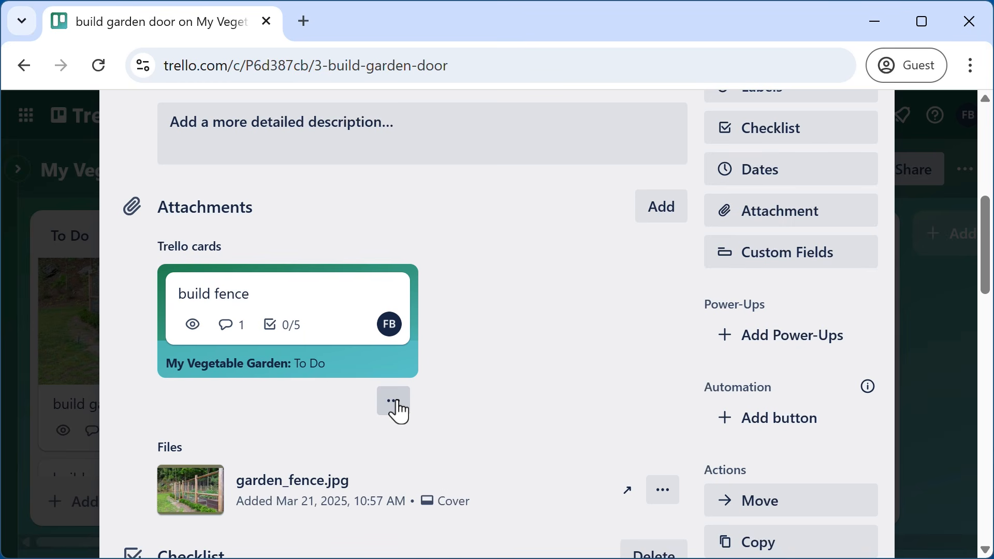
{"action": "left_click", "coordinate": [397, 403]}
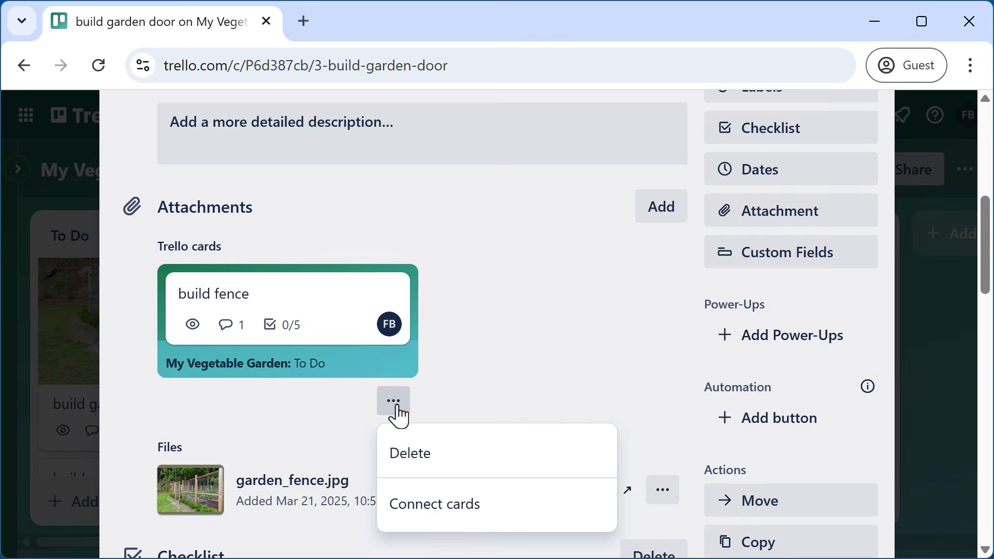
{"action": "left_click", "coordinate": [441, 511]}
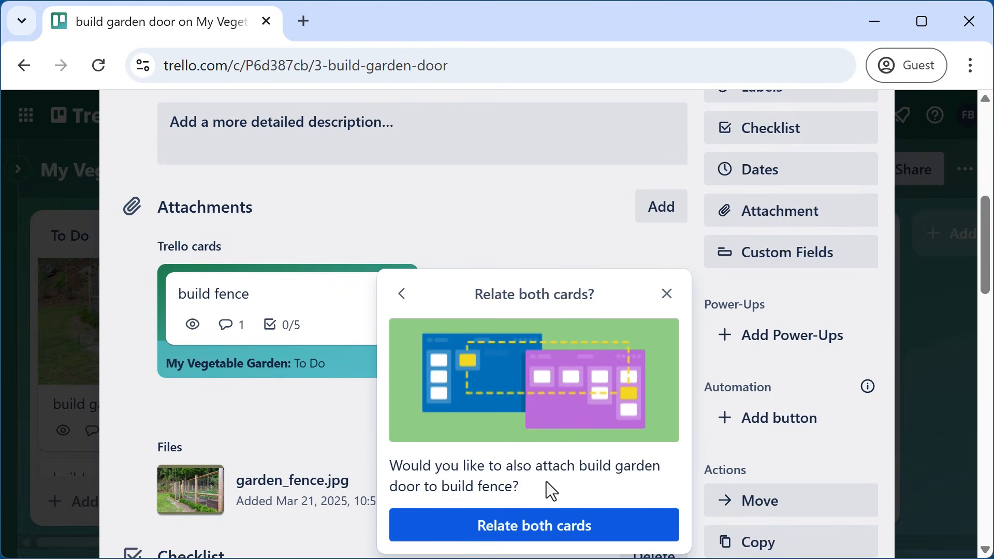
{"action": "left_click", "coordinate": [537, 530]}
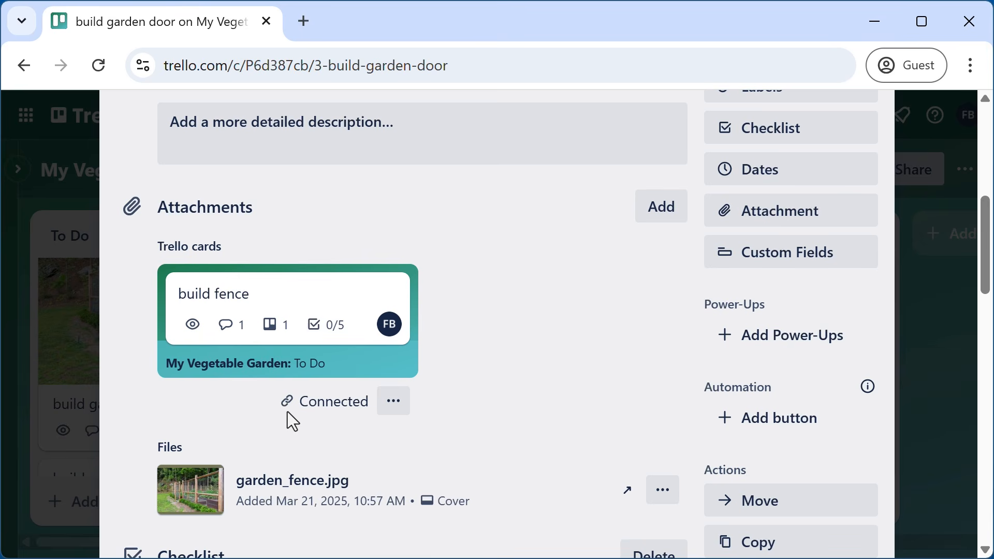
{"action": "scroll", "coordinate": [541, 338], "scroll_direction": "up", "scroll_amount": 8}
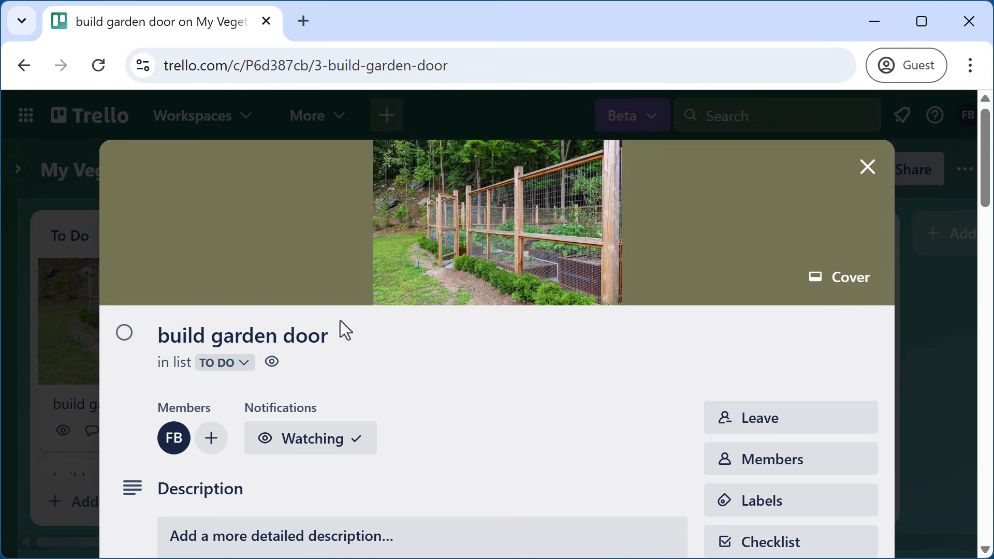
- Follow the link to build fence, then back to build garden door, to check the connection
{"action": "scroll", "coordinate": [466, 375], "scroll_direction": "down", "scroll_amount": 2}
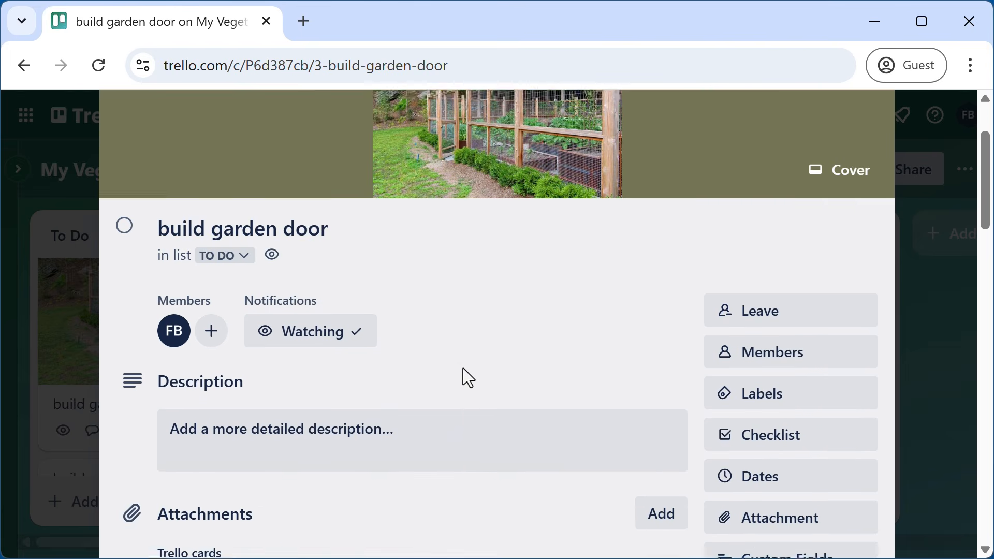
{"action": "scroll", "coordinate": [462, 369], "scroll_direction": "down", "scroll_amount": 5}
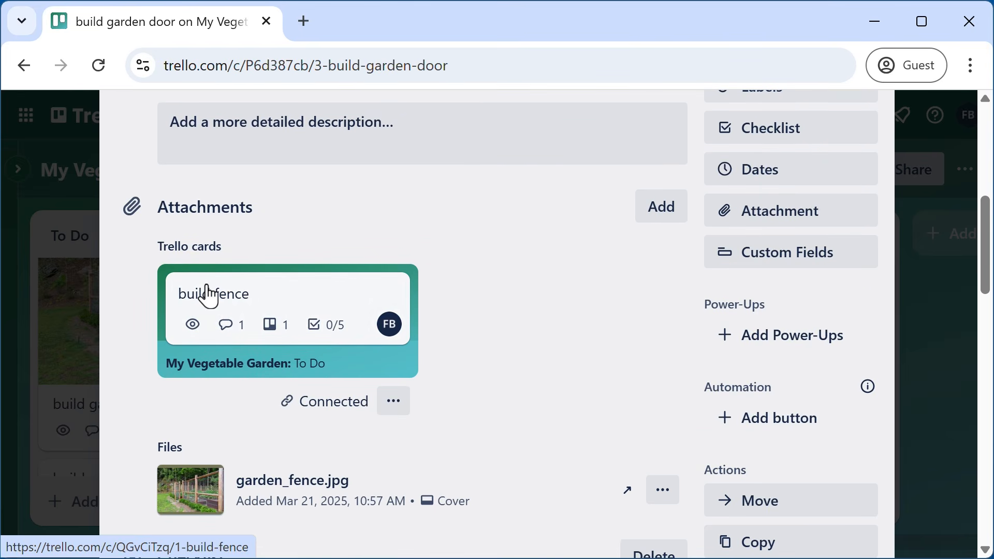
{"action": "left_click", "coordinate": [240, 297]}
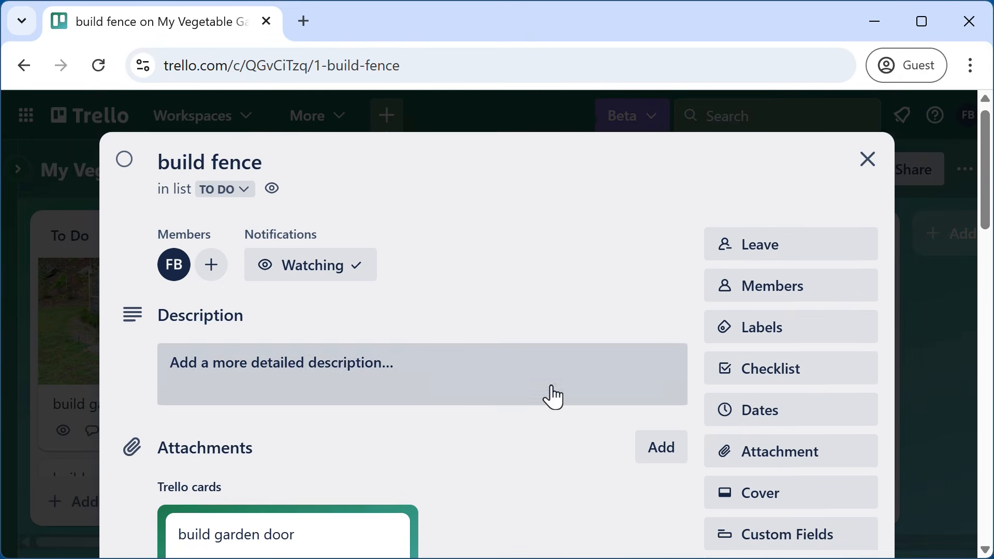
{"action": "scroll", "coordinate": [555, 398], "scroll_direction": "down", "scroll_amount": 5}
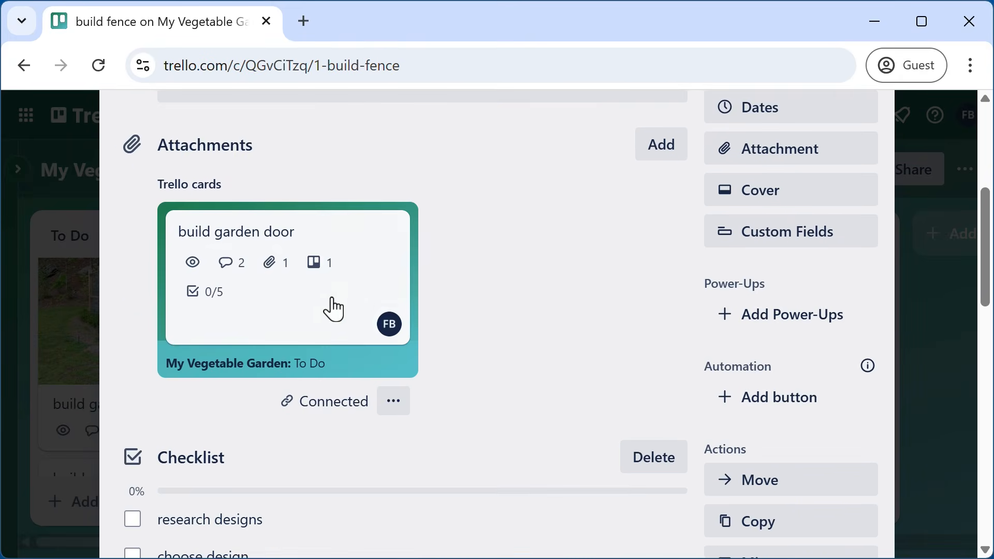
{"action": "left_click", "coordinate": [245, 242]}
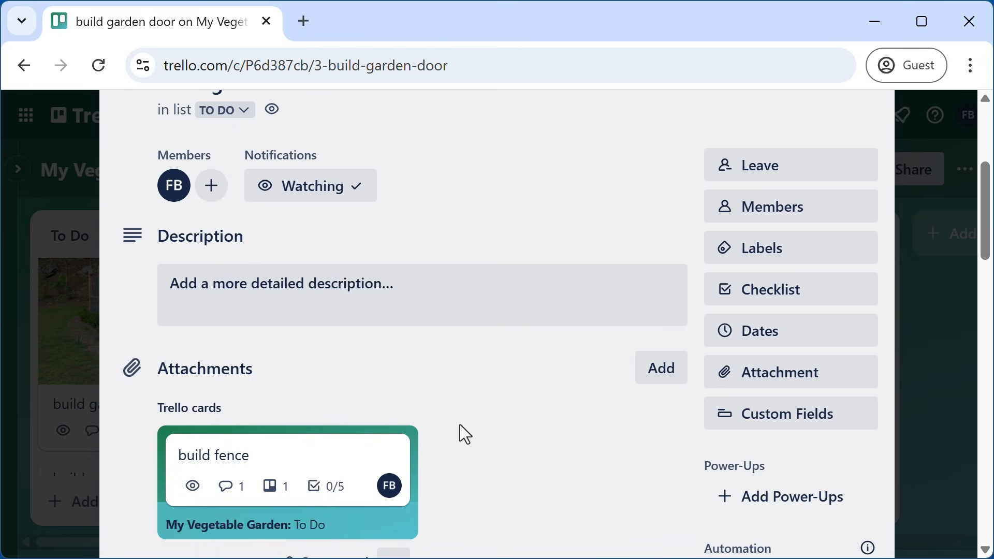
{"action": "scroll", "coordinate": [460, 424], "scroll_direction": "down", "scroll_amount": 2}
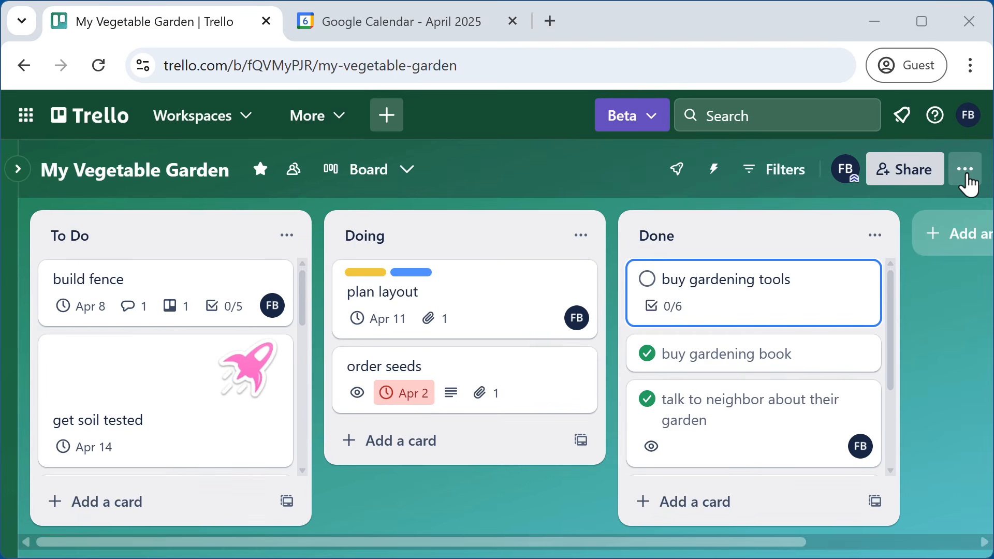
- Search Power-Ups for 'calendar' and add the Calendar Power-Up to My Vegetable Garden
{"action": "left_click", "coordinate": [966, 169]}
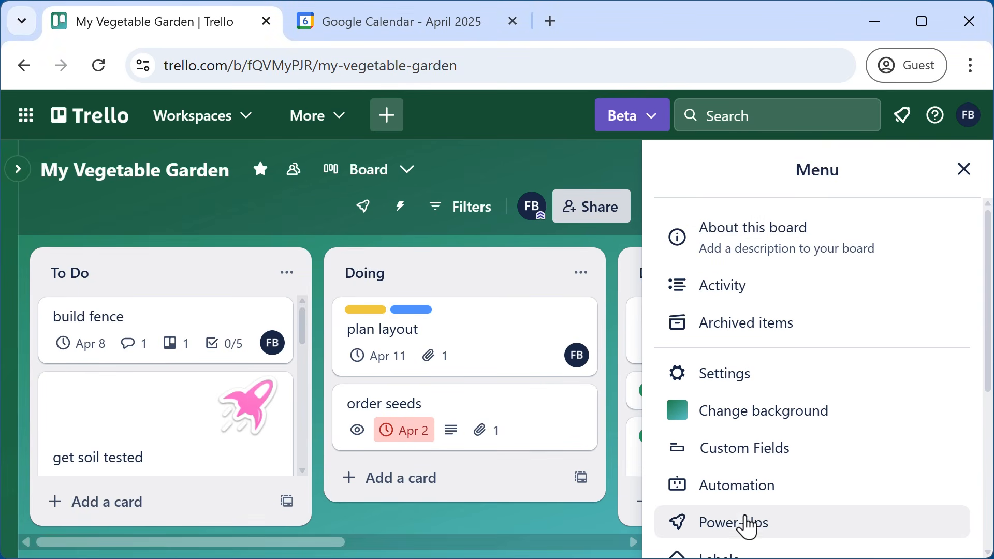
{"action": "left_click", "coordinate": [746, 529]}
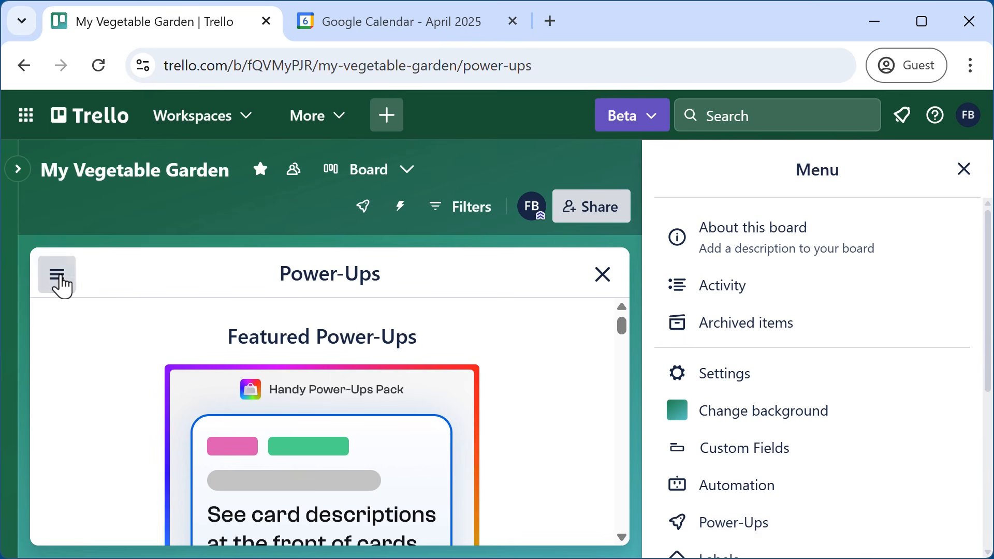
{"action": "left_click", "coordinate": [60, 276]}
{"action": "left_click", "coordinate": [92, 289]}
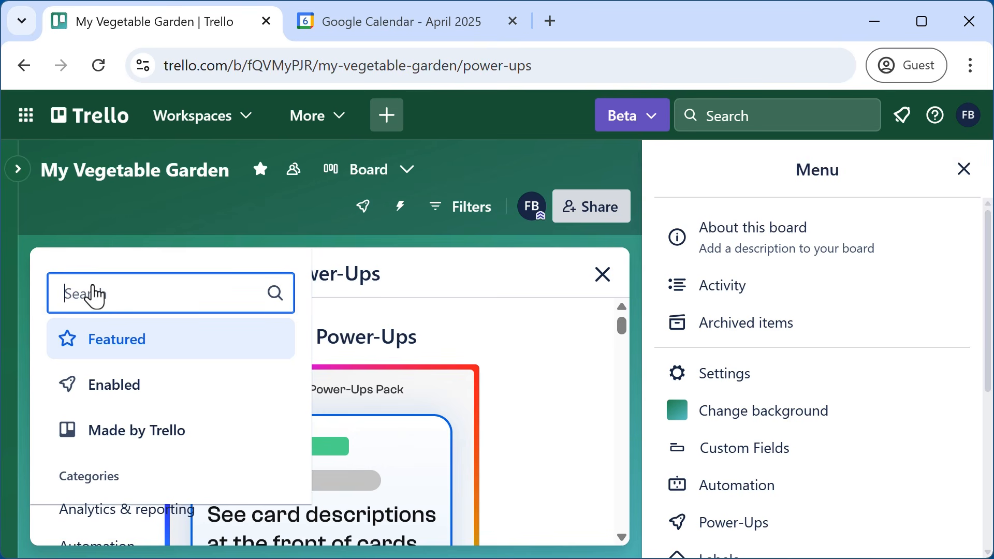
{"action": "type", "text": "calendar"}
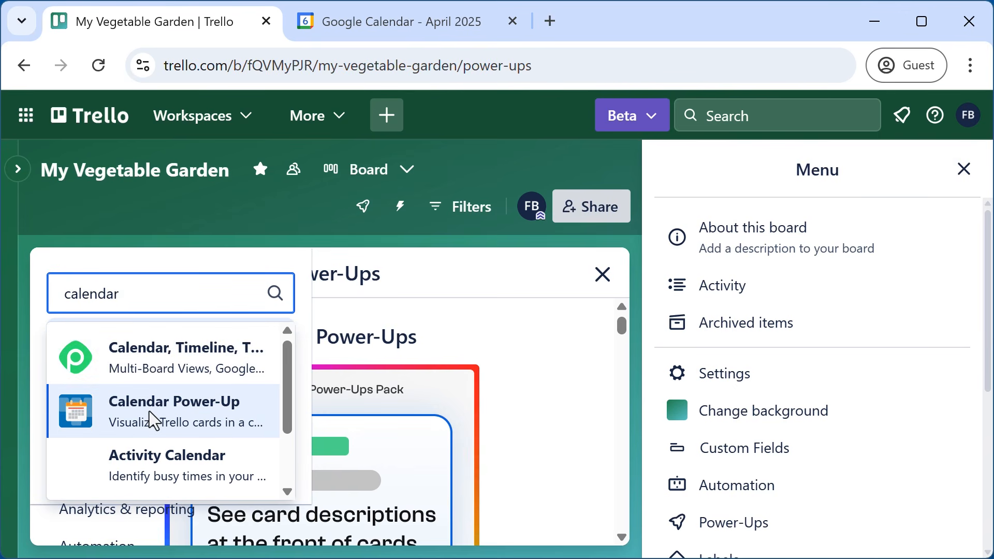
{"action": "left_click", "coordinate": [151, 420]}
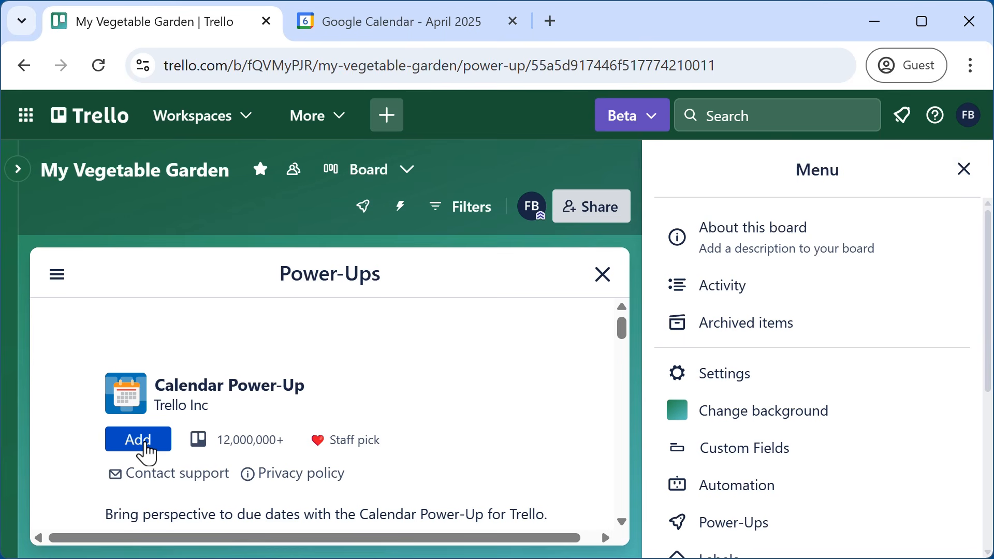
{"action": "left_click", "coordinate": [138, 440]}
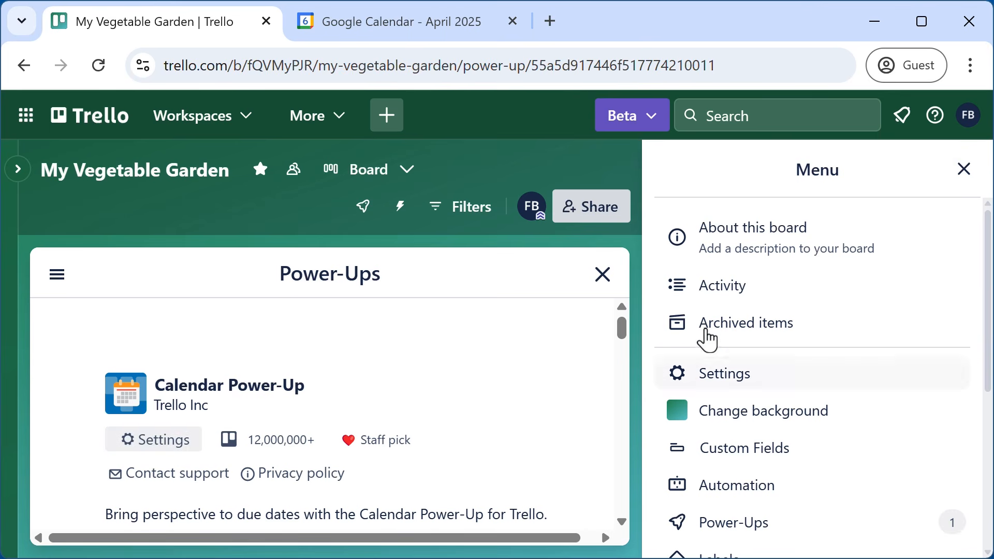
{"action": "left_click", "coordinate": [604, 279]}
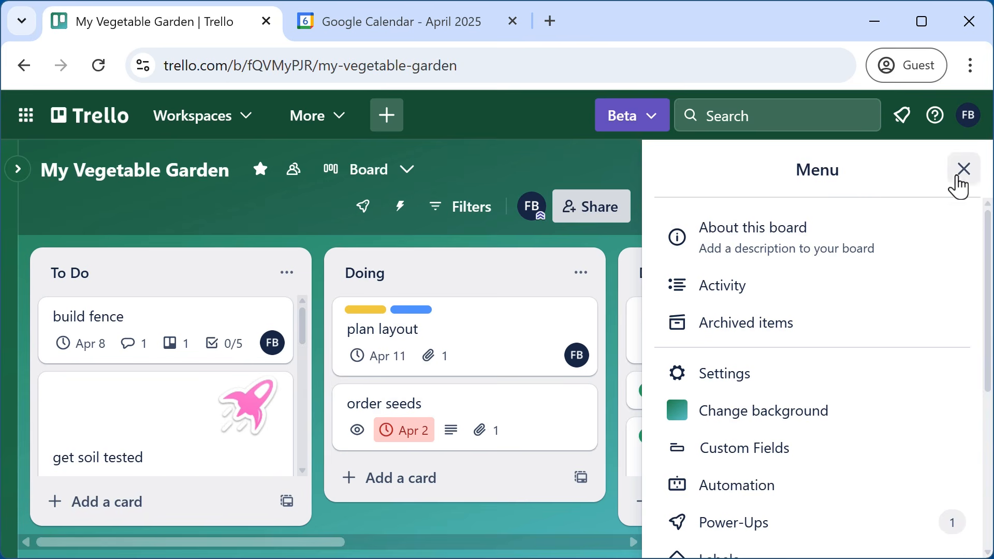
- Show the April 2025 calendar view and drag build fence from April 8 to April 7
{"action": "left_click", "coordinate": [964, 171]}
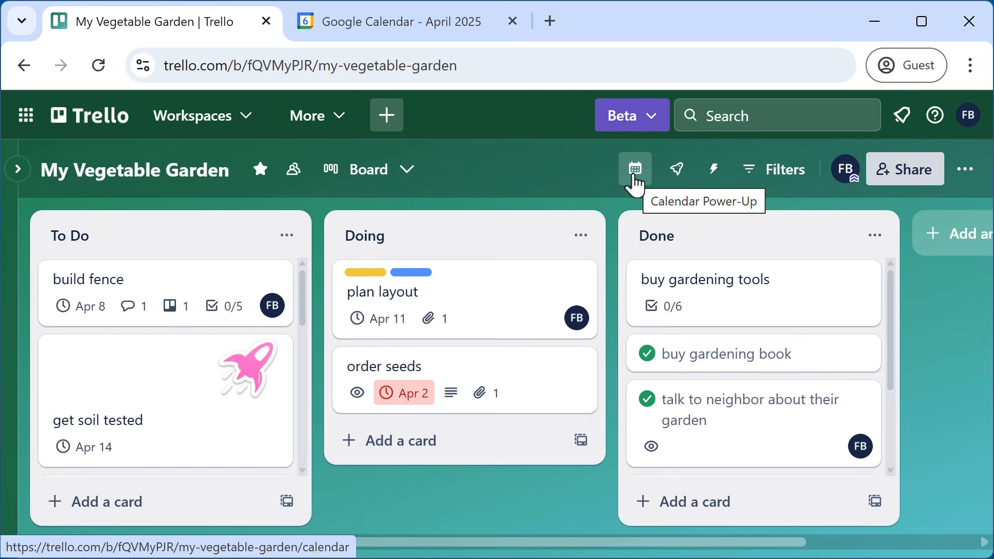
{"action": "left_click", "coordinate": [636, 178]}
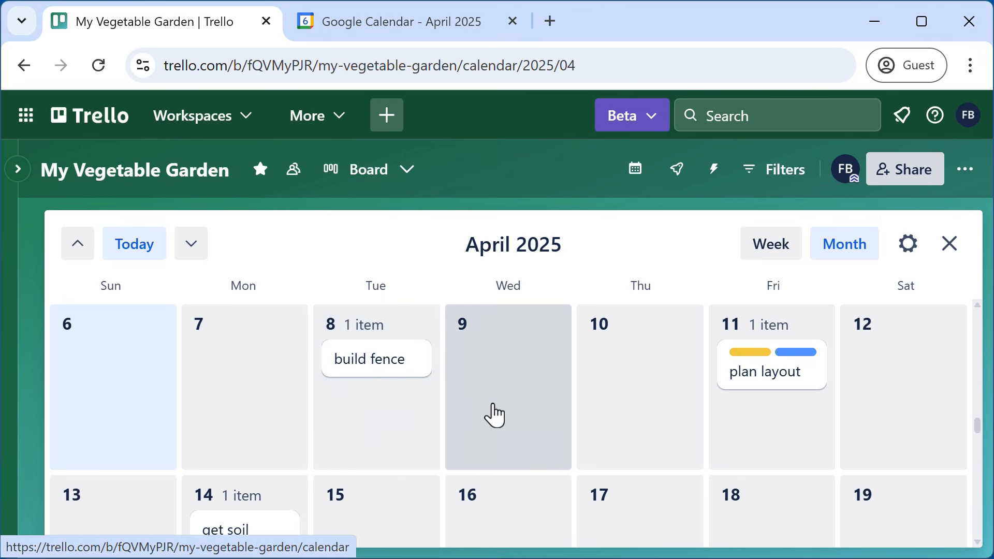
{"action": "scroll", "coordinate": [528, 408], "scroll_direction": "down", "scroll_amount": 2}
{"action": "scroll", "coordinate": [528, 407], "scroll_direction": "up", "scroll_amount": 2}
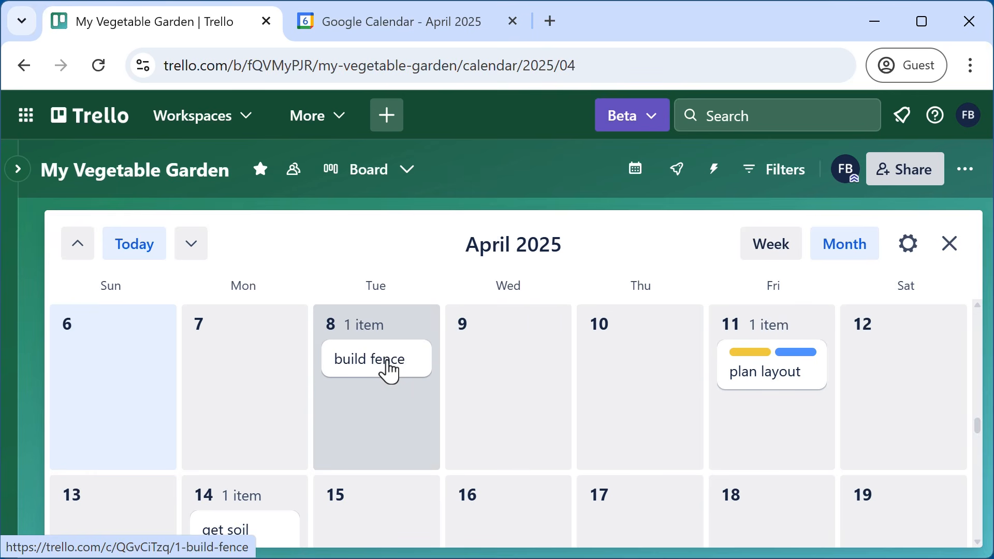
{"action": "left_click_drag", "start_coordinate": [389, 370], "coordinate": [255, 356]}
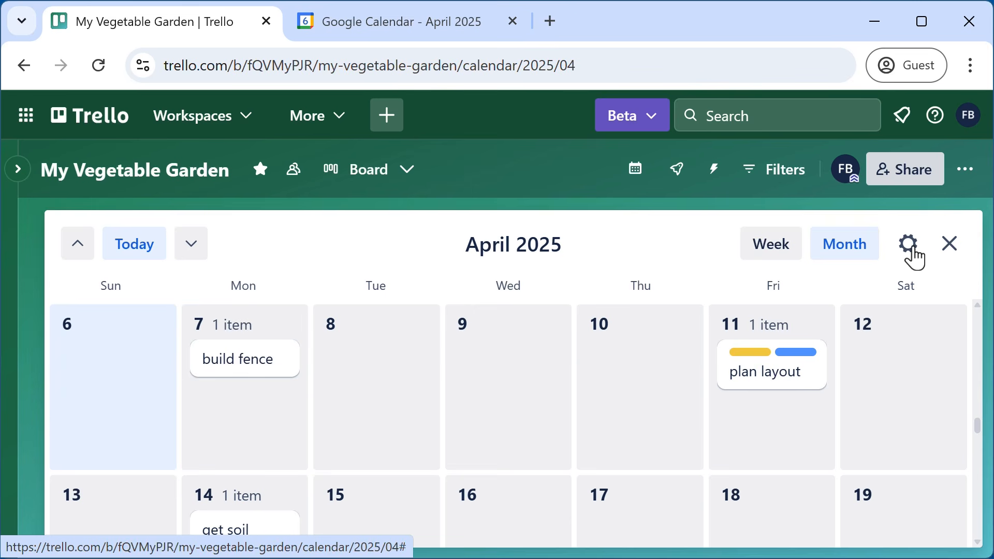
- Enable calendar sync, copy the iCalendar feed URL, and move over to Google Calendar
{"action": "left_click", "coordinate": [910, 245]}
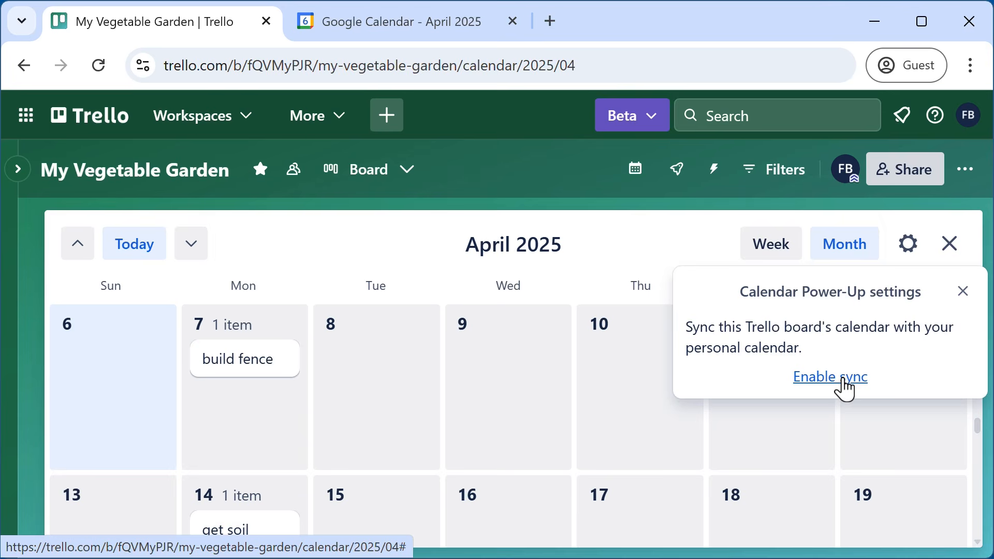
{"action": "left_click", "coordinate": [845, 389]}
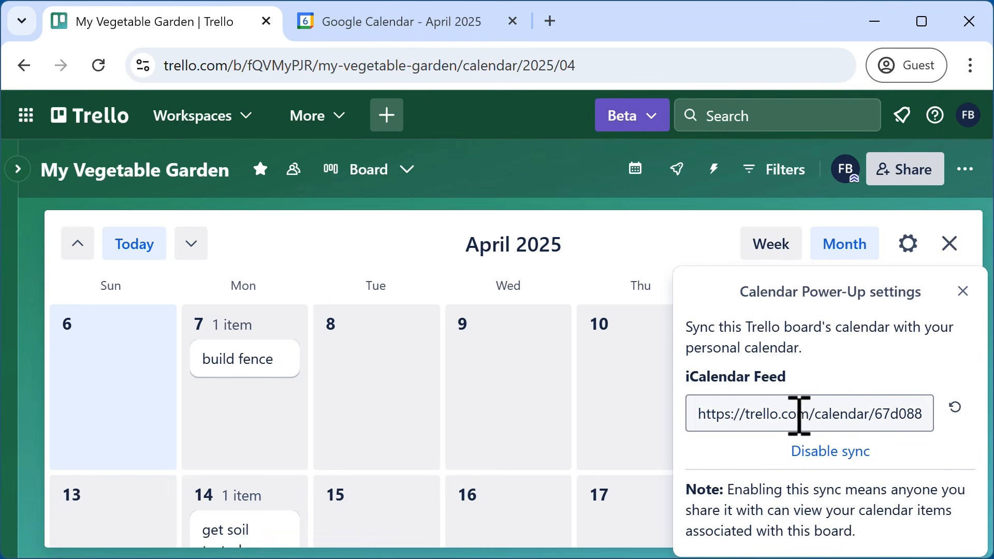
{"action": "left_click", "coordinate": [799, 416]}
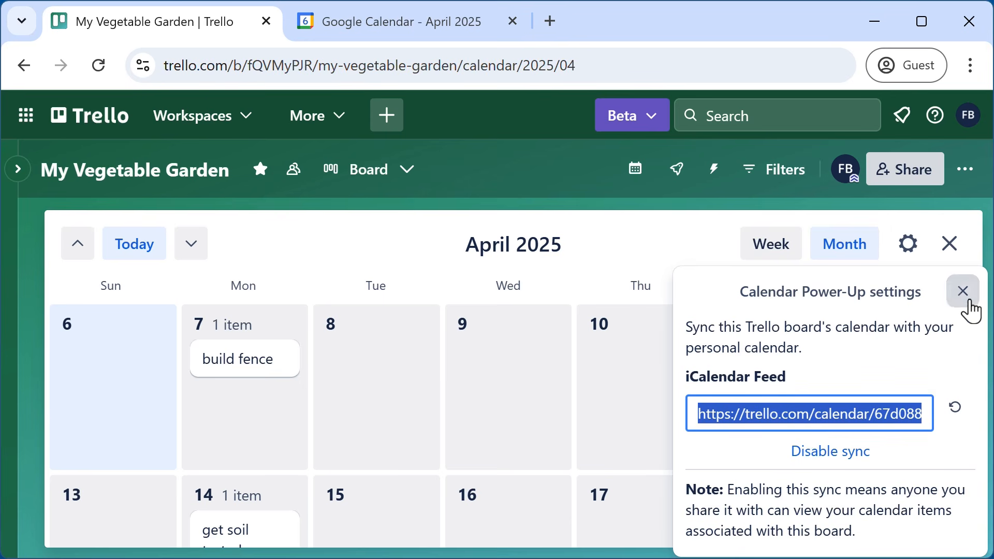
{"action": "left_click", "coordinate": [964, 293]}
{"action": "left_click", "coordinate": [394, 25]}
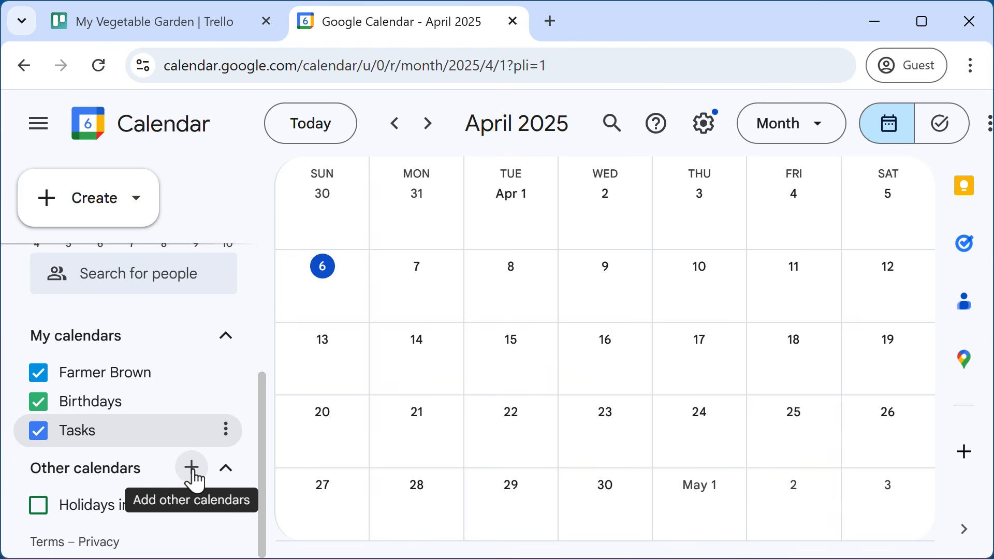
- Add a calendar From URL using the pasted Trello iCalendar feed link
{"action": "left_click", "coordinate": [192, 472]}
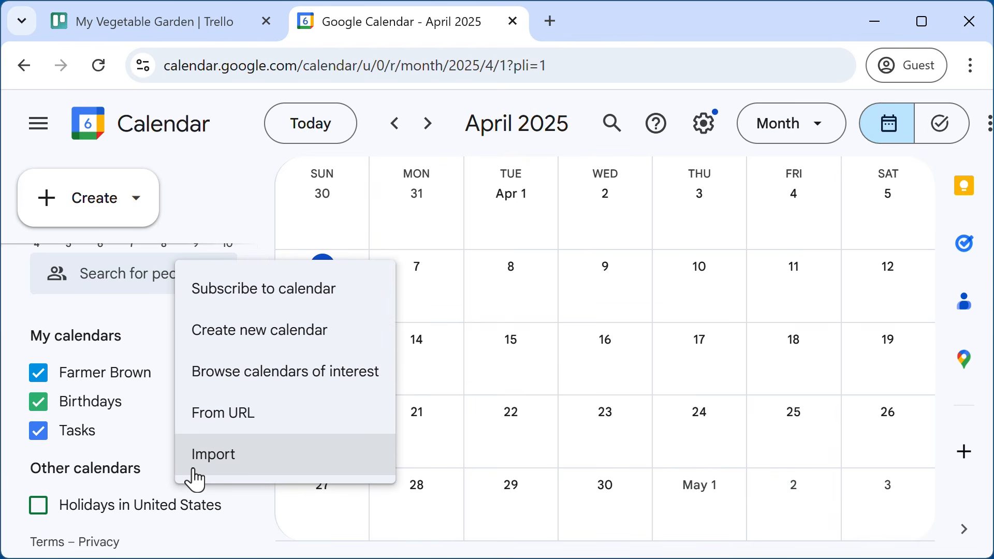
{"action": "left_click", "coordinate": [235, 415]}
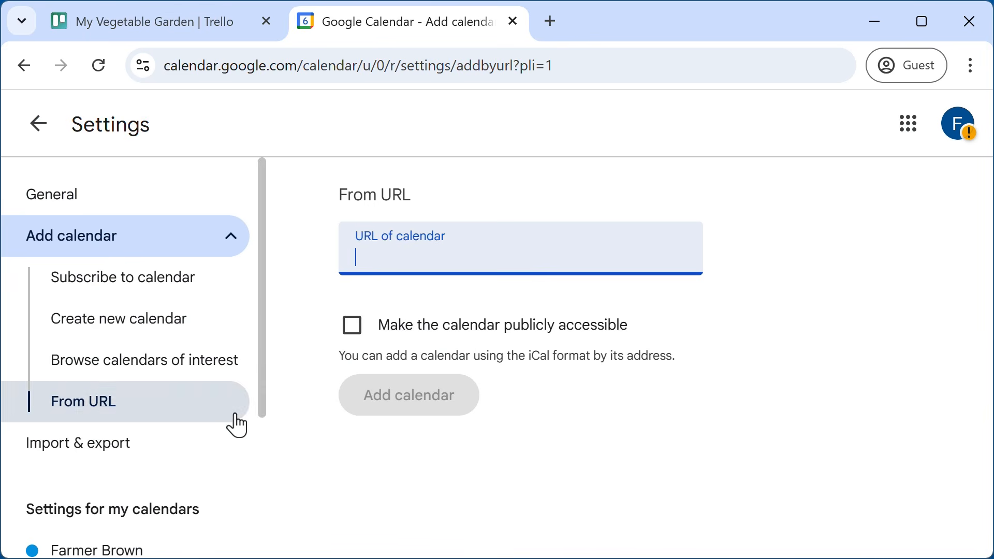
{"action": "key", "text": "ctrl+v"}
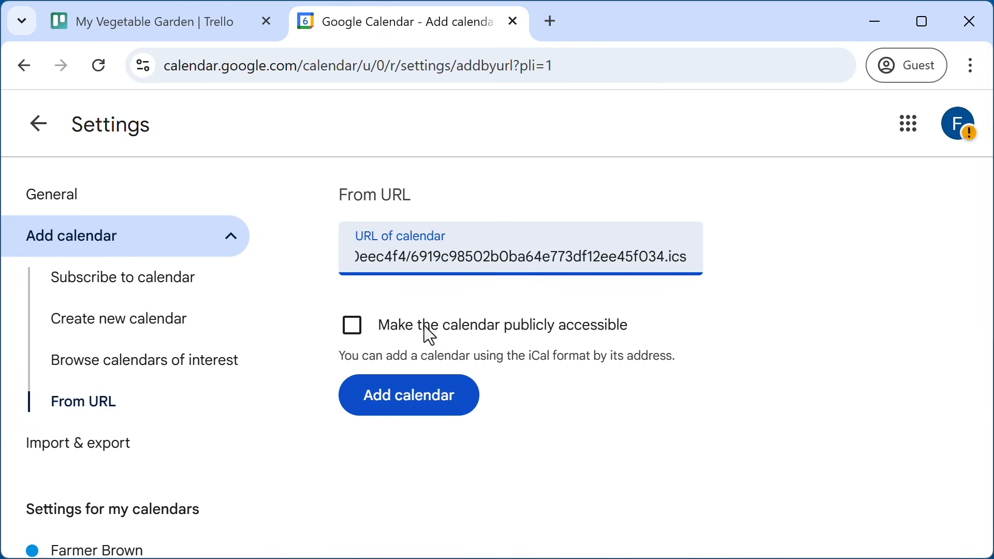
{"action": "left_click", "coordinate": [436, 401]}
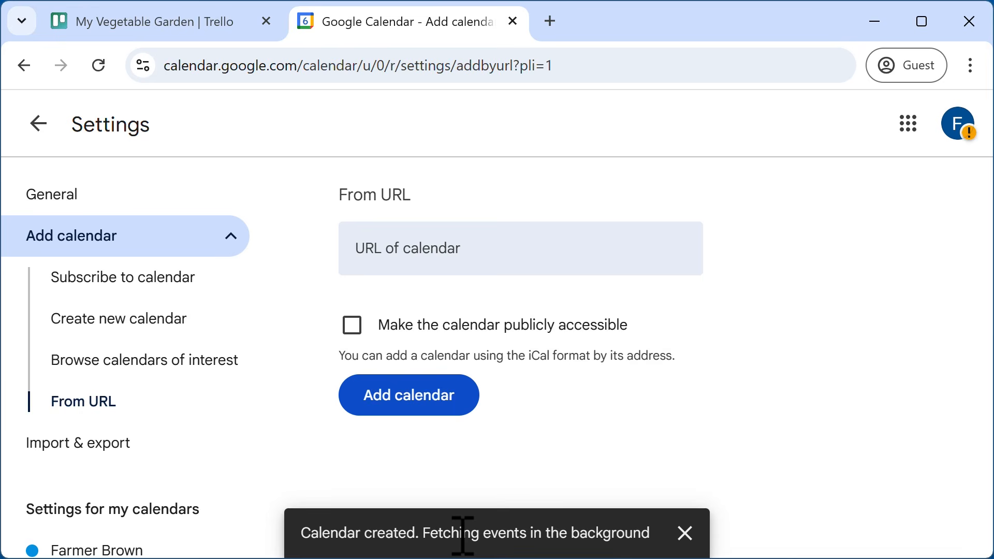
- In the April 2025 month view, open the Apr 14 get soil tested event, then close it
{"action": "left_click", "coordinate": [39, 137]}
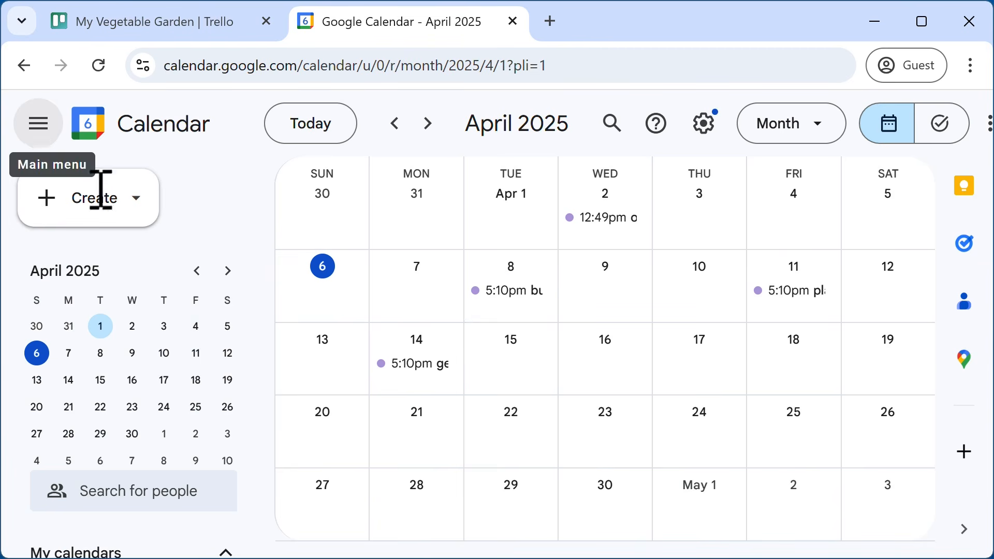
{"action": "left_click_drag", "start_coordinate": [260, 334], "coordinate": [265, 476]}
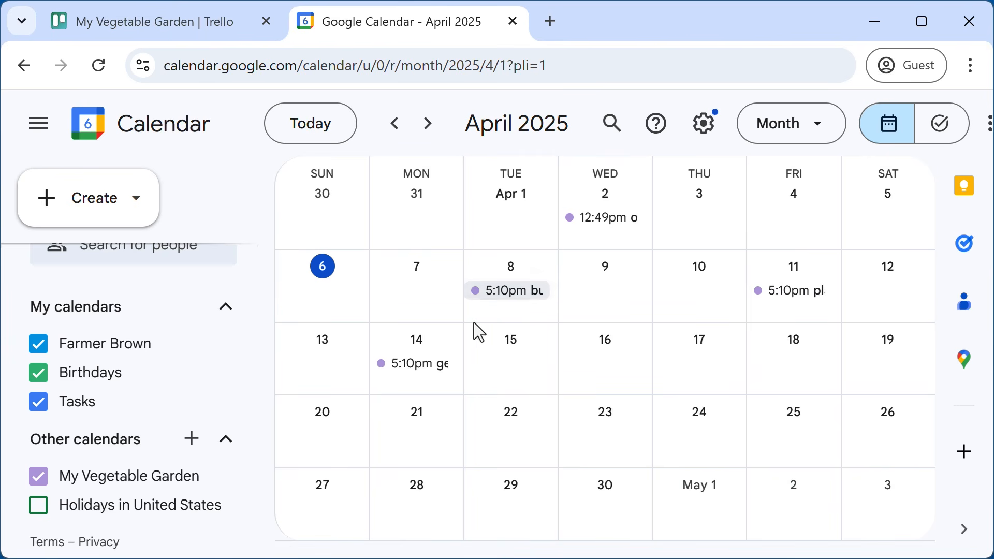
{"action": "left_click", "coordinate": [429, 379]}
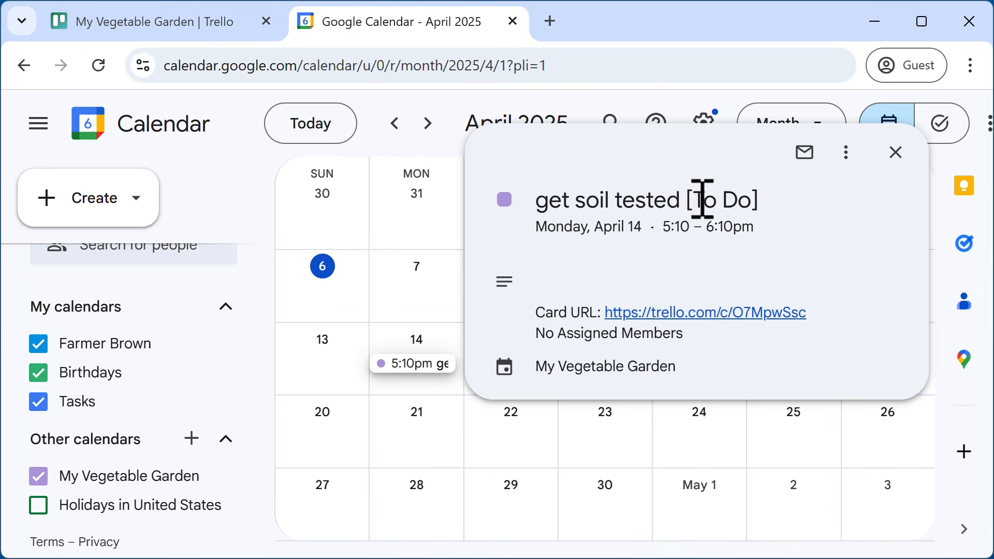
{"action": "left_click_drag", "start_coordinate": [703, 200], "coordinate": [754, 204]}
{"action": "left_click", "coordinate": [722, 222]}
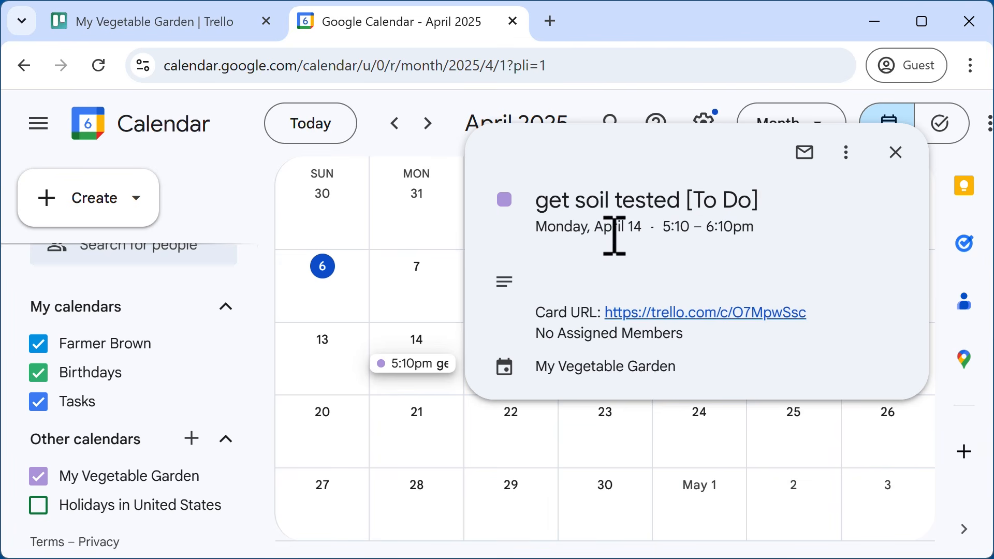
{"action": "left_click", "coordinate": [898, 155]}
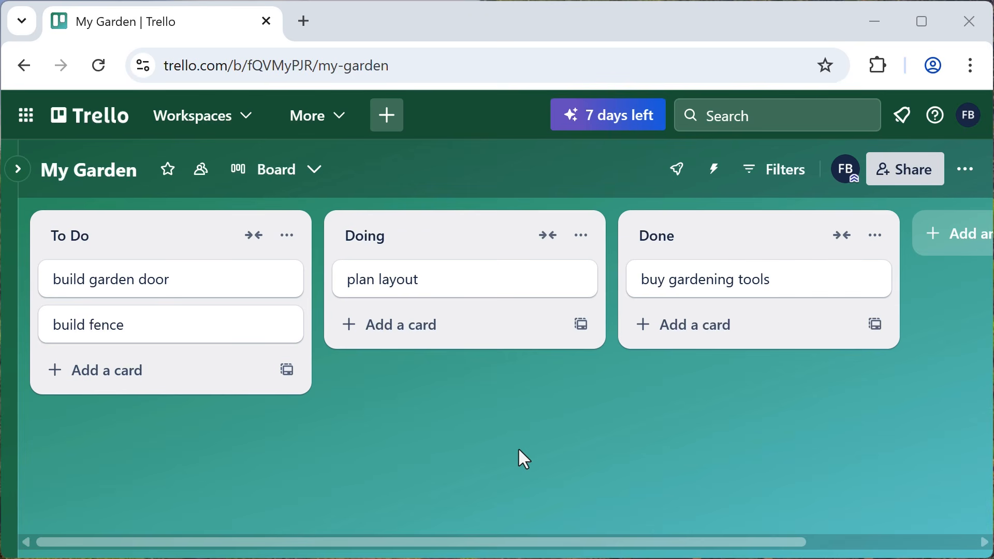
- Bring up the Create menu over the My Garden board, glance at the templates, and come back
{"action": "left_click", "coordinate": [387, 116]}
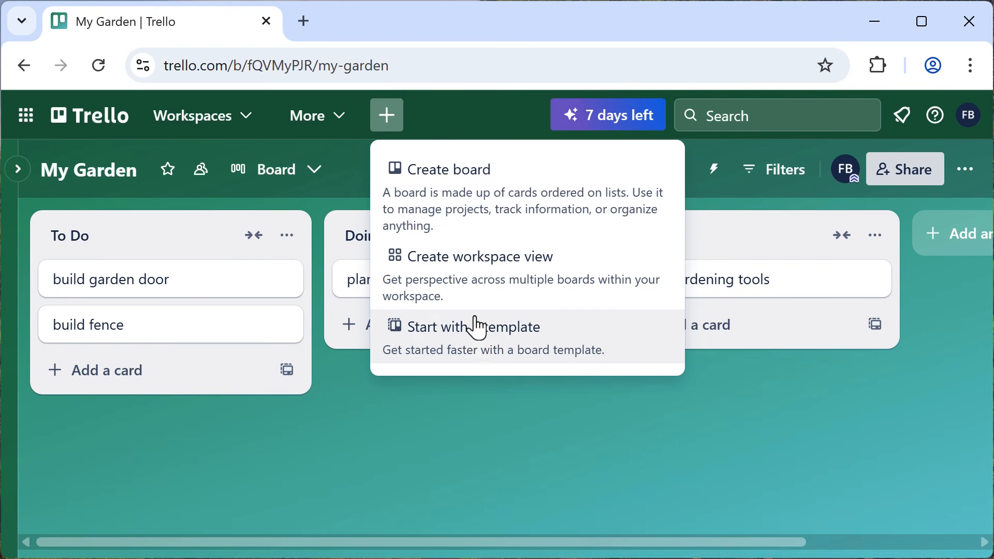
{"action": "left_click", "coordinate": [482, 352]}
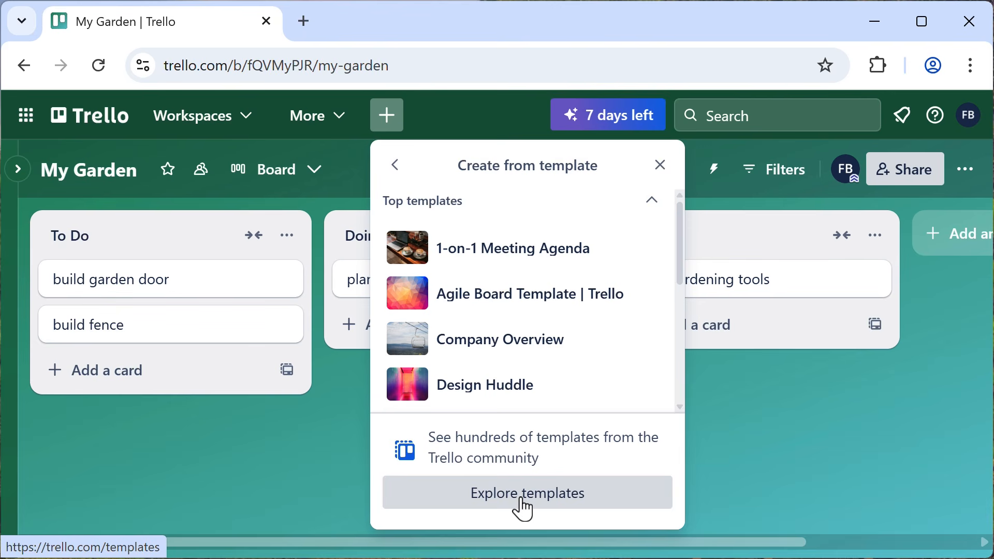
{"action": "left_click", "coordinate": [396, 166]}
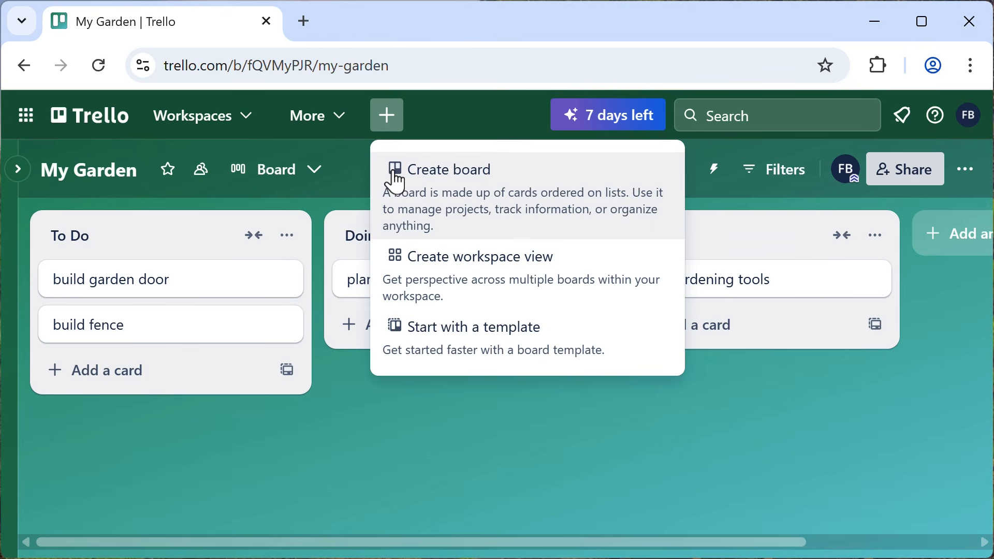
- Create the Cookbook board with the purple-pink gradient background and Workspace visibility
{"action": "left_click", "coordinate": [469, 179]}
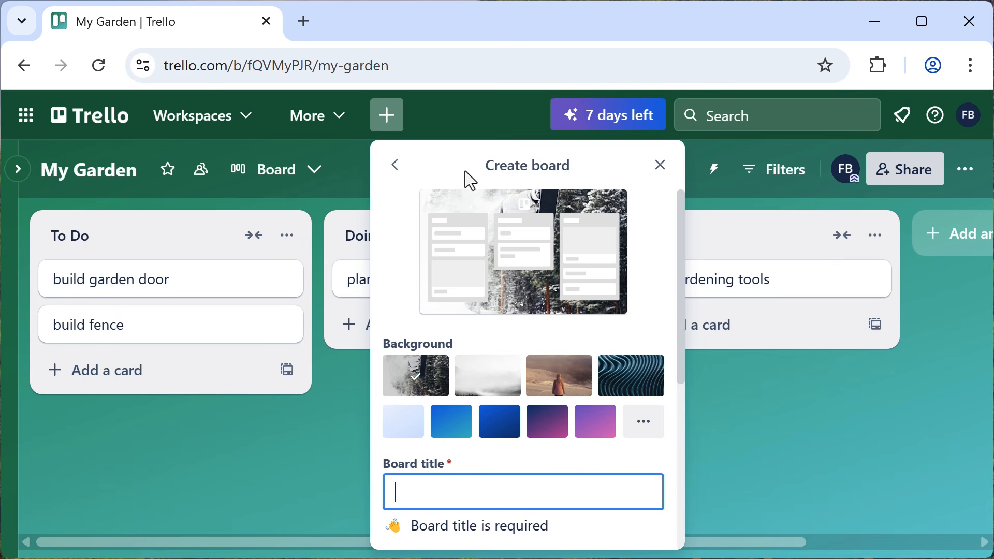
{"action": "type", "text": "Coo"}
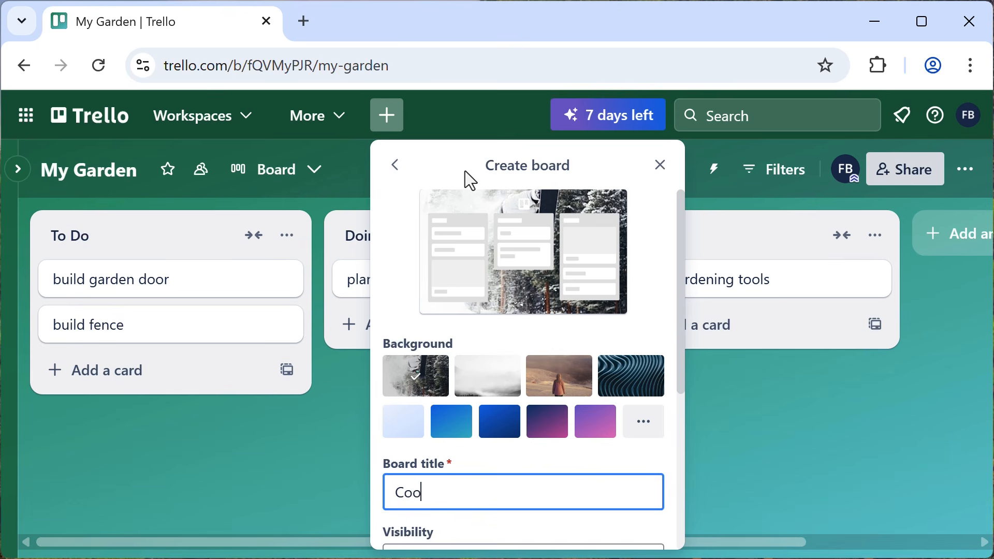
{"action": "type", "text": "kbook"}
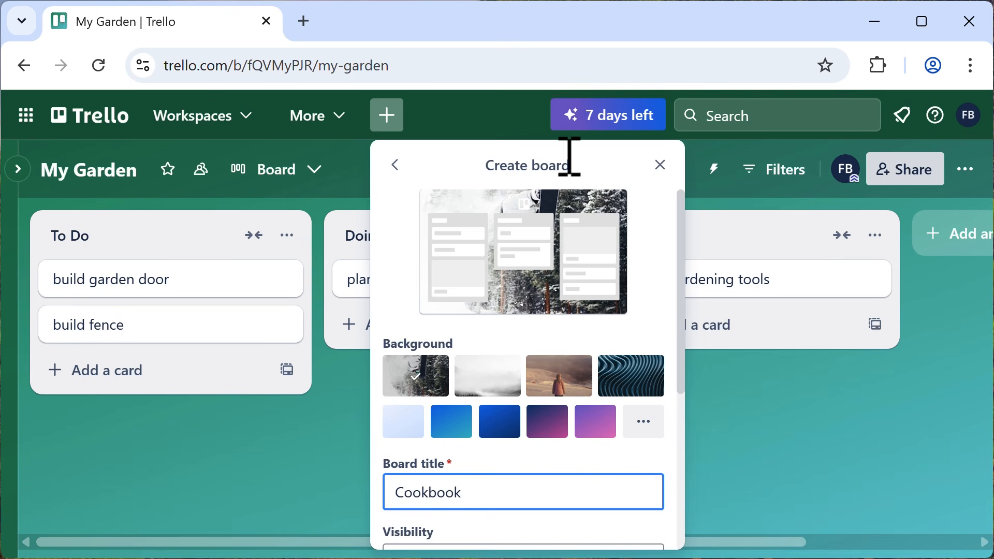
{"action": "left_click", "coordinate": [650, 426]}
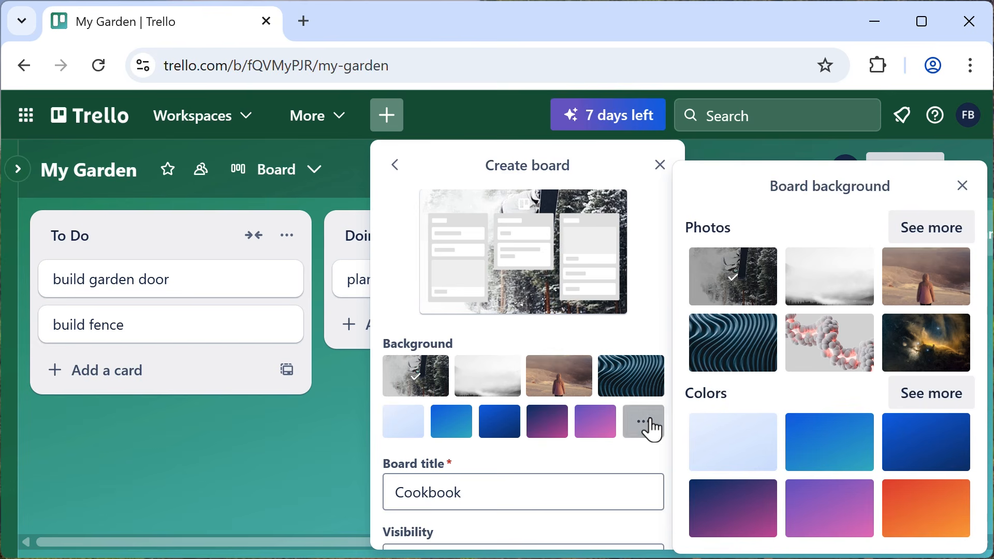
{"action": "left_click", "coordinate": [959, 395]}
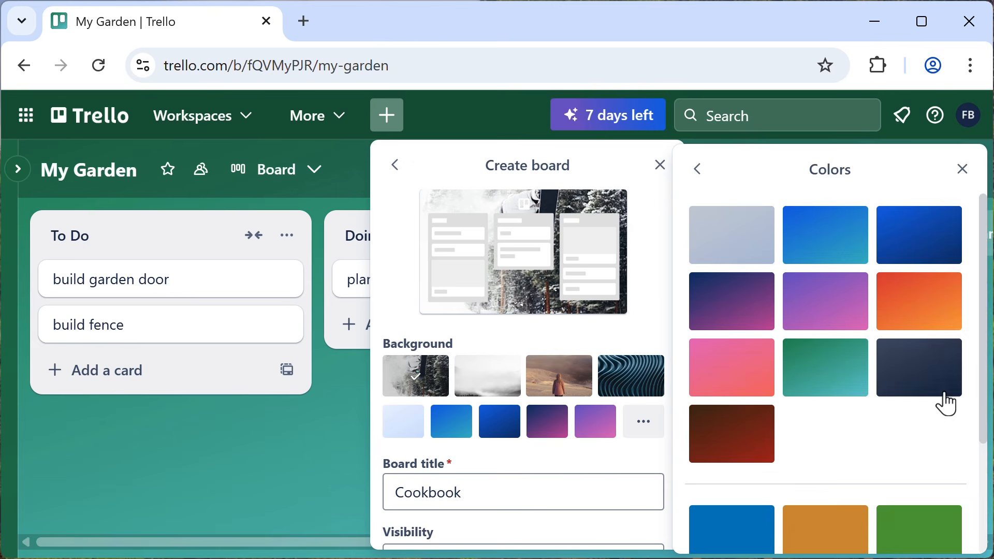
{"action": "left_click", "coordinate": [838, 314]}
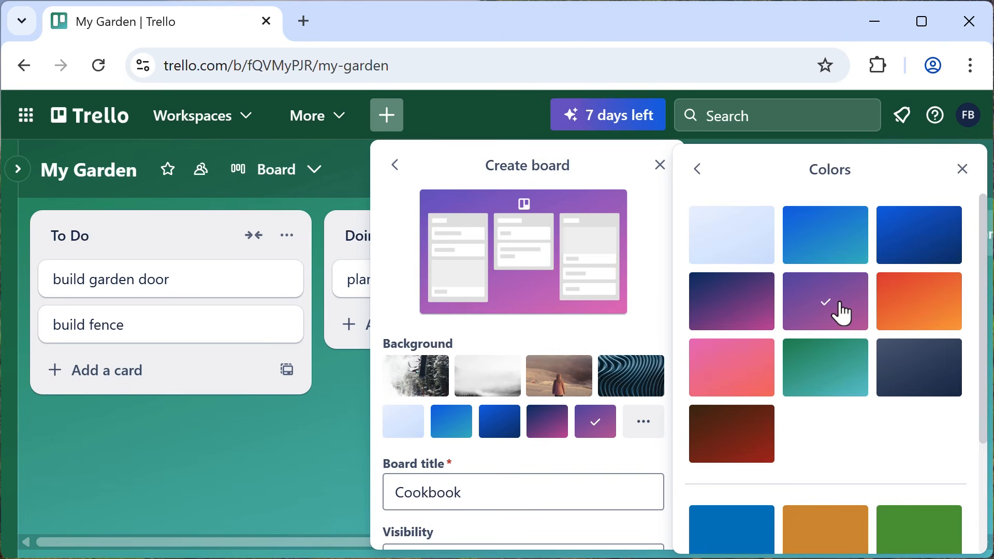
{"action": "scroll", "coordinate": [986, 332], "scroll_direction": "down", "scroll_amount": 3}
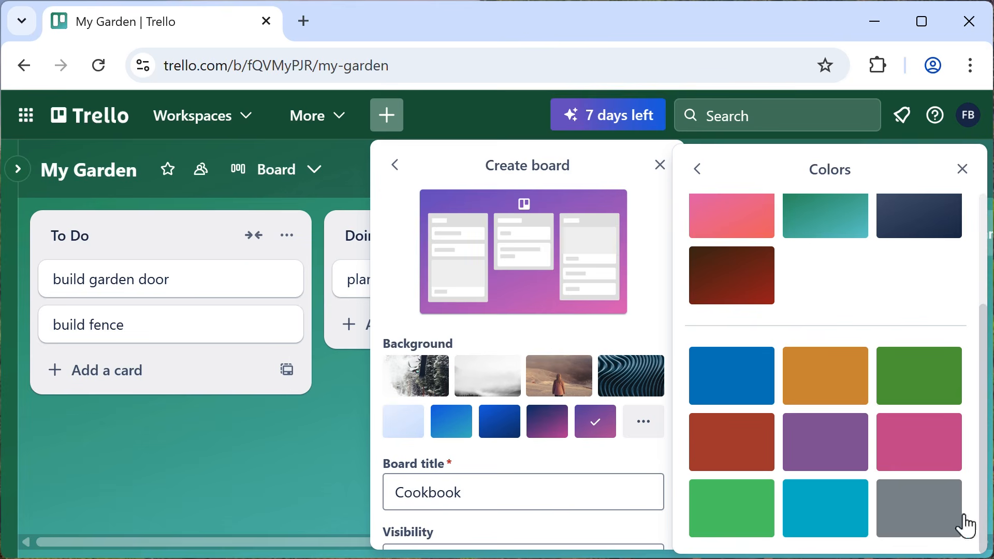
{"action": "left_click", "coordinate": [962, 169]}
{"action": "scroll", "coordinate": [619, 380], "scroll_direction": "down", "scroll_amount": 5}
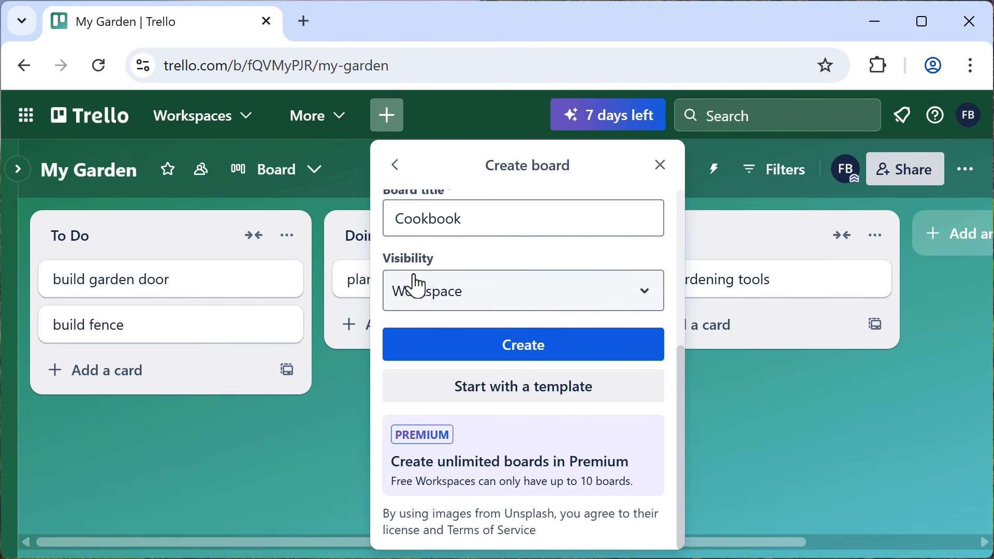
{"action": "left_click", "coordinate": [462, 301]}
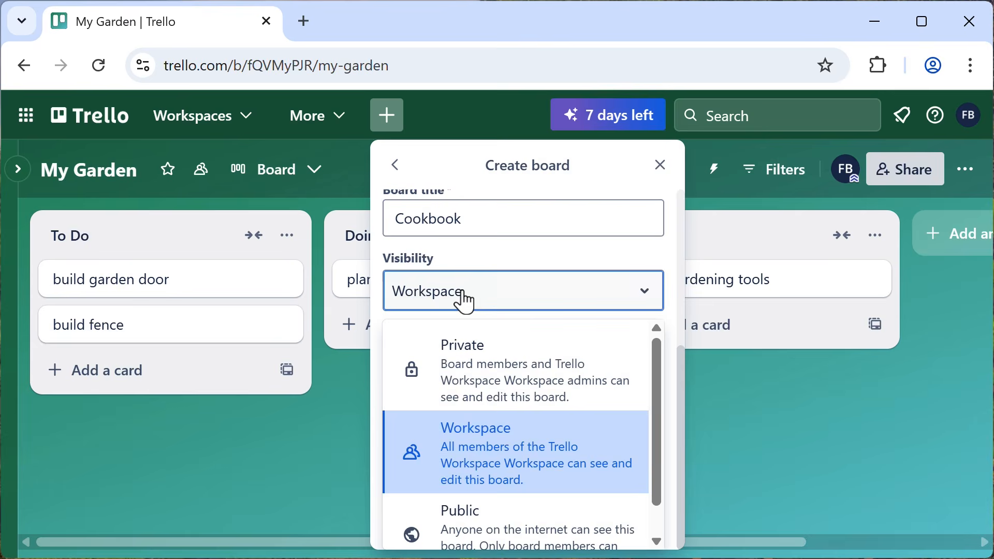
{"action": "left_click", "coordinate": [510, 446]}
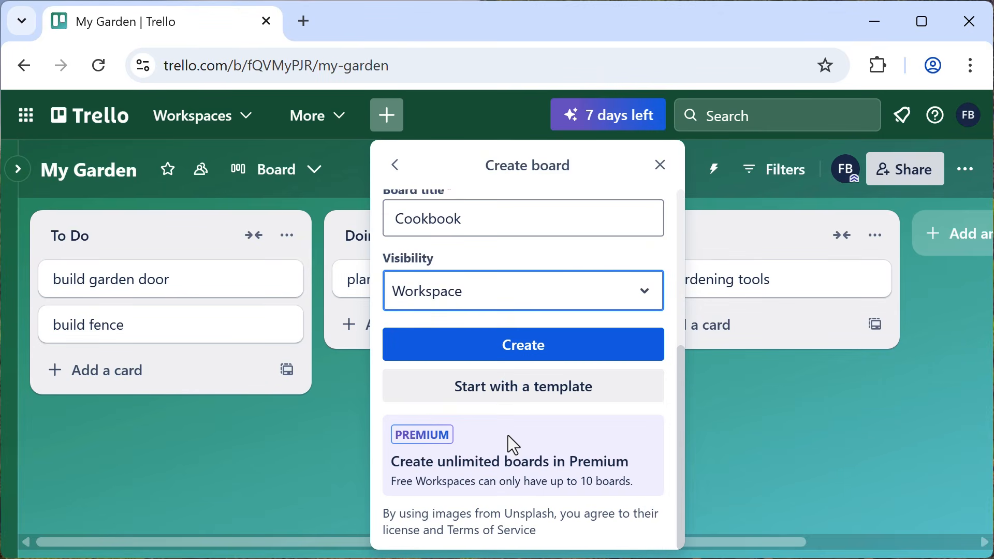
{"action": "left_click", "coordinate": [533, 355]}
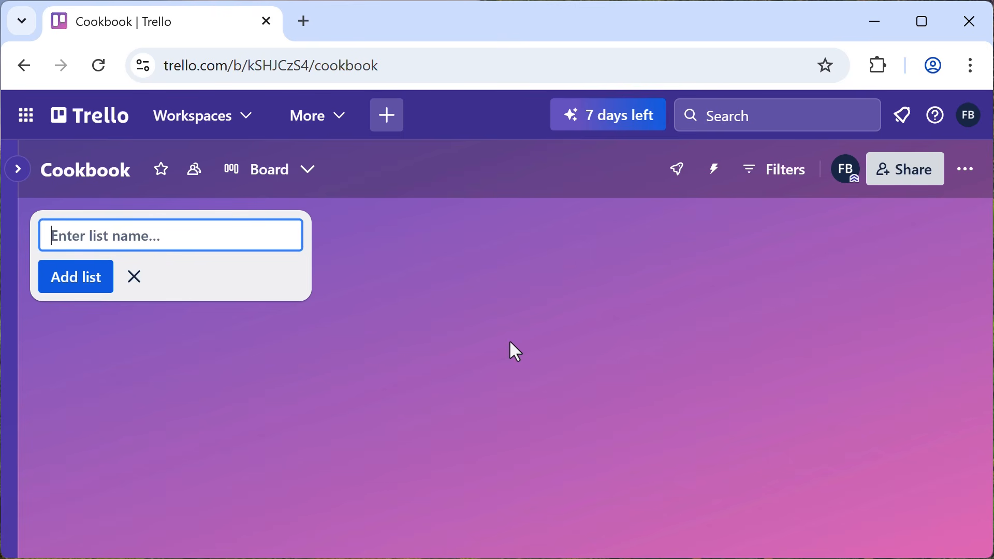
- Add the lists Recipie Ideas, Test and refine, and Done, then stop adding lists
{"action": "type", "text": "Re"}
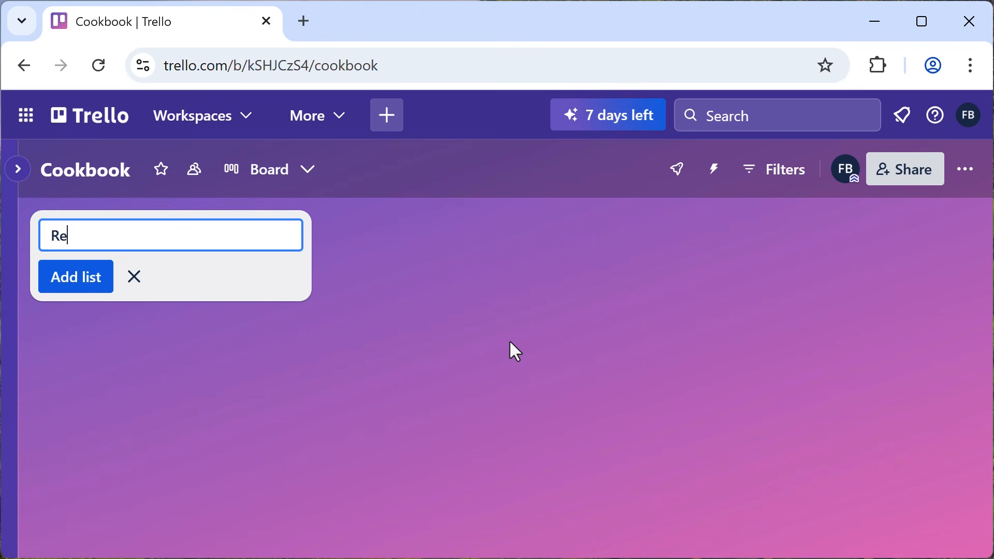
{"action": "type", "text": "cipie Idea"}
{"action": "type", "text": "s"}
{"action": "left_click", "coordinate": [79, 289]}
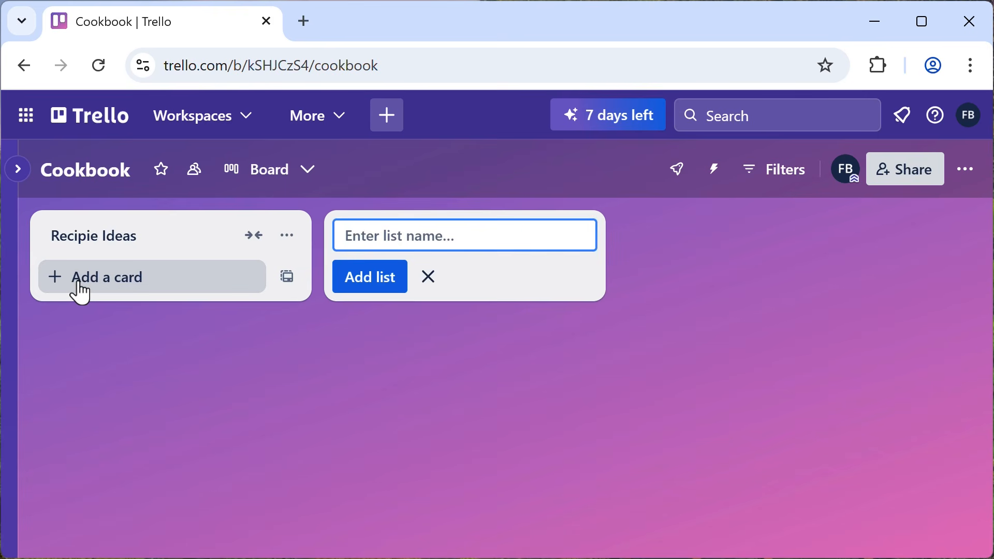
{"action": "type", "text": "T"}
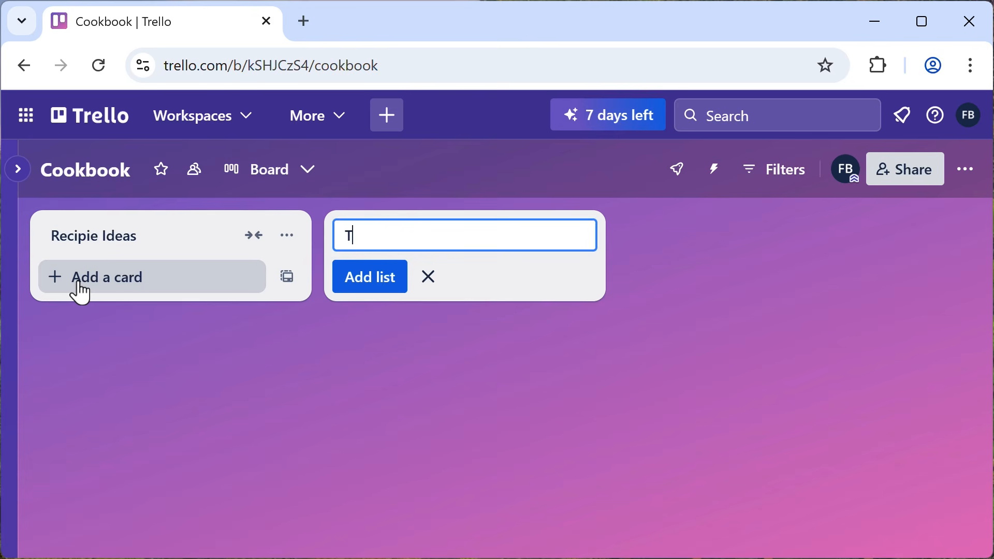
{"action": "type", "text": "est and refine"}
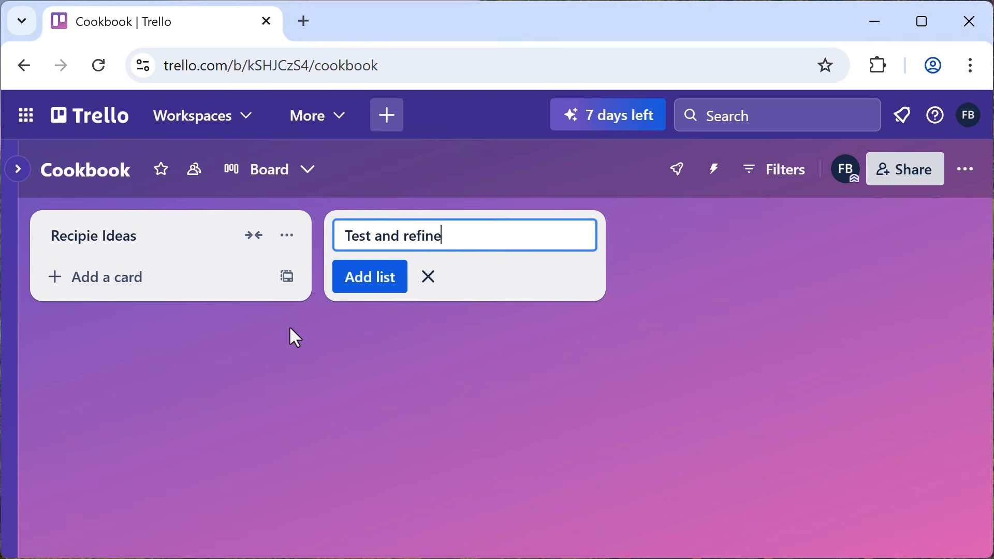
{"action": "left_click", "coordinate": [359, 277]}
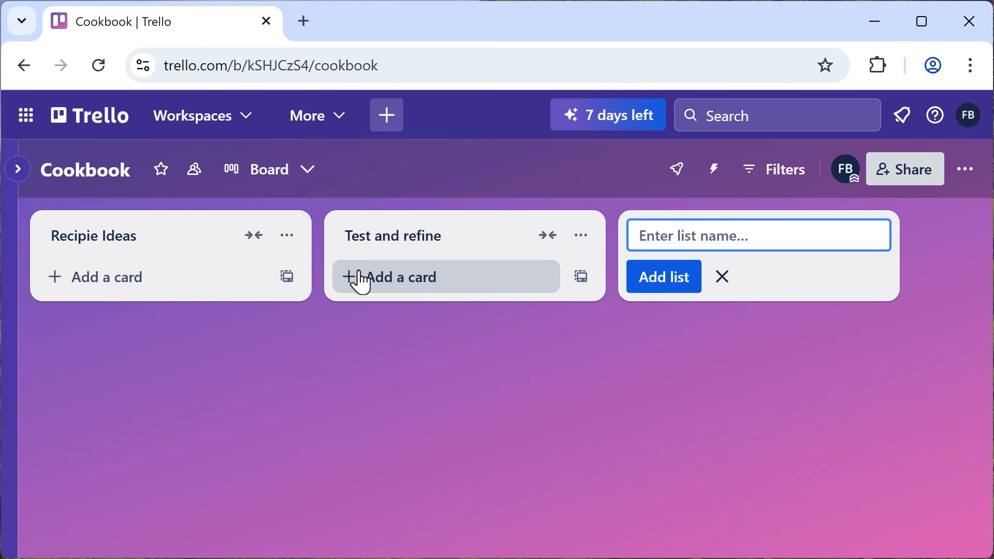
{"action": "type", "text": "Done"}
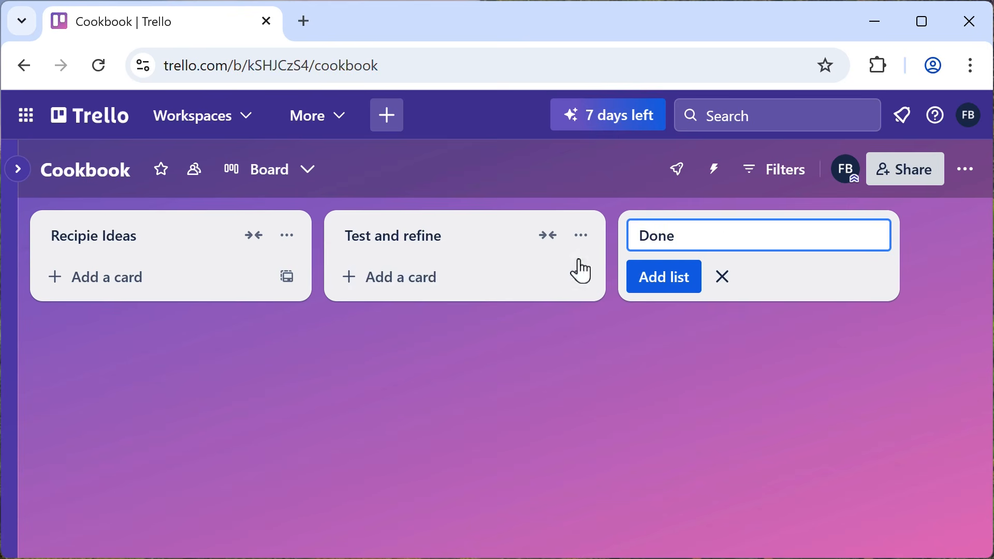
{"action": "left_click", "coordinate": [655, 288]}
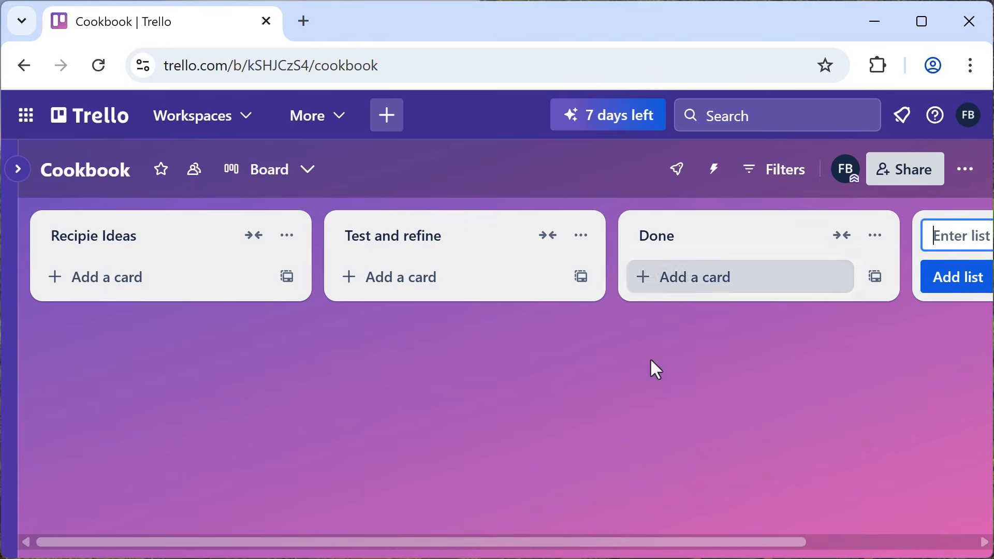
{"action": "left_click_drag", "start_coordinate": [679, 543], "coordinate": [932, 550]}
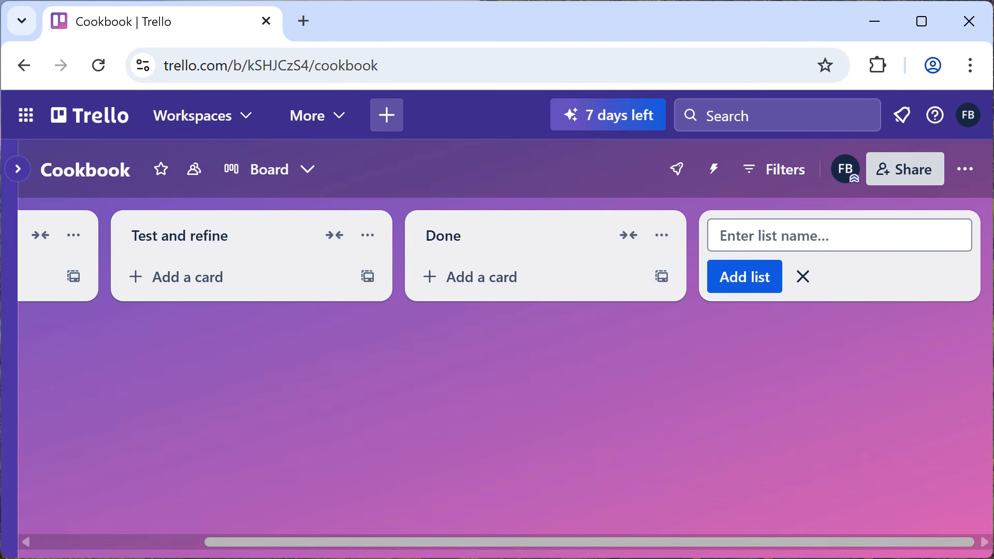
{"action": "left_click", "coordinate": [806, 286]}
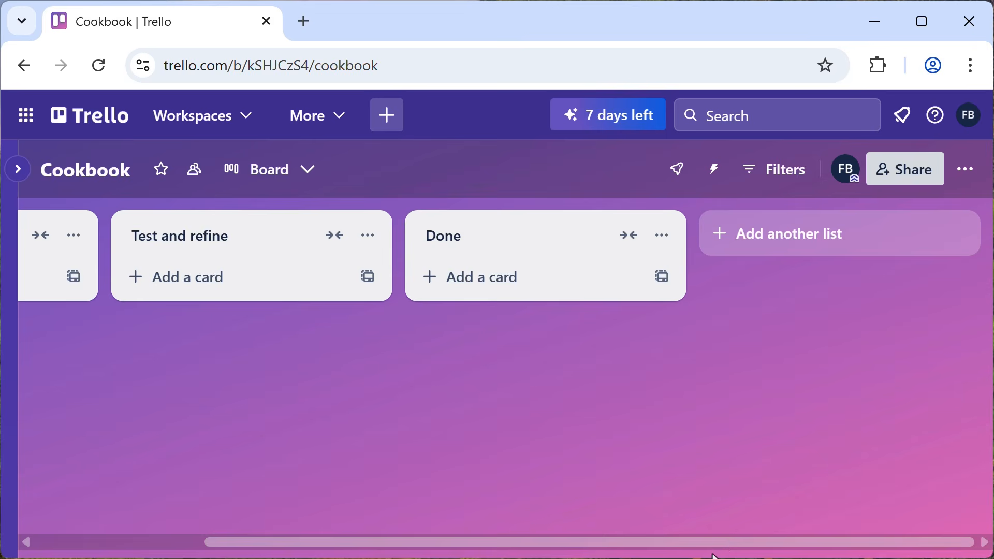
- Add a list named photos after Done and start dragging it leftward
{"action": "left_click_drag", "start_coordinate": [645, 550], "coordinate": [416, 551]}
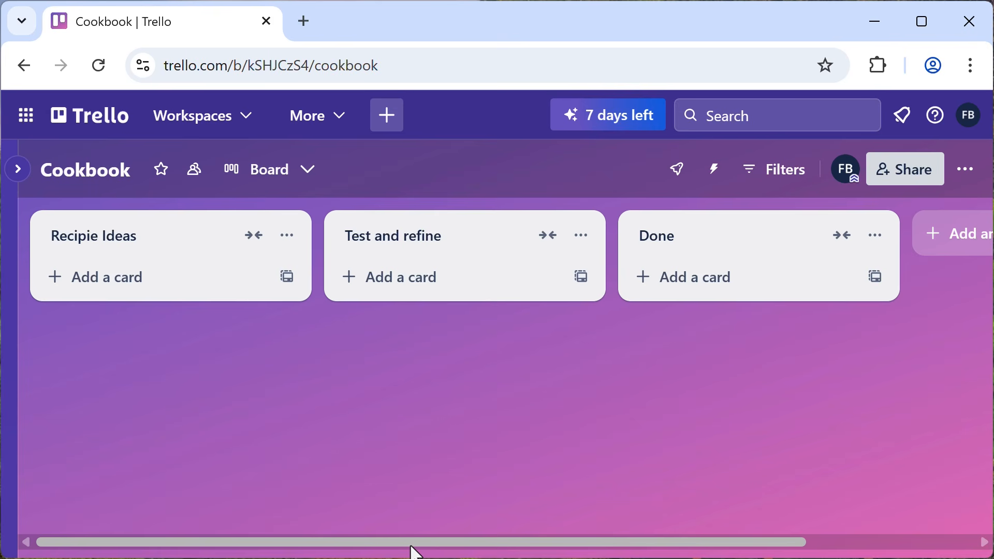
{"action": "left_click_drag", "start_coordinate": [641, 552], "coordinate": [790, 539]}
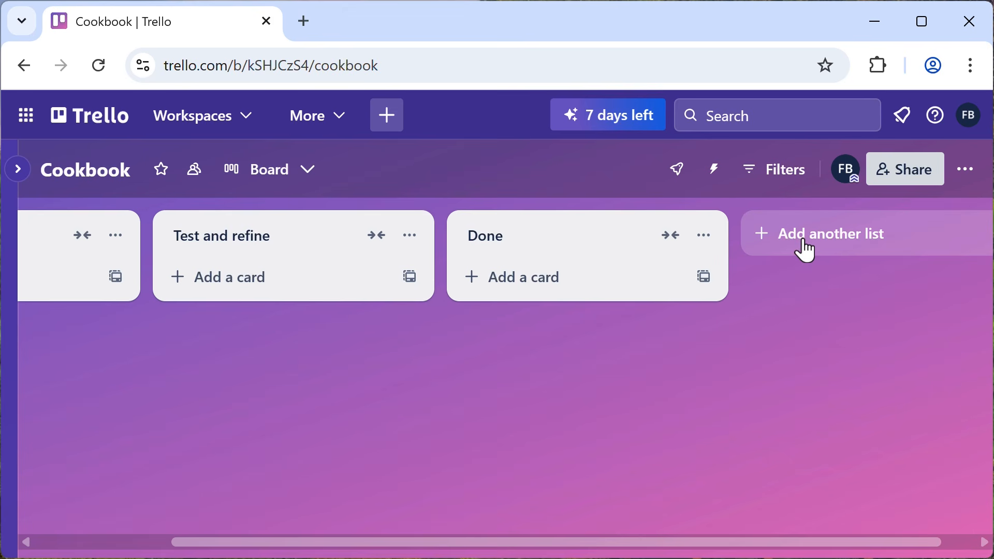
{"action": "left_click", "coordinate": [809, 252]}
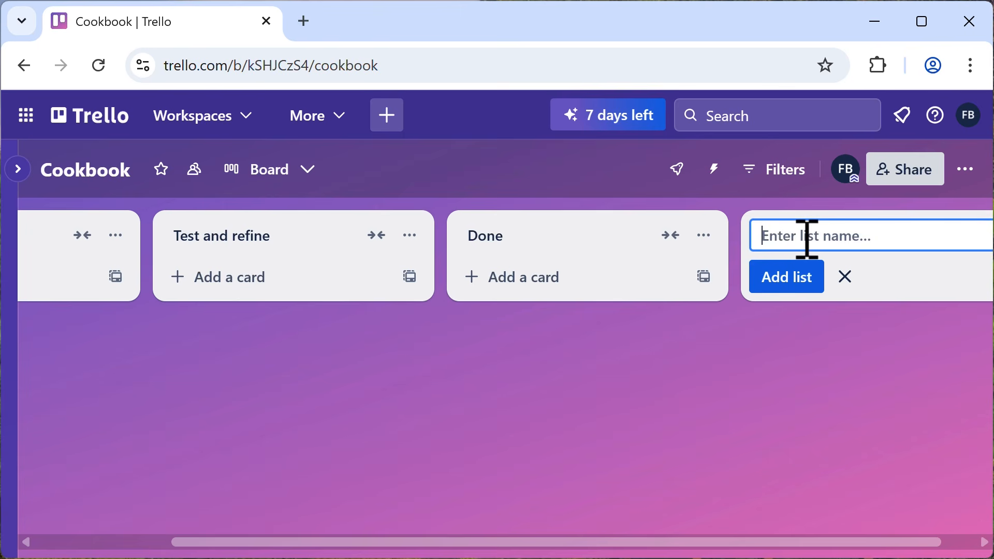
{"action": "type", "text": "photos"}
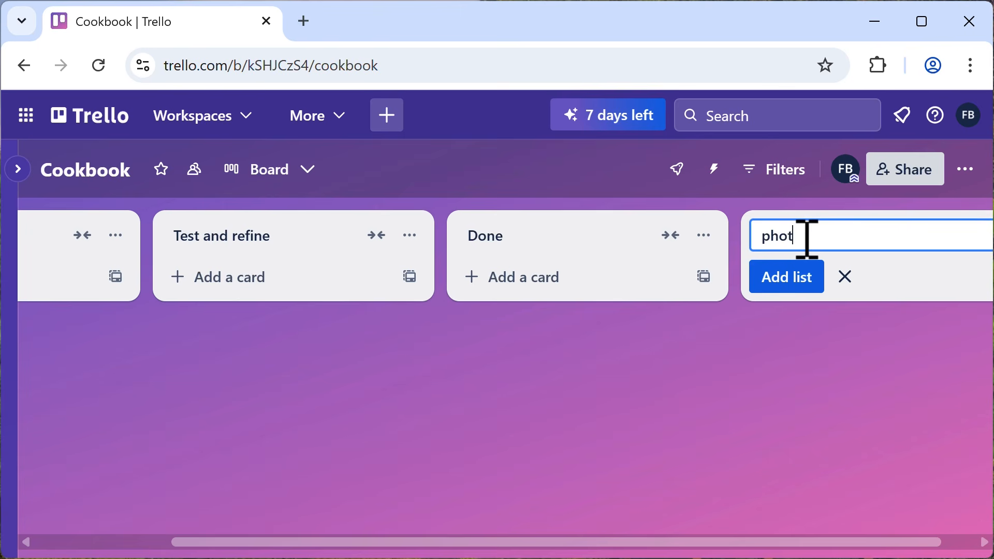
{"action": "left_click", "coordinate": [795, 288]}
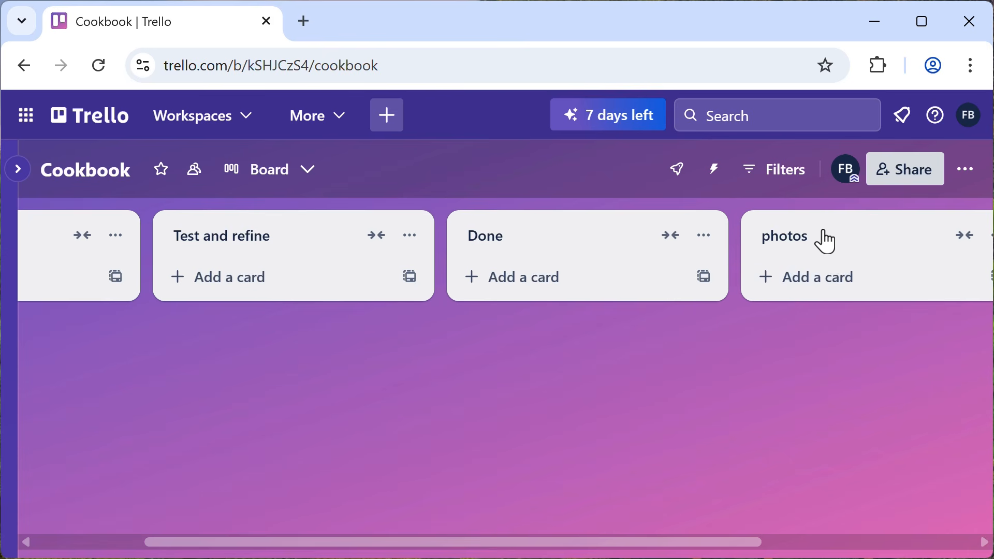
{"action": "left_click_drag", "start_coordinate": [821, 237], "coordinate": [639, 236]}
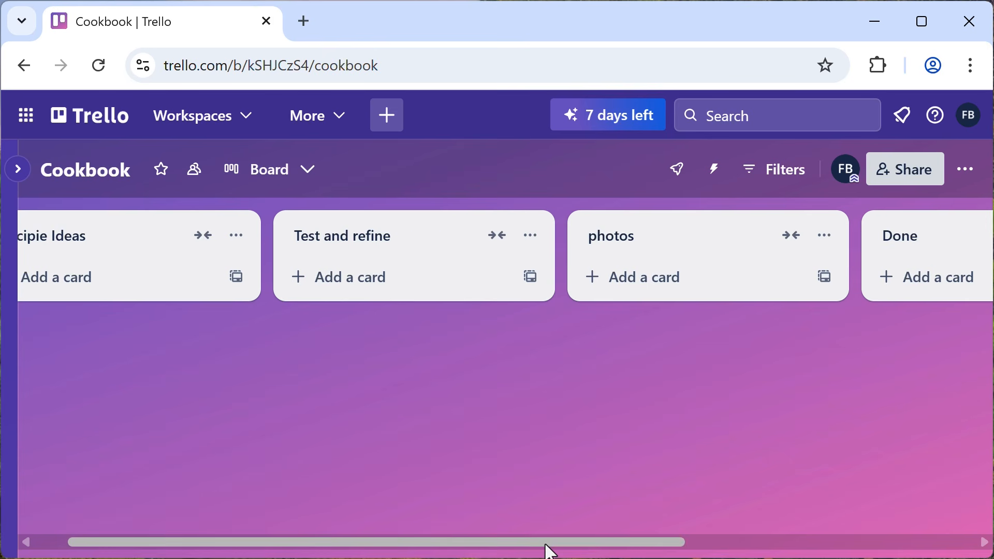
- Drop the photos list between Test and refine and Done
{"action": "left_click_drag", "start_coordinate": [550, 552], "coordinate": [395, 551]}
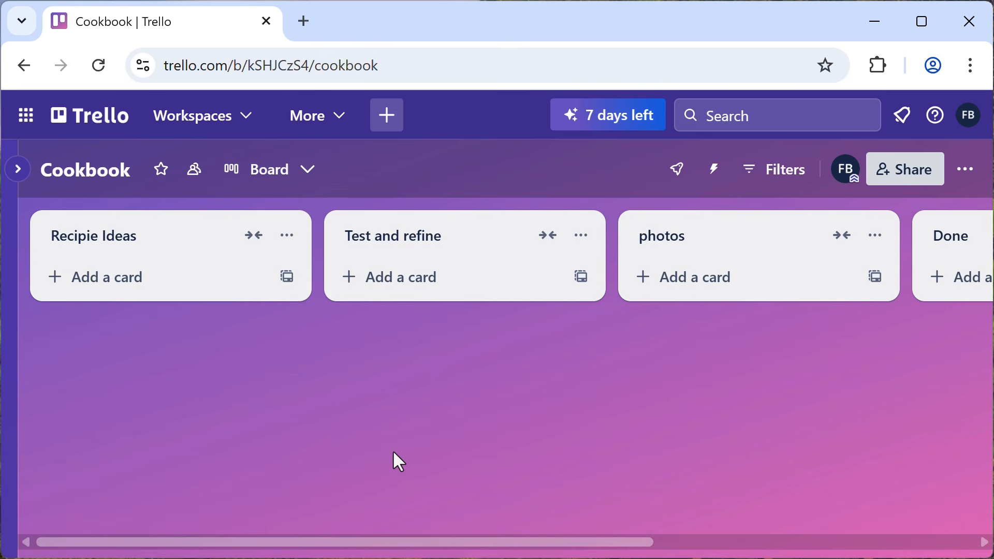